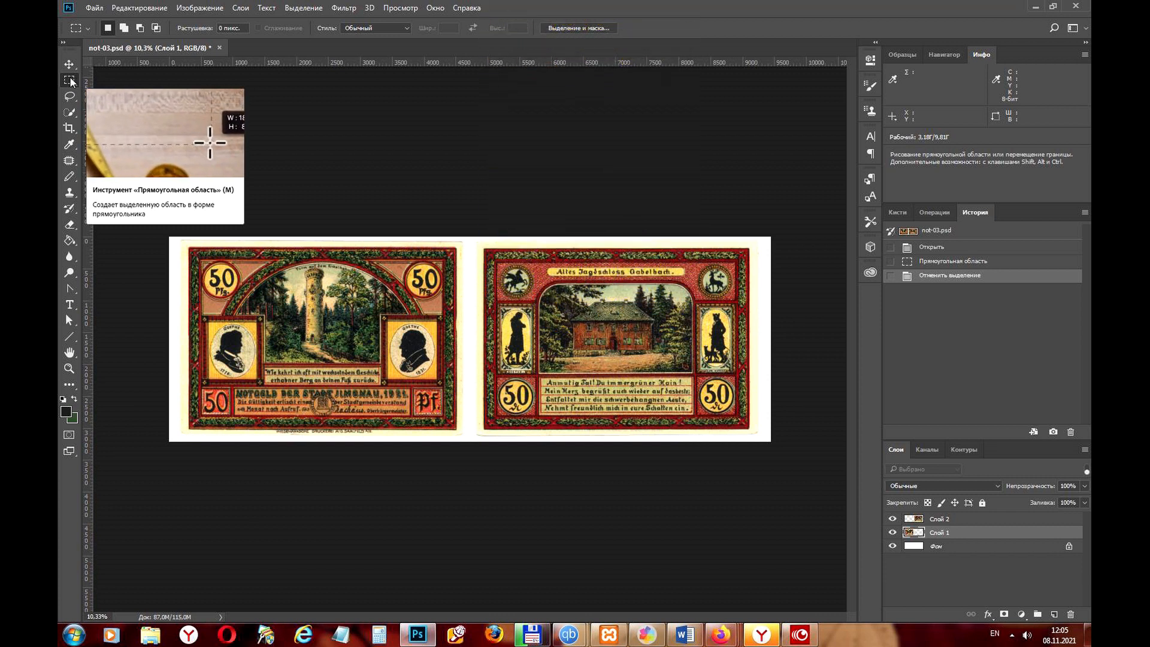
Draw several freehand rectangular selections over both banknotes with the Rectangular Marquee tool, and deselect
click(70, 83)
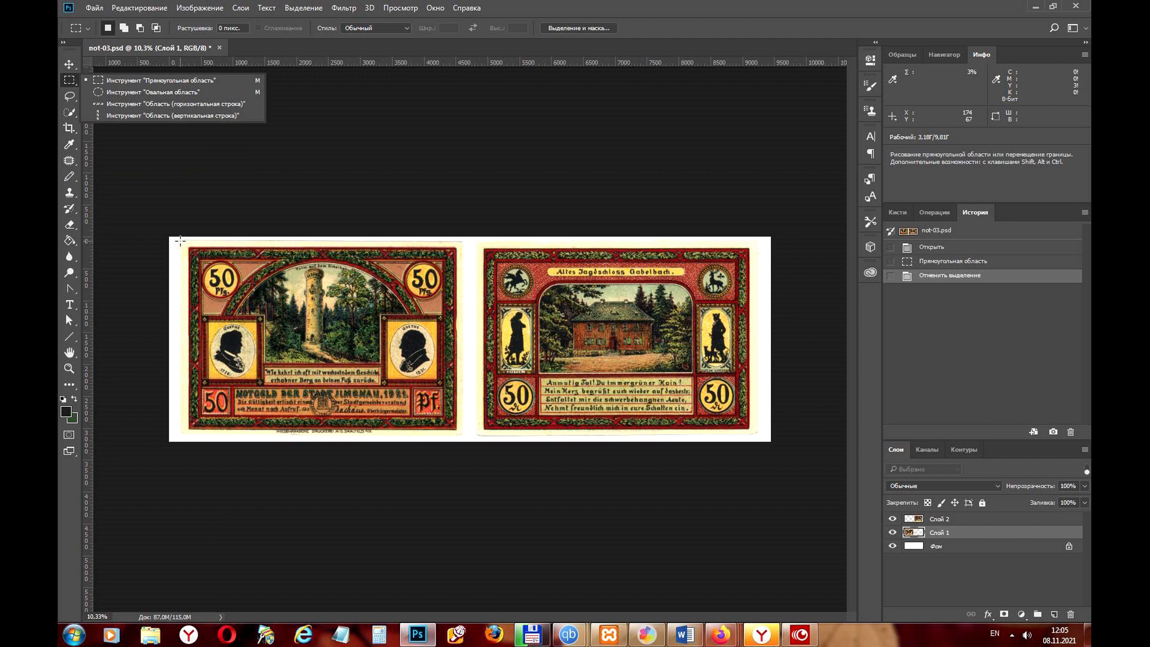
drag(182, 239, 394, 326)
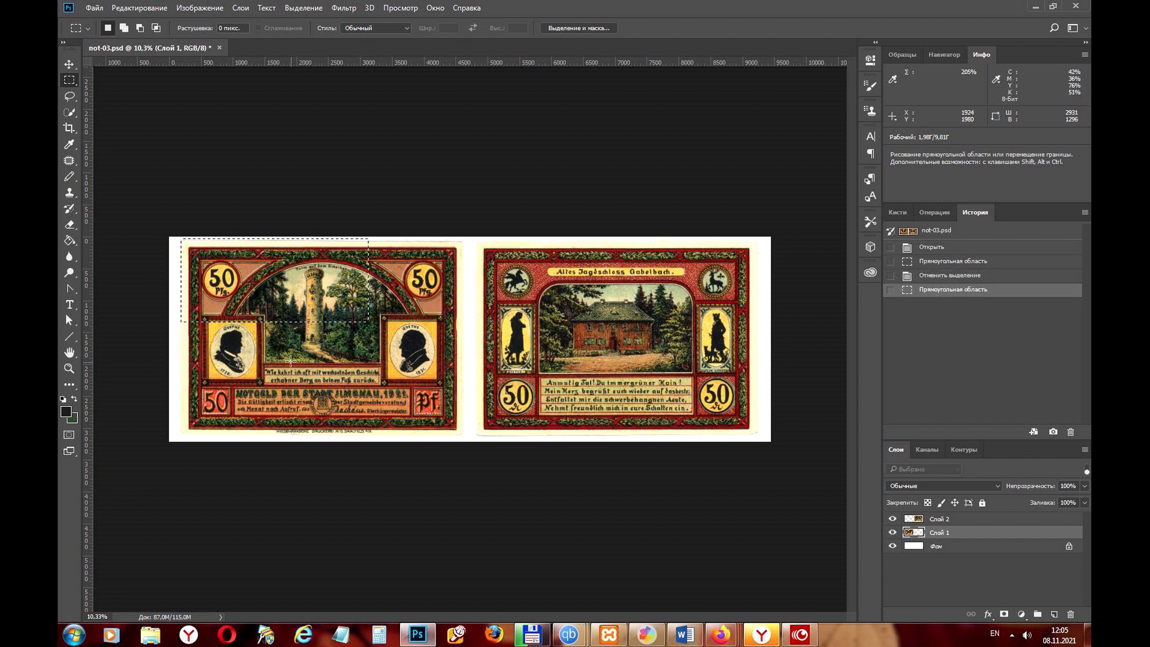
click(273, 324)
drag(273, 323, 431, 416)
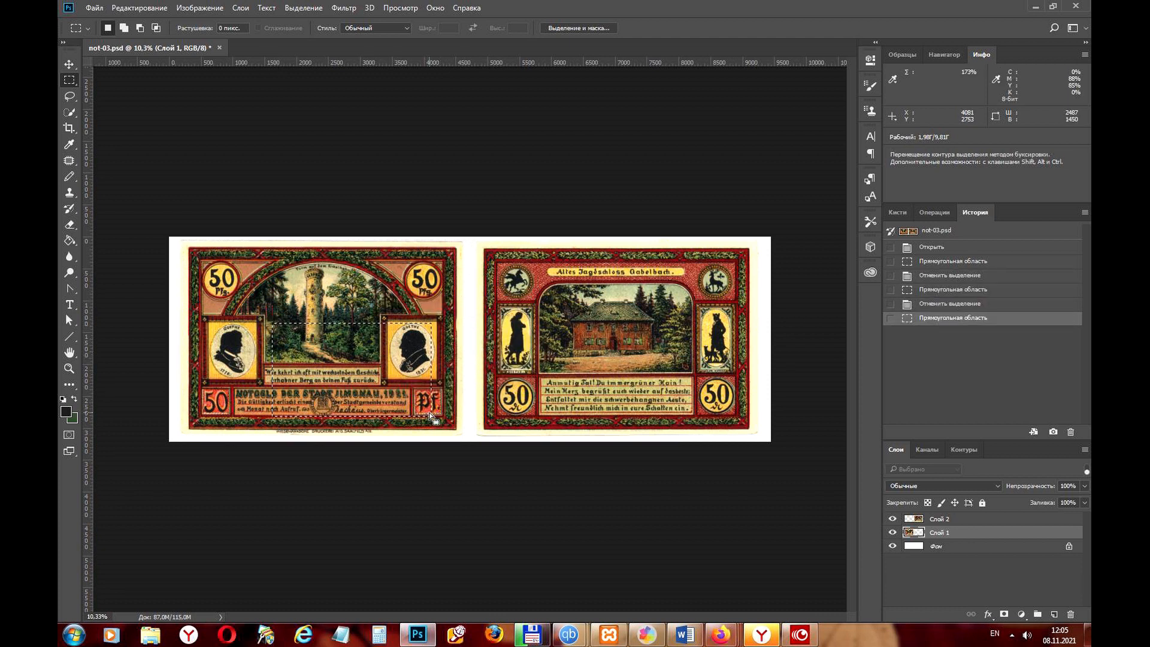
drag(497, 287, 708, 391)
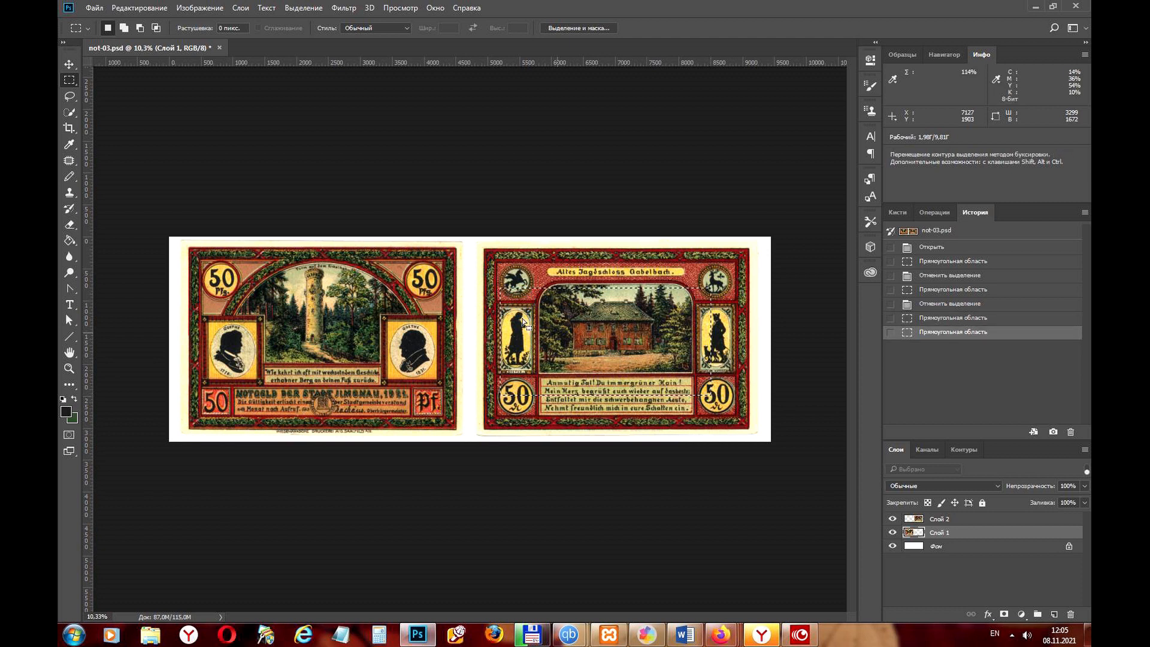
drag(263, 283, 413, 362)
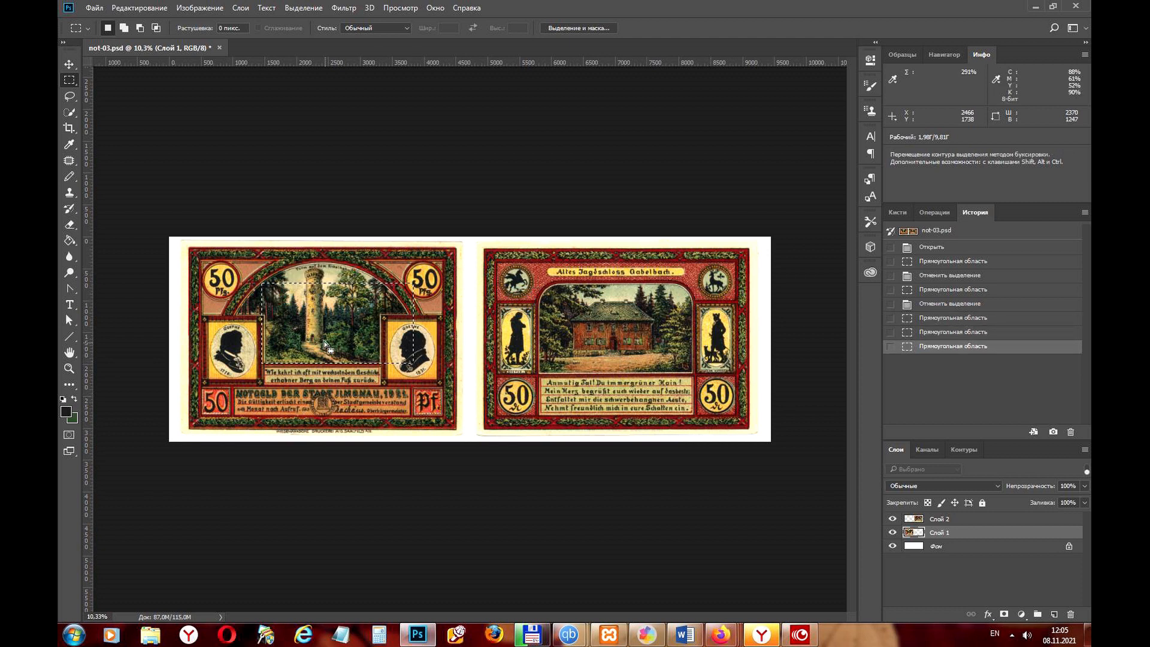
click(274, 322)
Draw a square selection about 2561 px wide and another freehand one over the left banknote, clearing each of them
key(shift)
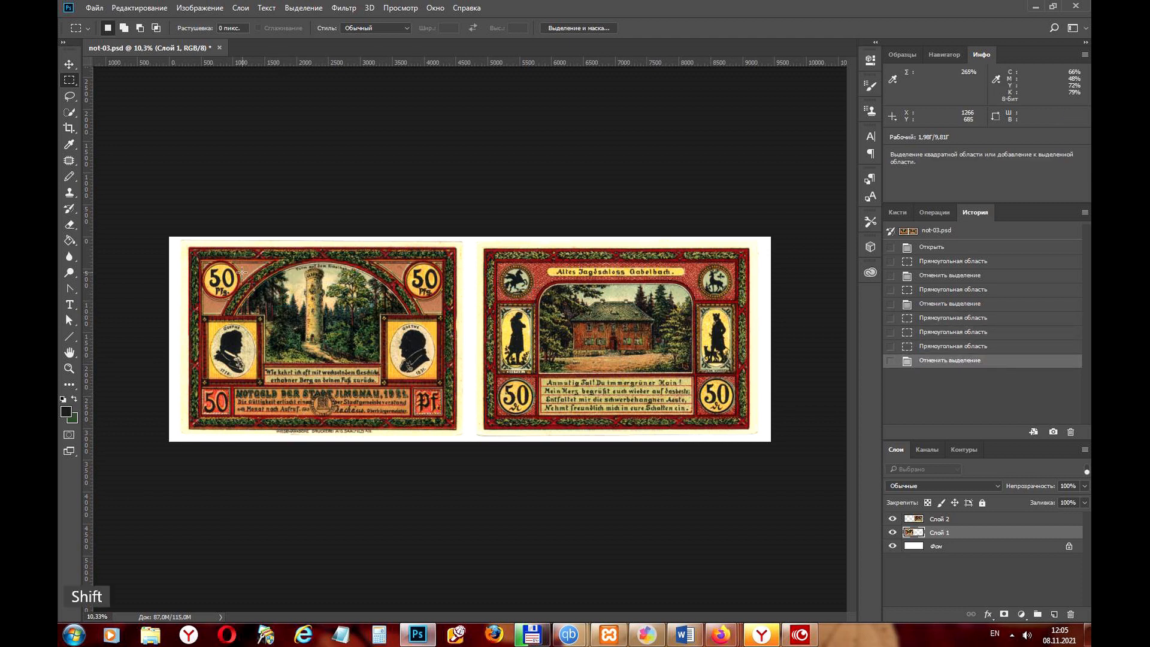
drag(225, 262, 439, 424)
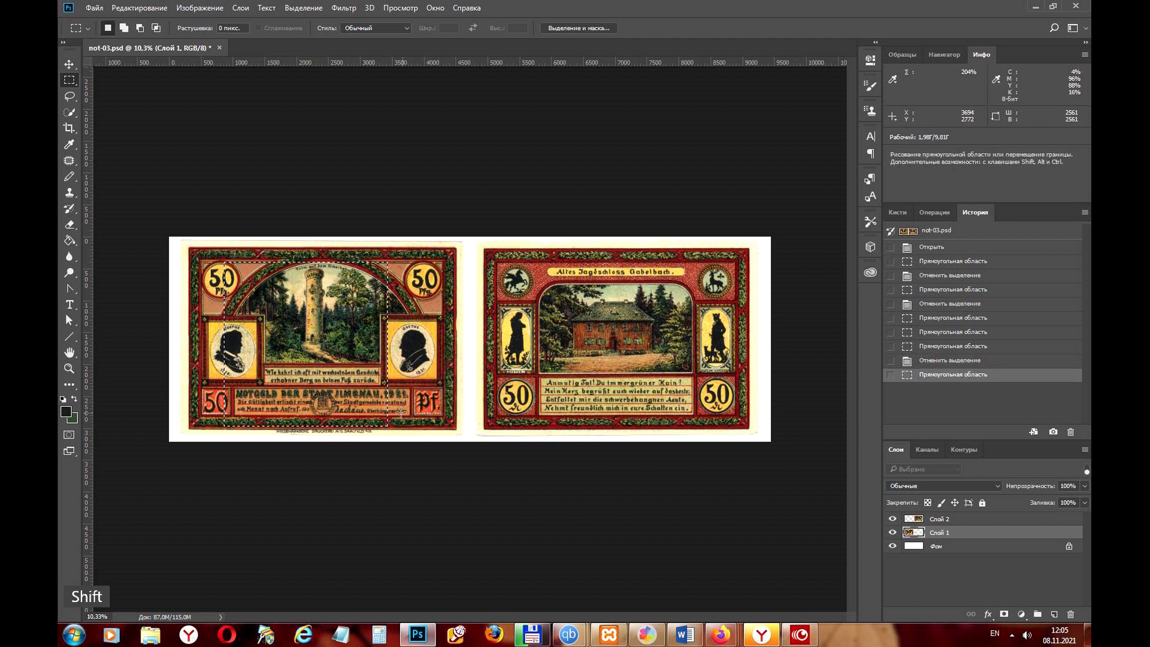
click(412, 343)
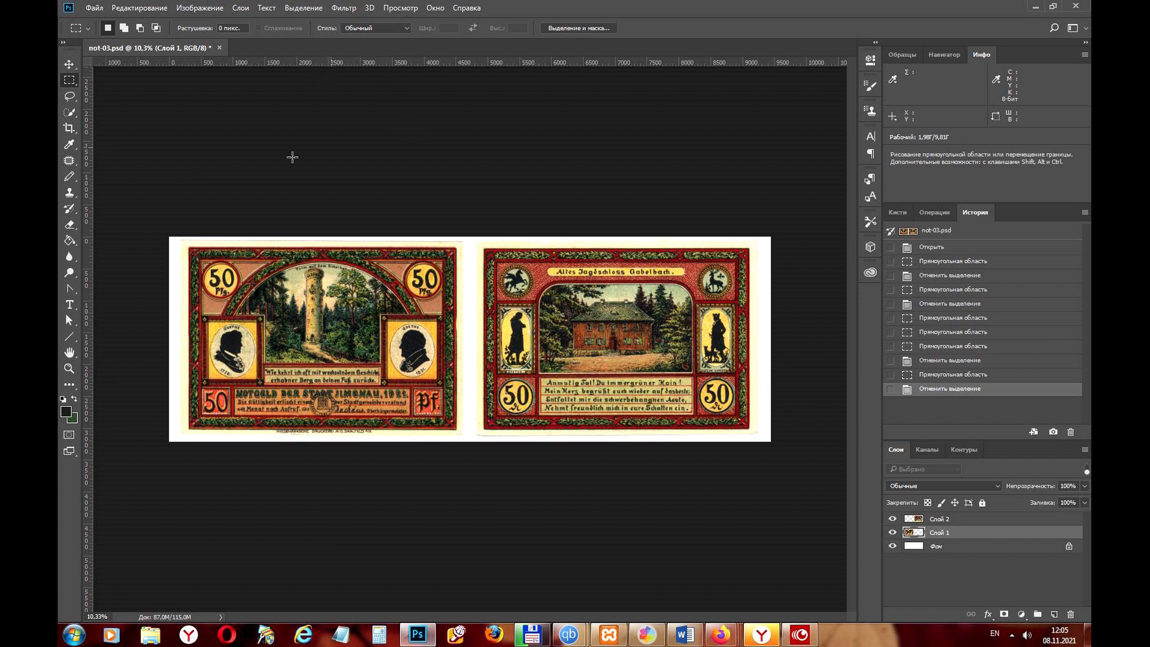
mouse_move(240, 266)
mouse_down()
mouse_move(285, 269)
mouse_move(375, 350)
mouse_move(416, 291)
mouse_move(418, 331)
mouse_up()
click(430, 342)
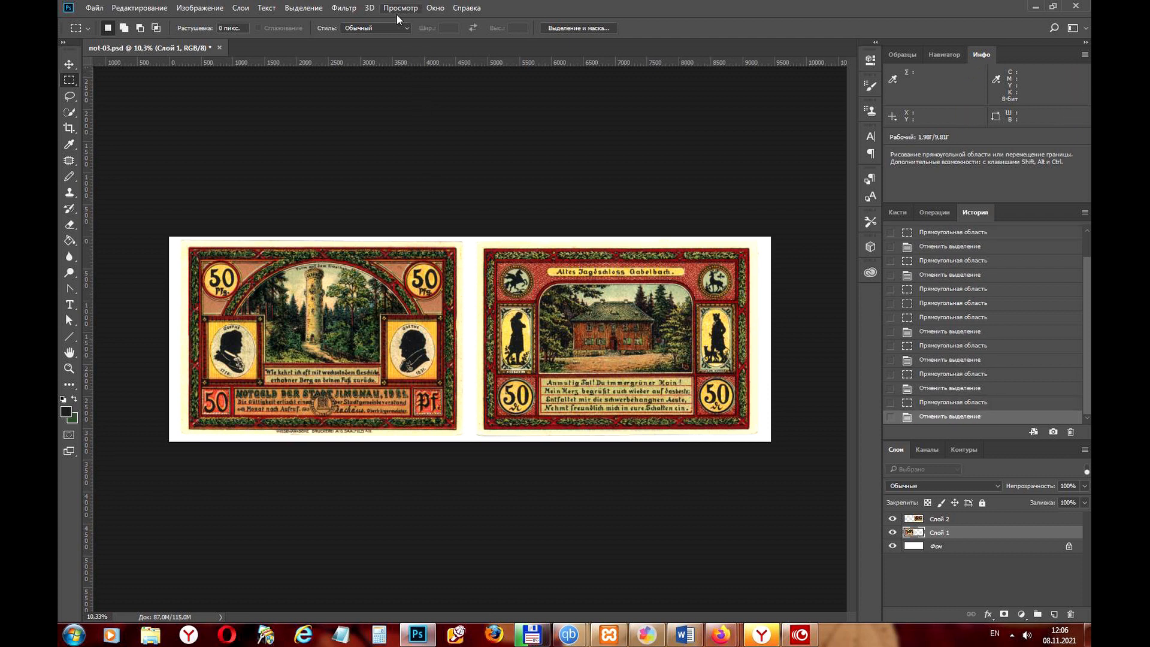
Set the marquee style to fixed ratio with width 24 and height 16, draw a selection over the left banknote, and deselect
click(404, 29)
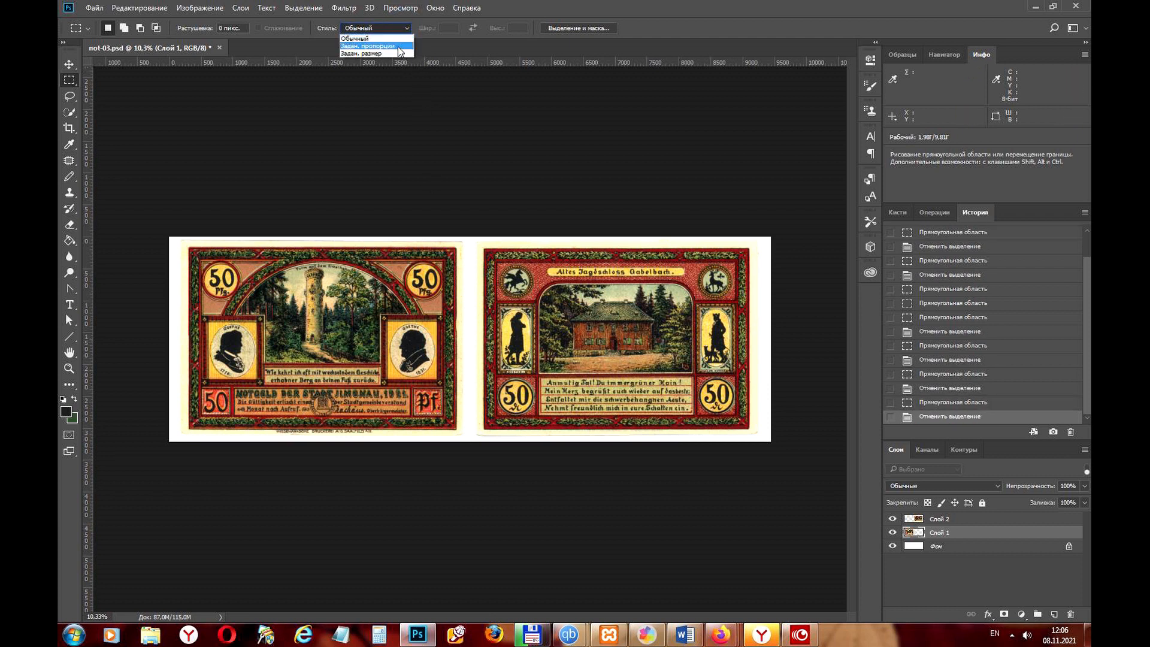
click(399, 47)
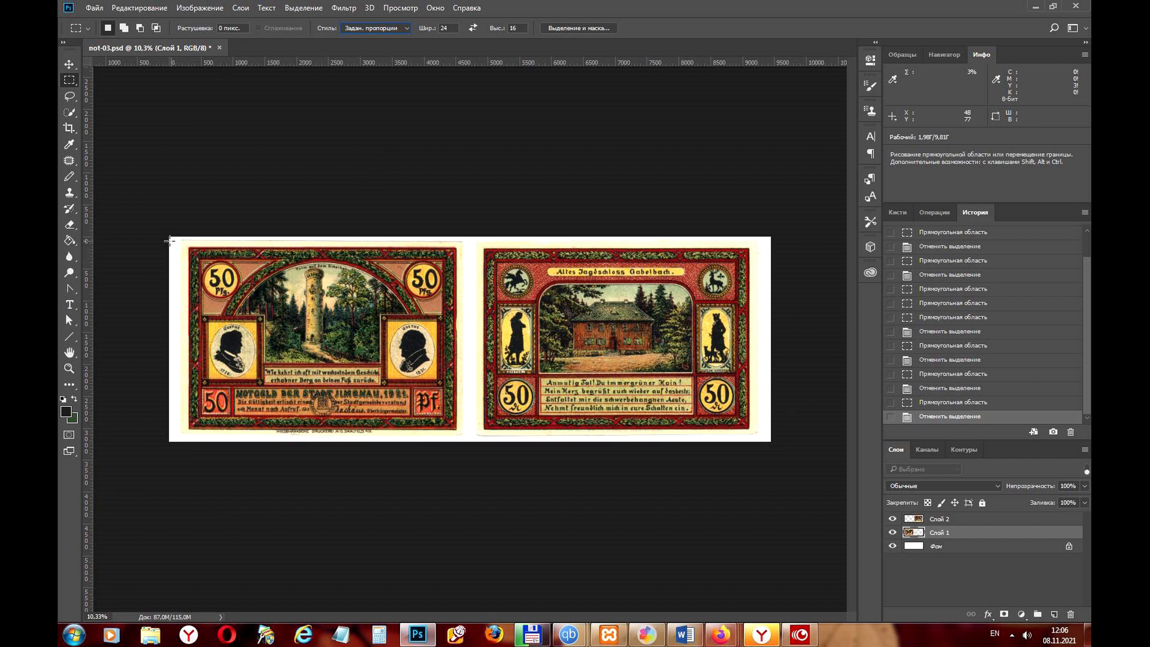
drag(180, 238, 404, 419)
click(418, 345)
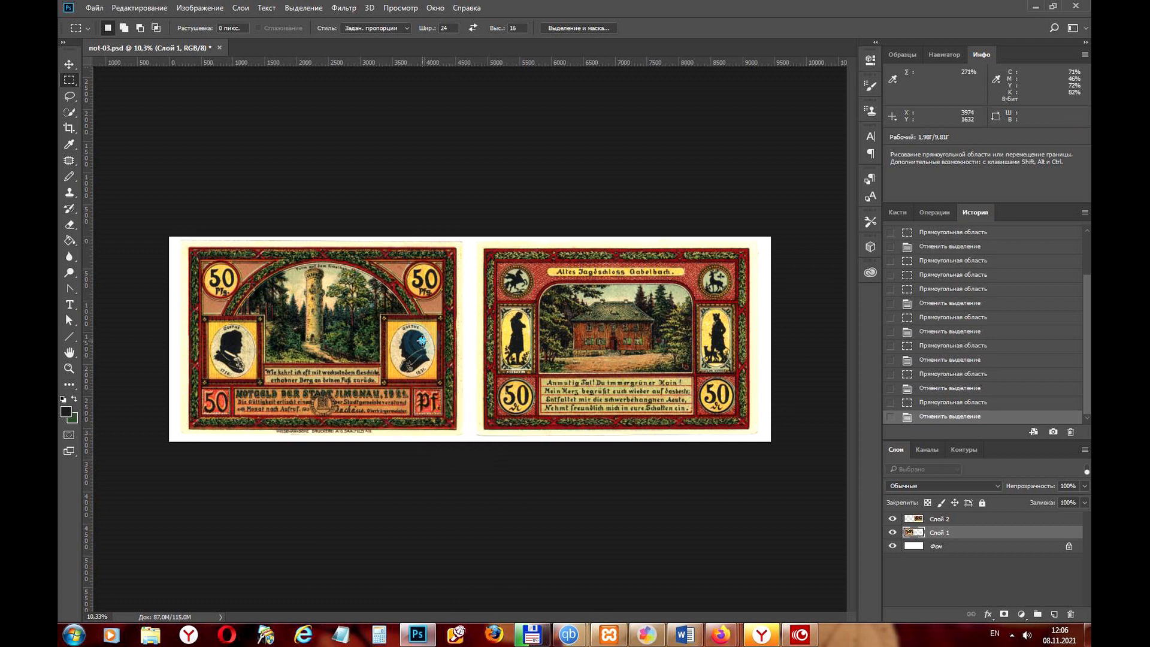
Set the marquee style to a fixed size of 1920 by 1080 px, and place and move the selection over the left banknote
click(408, 28)
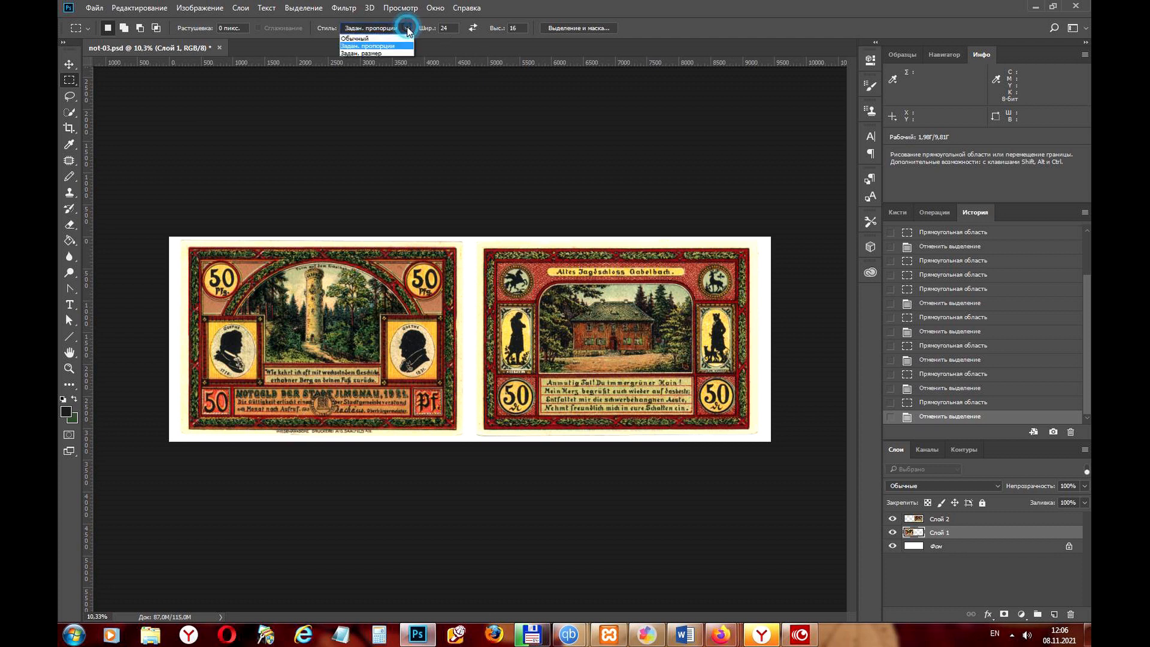
click(364, 54)
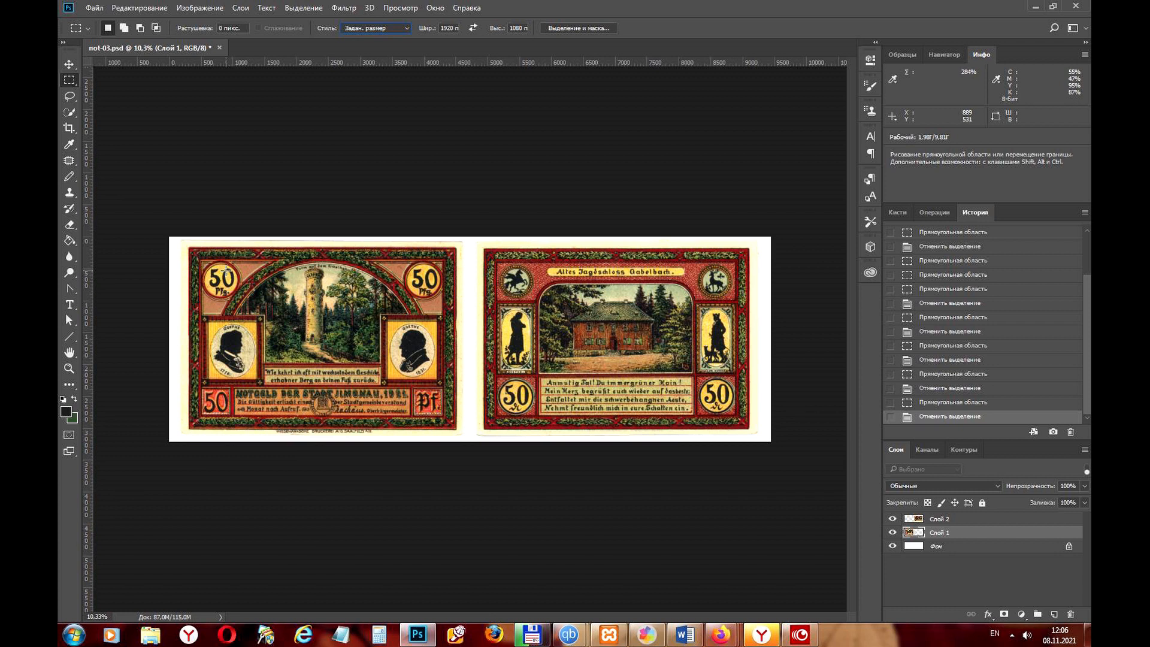
click(226, 271)
click(403, 285)
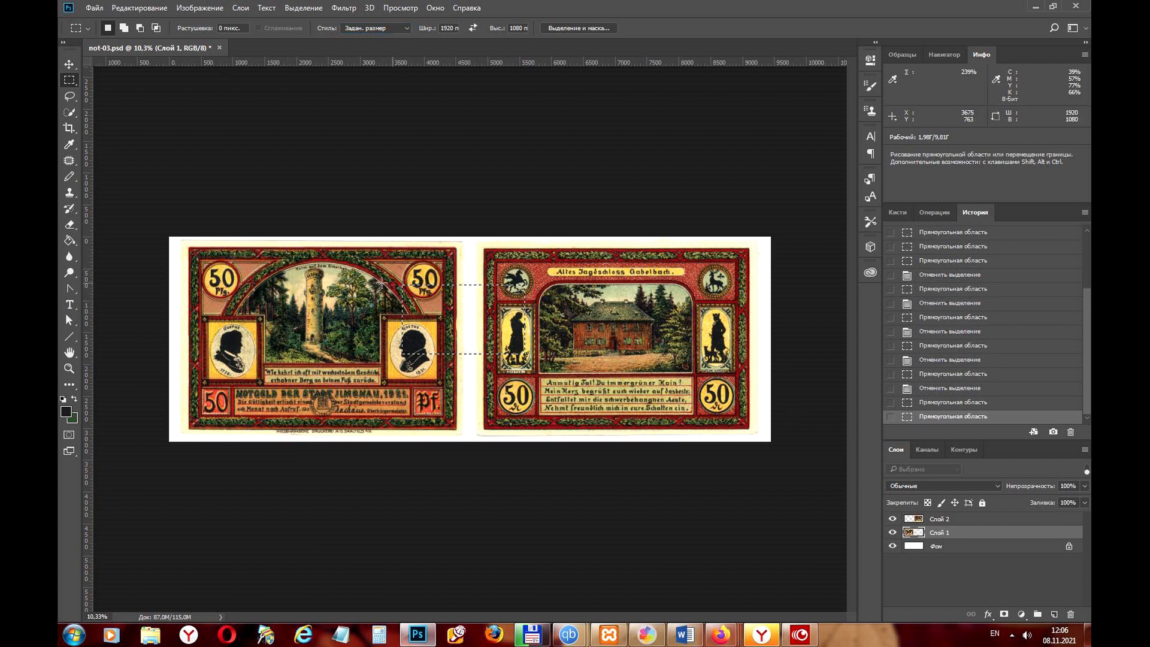
click(339, 281)
click(269, 280)
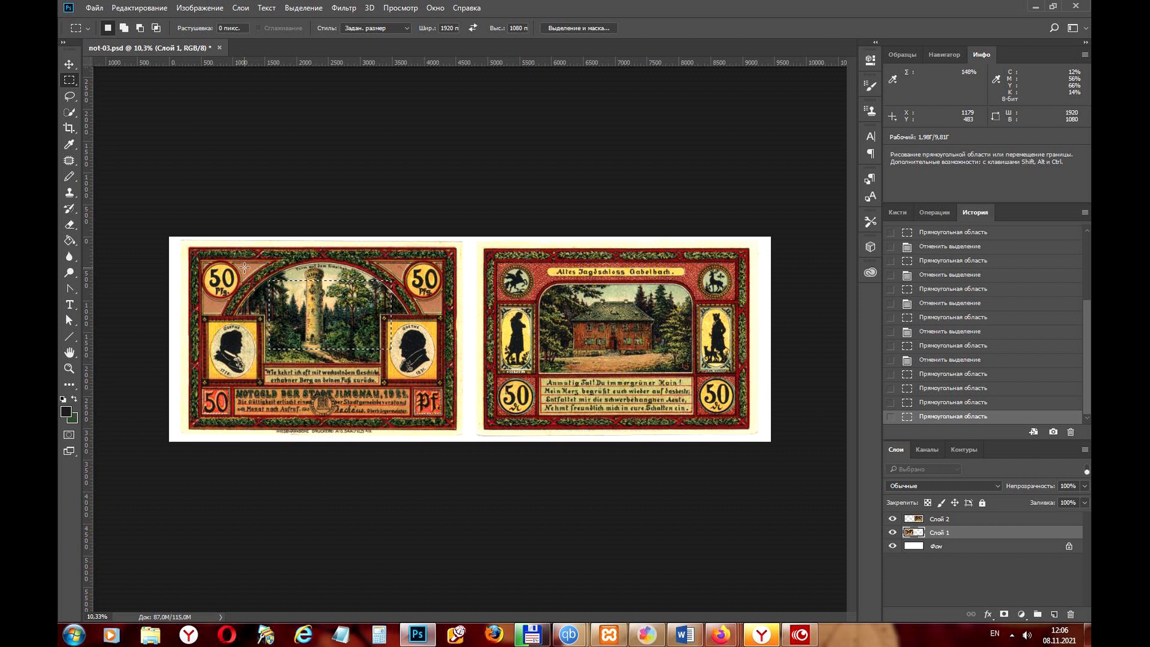
click(245, 268)
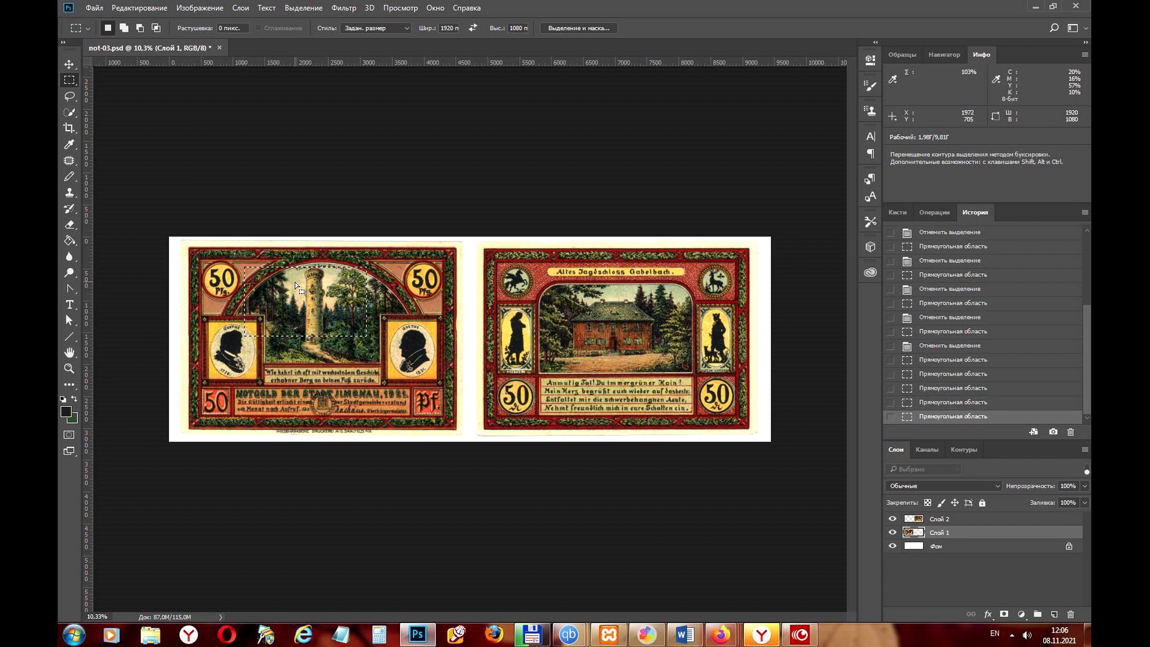
drag(295, 282, 360, 357)
key(ctrl+z)
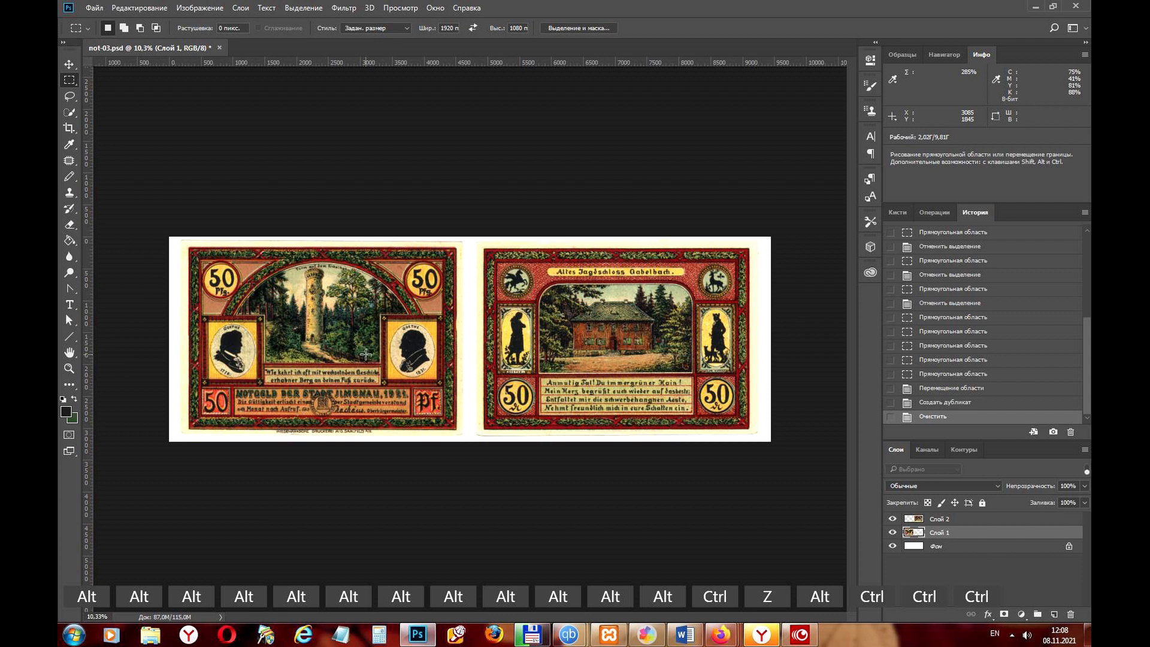
key(ctrl)
key(ctrl)
key(ctrl)
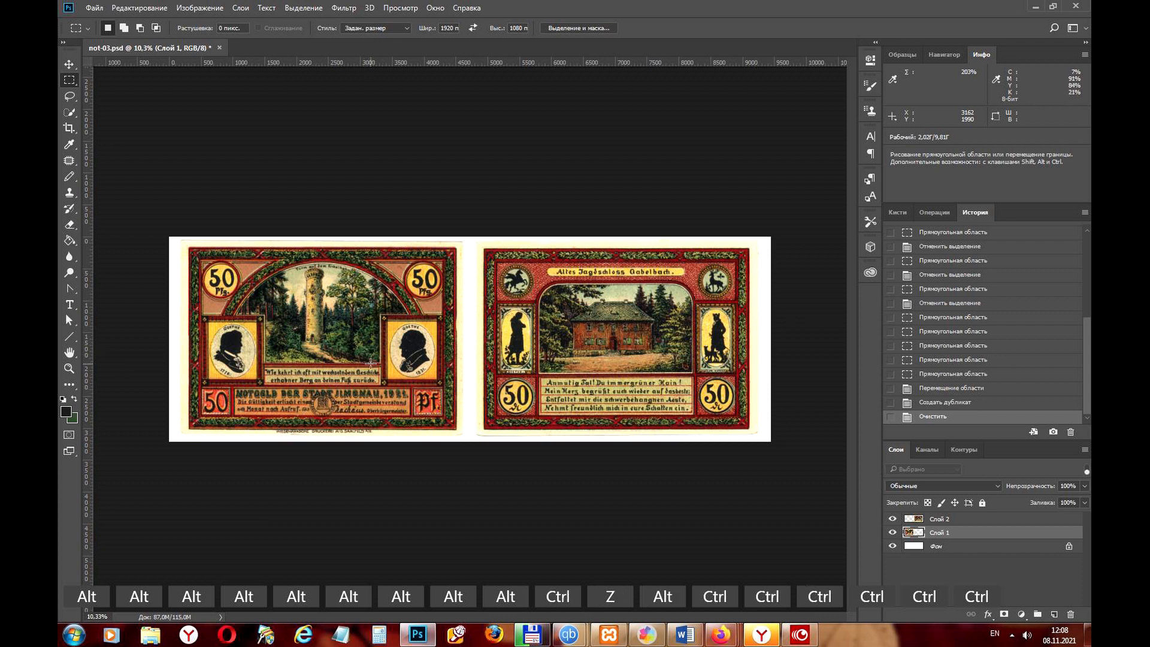
key(ctrl)
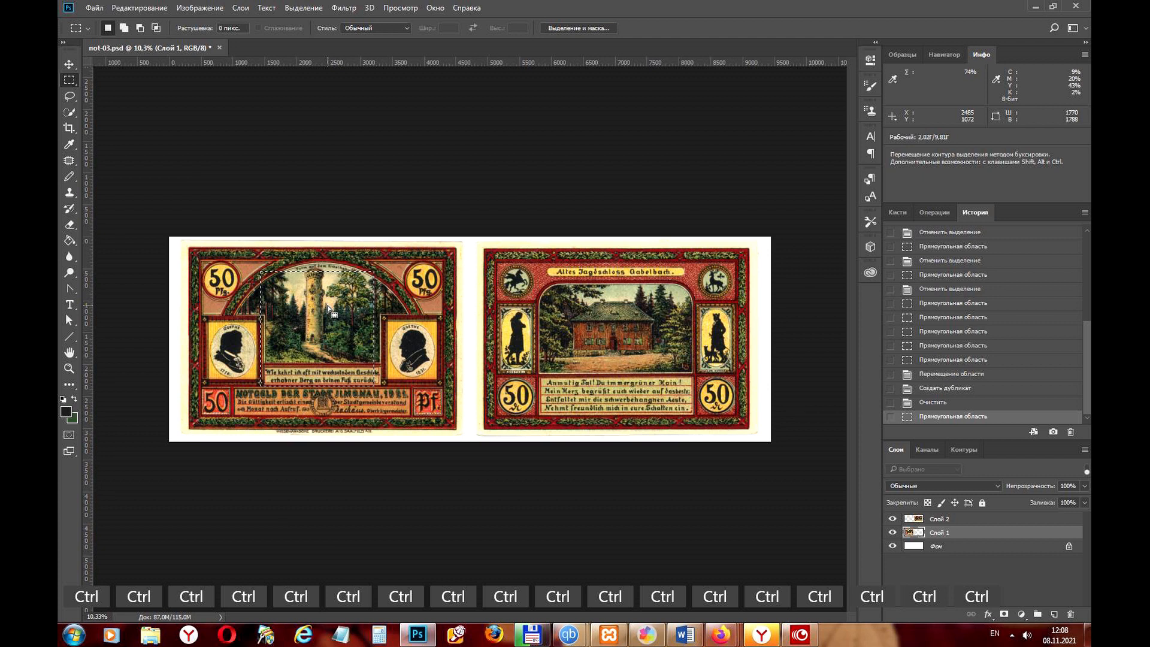
Switch to the Elliptical Marquee tool, clear the rectangular selection on the left banknote, and keep the normal style
right_click(329, 309)
key(Escape)
right_click(70, 81)
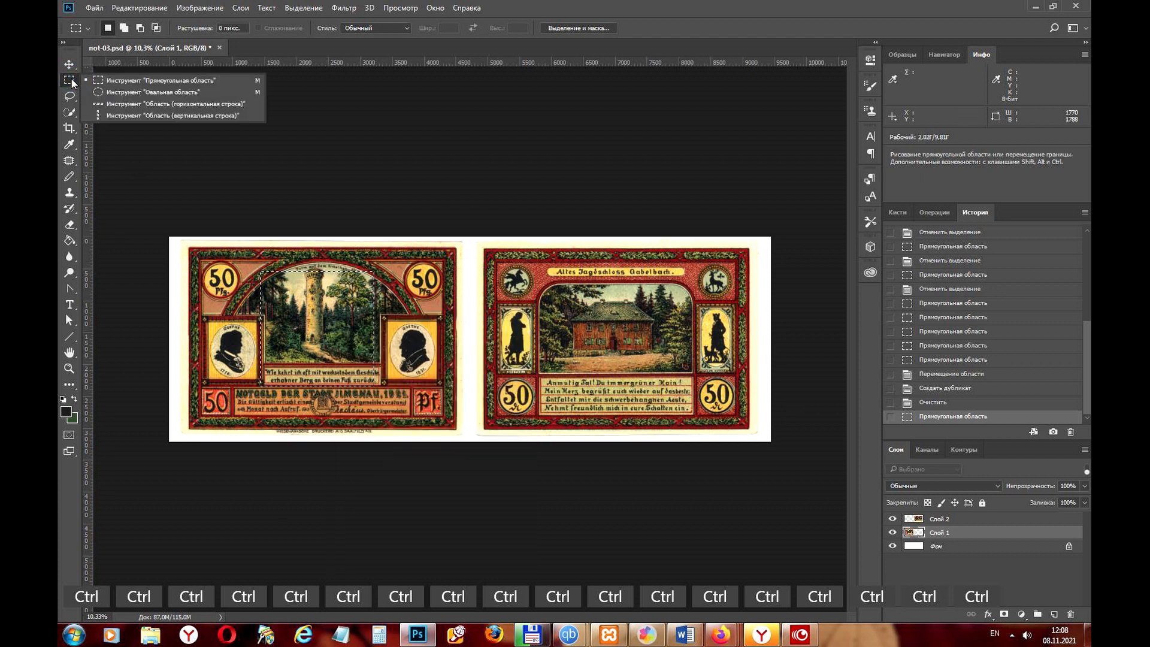
click(138, 92)
click(372, 300)
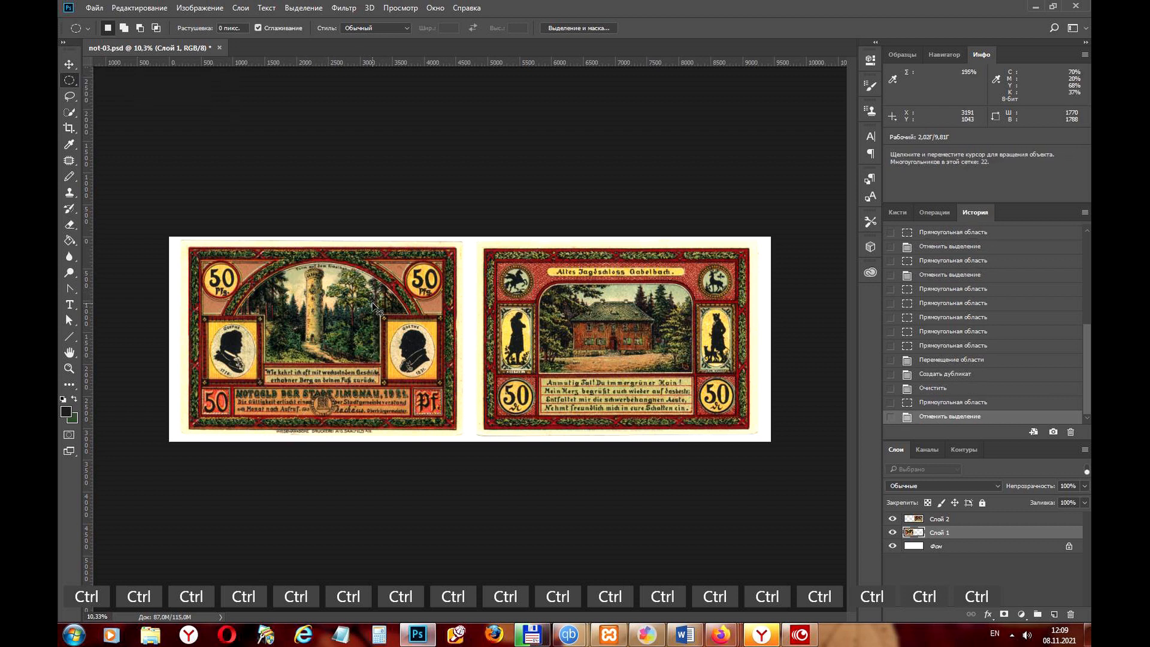
click(405, 27)
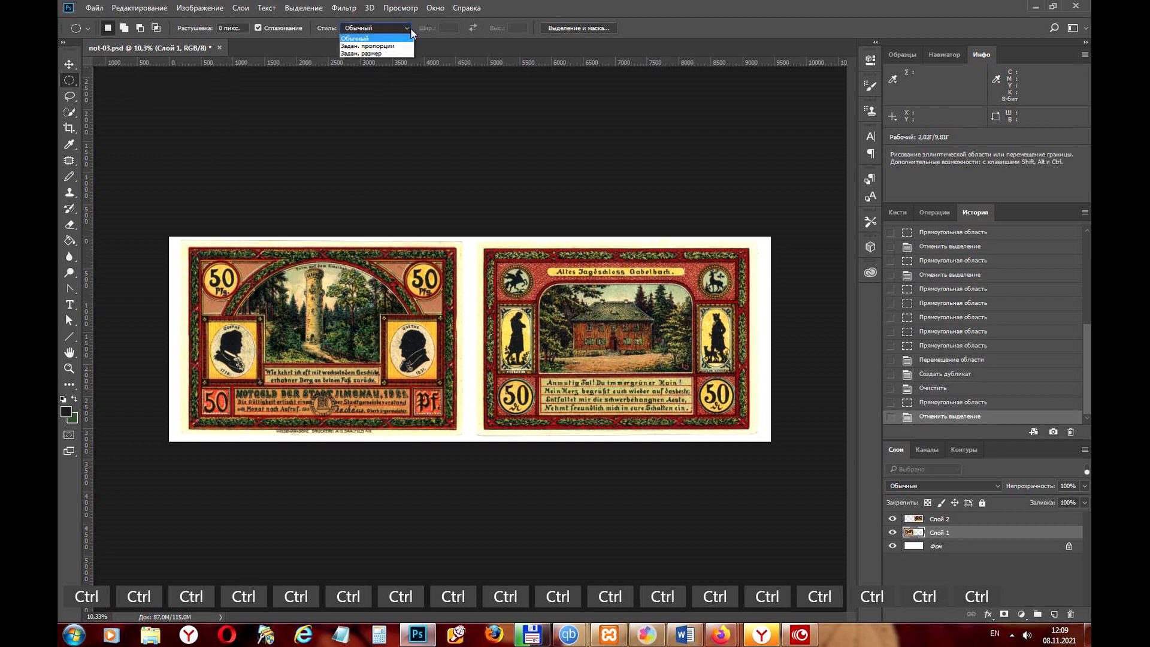
click(450, 19)
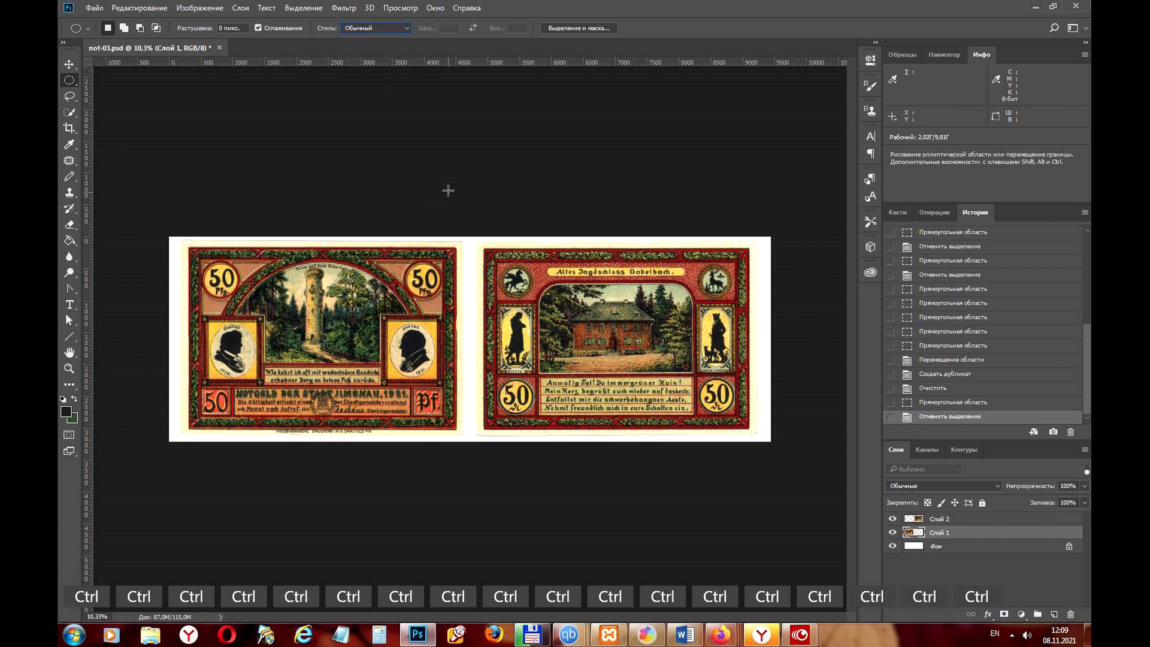
Draw a circular selection about 553 px wide over the "50 Pfg." medallion in the left banknote's upper right corner
ctrl+click(430, 244)
drag(437, 223, 439, 224)
click(555, 241)
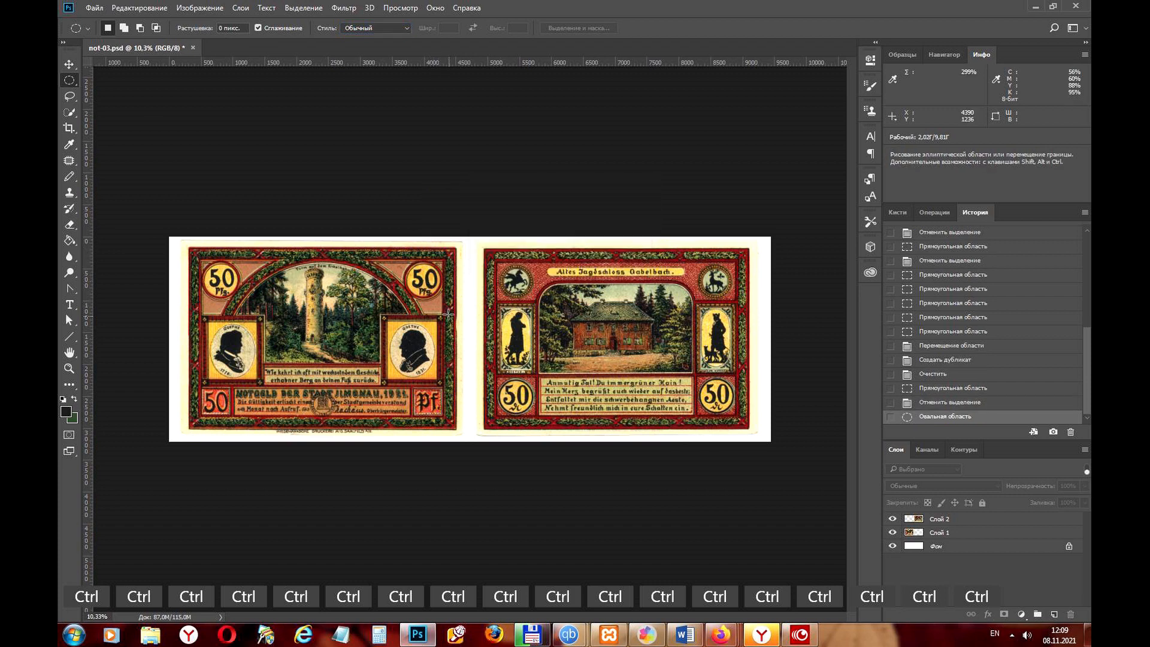
scroll(435, 292, up, 8)
scroll(420, 259, up, 15)
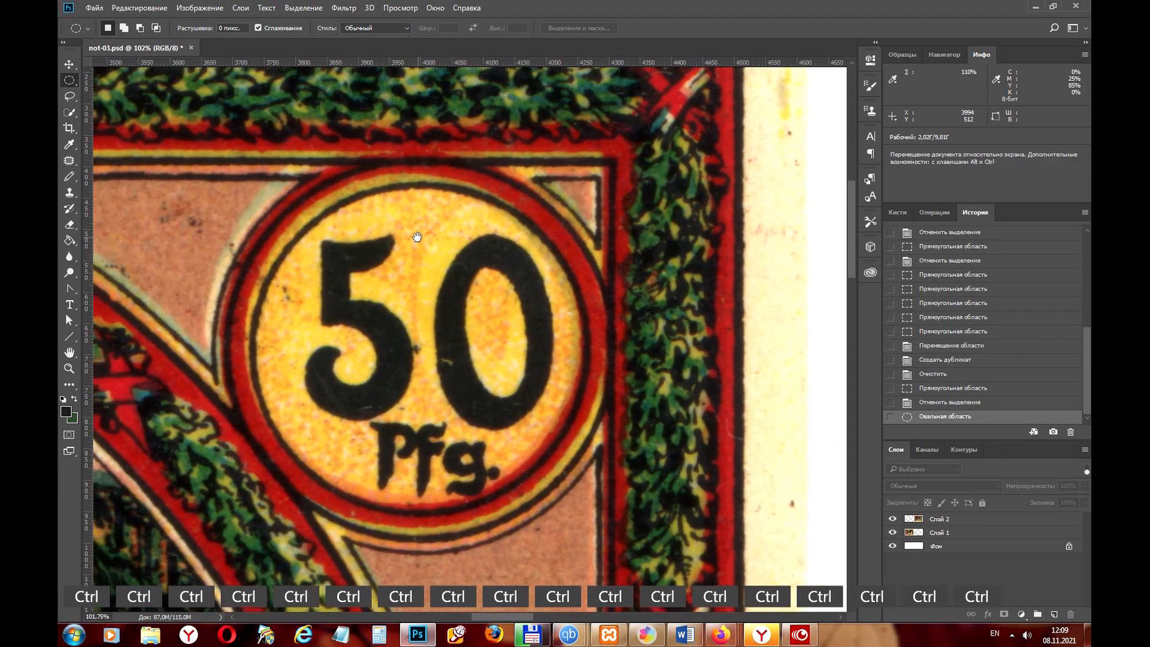
drag(282, 187, 628, 573)
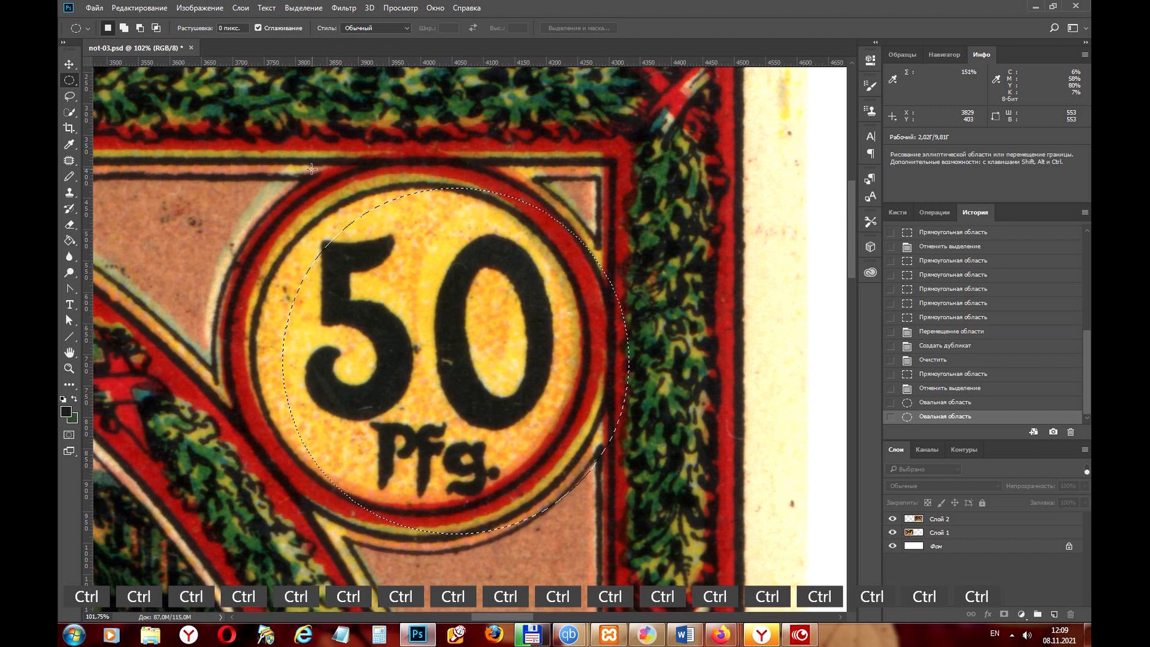
Transform the circular selection to about 556 by 543 px so its outline fits the yellow medallion, and nudge it into position
scroll(401, 334, down, 2)
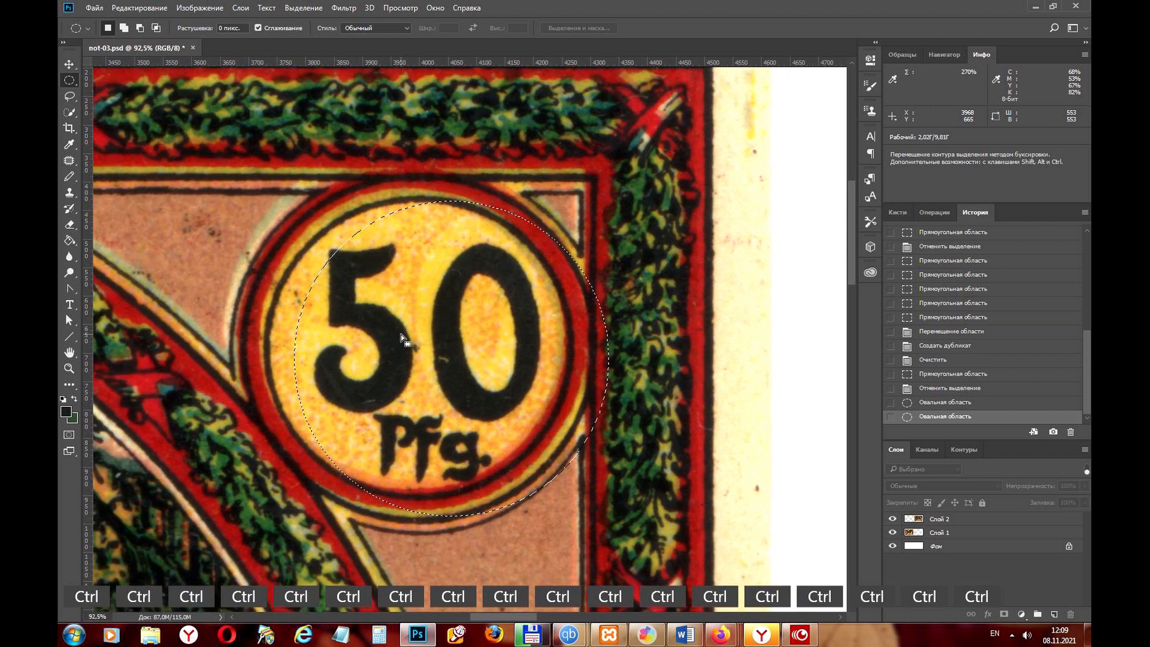
right_click(405, 294)
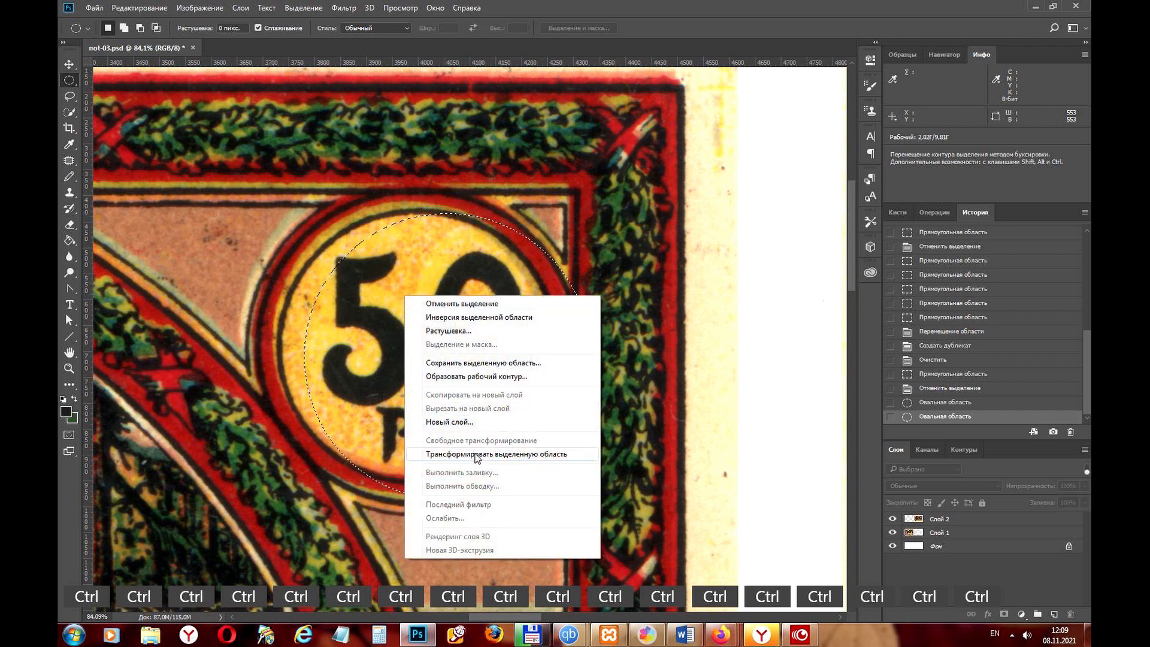
click(478, 454)
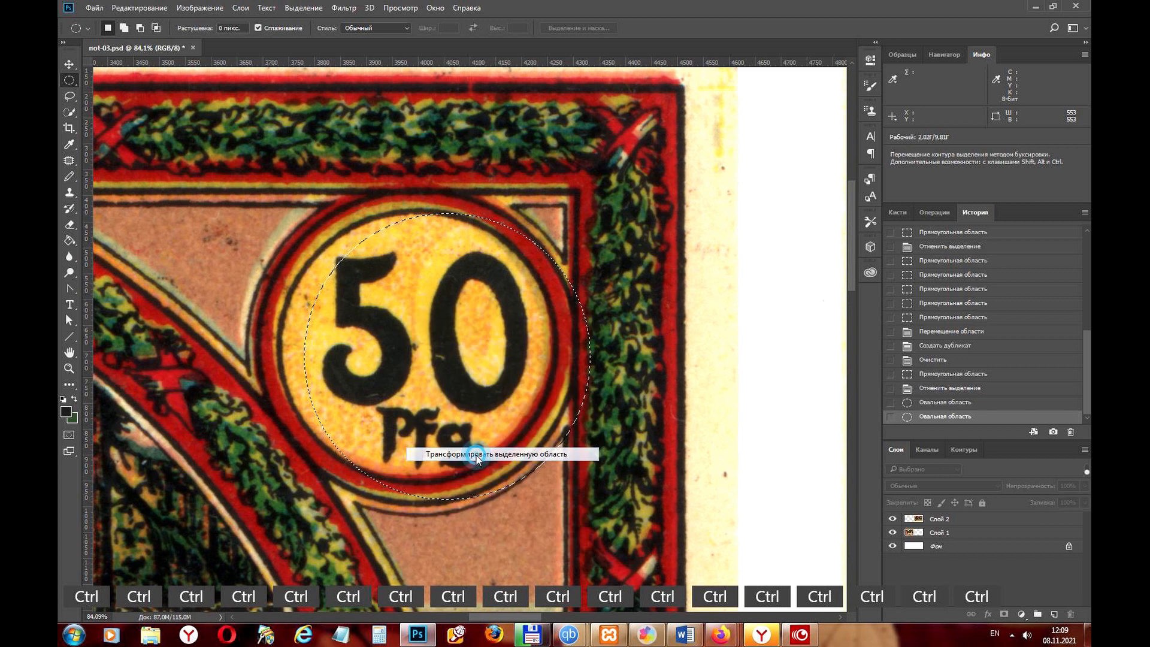
drag(304, 213, 275, 185)
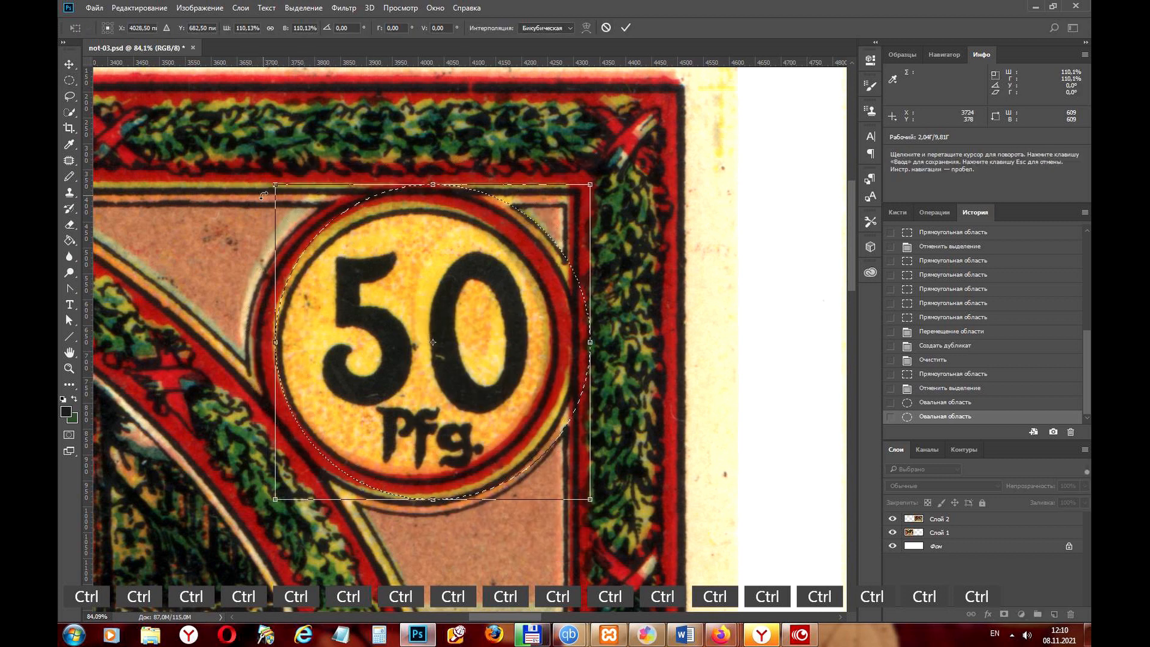
drag(590, 185, 579, 194)
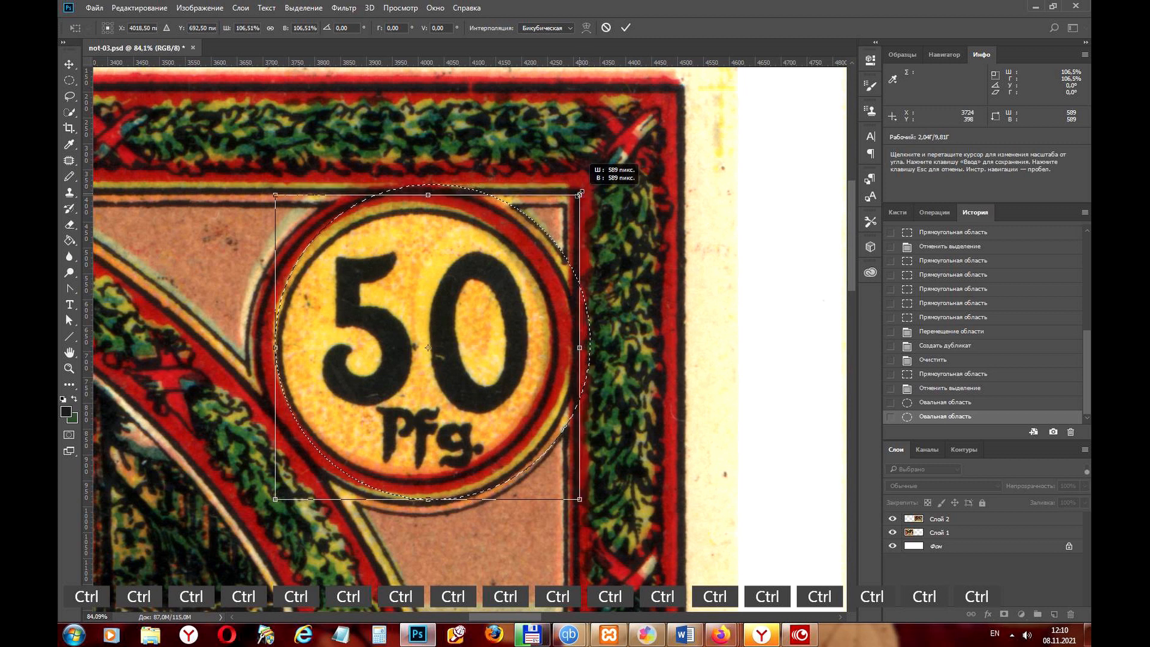
mouse_move(427, 498)
mouse_down()
mouse_move(429, 509)
mouse_move(429, 487)
mouse_up()
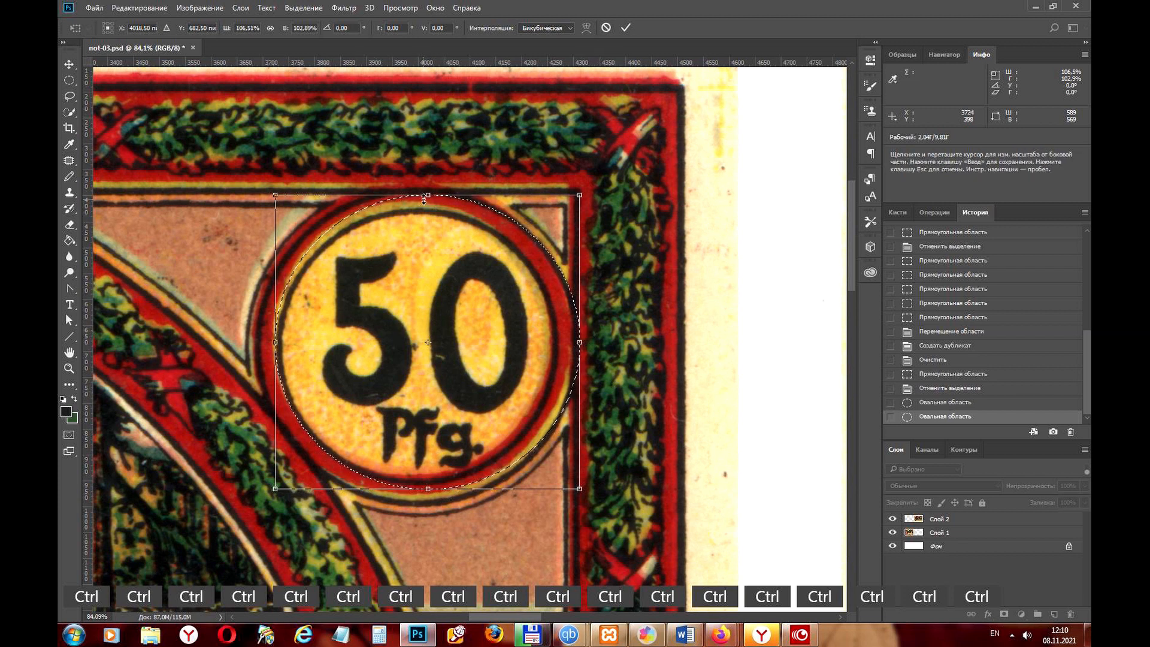
drag(420, 488, 420, 487)
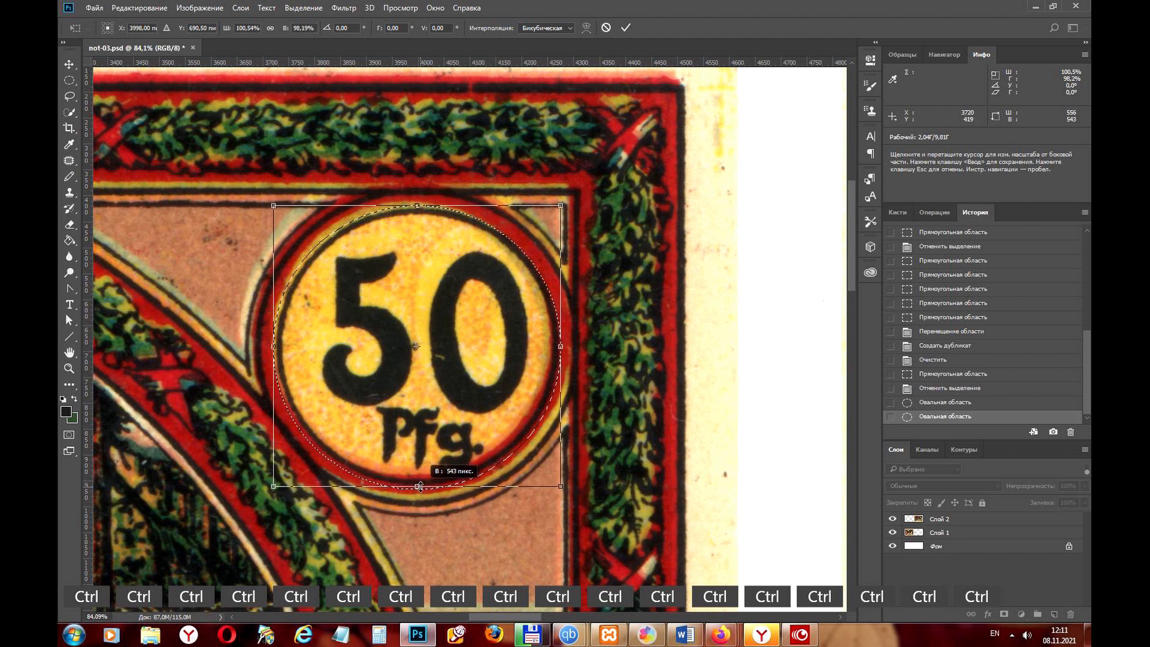
key(Return)
drag(405, 327, 406, 329)
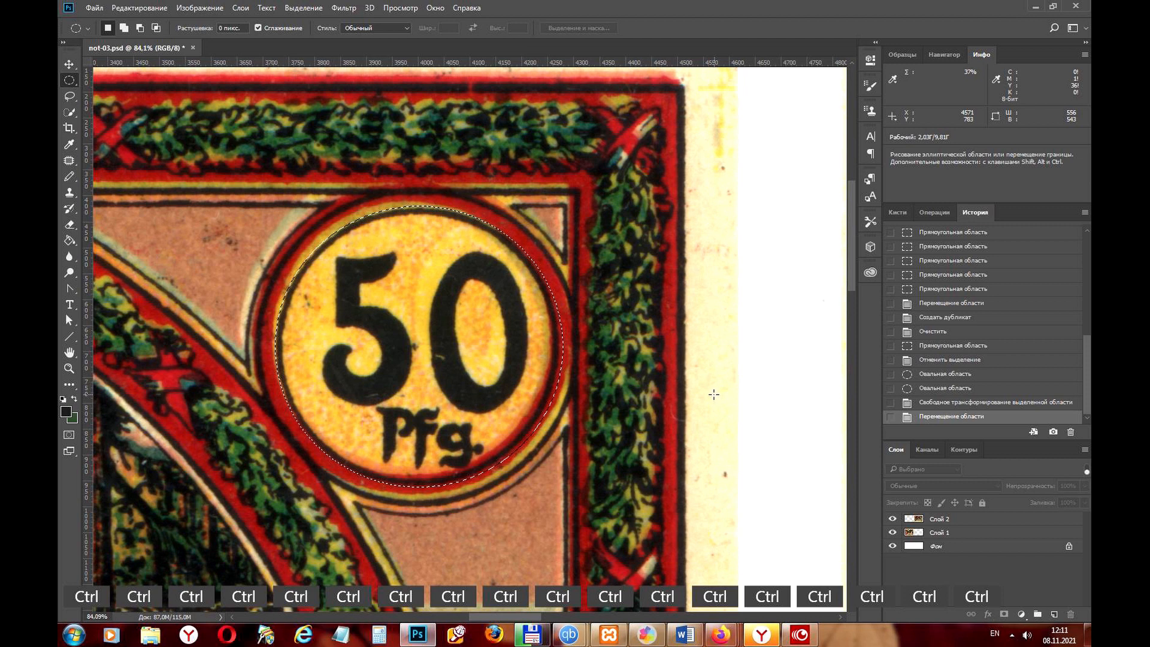
Make the left banknote's layer, Слой 1, active while keeping the circular selection around the medallion
ctrl+click(480, 317)
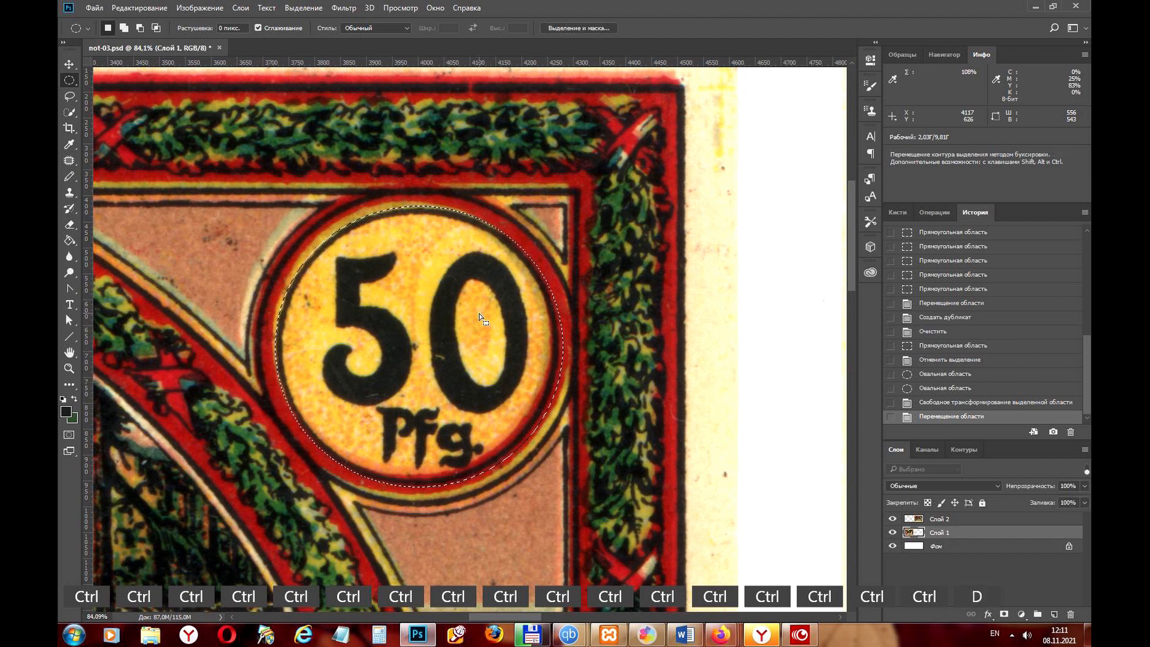
key(d)
key(ctrl+z)
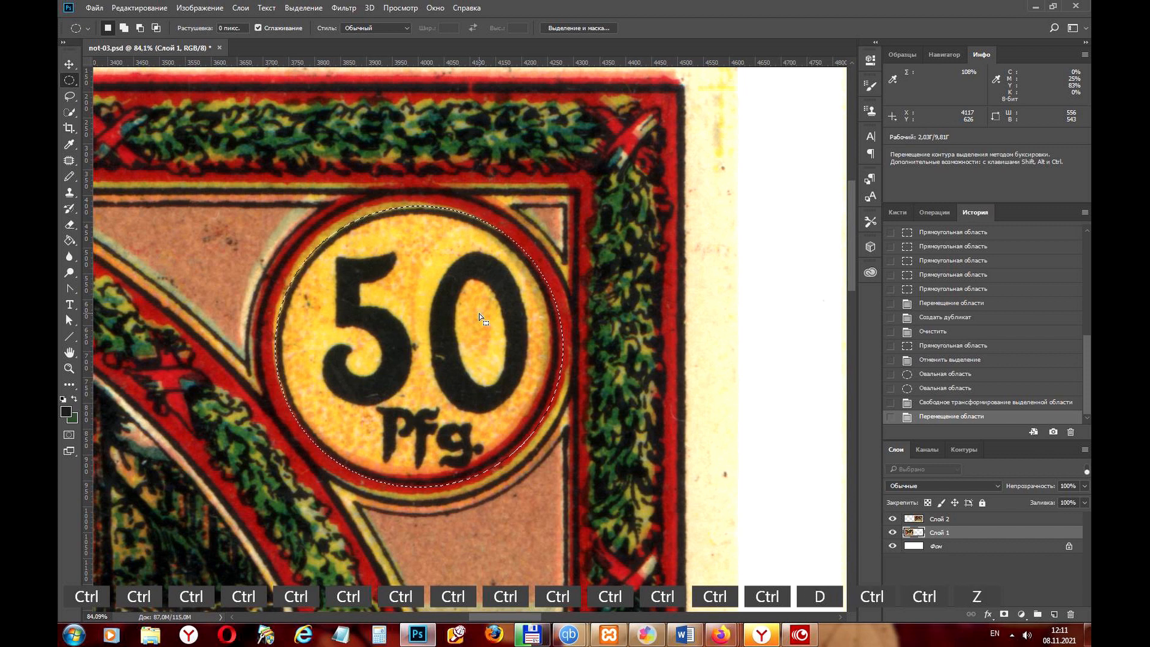
key(Delete)
key(ctrl)
key(d)
key(alt)
key(ctrl)
key(space)
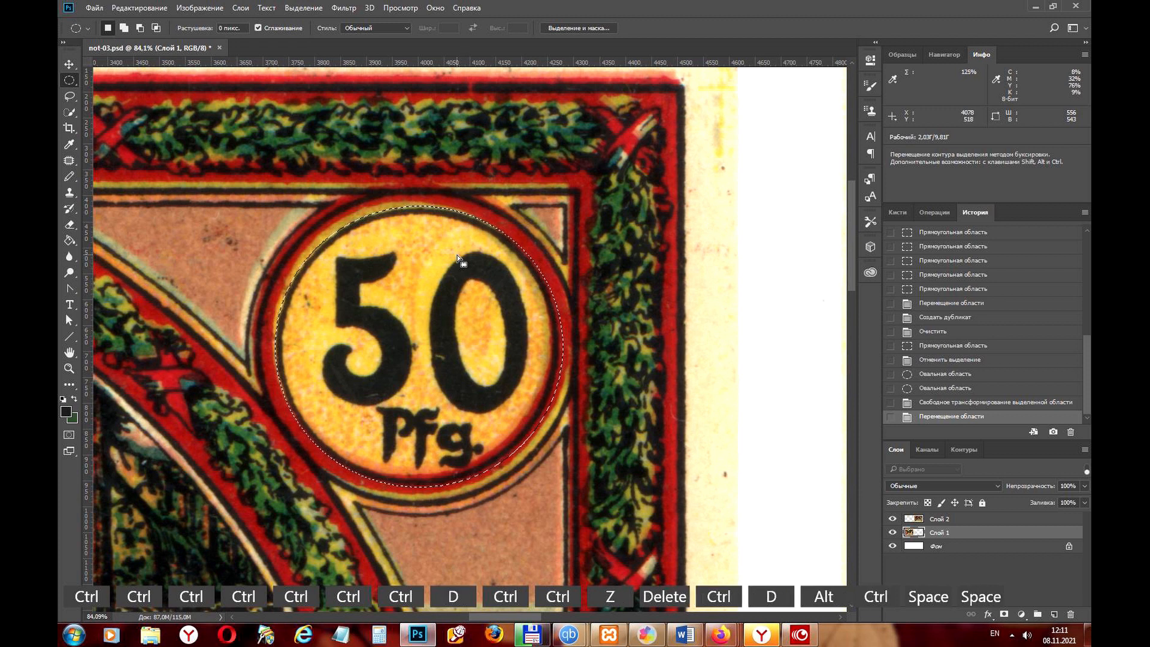
Copy the selected "50 Pfg." medallion and paste it in place on a new layer
key(shift)
key(shift)
key(shift)
key(shift)
key(shift)
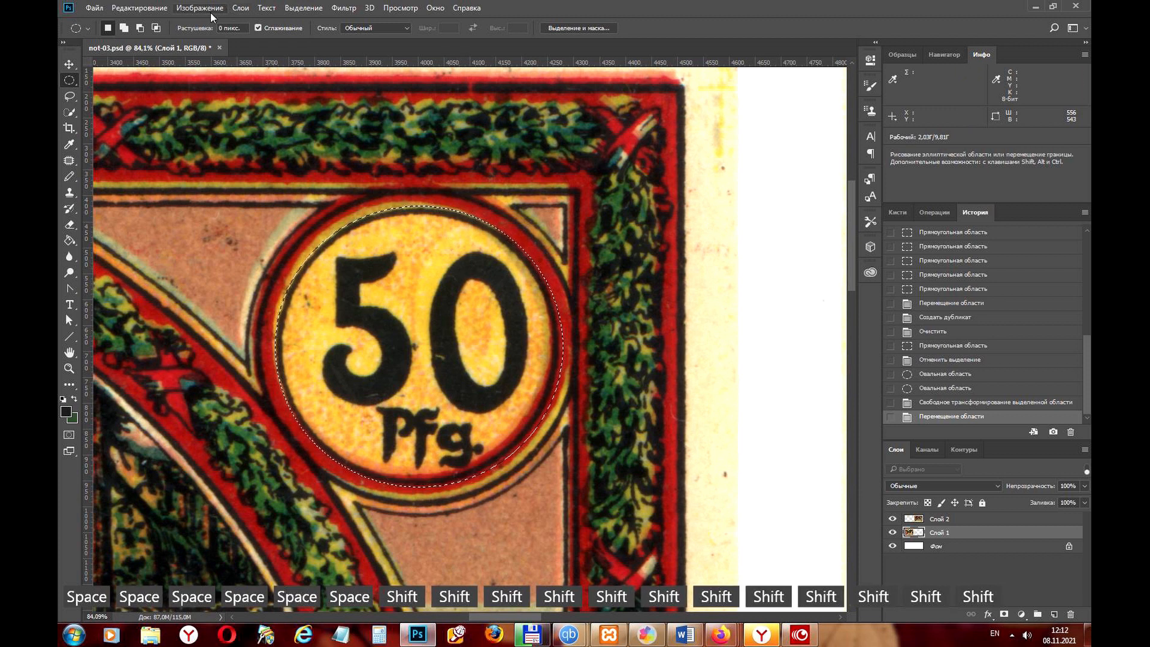
key(shift)
key(shift)
key(shift)
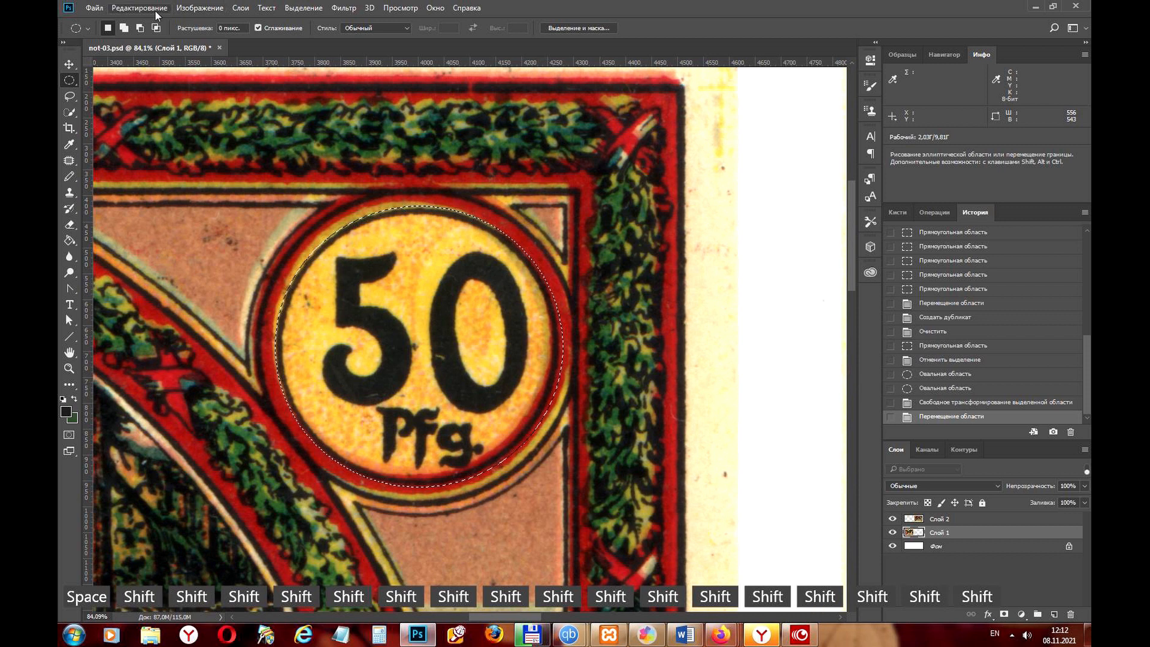
click(147, 11)
mouse_move(190, 130)
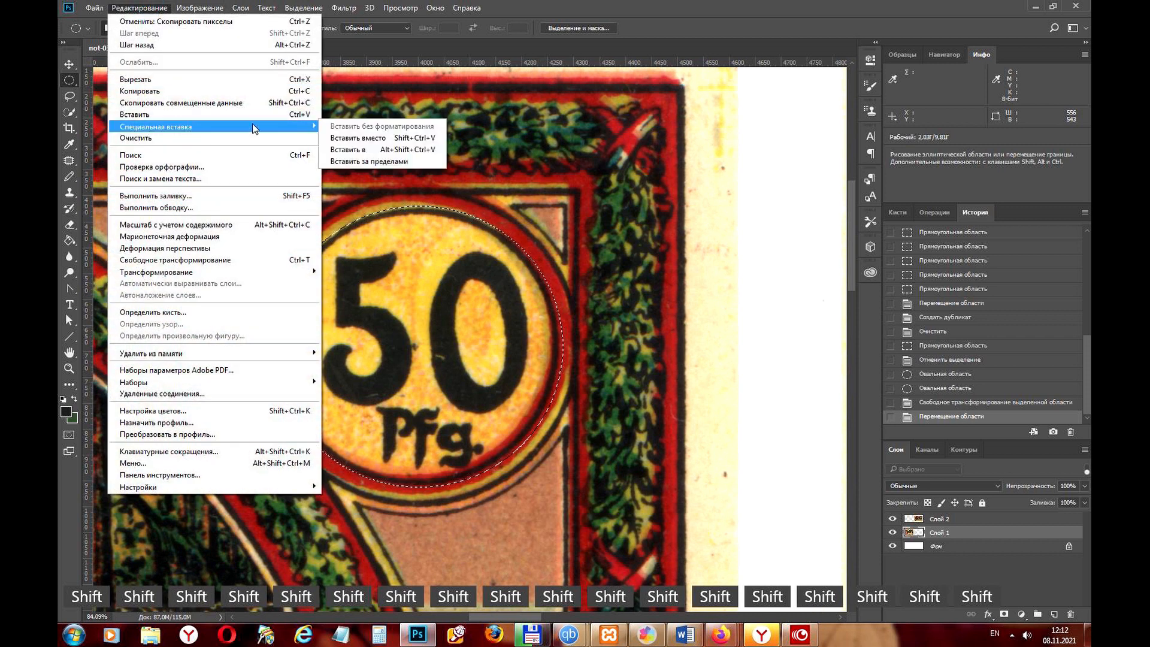
click(398, 138)
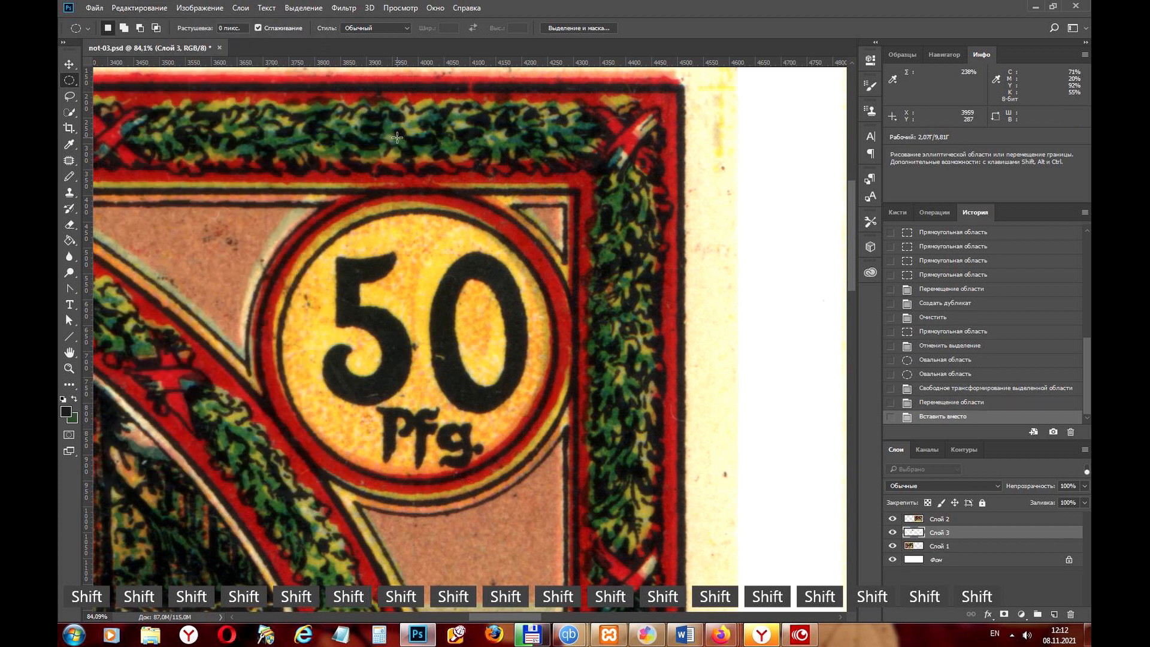
Check the pasted medallion by repeatedly hiding and showing Слой 1, and undo the paste
click(894, 546)
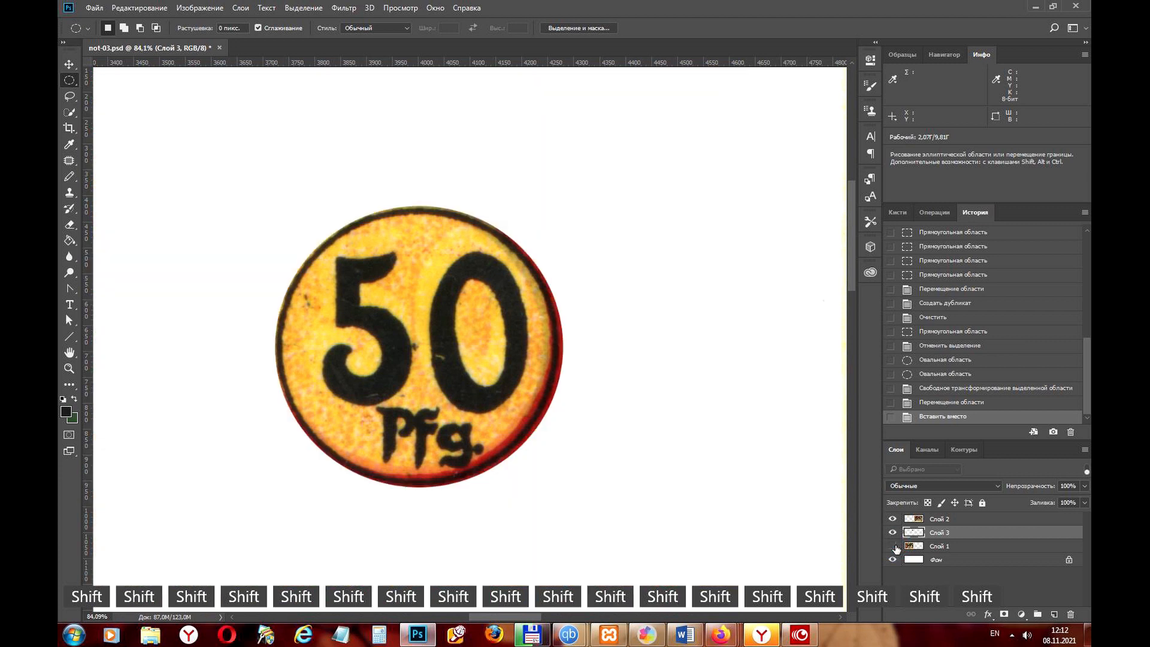
click(894, 545)
click(894, 545)
click(894, 546)
click(894, 546)
click(894, 546)
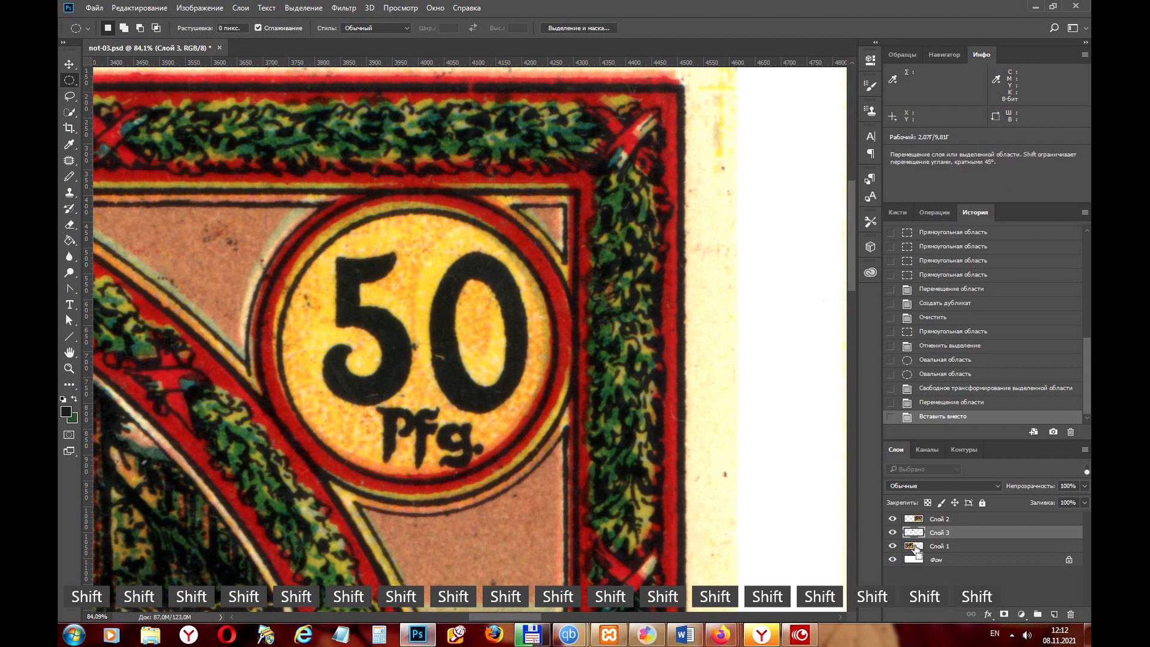
key(ctrl+z)
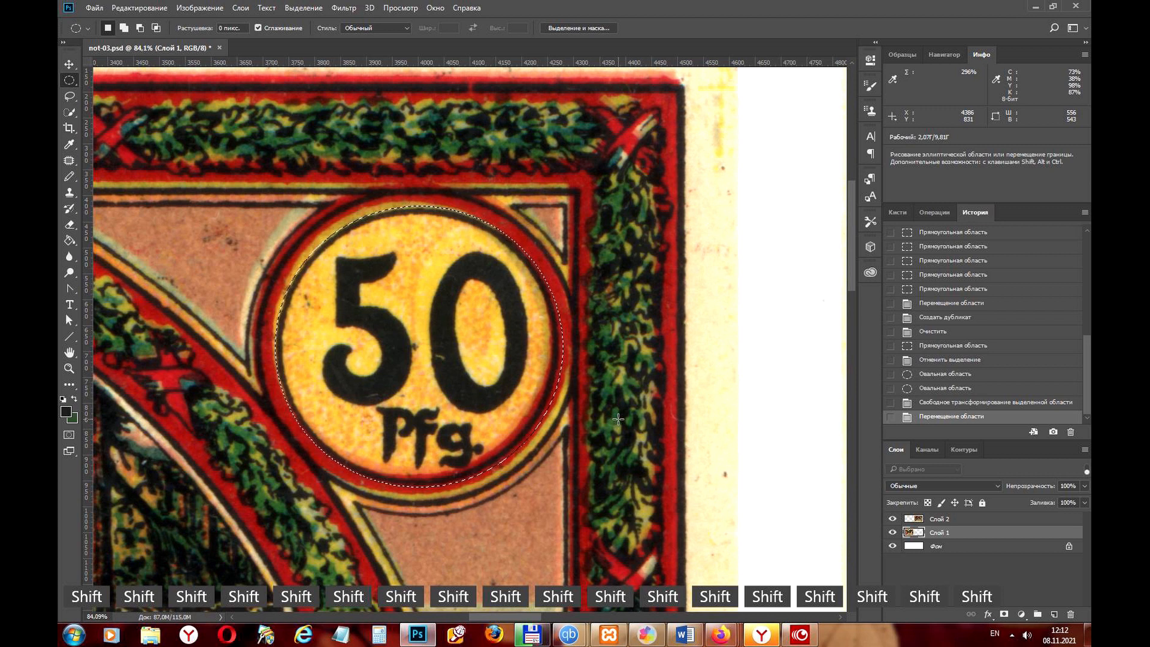
Copy the selected medallion directly to a new layer and check it by toggling the visibility of Слой 1
key(ctrl+j)
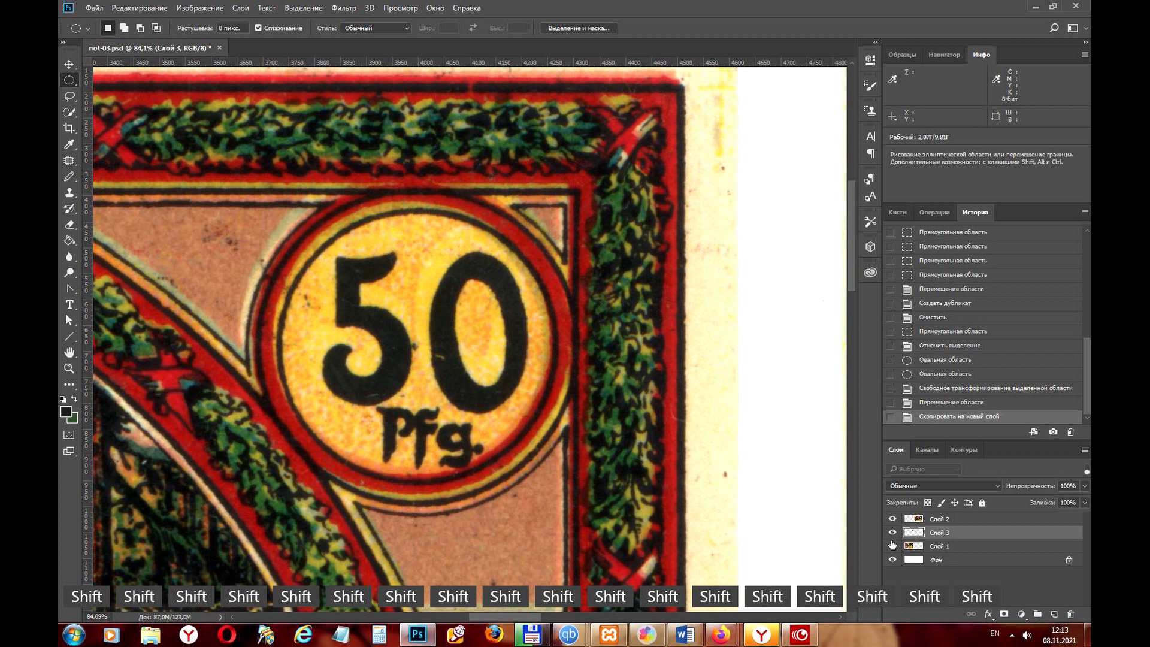
click(893, 546)
click(893, 545)
click(893, 545)
click(892, 545)
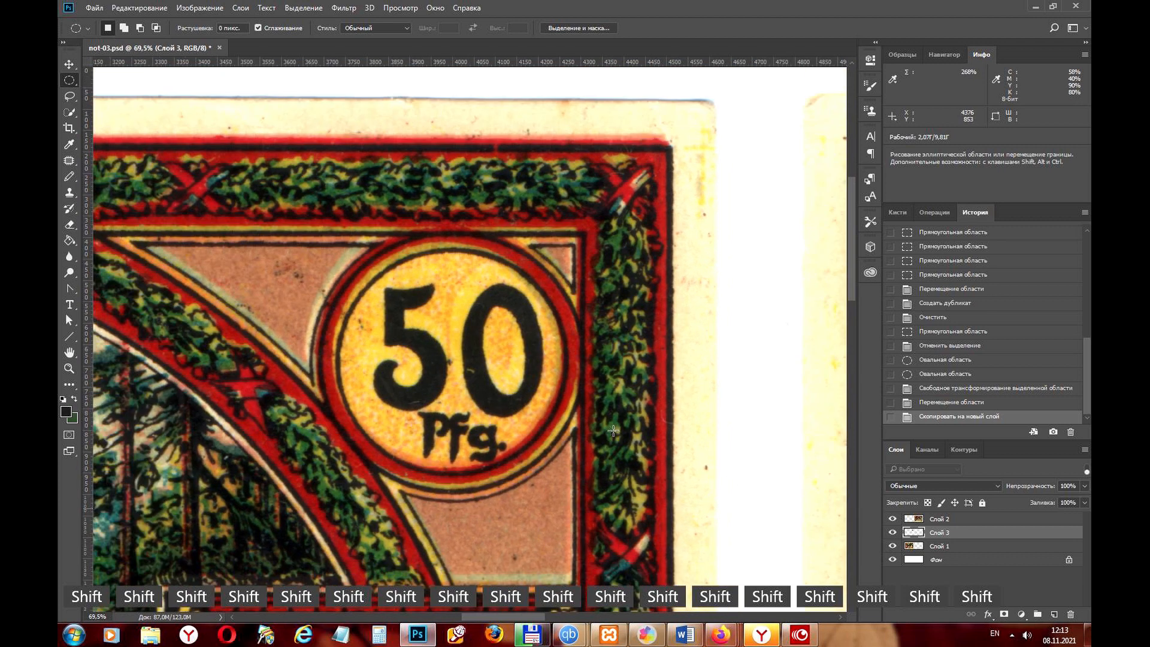
Place a single-column marquee selection through the "50 Pfg." medallion in the left banknote's upper right corner
right_click(70, 79)
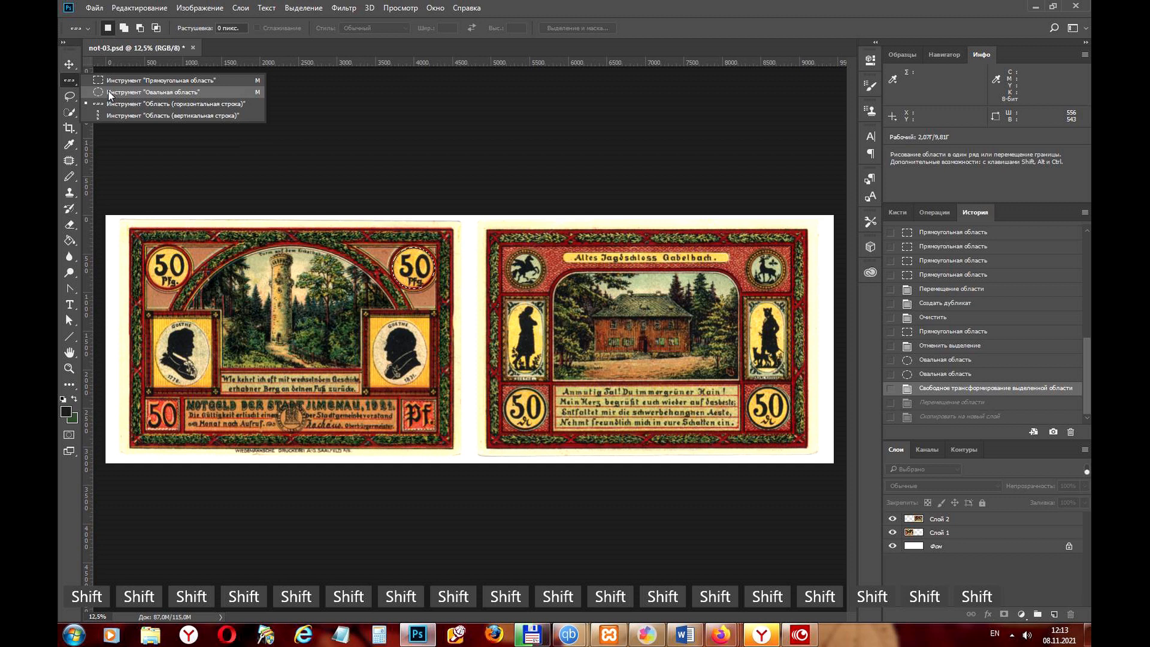
click(192, 117)
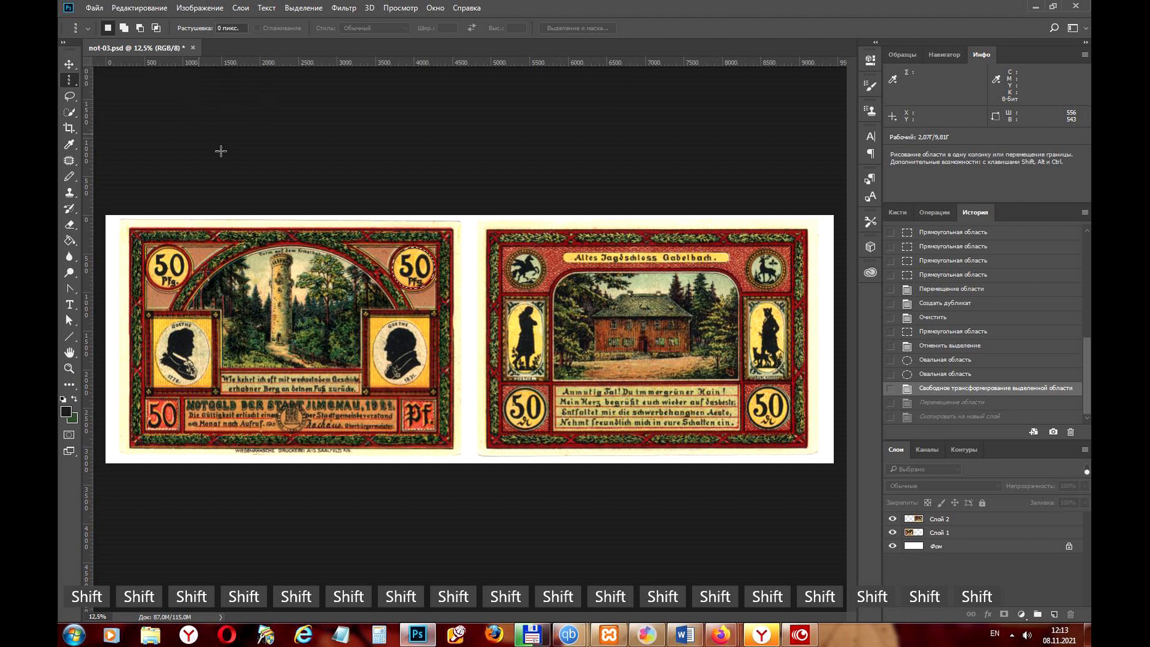
click(425, 307)
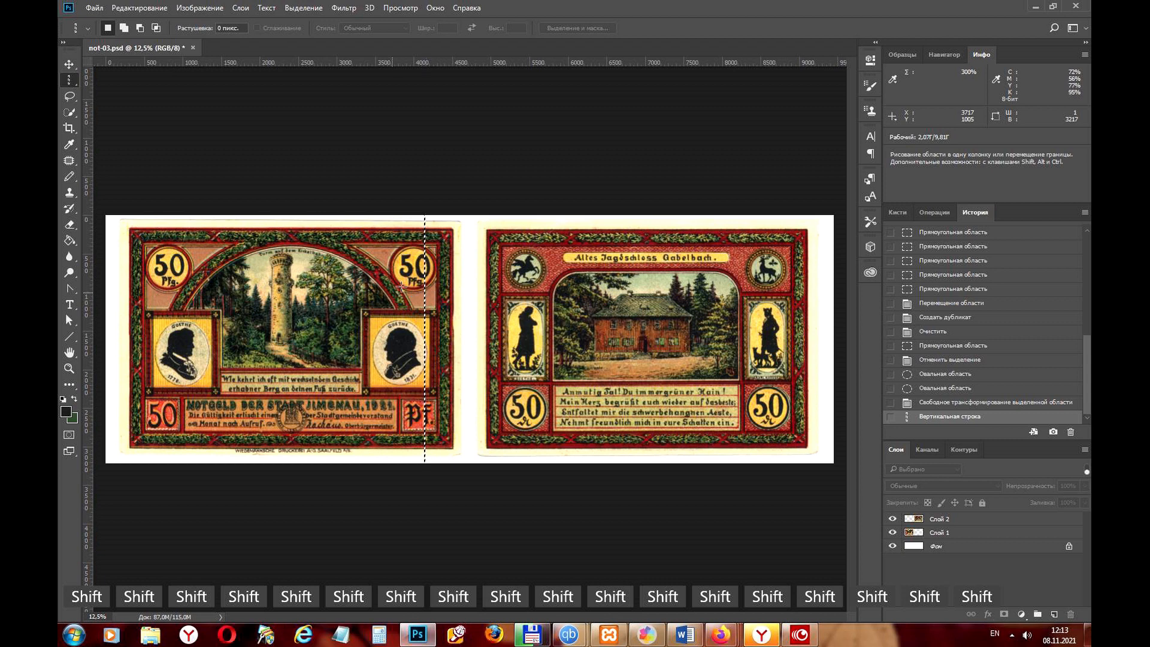
Examine the width of the single-column selection at pixel level and clear the selection
scroll(422, 225, up, 8)
scroll(436, 178, up, 15)
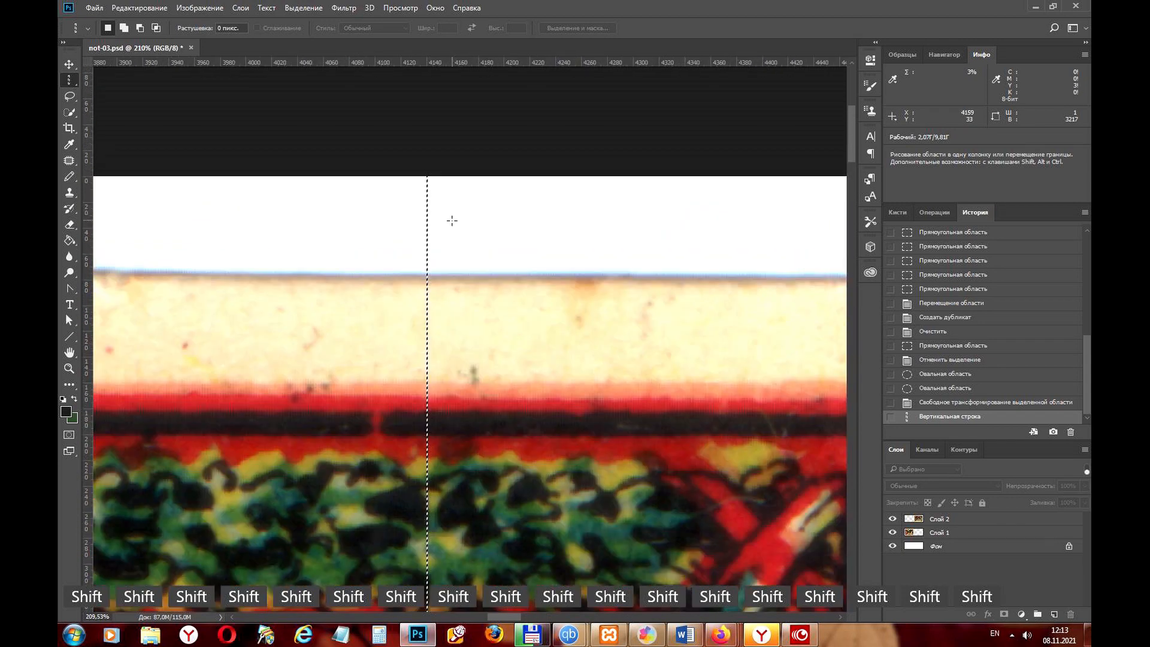
scroll(393, 236, up, 7)
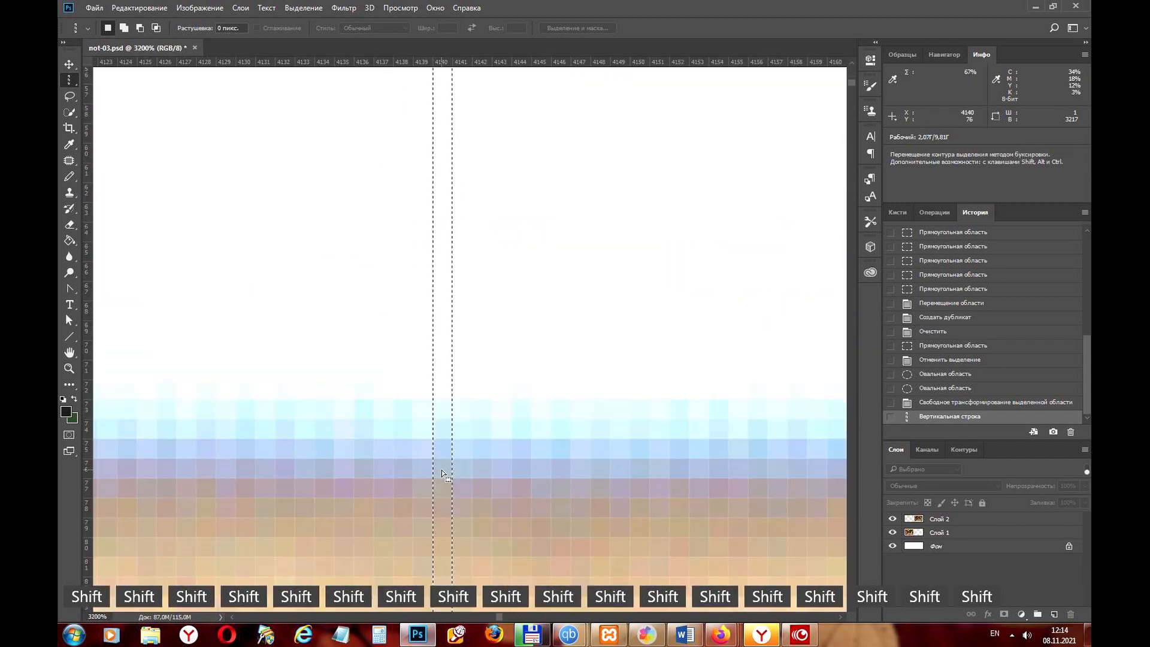
scroll(442, 472, down, 6)
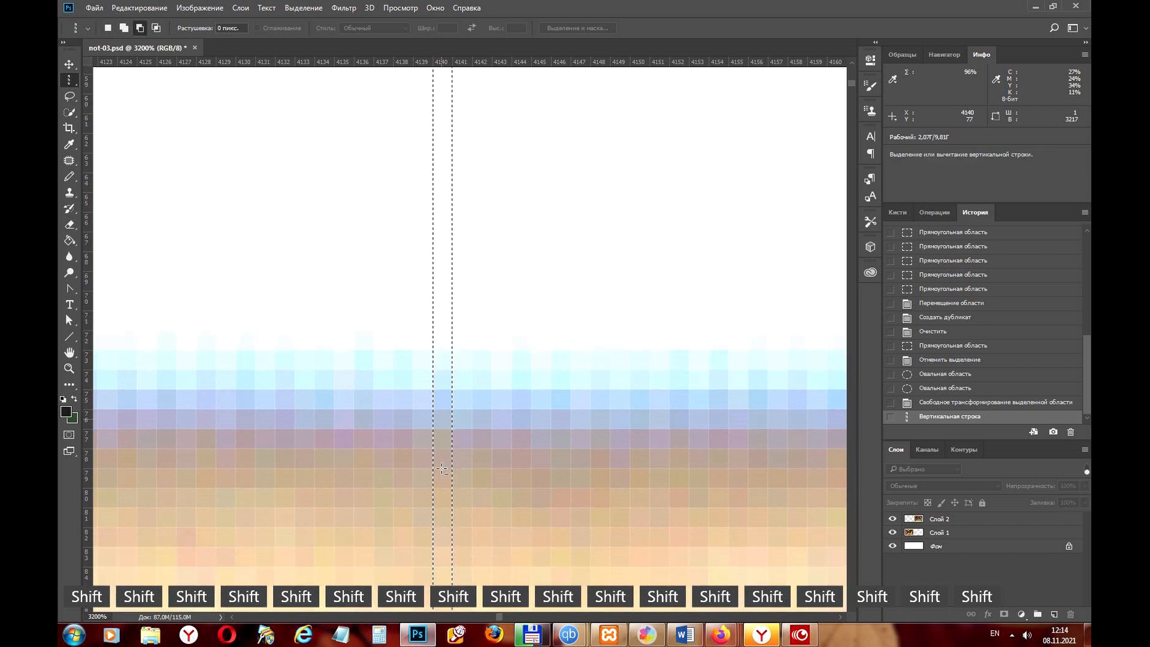
scroll(442, 473, down, 12)
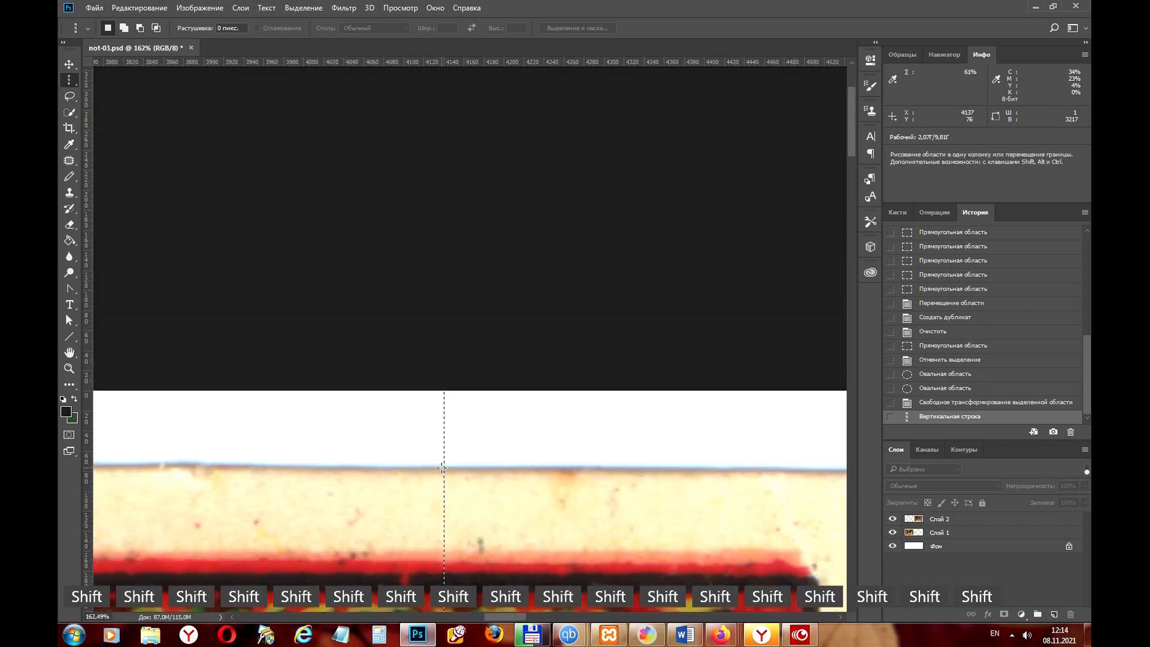
key(ctrl+d)
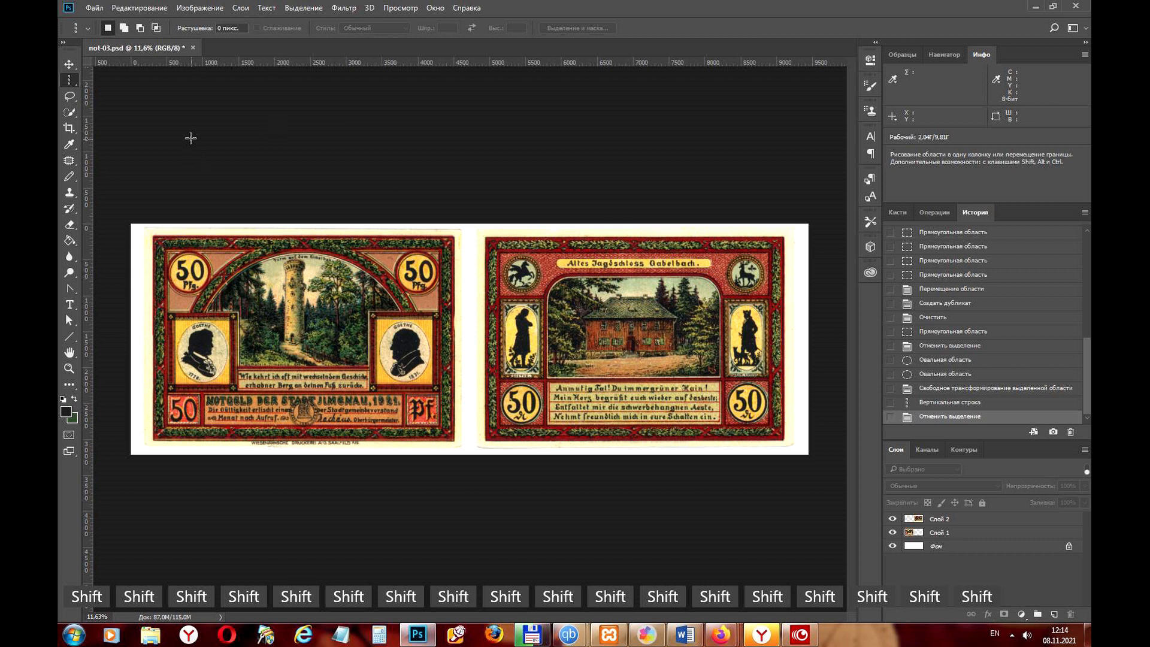
Set the marquee tool back to the Rectangular Marquee
click(69, 103)
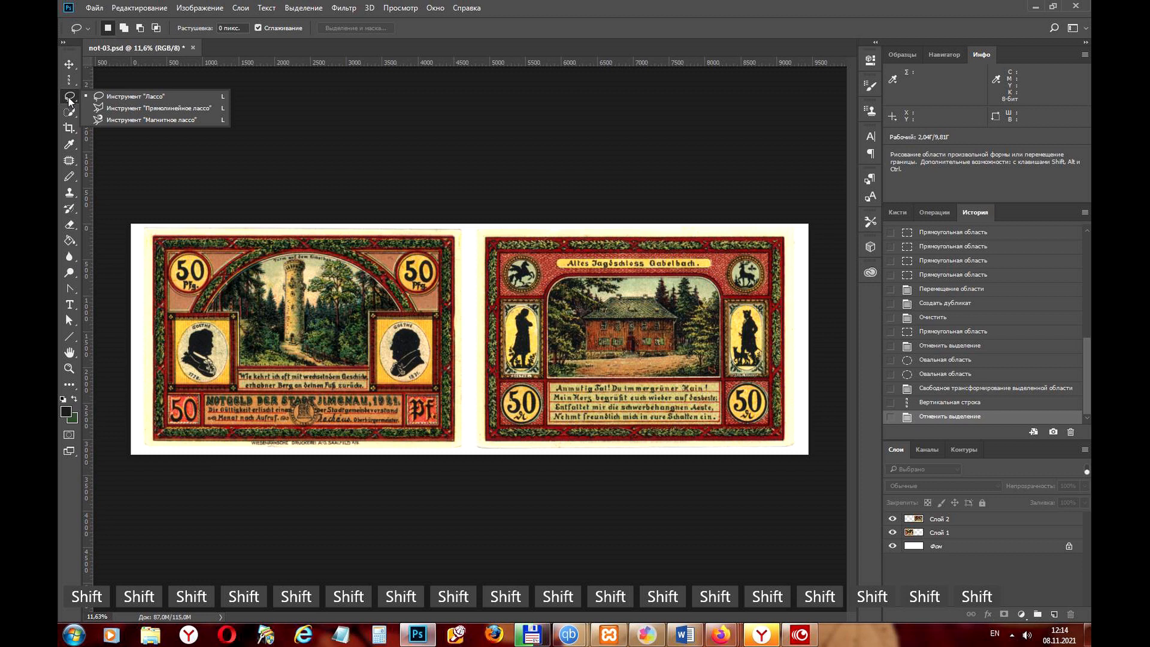
right_click(67, 83)
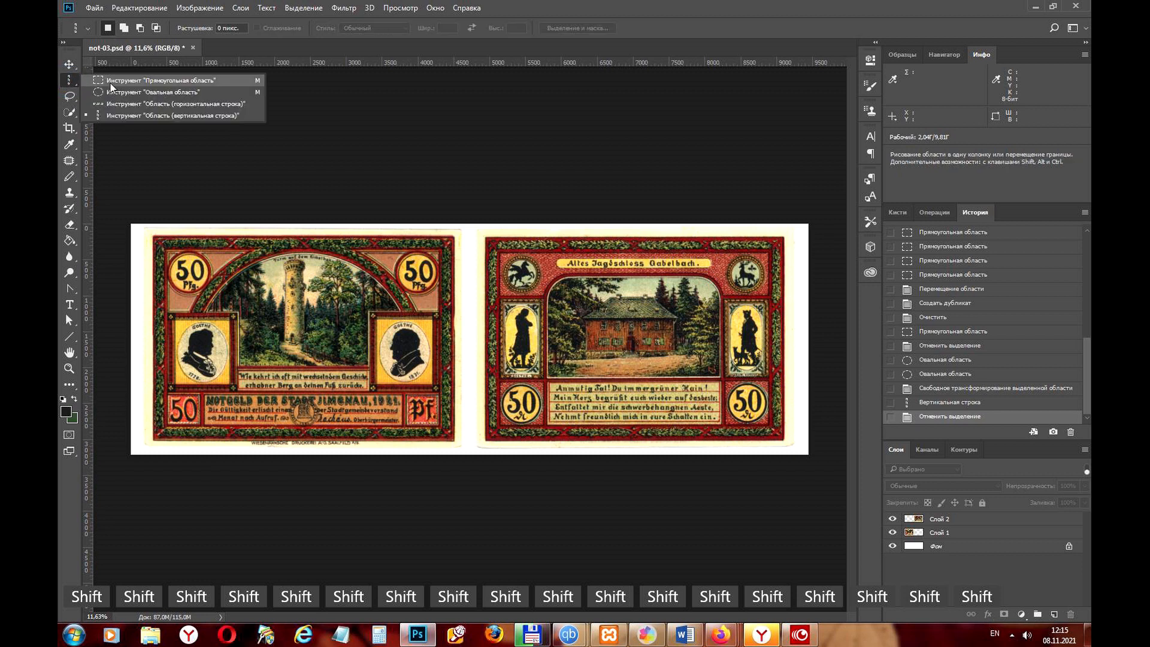
click(106, 81)
Outline the left banknote along its edges with the Polygonal Lasso, making a closed selection about 4322 by 2986 px
click(70, 96)
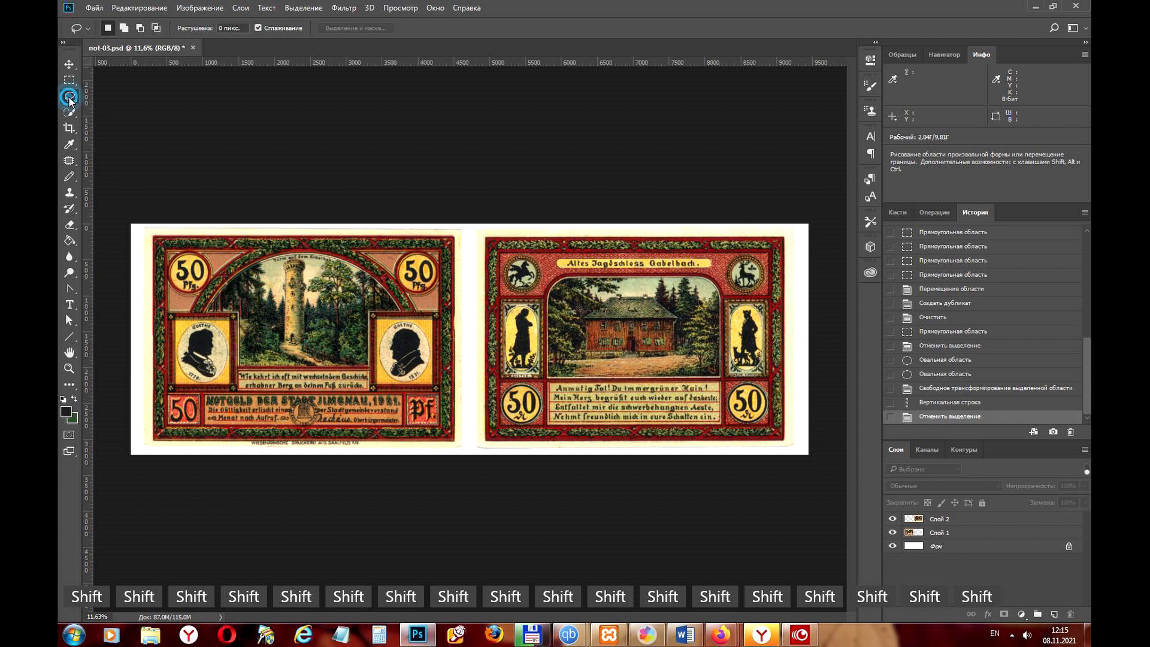
right_click(70, 98)
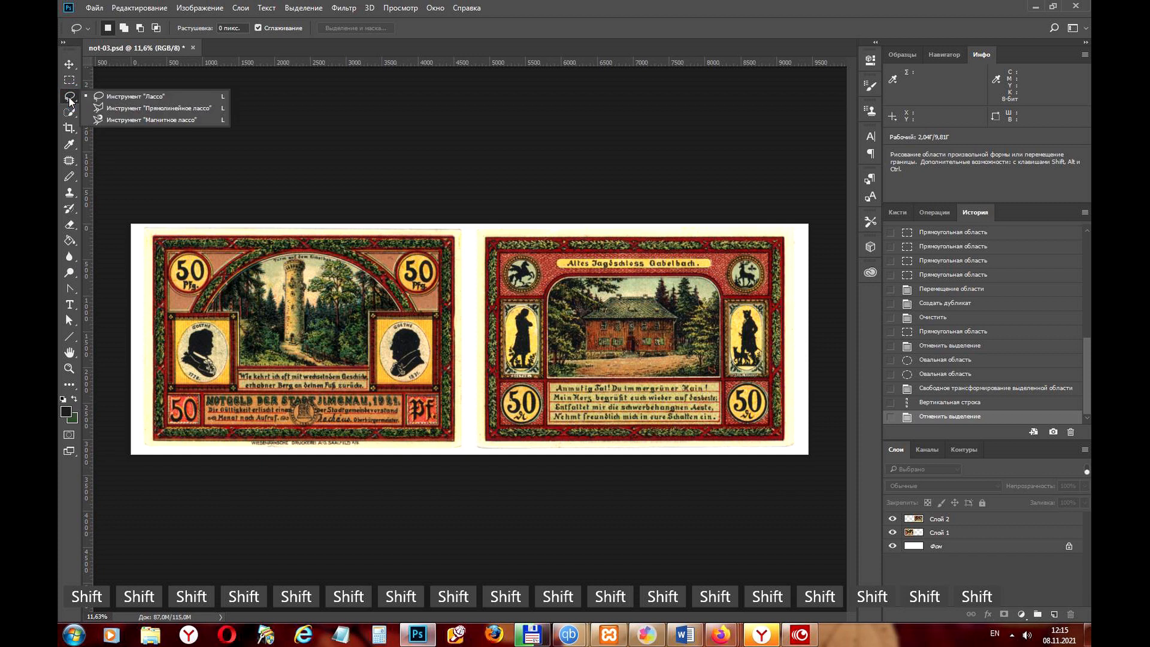
click(139, 108)
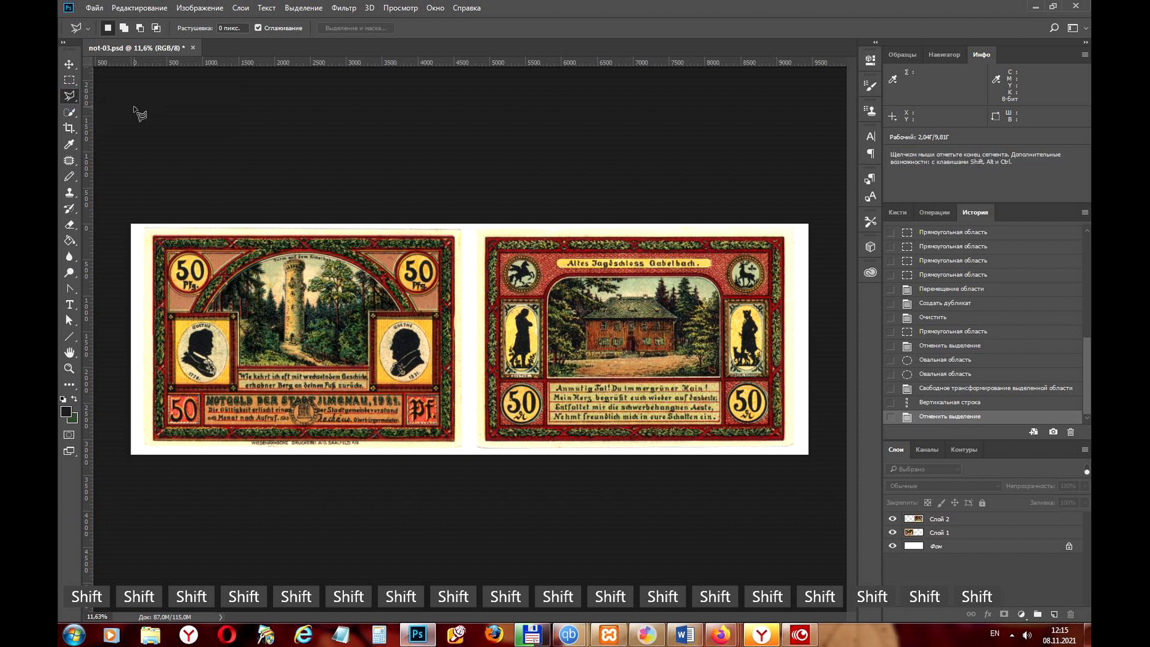
click(145, 229)
click(146, 442)
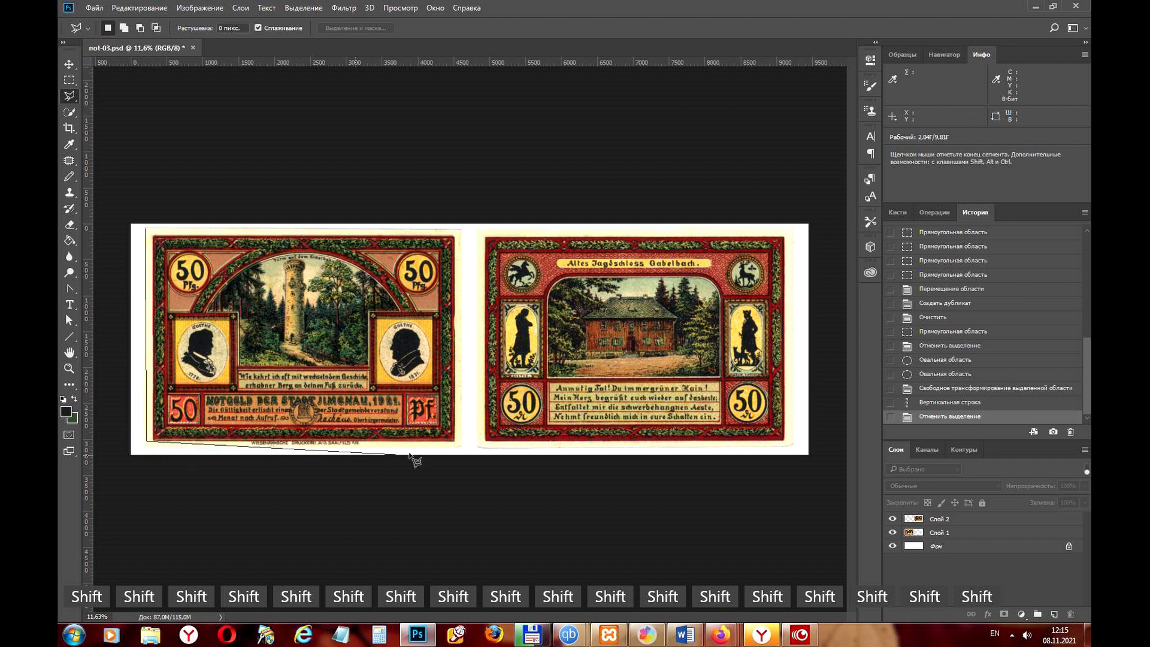
click(454, 442)
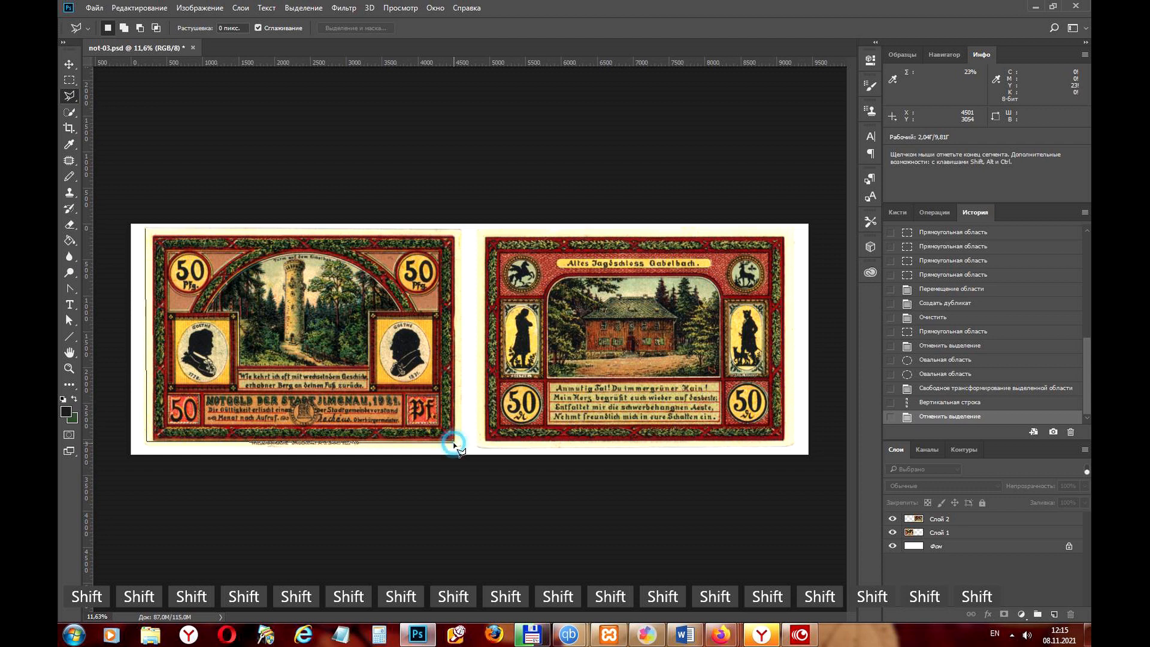
click(454, 232)
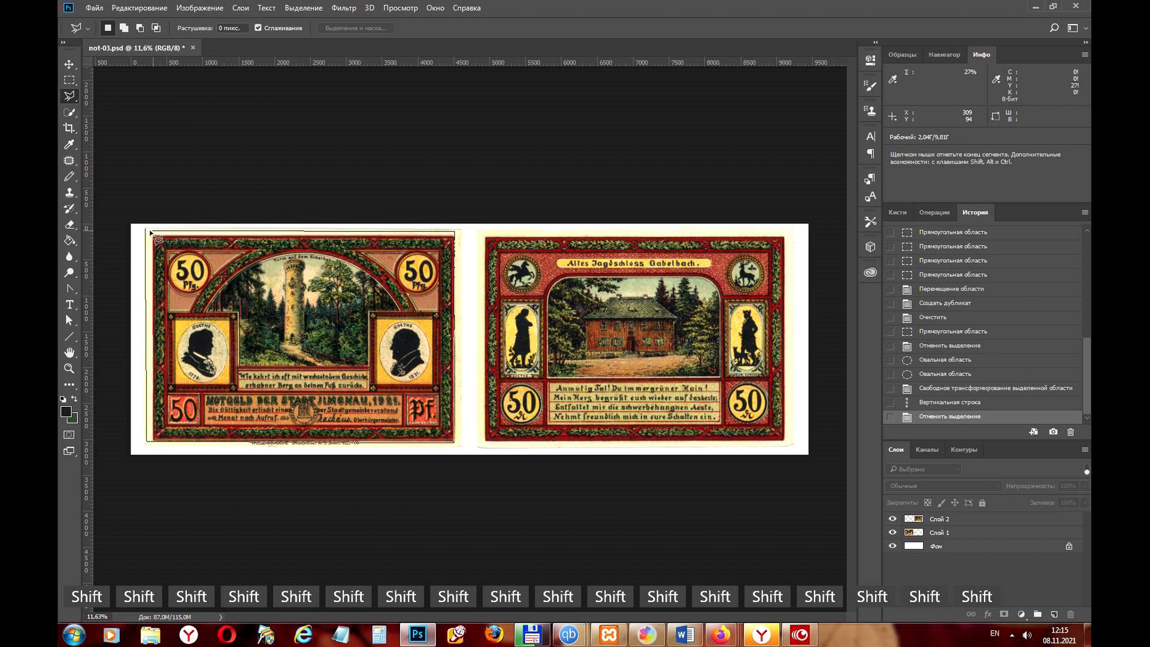
click(412, 234)
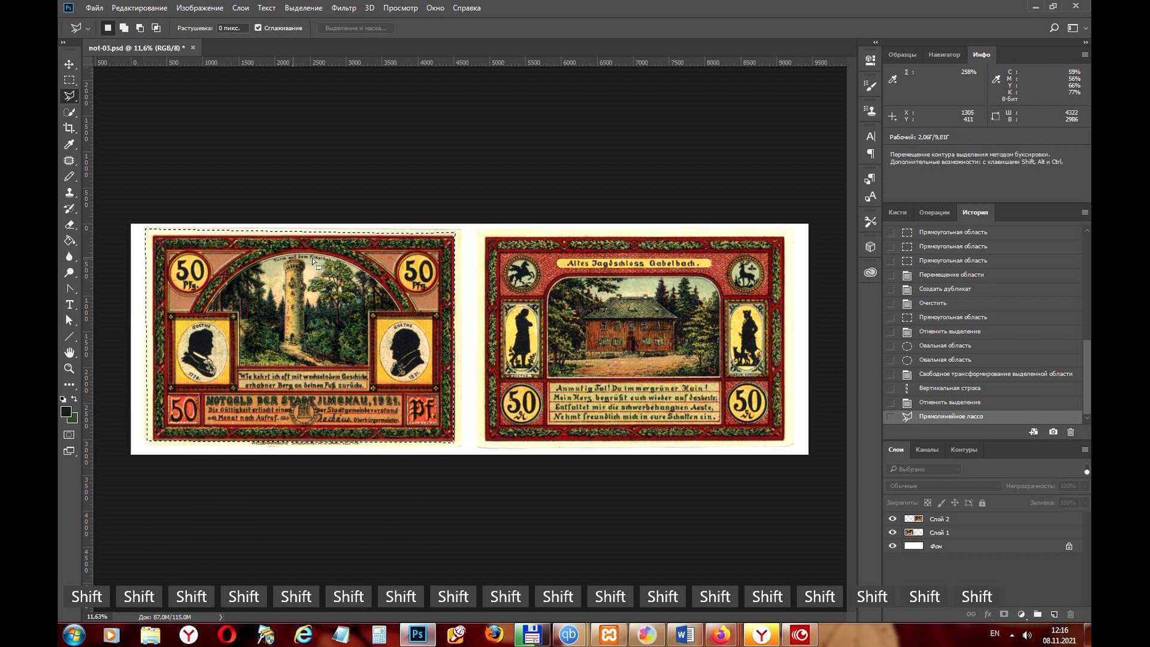
key(ctrl+z)
key(shift)
key(shift)
key(shift)
key(shift)
key(shift)
key(shift)
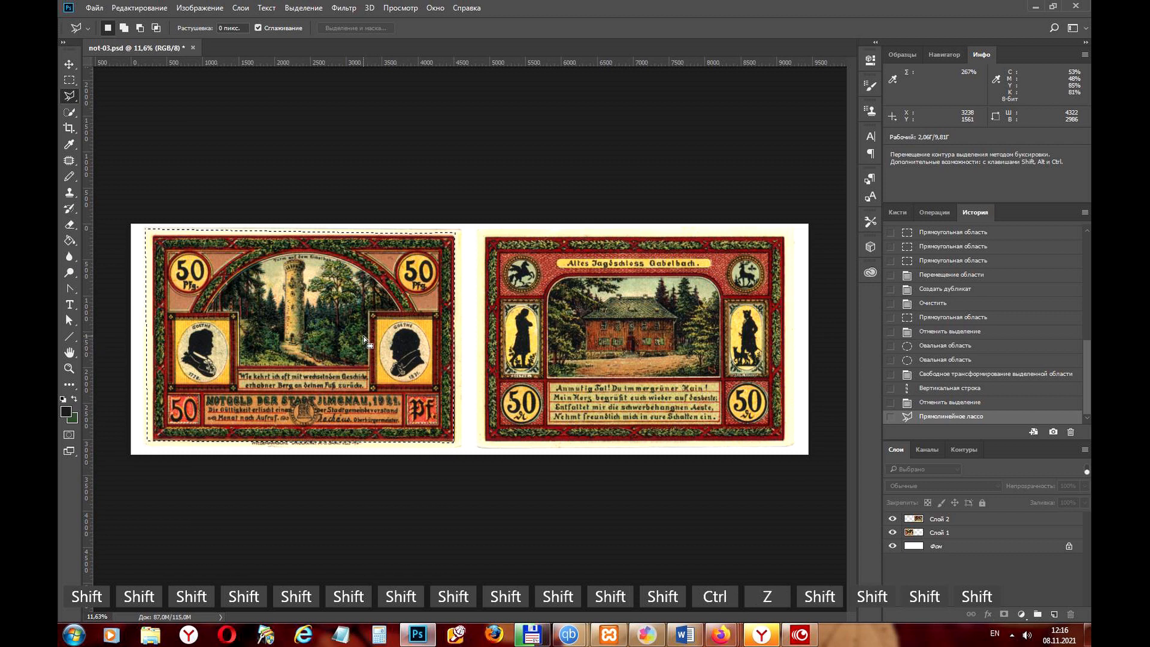
key(shift)
key(shift)
key(shift)
key(shift)
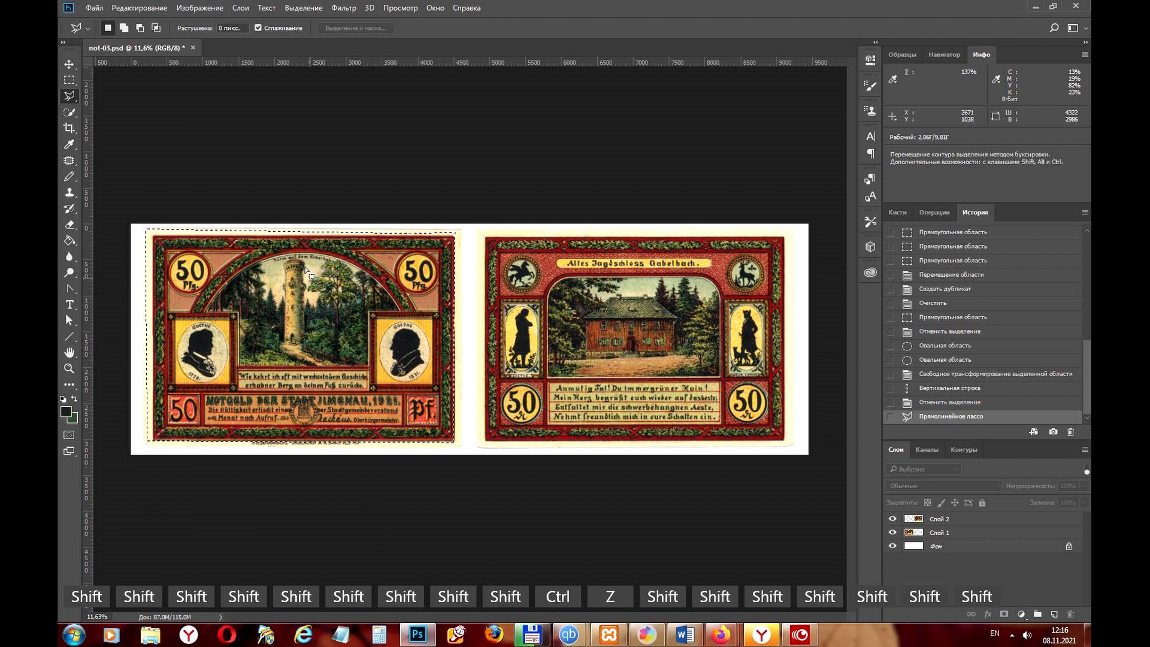
key(shift)
key(shift)
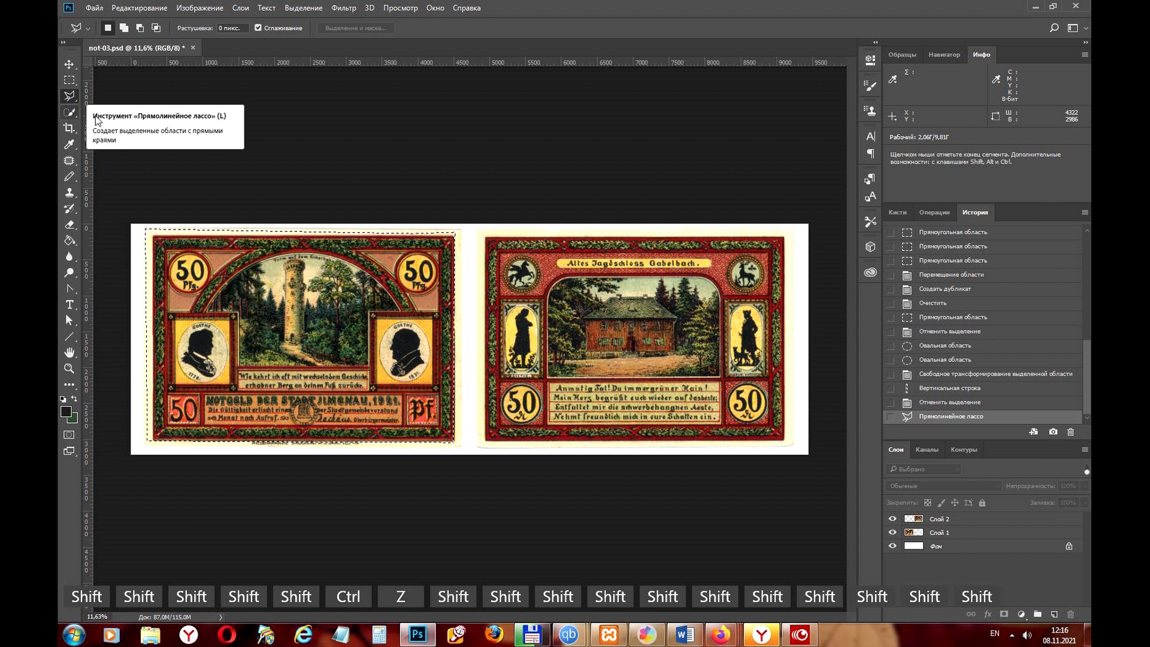
key(shift)
key(shift)
key(shift)
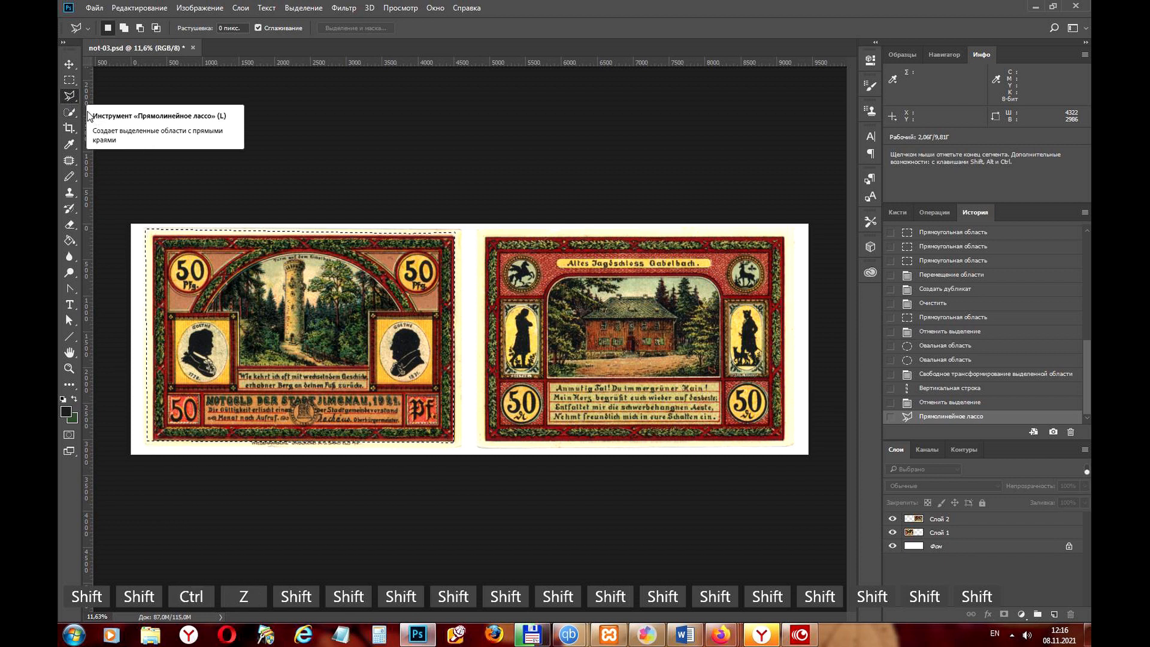
Clear the left banknote's selection and get the Magnetic Lasso ready on the layer Слой 1
right_click(71, 93)
key(shift)
key(shift)
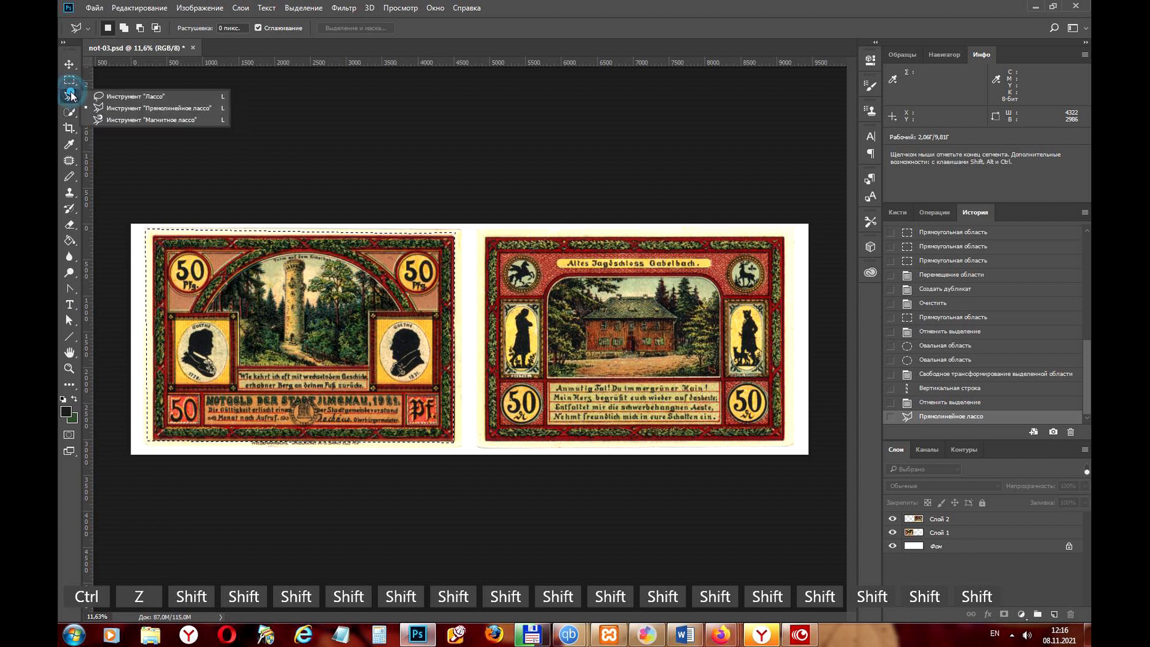
key(shift)
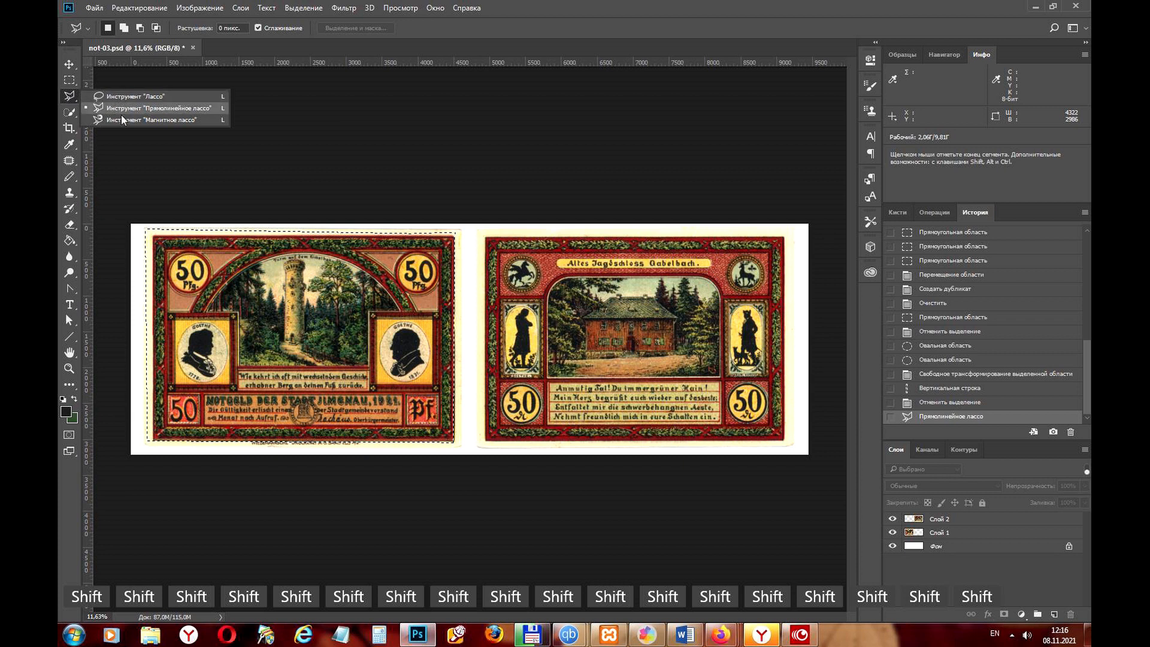
click(125, 117)
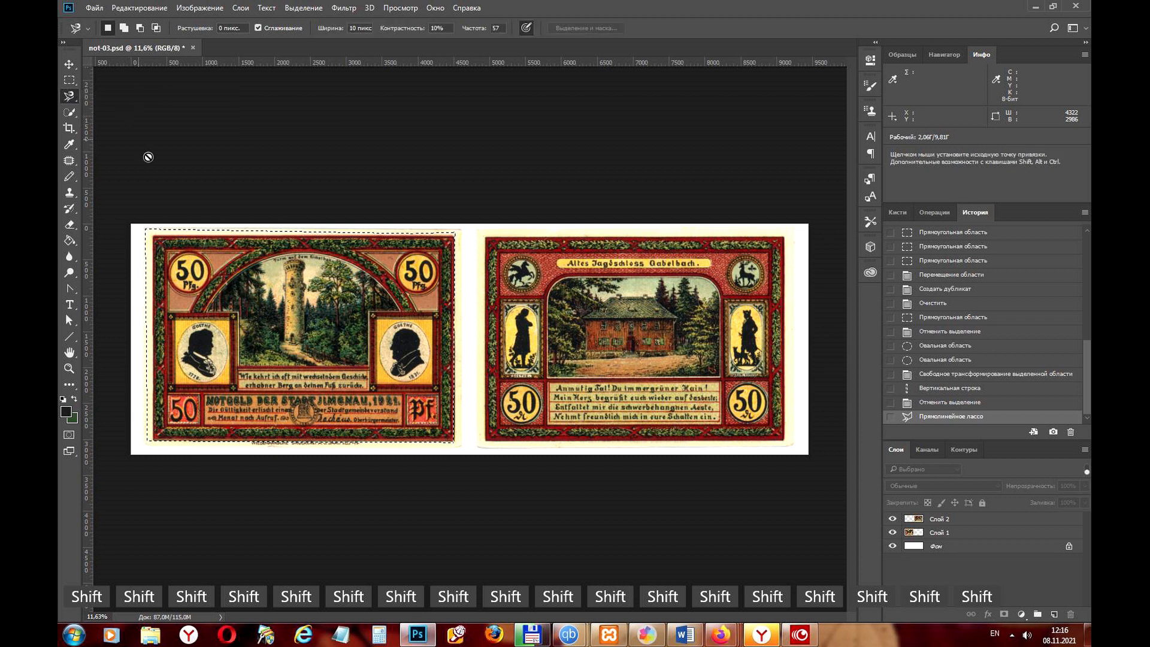
click(191, 208)
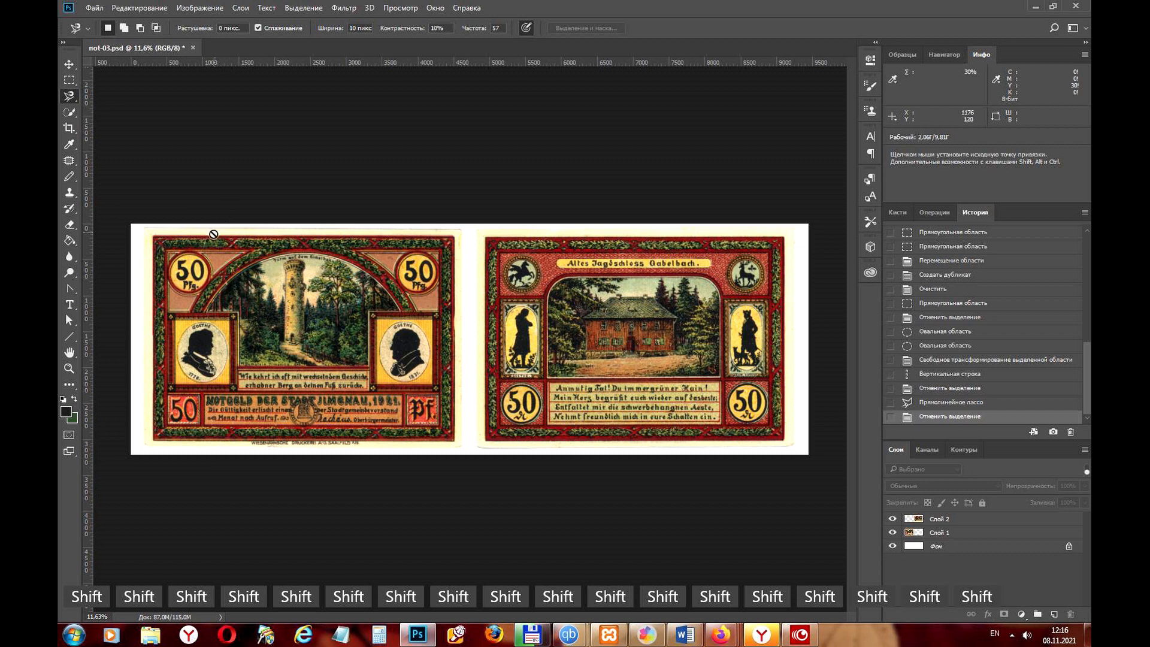
click(921, 531)
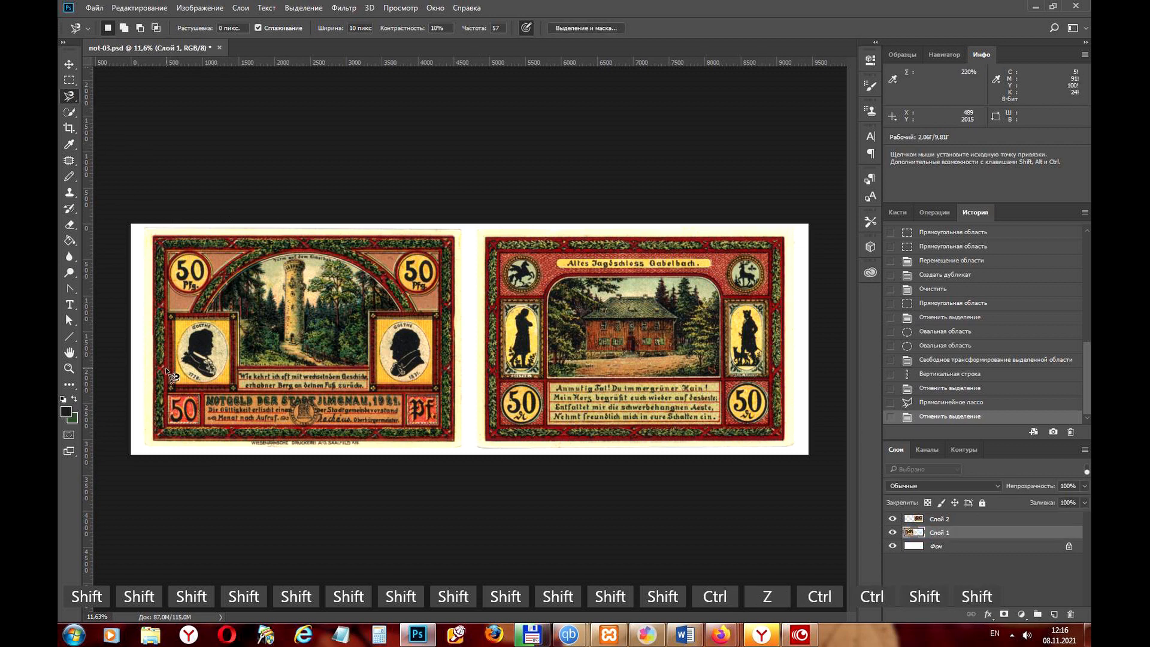
scroll(165, 368, up, 2)
scroll(145, 365, up, 2)
drag(167, 264, 328, 302)
key(shift)
key(shift)
key(shift)
key(shift)
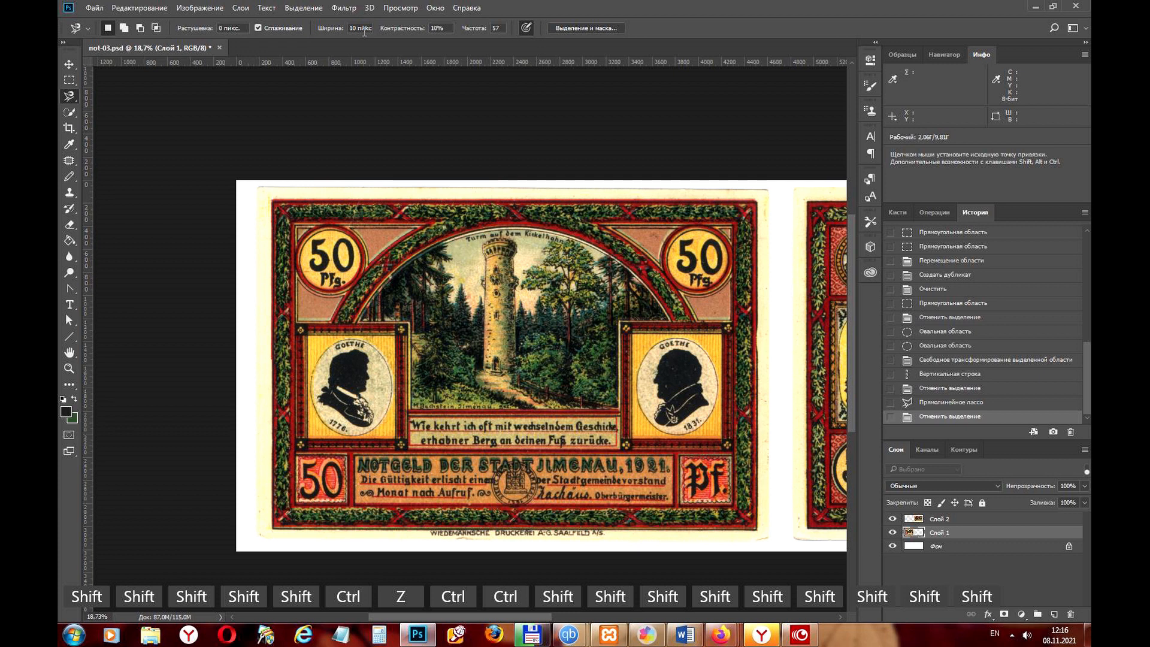
key(shift)
key(shift)
key(shift)
key(shift)
key(shift)
key(shift)
key(shift)
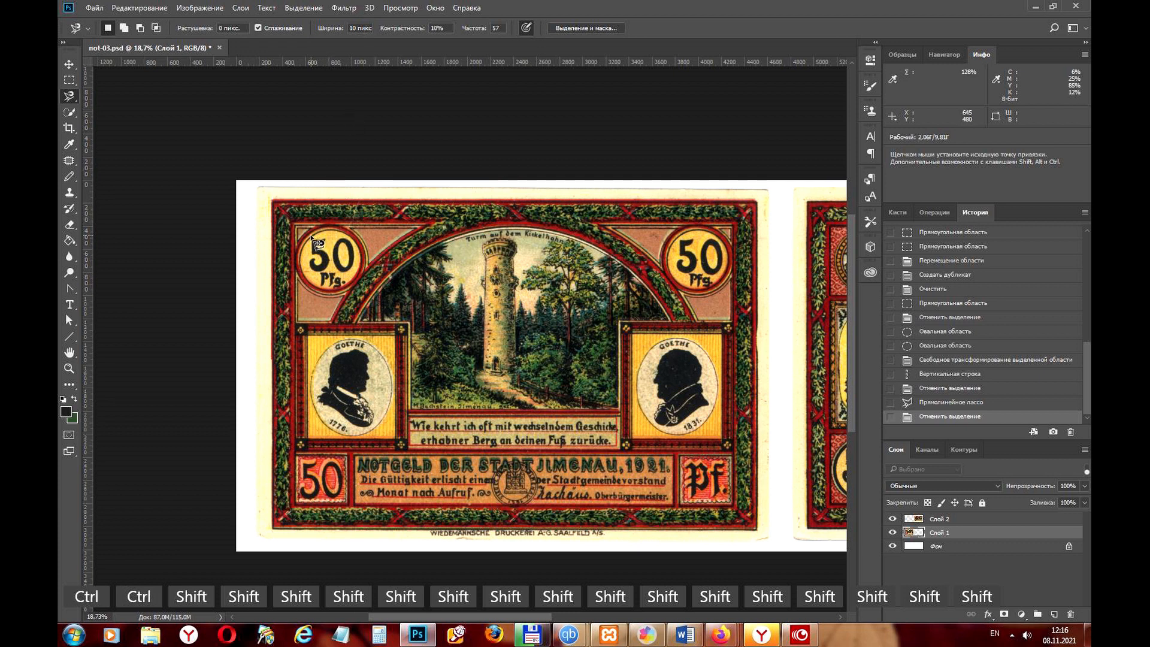
key(shift)
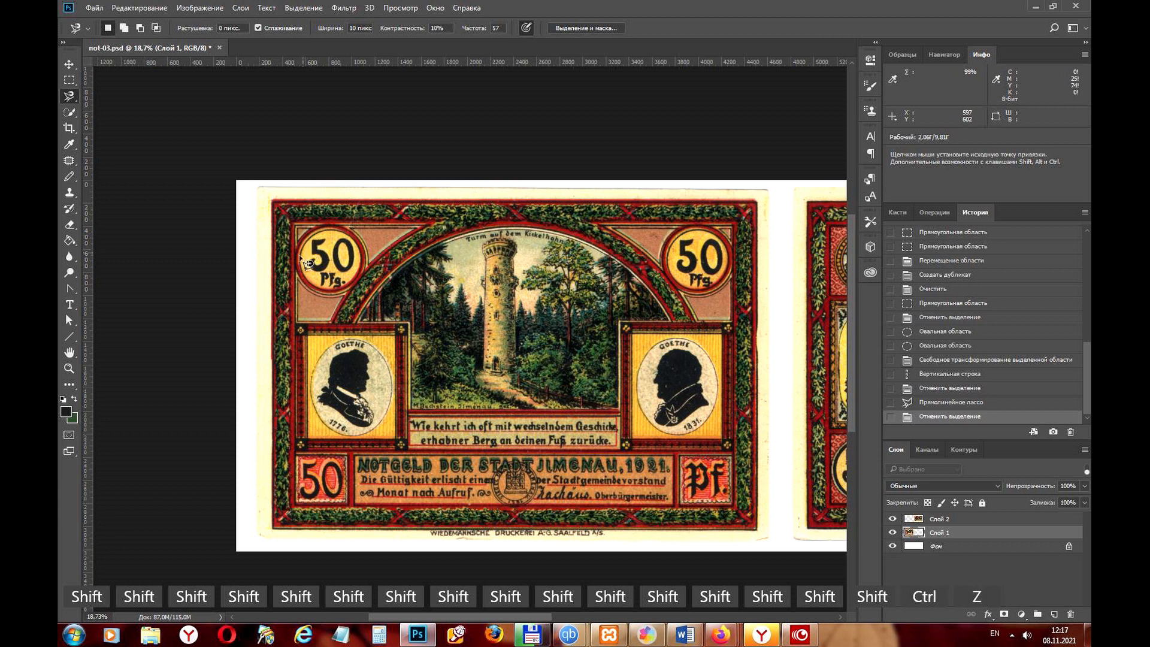
key(ctrl+z)
key(shift)
key(shift)
key(shift)
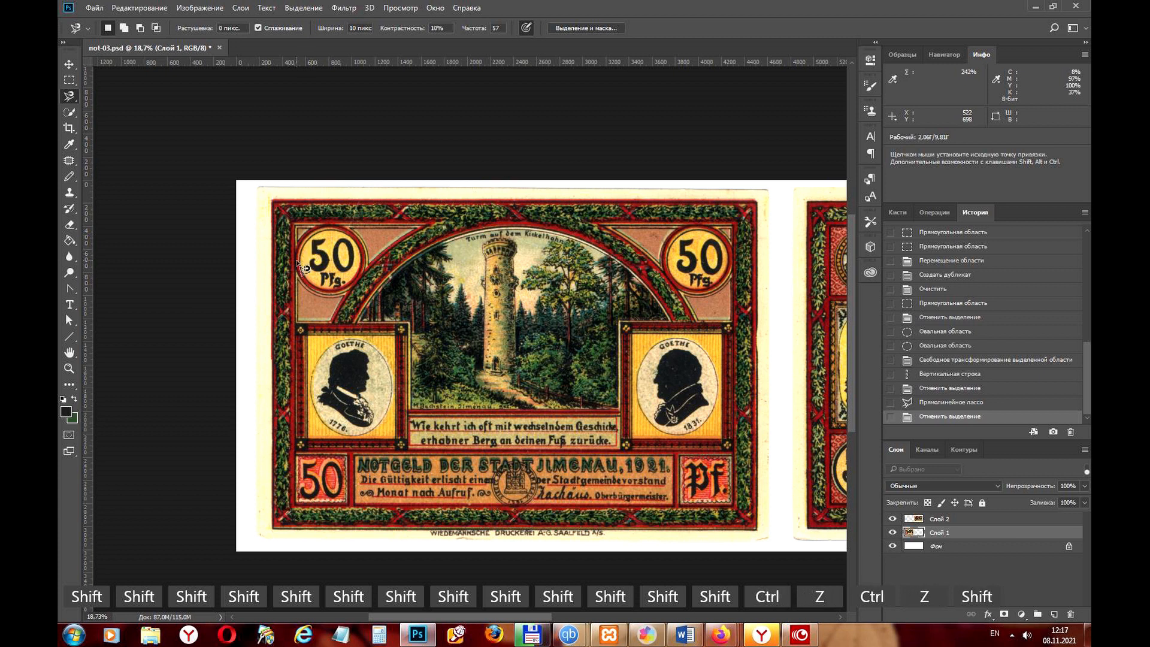
scroll(319, 367, up, 1)
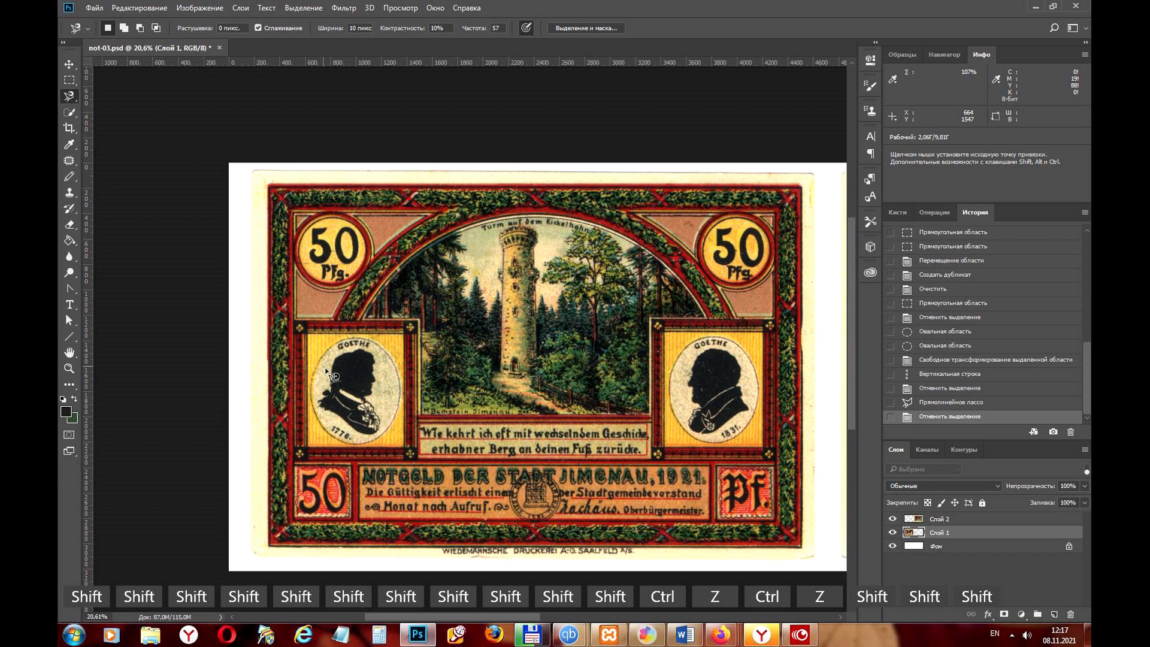
key(shift)
key(shift)
key(shift)
Trace the Goethe 1831 silhouette on the left banknote with the Magnetic Lasso, closing a selection about 479 by 670 px
drag(719, 375, 482, 359)
key(shift)
scroll(483, 359, up, 2)
scroll(482, 358, up, 5)
key(shift)
key(shift)
key(shift)
key(shift)
key(shift)
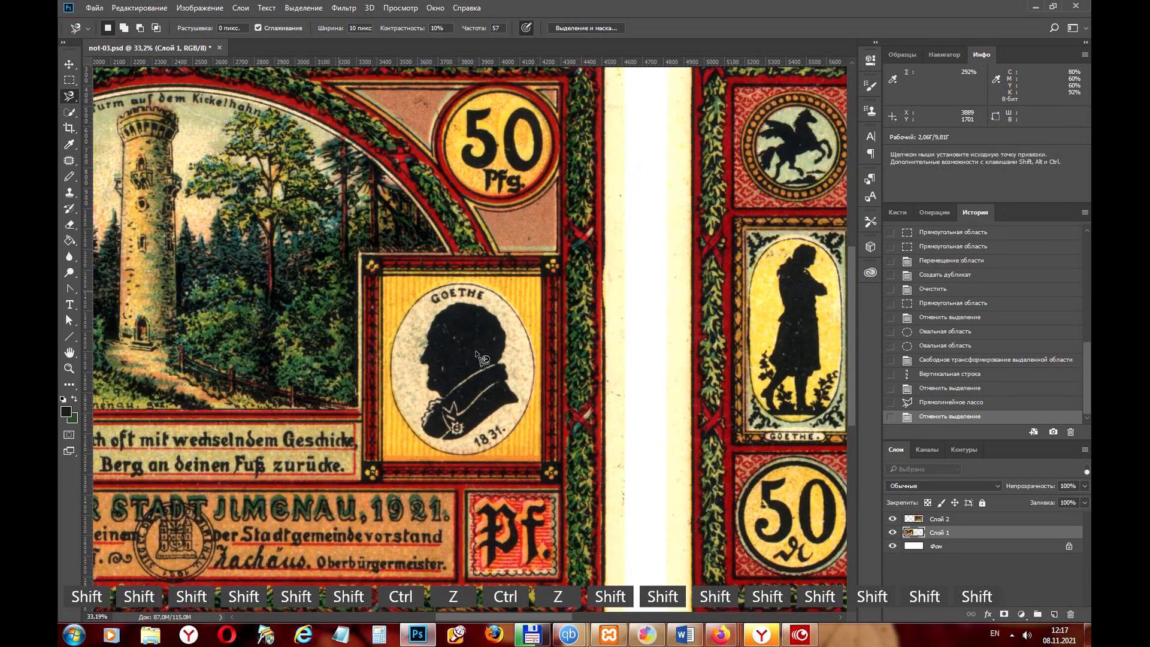
key(shift)
key(shift)
key(shift)
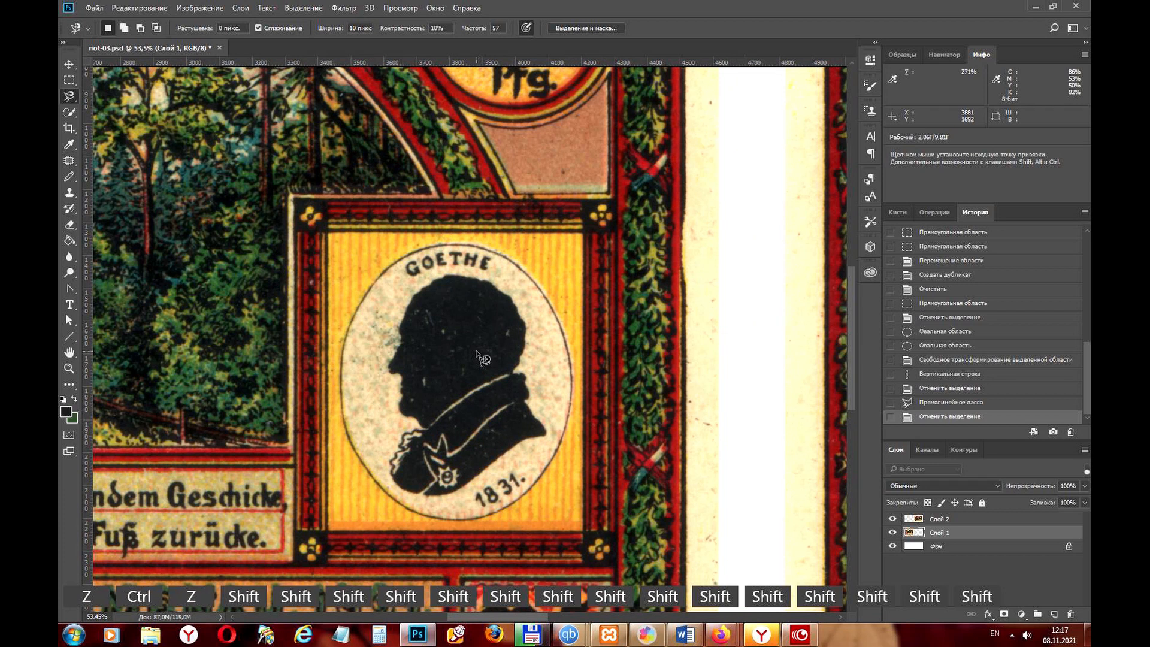
key(shift)
key(shift)
key(shift)
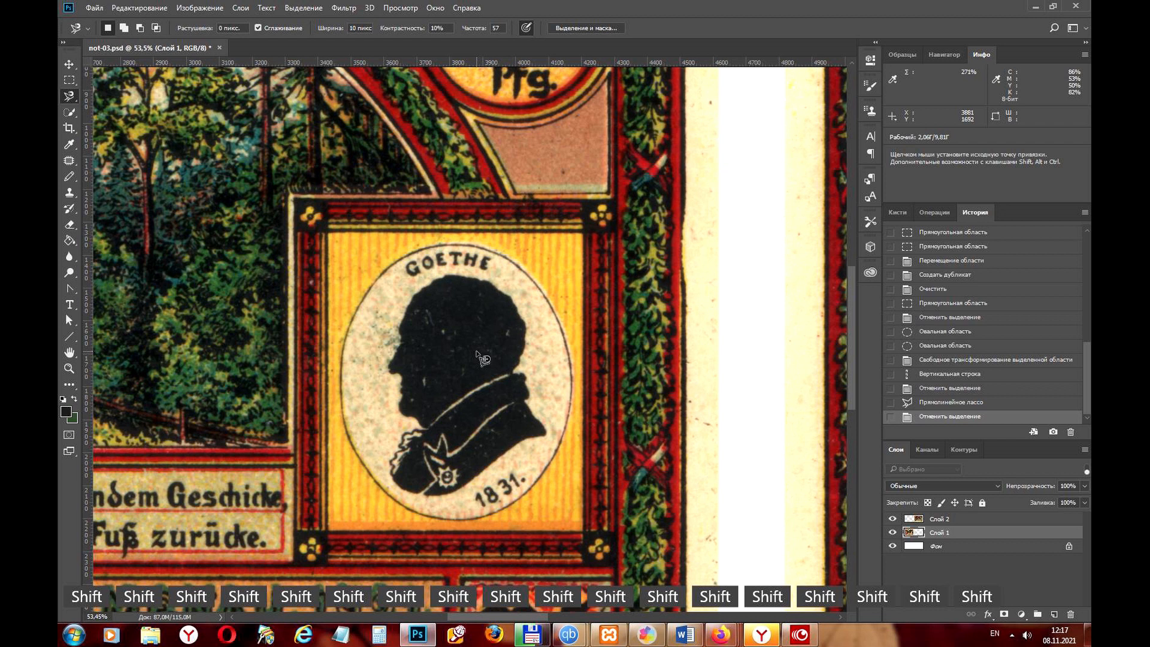
scroll(480, 360, up, 3)
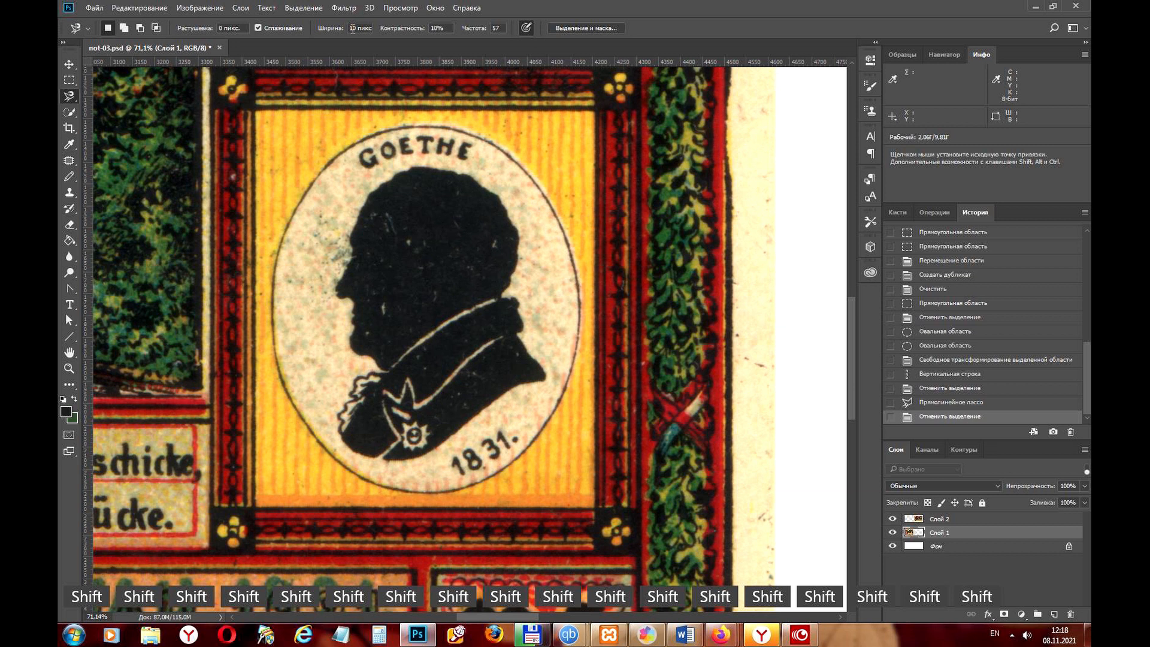
scroll(365, 204, up, 2)
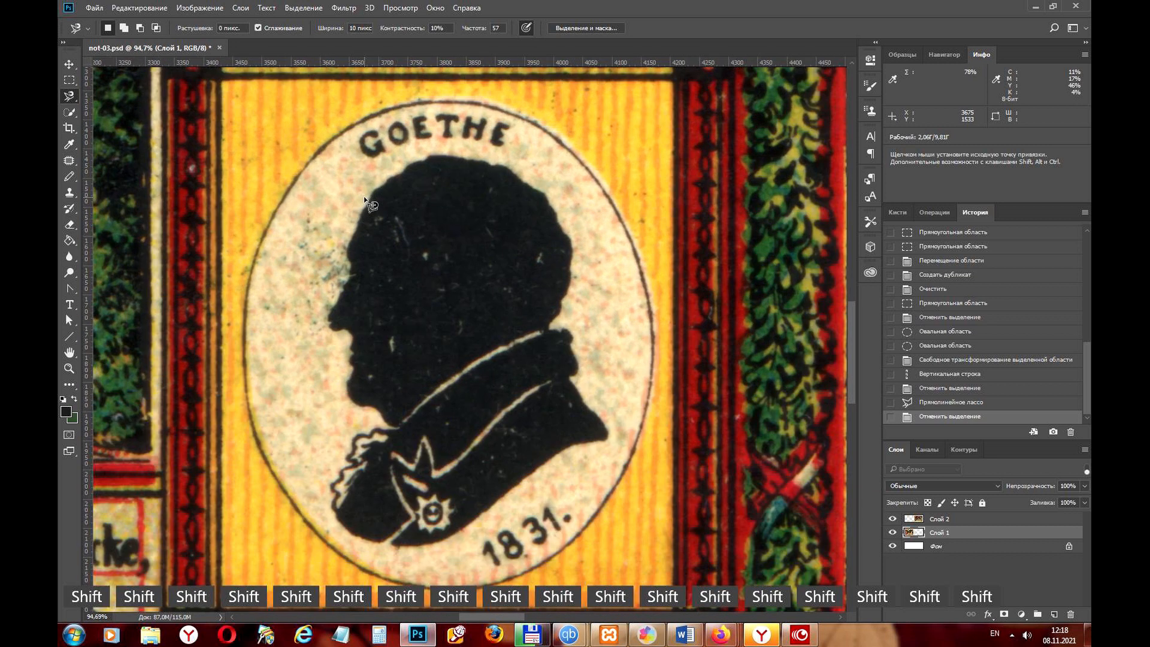
scroll(365, 196, up, 1)
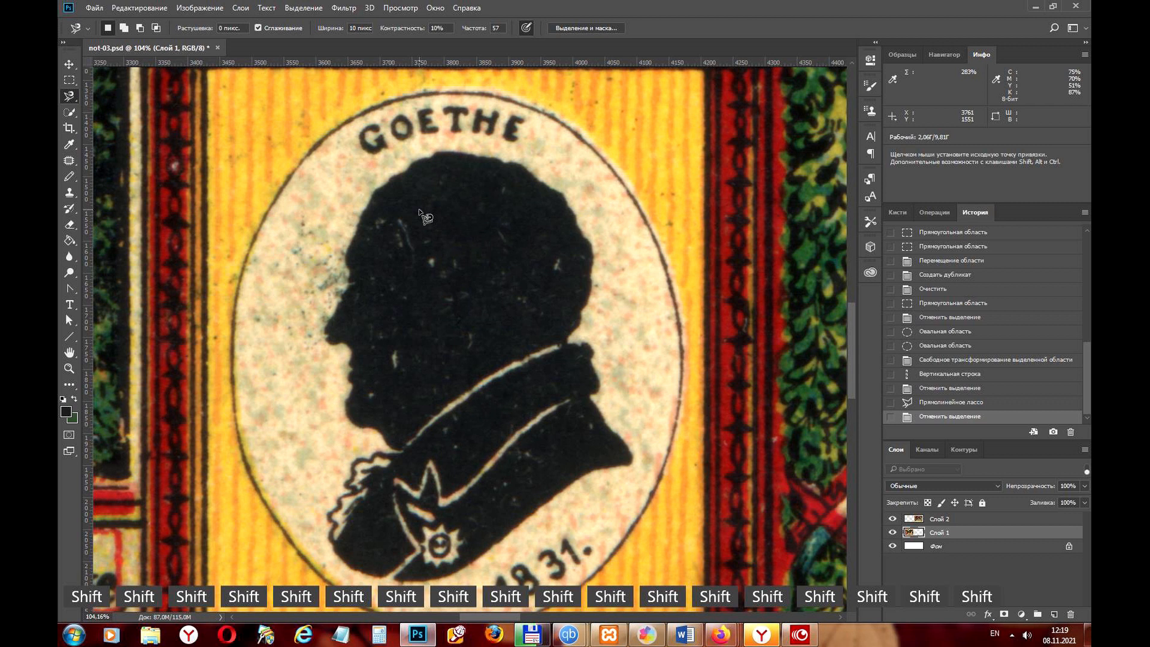
scroll(354, 289, up, 1)
mouse_move(466, 388)
mouse_down()
mouse_move(459, 337)
mouse_move(466, 351)
mouse_up()
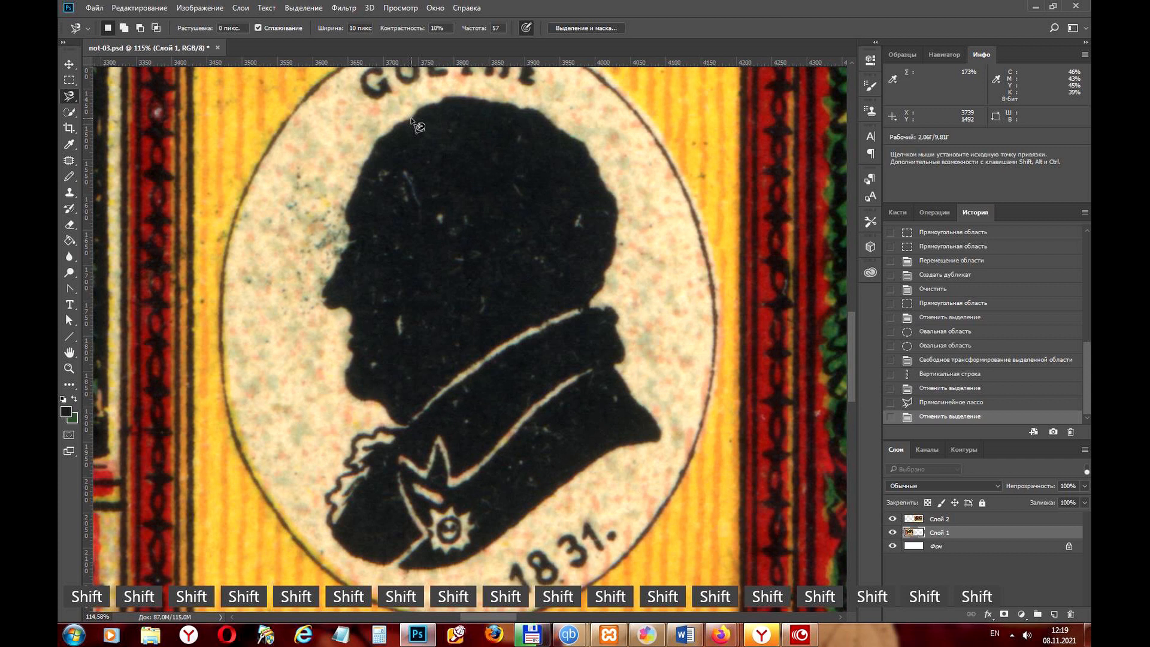
click(411, 118)
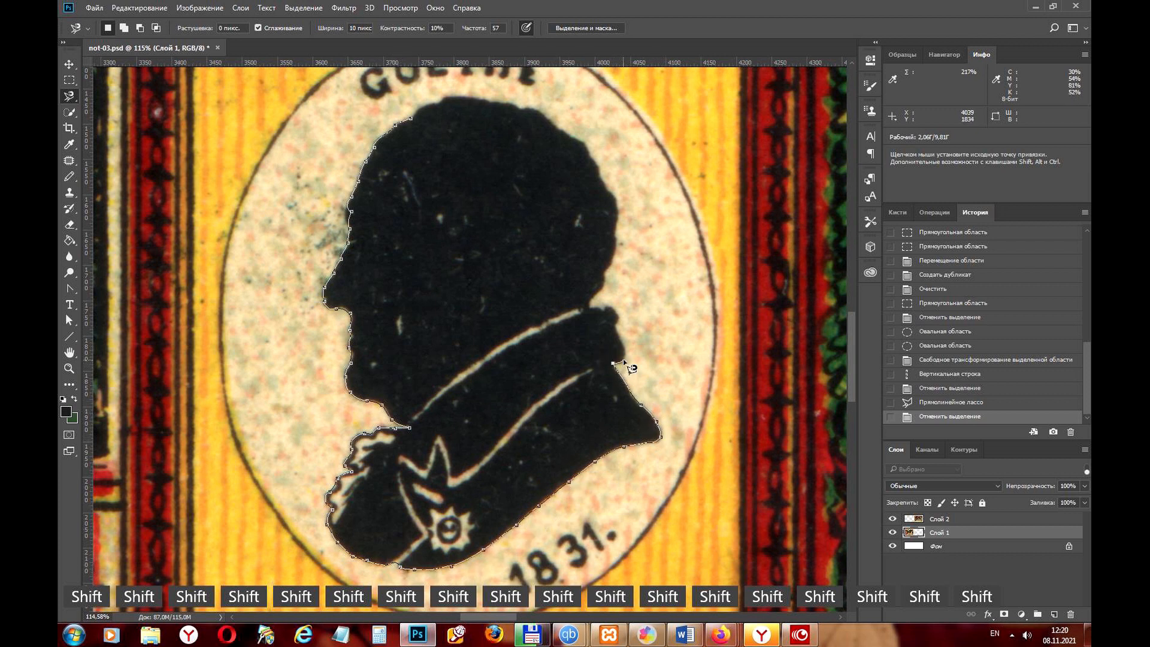
key(ctrl+z)
key(shift)
key(shift)
key(shift)
key(shift)
key(shift)
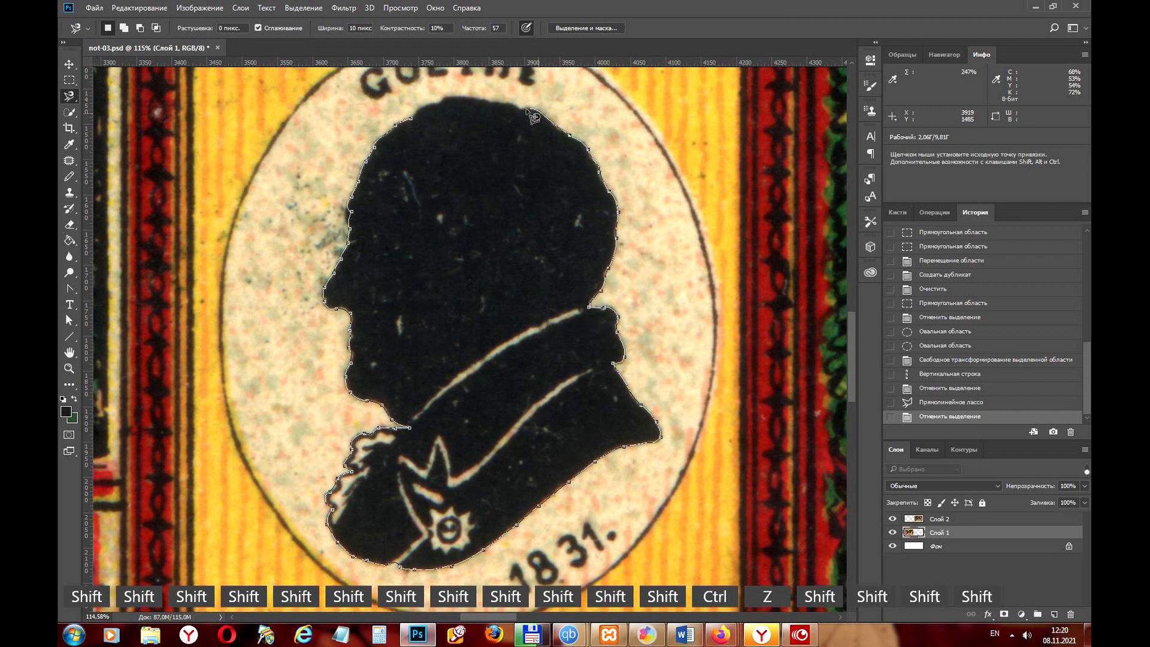
click(411, 118)
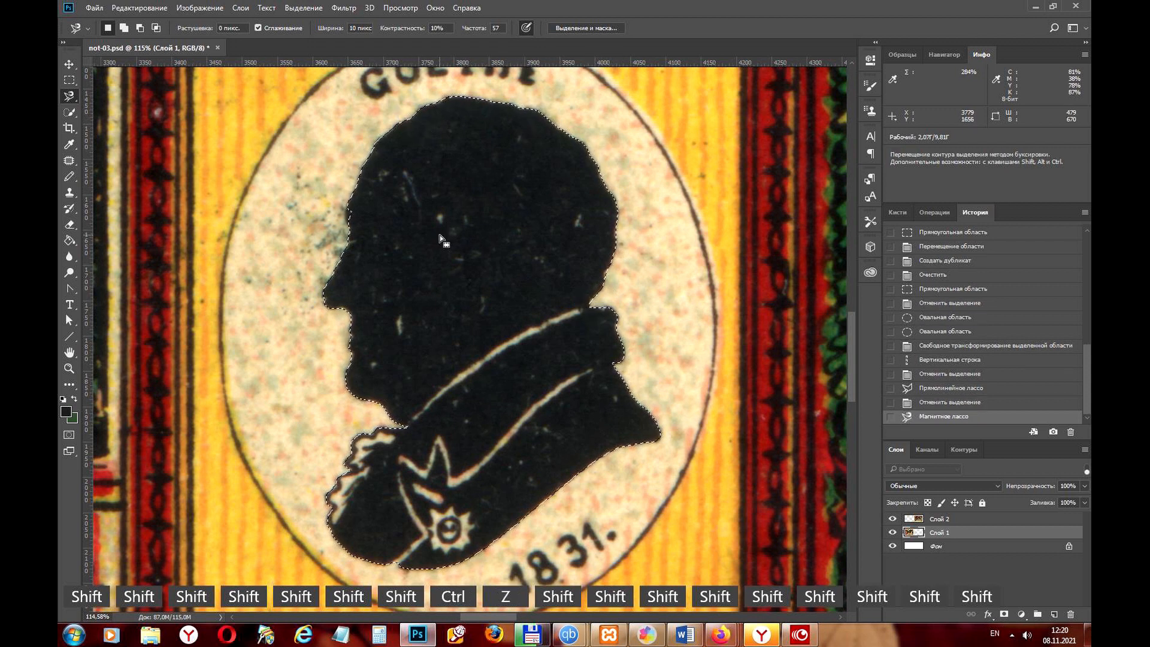
Examine at high magnification how closely the selection follows the silhouette's face, chin and collar edges
scroll(354, 326, up, 5)
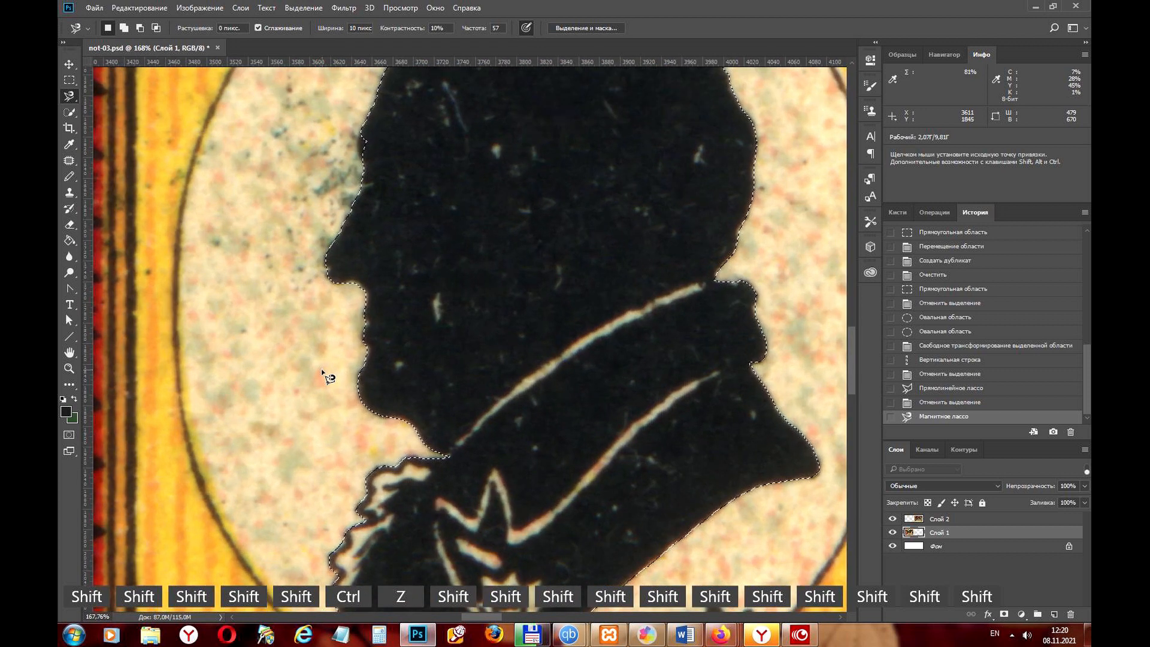
key(shift)
scroll(418, 442, up, 8)
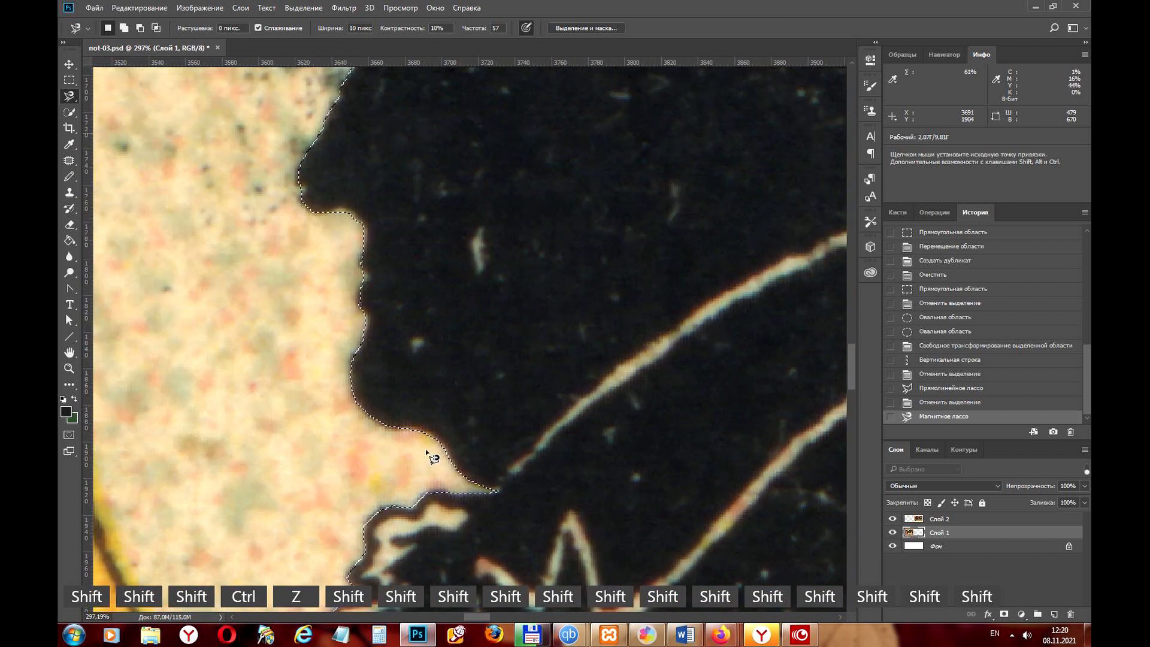
key(shift)
key(shift)
key(shift)
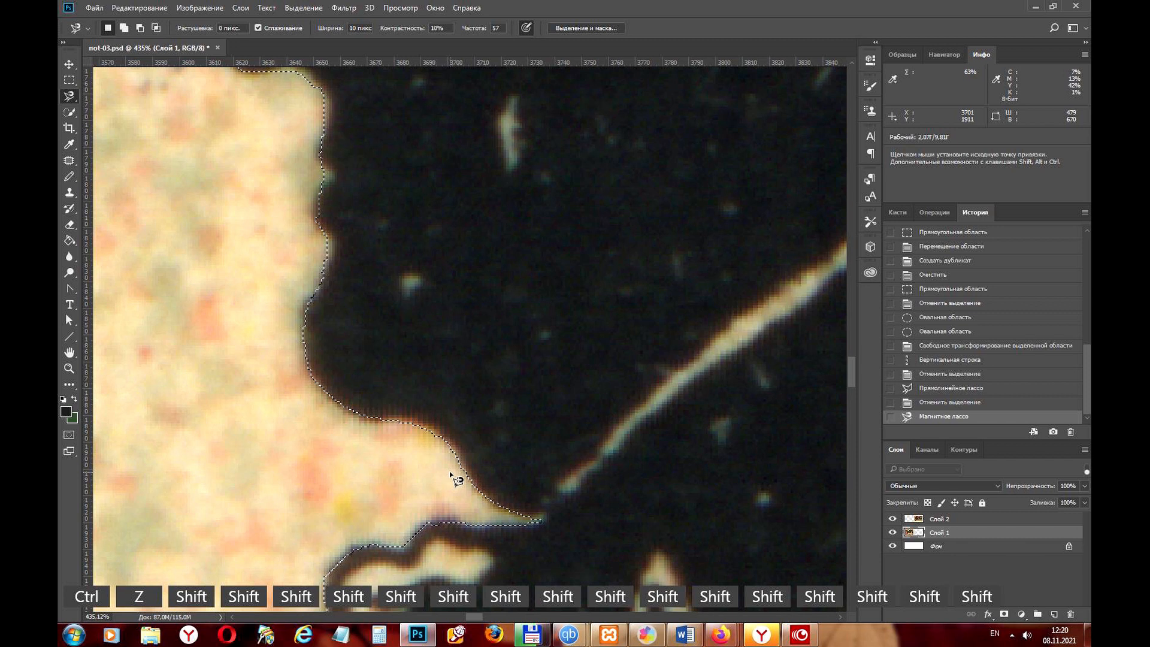
scroll(450, 471, down, 2)
key(shift)
scroll(451, 474, down, 4)
key(shift)
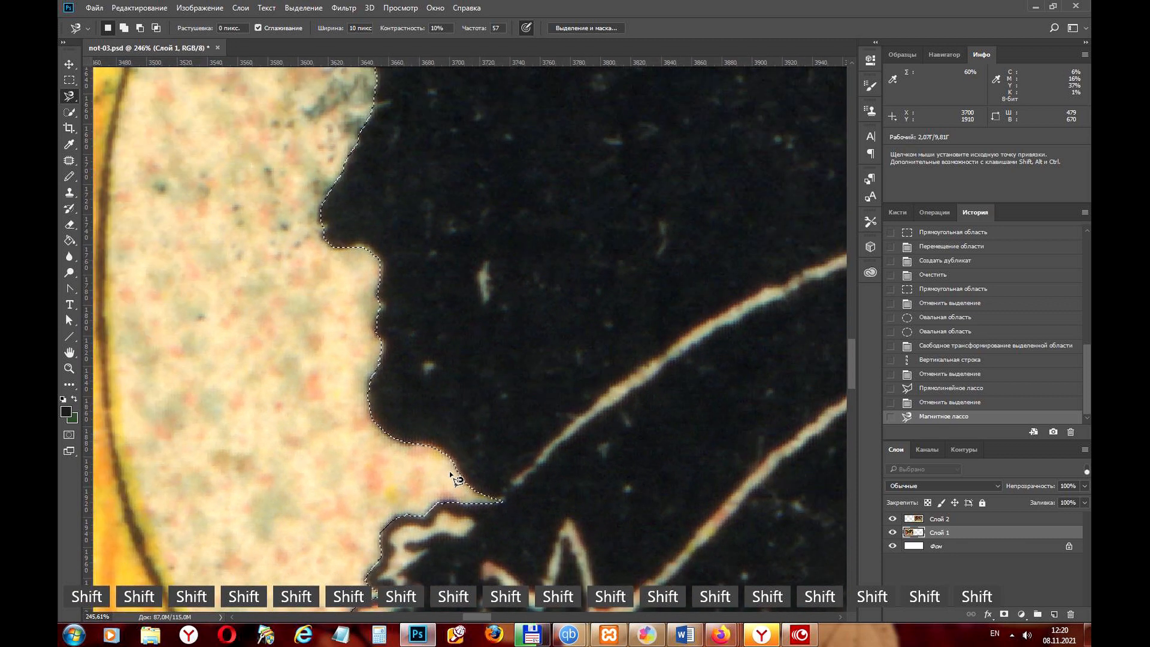
drag(398, 165, 492, 324)
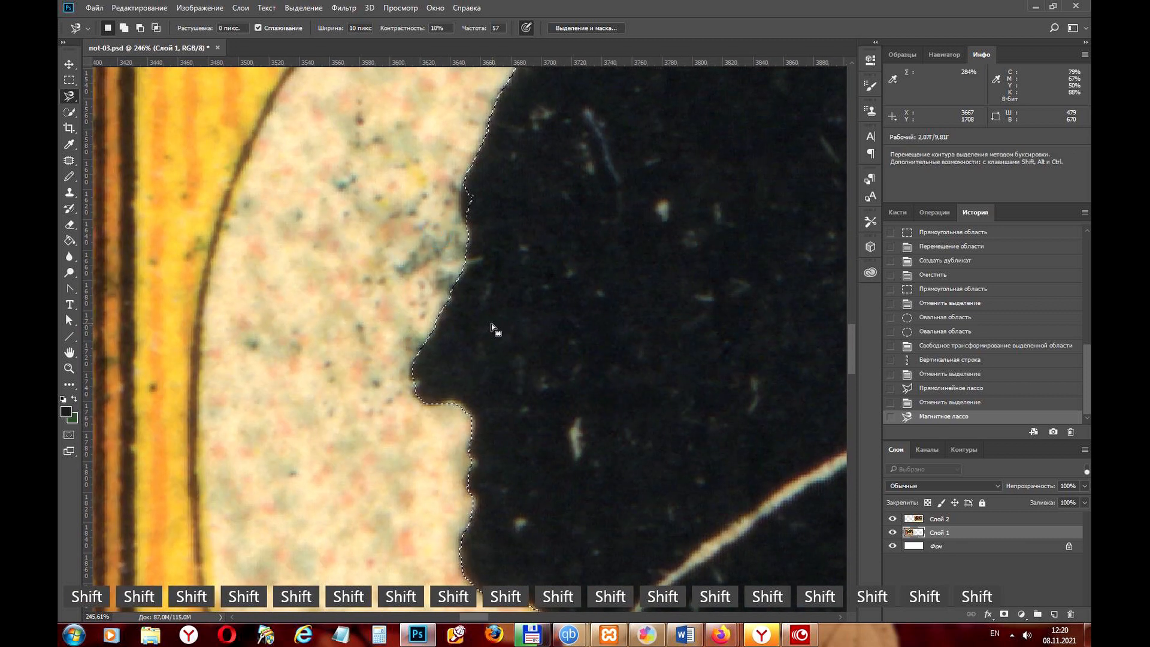
scroll(468, 209, up, 3)
scroll(473, 214, up, 2)
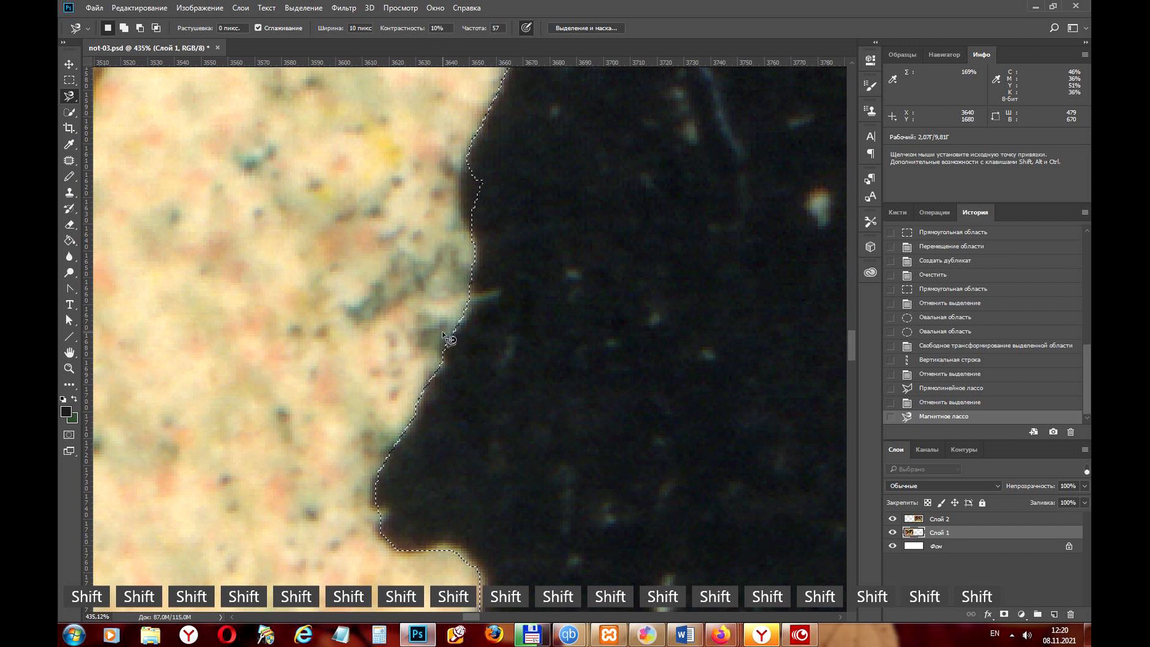
scroll(448, 339, down, 2)
scroll(449, 339, down, 7)
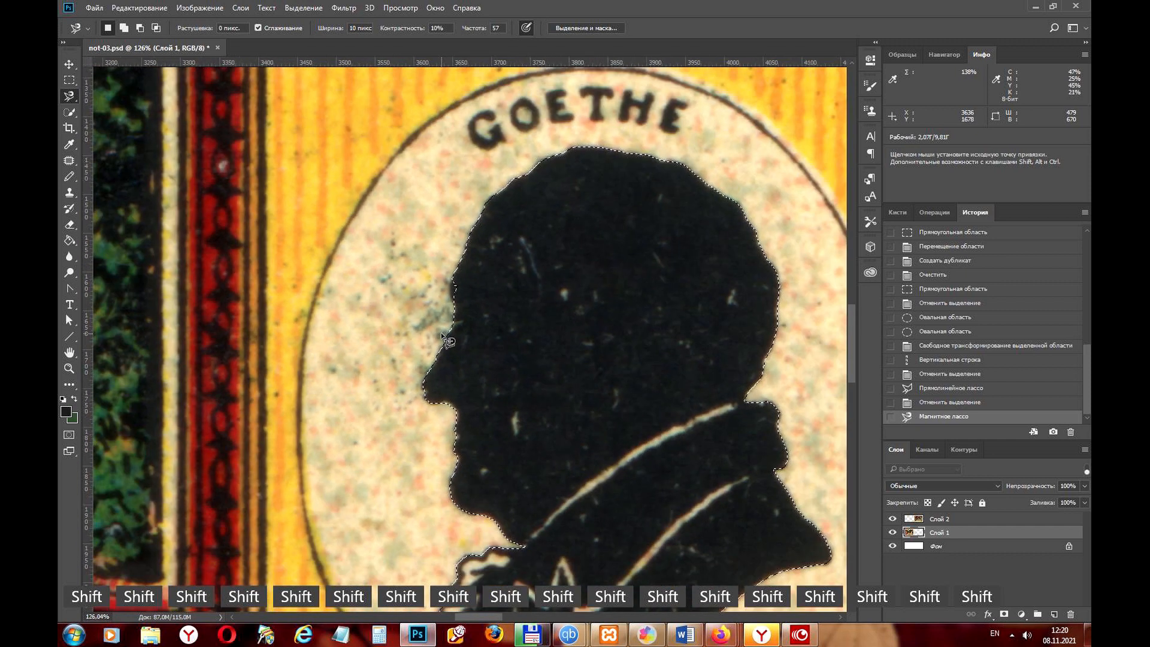
scroll(448, 342, down, 3)
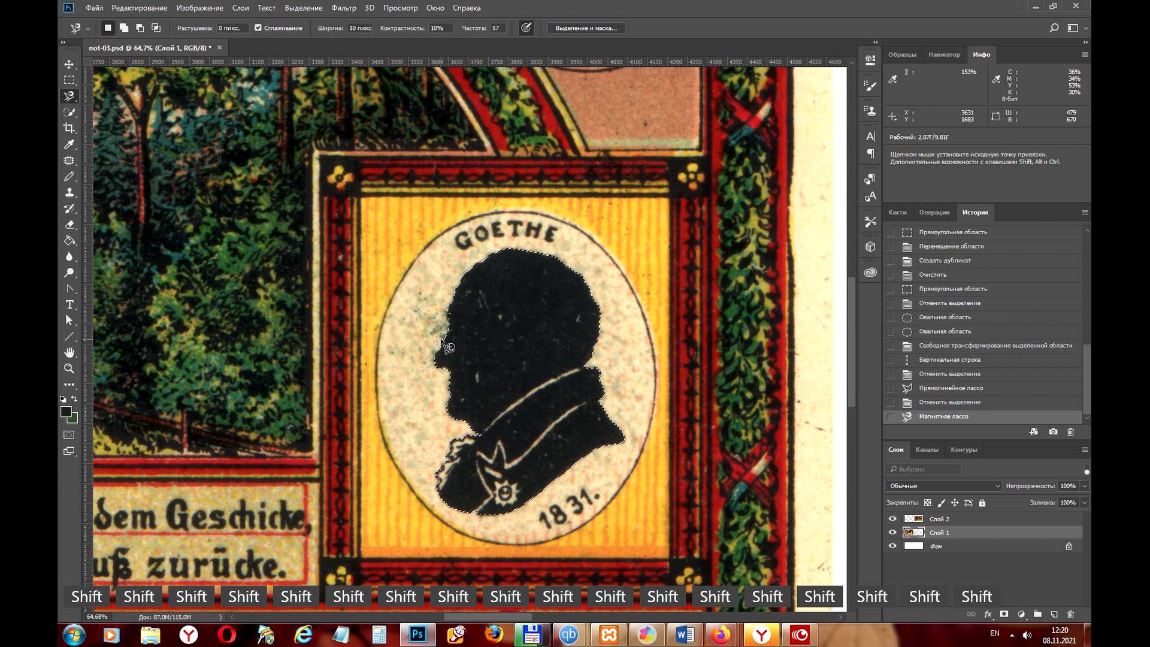
scroll(441, 342, down, 1)
scroll(512, 463, up, 3)
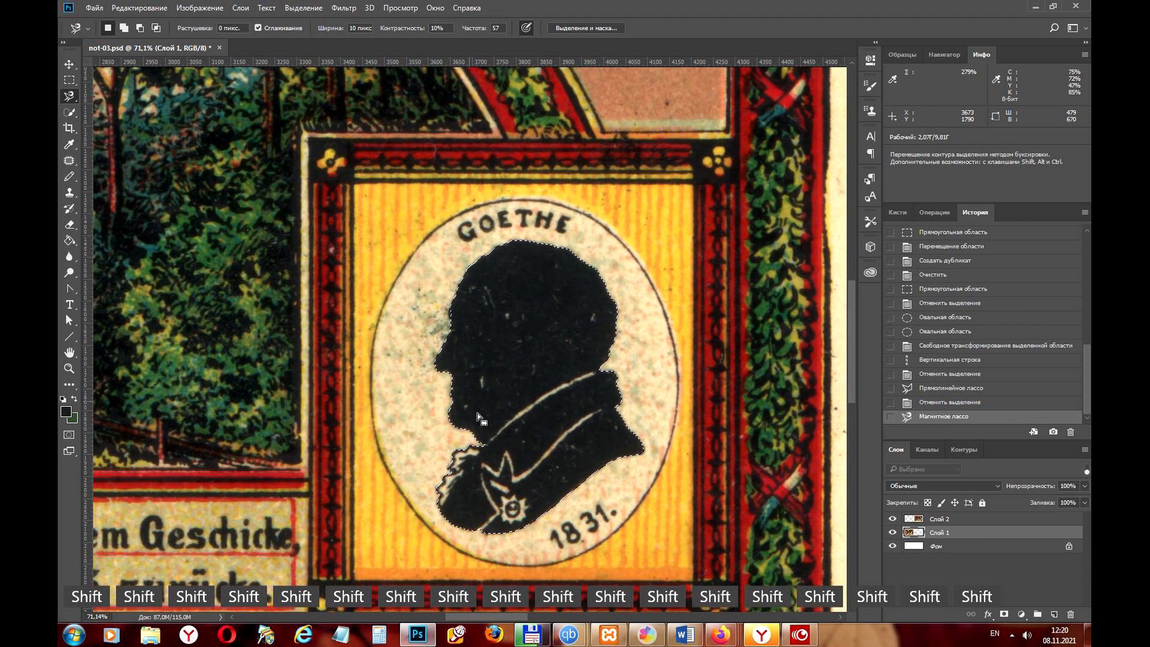
scroll(512, 463, up, 2)
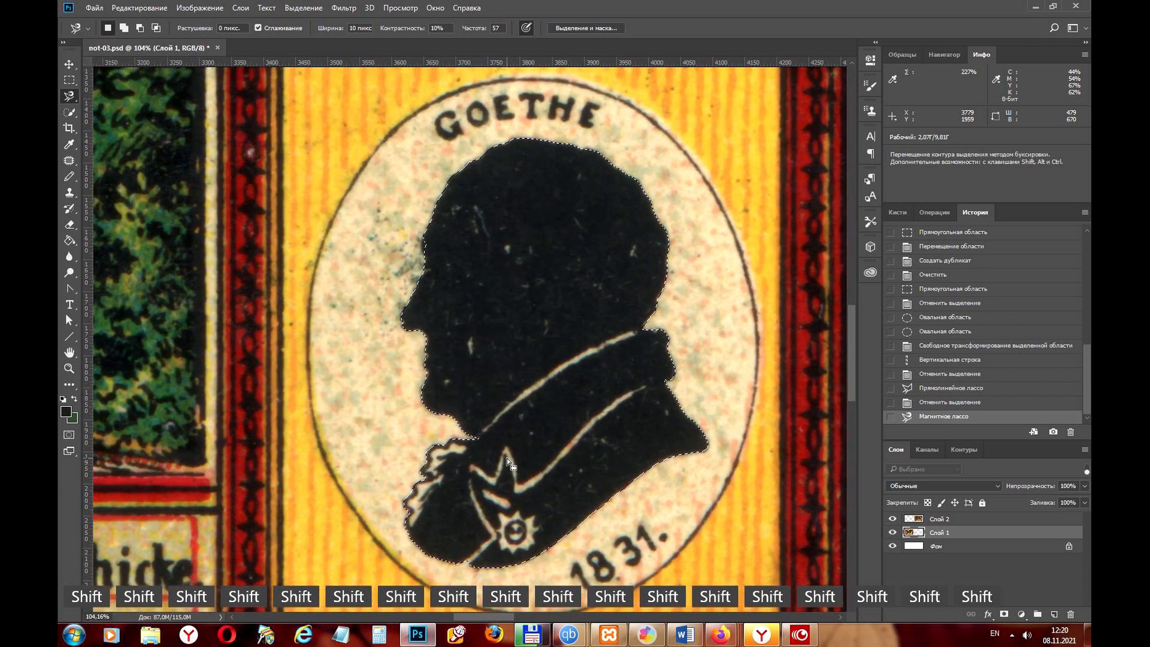
scroll(507, 458, down, 3)
scroll(566, 451, up, 2)
scroll(565, 452, down, 1)
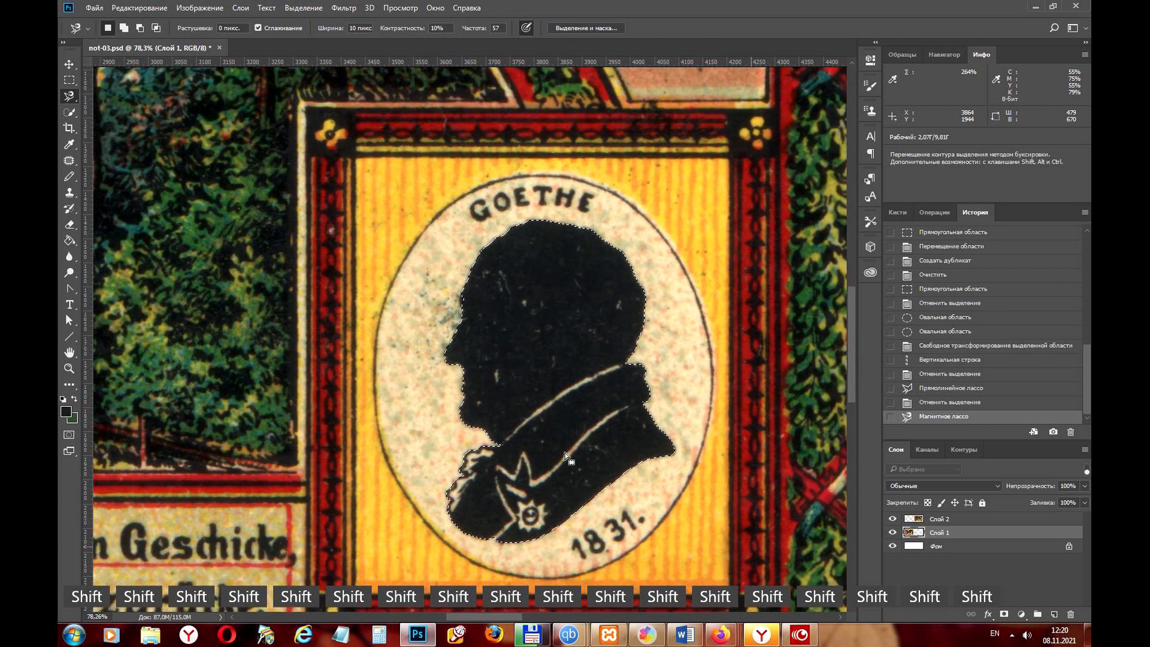
Clear the silhouette selection and switch to the freehand Lasso tool
key(ctrl+d)
click(71, 96)
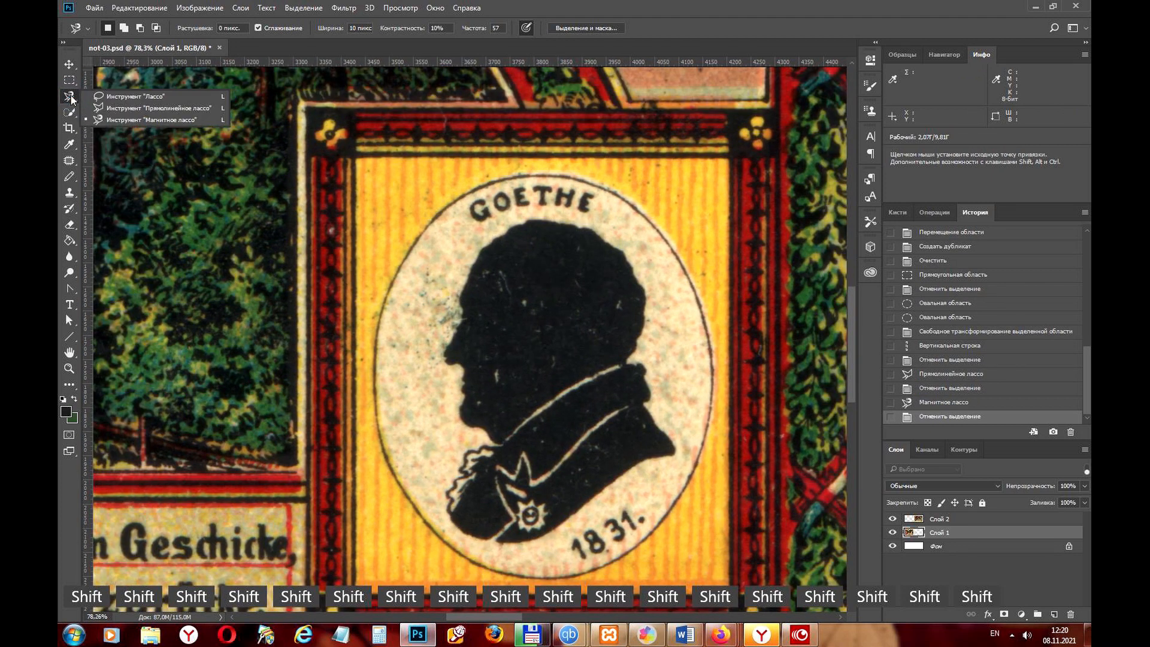
click(120, 96)
key(Right)
key(Up)
key(Up)
key(Right)
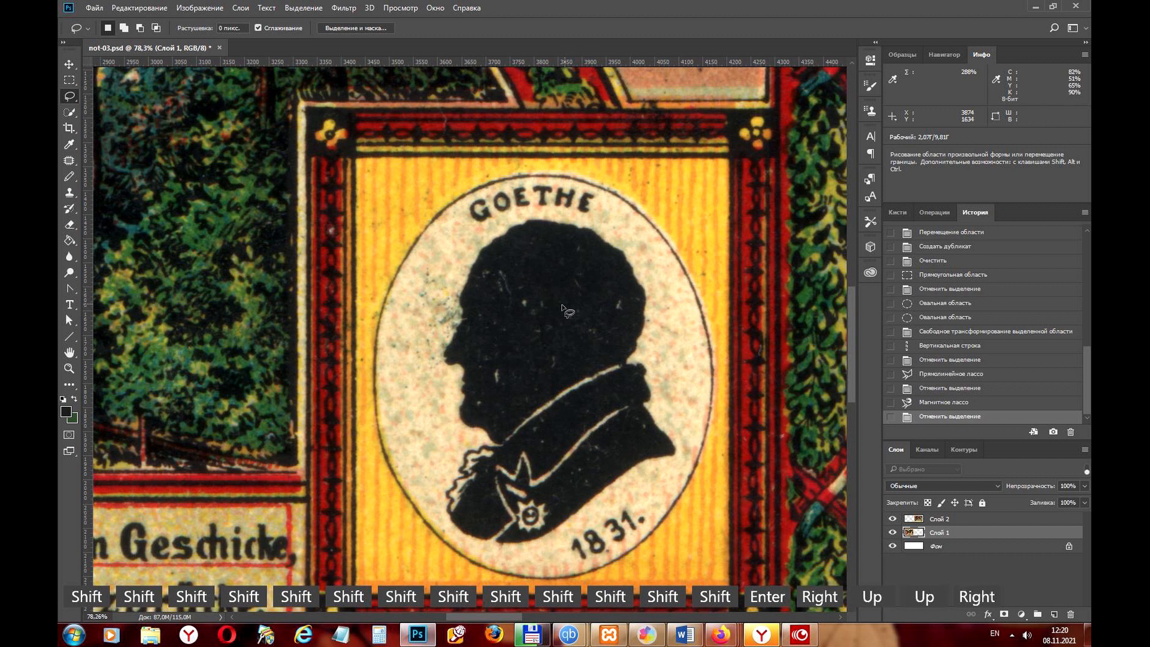
key(Down)
key(Down)
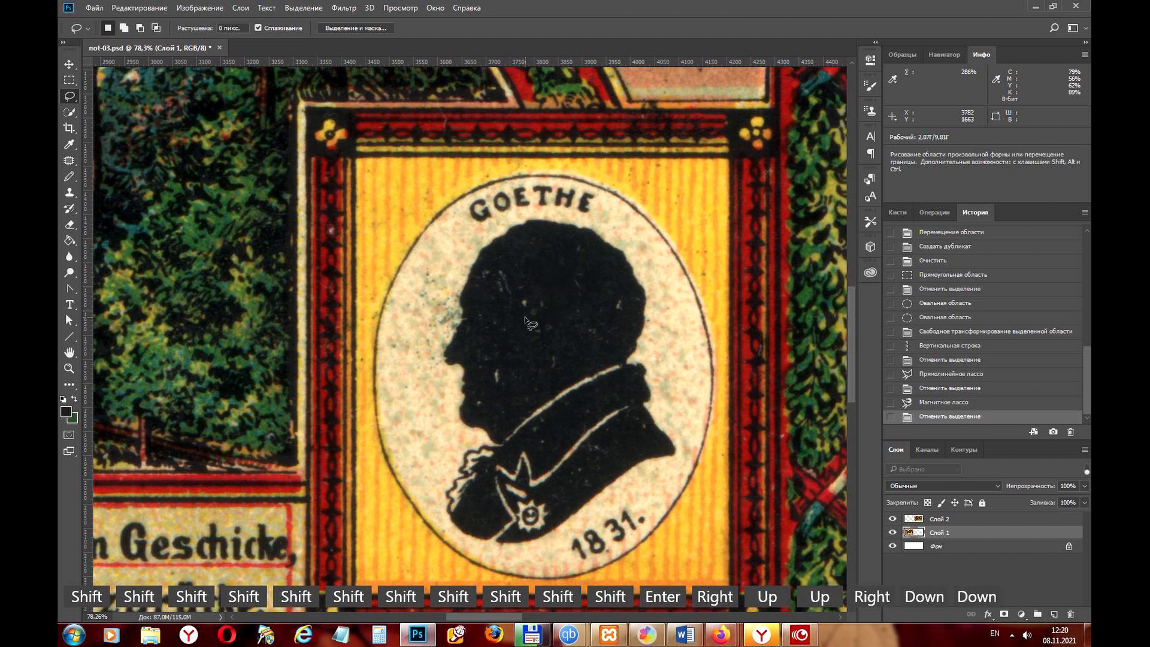
key(Right)
key(Down)
key(Down)
scroll(532, 303, up, 3)
key(Down)
key(Down)
key(Down)
key(Up)
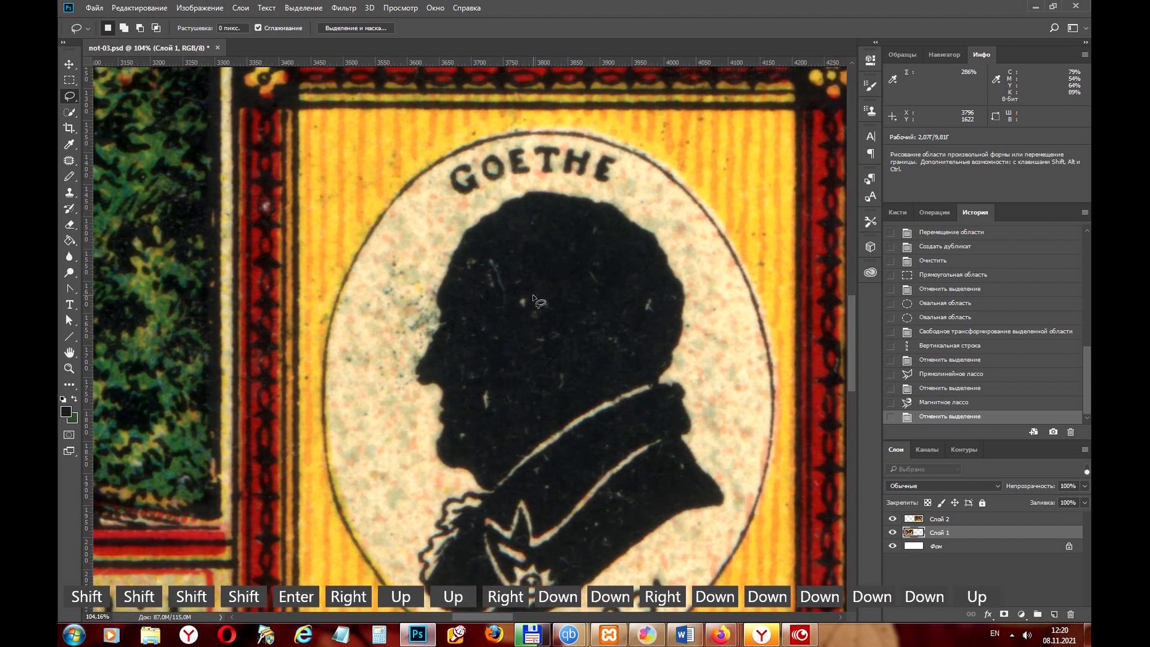
key(ctrl+c)
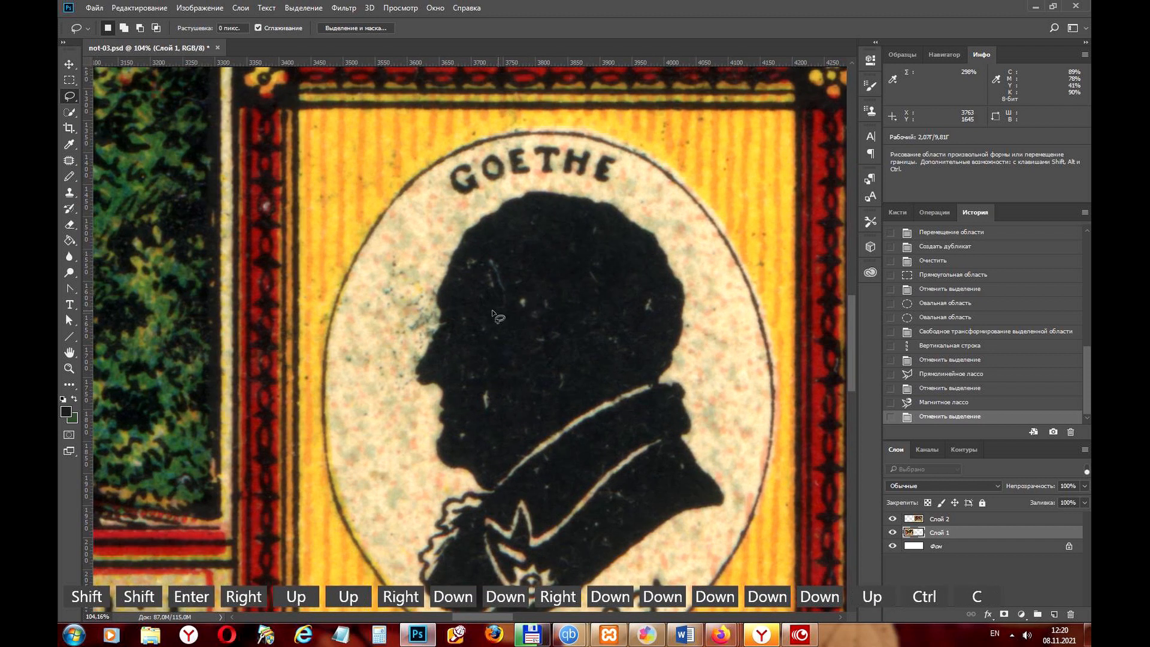
key(ctrl)
key(ctrl)
key(ctrl)
key(ctrl)
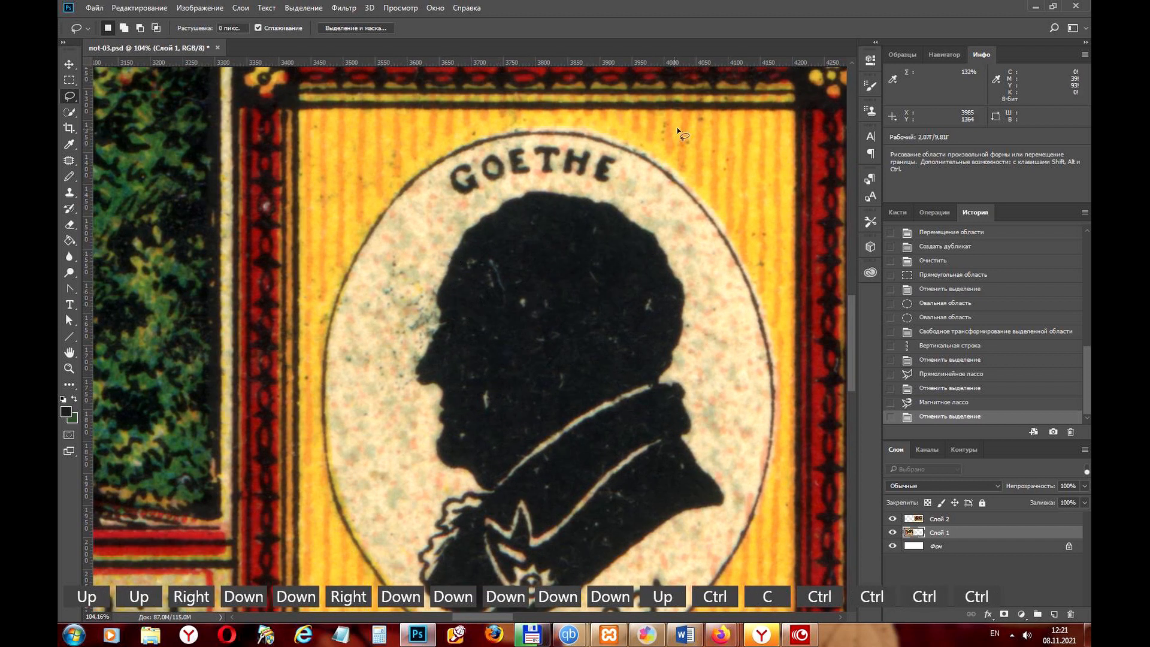
key(ctrl)
key(ctrl)
key(ctrl)
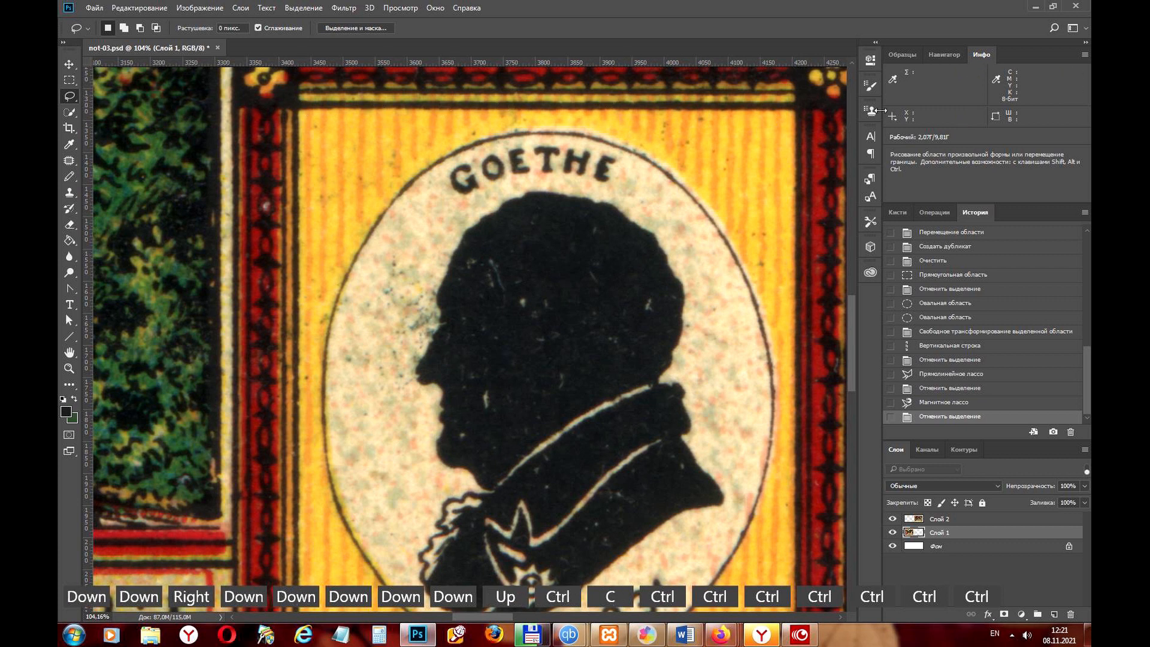
key(ctrl)
key(ctrl)
Try freehand lasso outlines along the upper inner border of the Goethe frame, about 769 by 24 px, and clear the selection
drag(689, 117, 645, 217)
key(ctrl)
key(ctrl)
key(ctrl)
drag(750, 200, 258, 204)
key(ctrl)
key(ctrl)
key(ctrl)
key(ctrl+d)
mouse_move(750, 200)
mouse_down()
mouse_move(587, 208)
mouse_move(259, 194)
mouse_up()
key(ctrl+z)
key(ctrl)
key(ctrl)
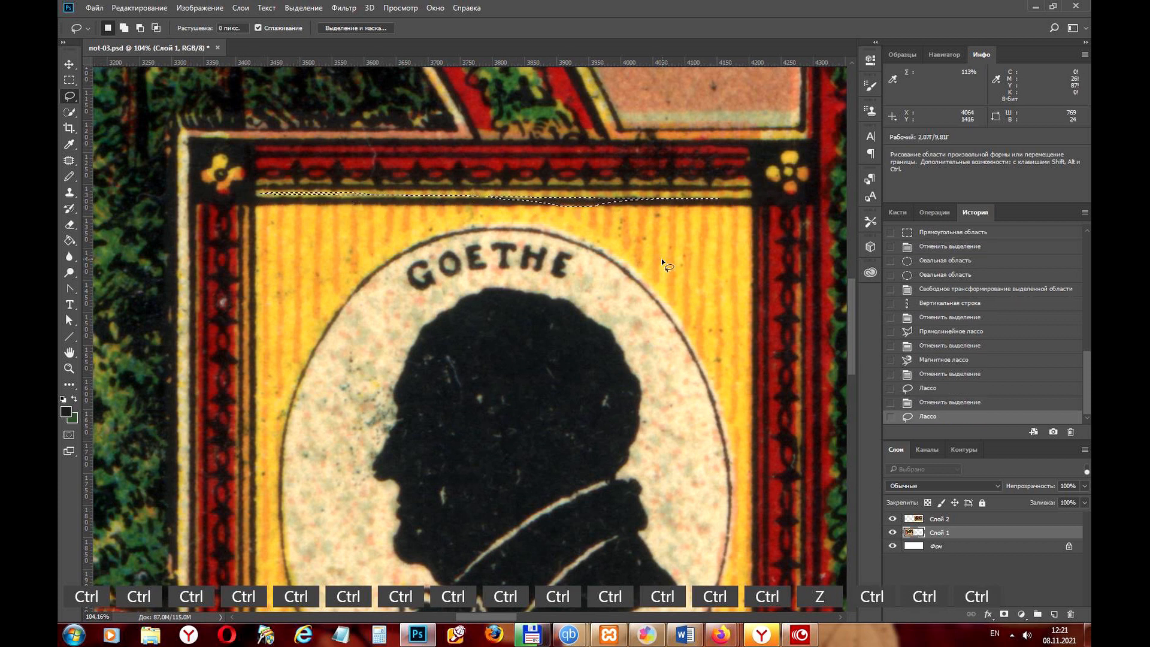
key(ctrl+d)
mouse_move(750, 199)
mouse_down()
mouse_move(323, 200)
mouse_move(292, 204)
mouse_move(283, 232)
mouse_move(303, 285)
mouse_move(364, 273)
mouse_move(395, 219)
mouse_move(451, 214)
mouse_move(648, 257)
mouse_move(691, 295)
mouse_move(748, 278)
mouse_up()
key(ctrl)
key(ctrl)
key(ctrl)
key(ctrl)
key(ctrl)
key(ctrl)
key(ctrl)
click(663, 312)
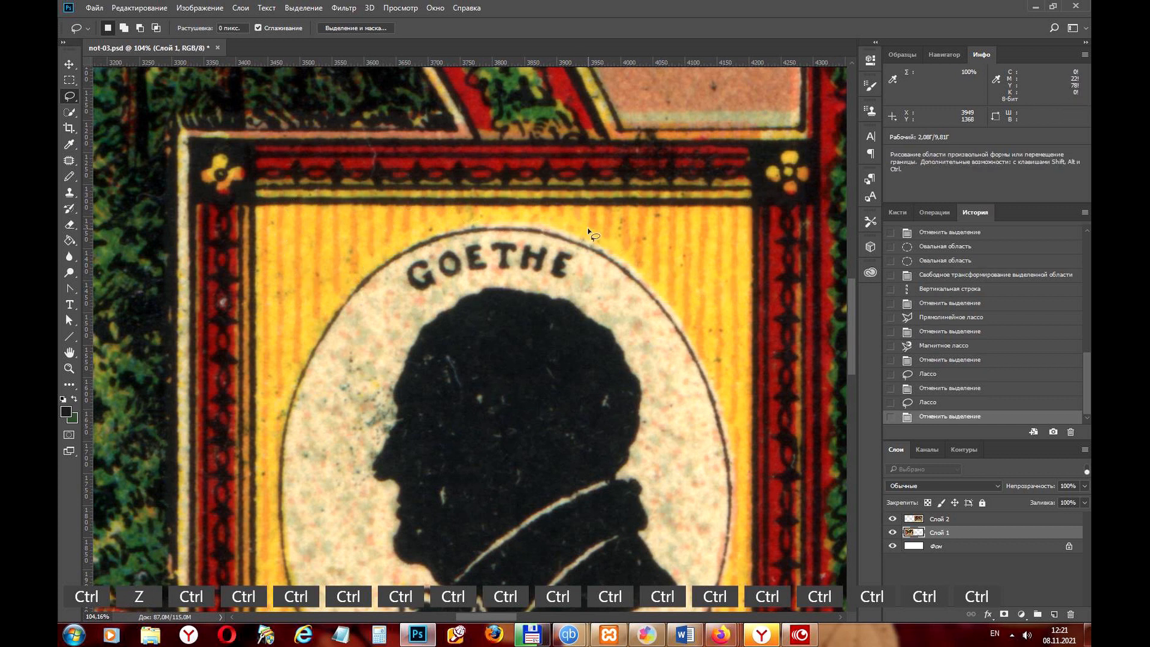
key(ctrl)
key(space)
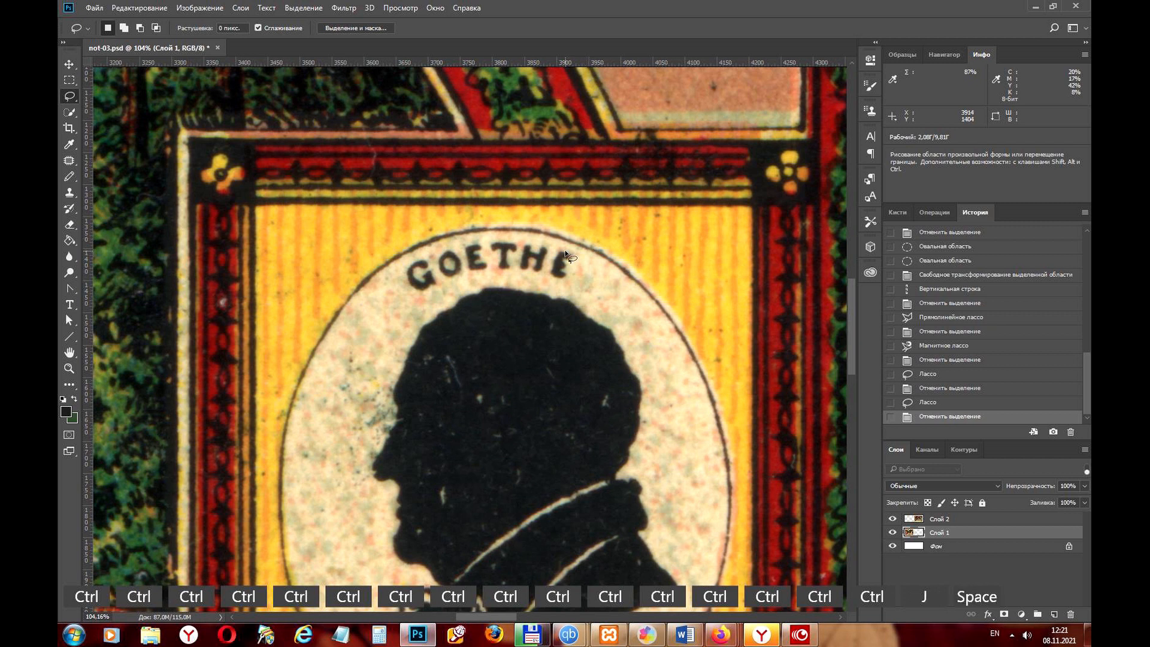
key(space)
key(space)
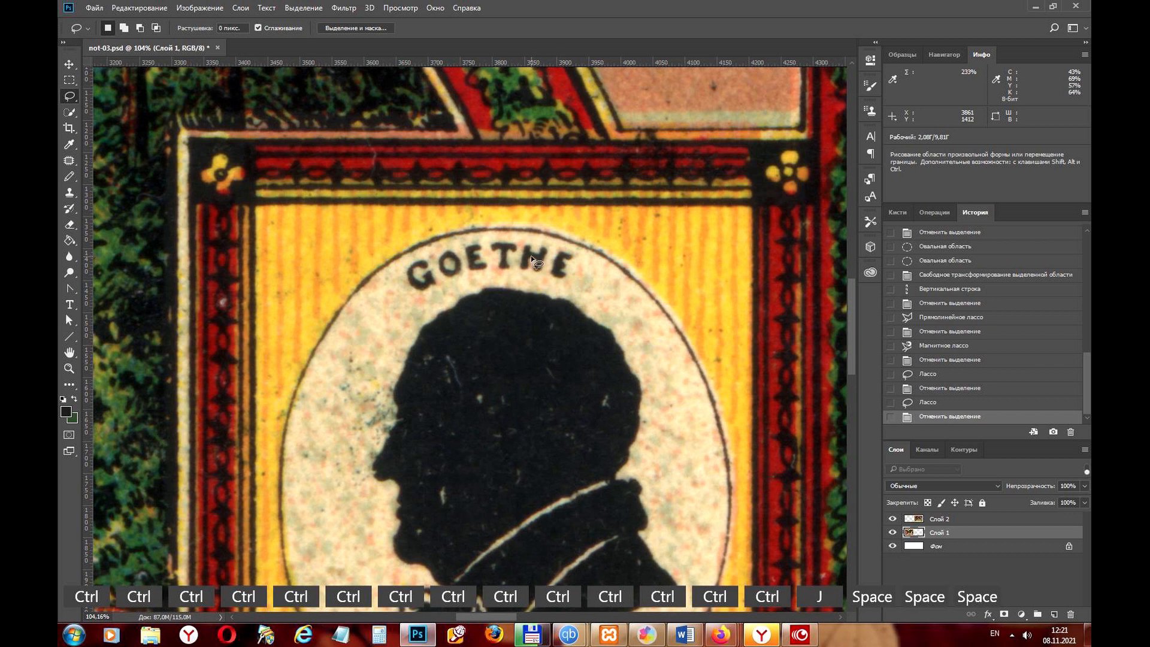
key(space)
key(space)
key(space)
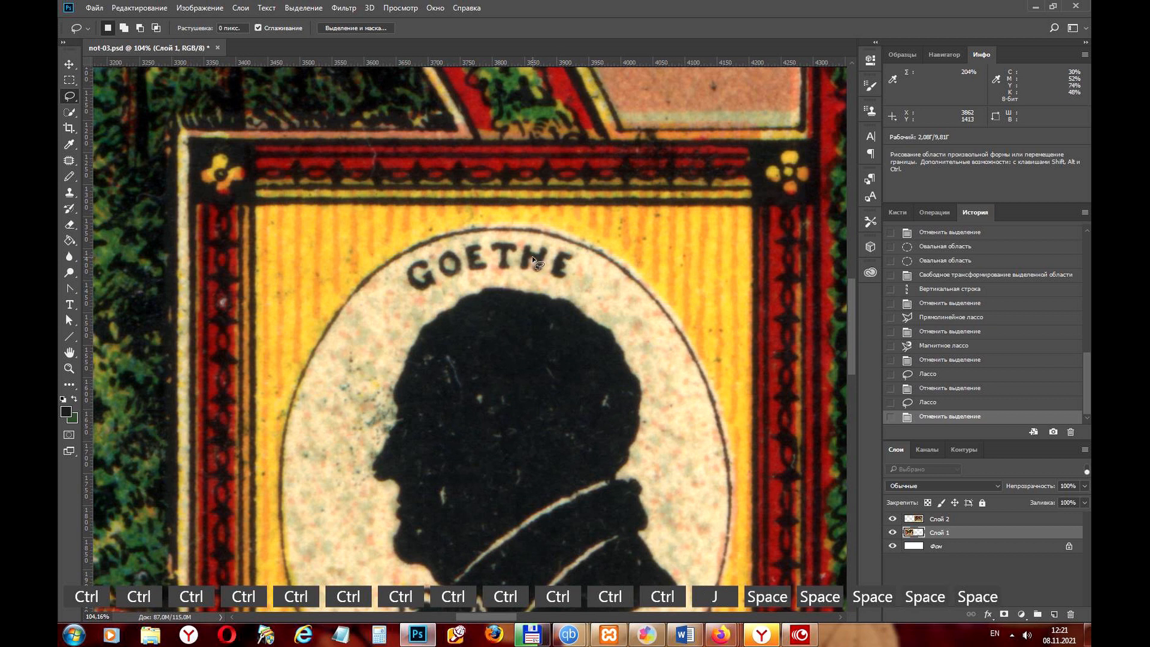
key(space)
key(space)
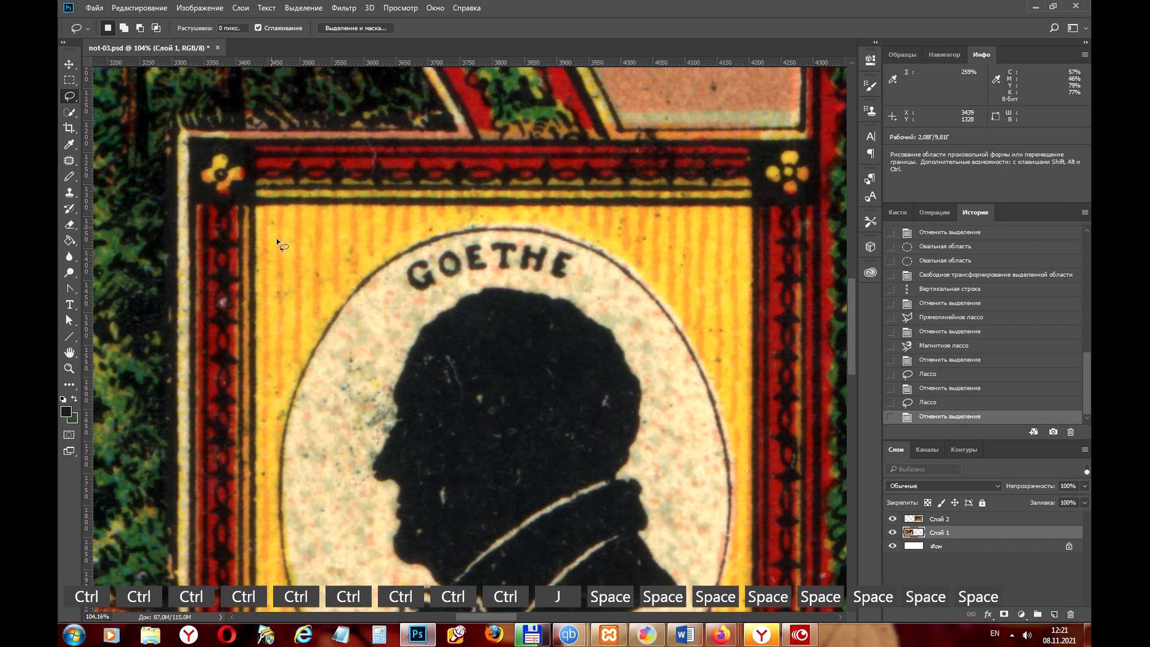
key(space)
key(space)
key(space)
key(space)
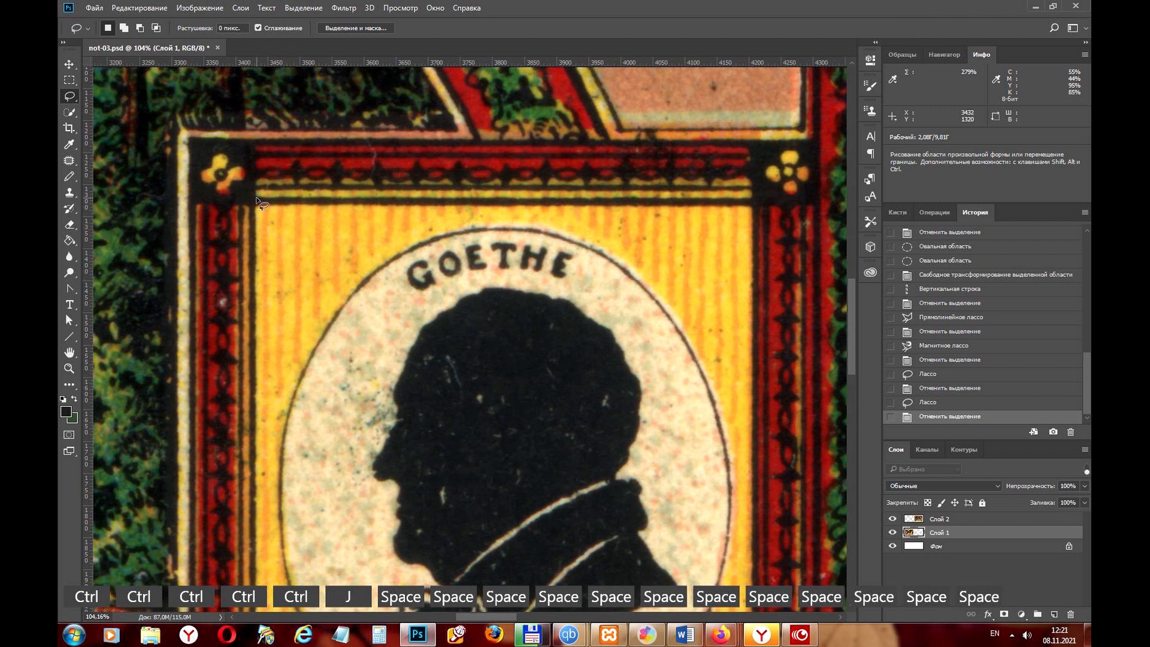
key(space)
key(space)
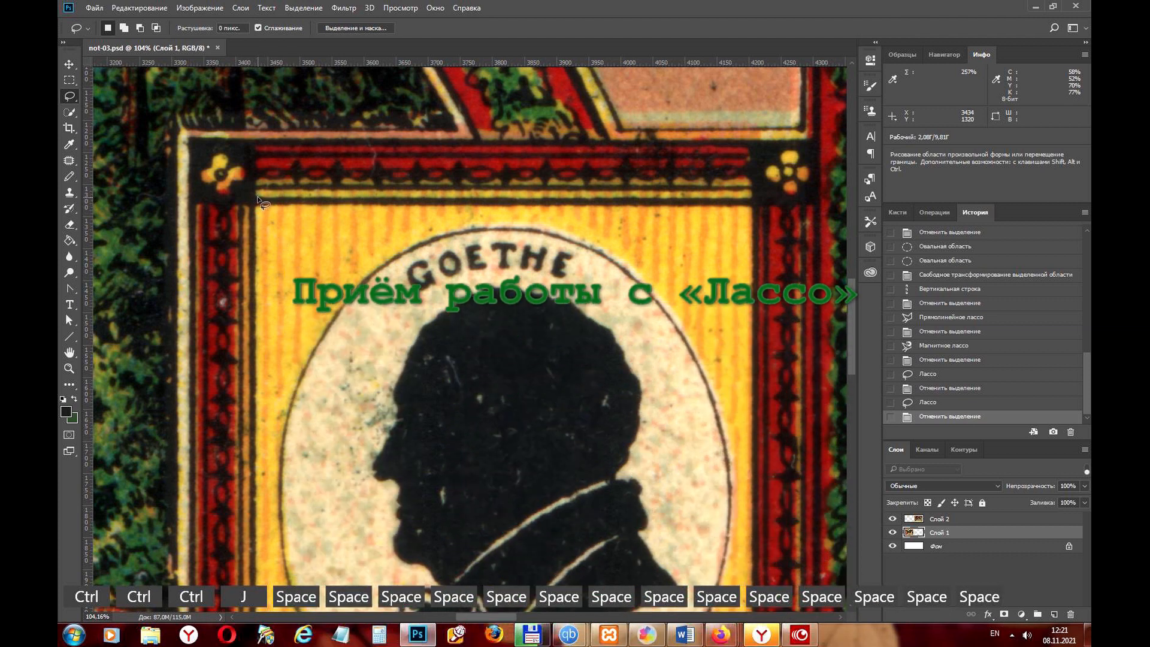
key(space)
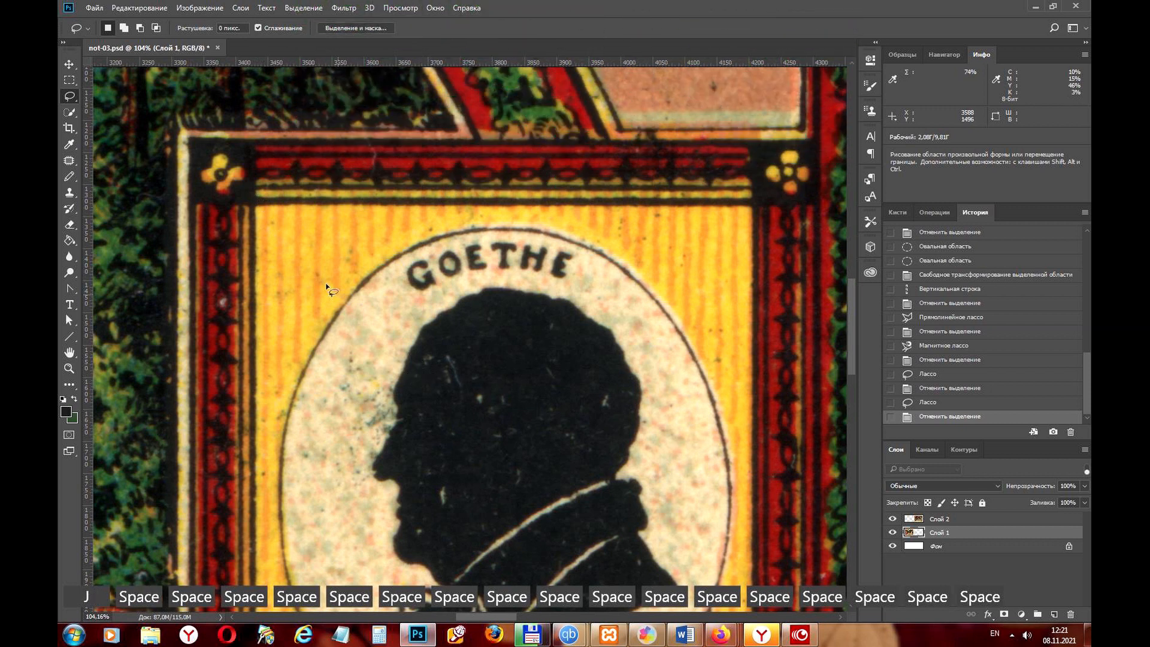
key(space)
Lasso the upper part of the Goethe panel between its corners and add the lower part, spanning about 771 by 924 px
mouse_move(258, 197)
mouse_down()
mouse_move(268, 229)
mouse_move(551, 344)
mouse_move(721, 262)
mouse_up()
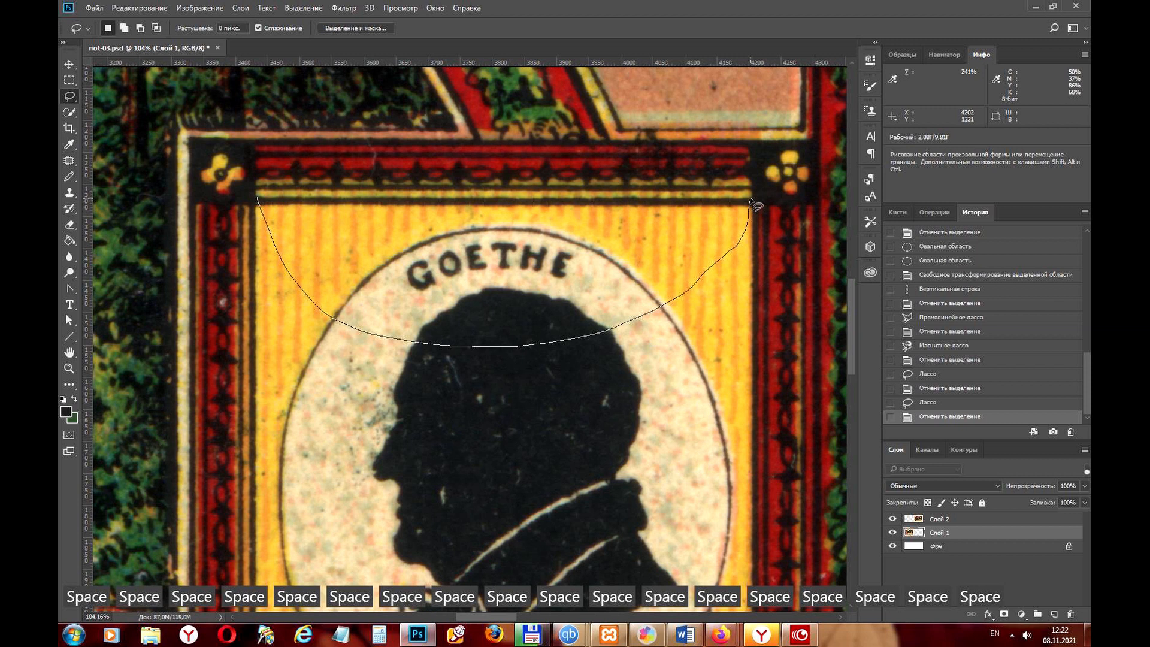
drag(756, 205, 754, 203)
mouse_move(480, 480)
mouse_down()
mouse_move(514, 346)
mouse_move(510, 201)
mouse_up()
key(shift)
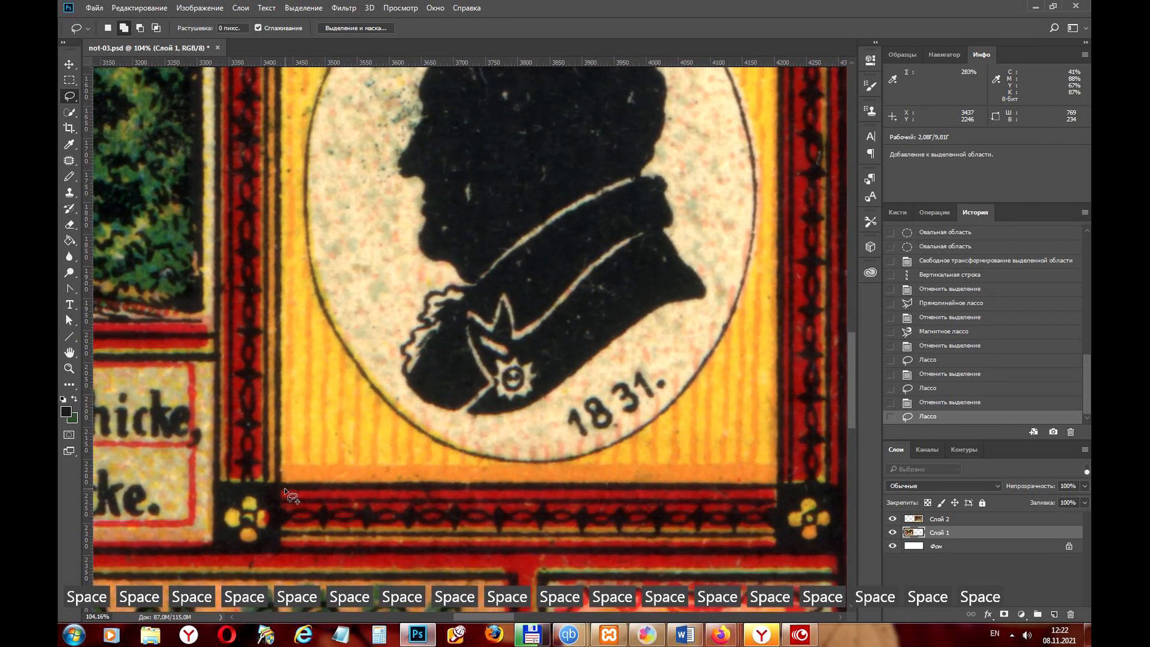
mouse_move(282, 490)
mouse_down()
mouse_move(444, 239)
mouse_move(773, 486)
mouse_up()
key(alt)
scroll(488, 458, down, 4)
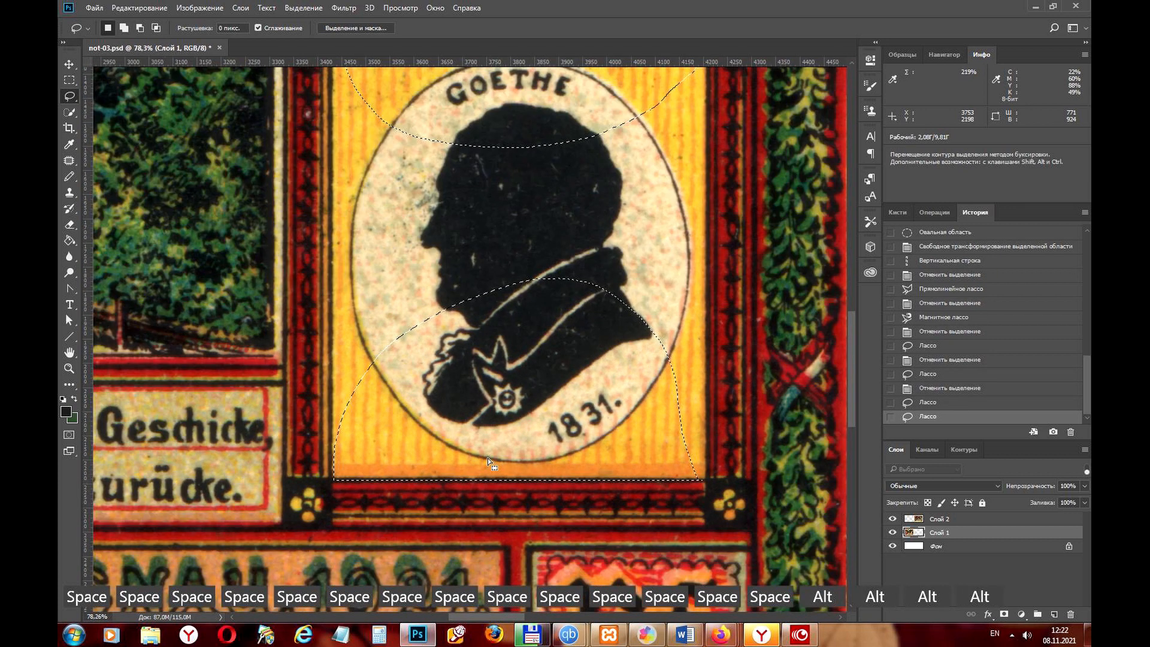
Add the right side, the left side and the unselected centre of the Goethe panel to the lasso selection, reaching 793 by 928 px
mouse_move(653, 474)
mouse_down()
mouse_move(591, 290)
mouse_move(627, 159)
mouse_move(654, 144)
mouse_up()
key(alt)
key(alt)
key(alt)
key(alt)
key(alt)
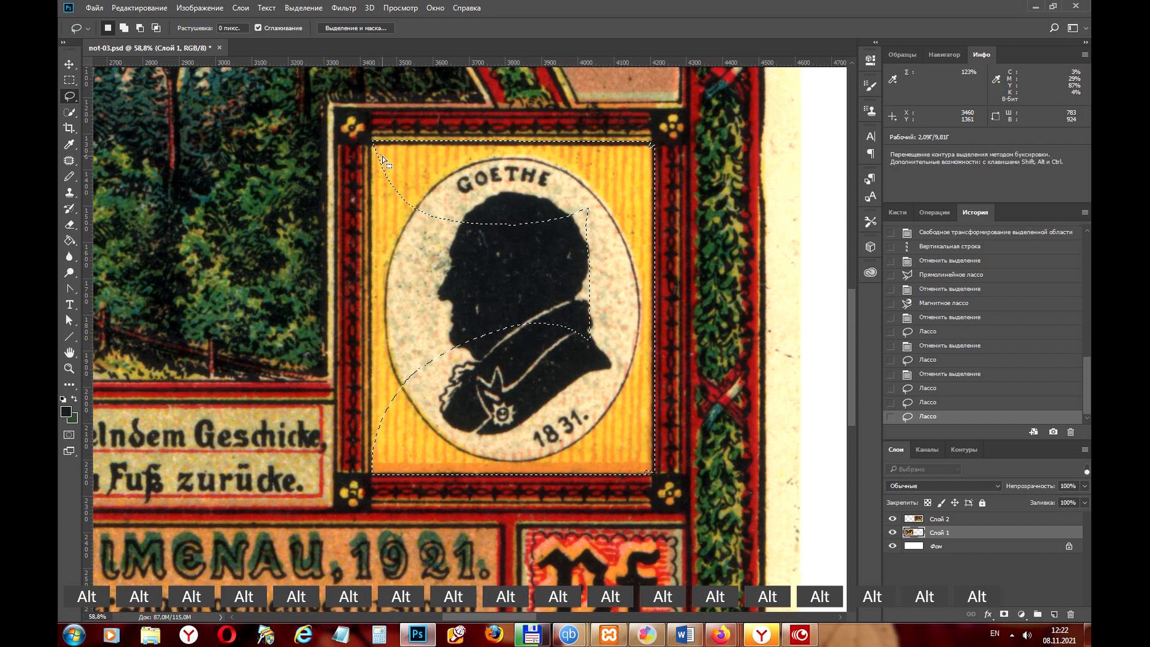
key(space)
key(space)
key(space)
key(space)
key(space)
key(space)
key(space)
mouse_move(376, 141)
mouse_down()
mouse_move(416, 154)
mouse_move(445, 441)
mouse_move(372, 475)
mouse_move(376, 443)
mouse_up()
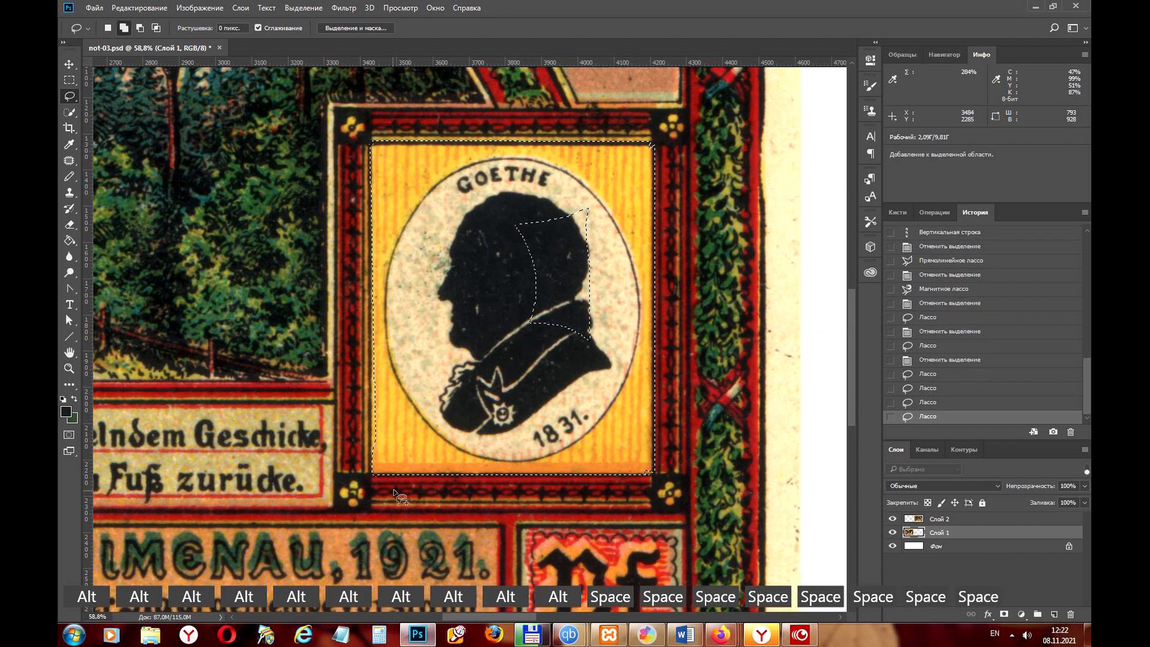
mouse_move(500, 203)
mouse_down()
mouse_move(551, 422)
mouse_move(565, 170)
mouse_move(498, 205)
mouse_up()
Add the missed notch at the Goethe panel's lower right corner to the selection
key(ctrl+space)
ctrl+click(660, 487)
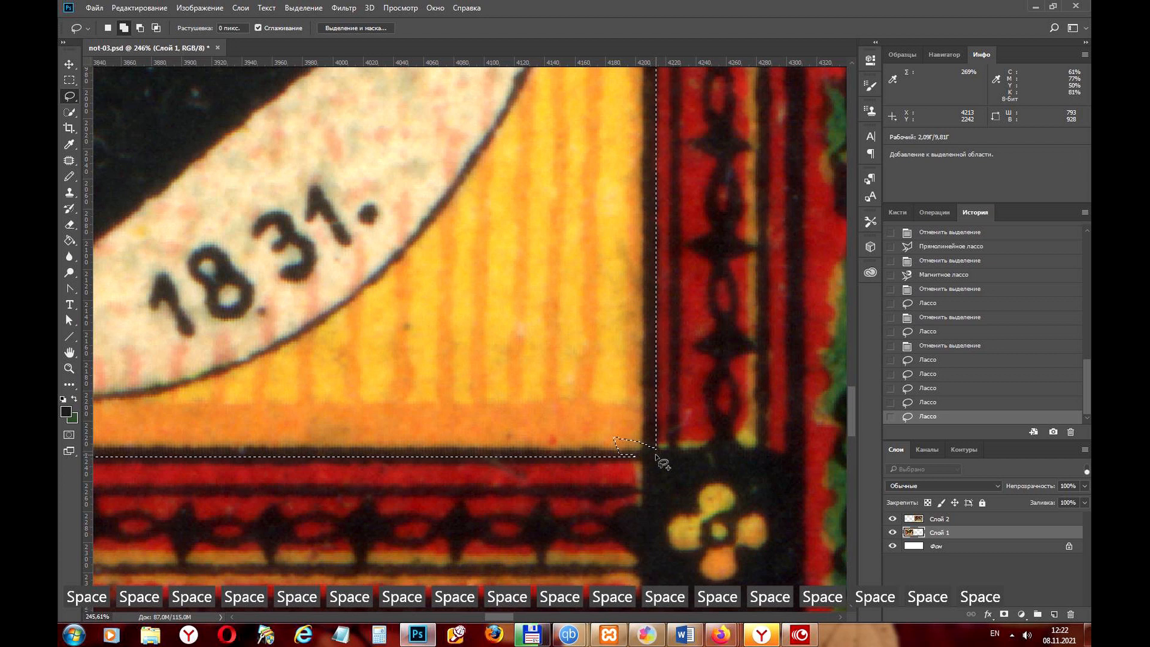
mouse_move(657, 457)
mouse_down()
mouse_move(618, 416)
mouse_move(609, 470)
mouse_up()
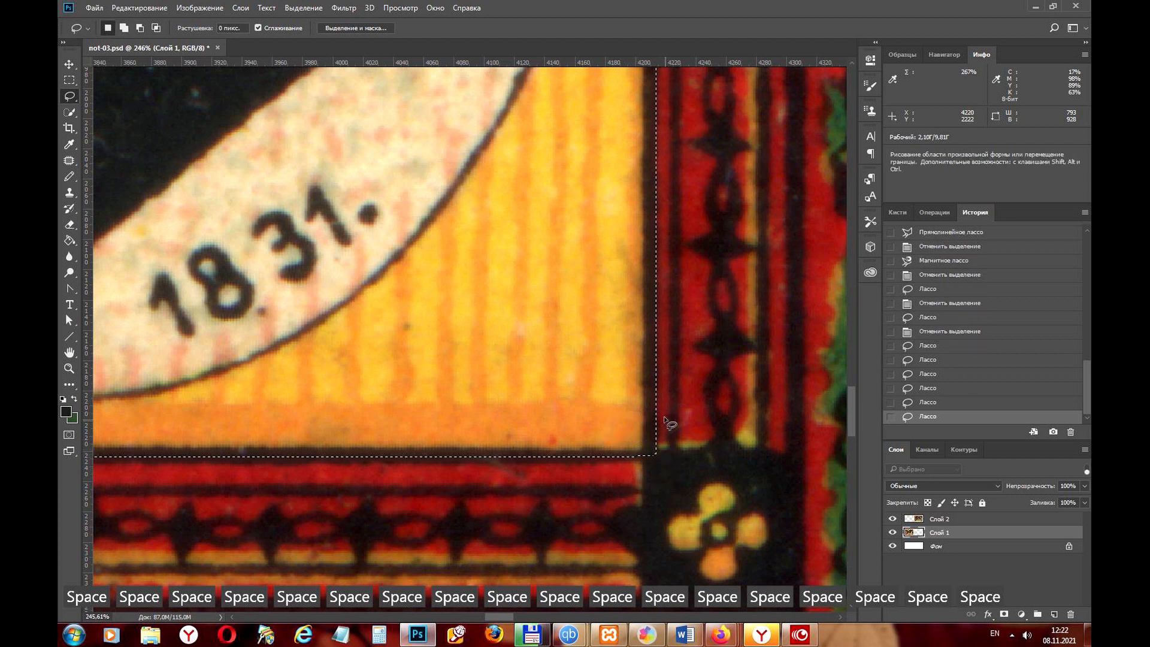
Add a rounded bulge beyond the panel's lower right corner to the selection and subtract it again with the Lasso
key(shift)
mouse_move(656, 388)
mouse_down()
mouse_move(732, 388)
mouse_move(716, 468)
mouse_move(662, 461)
mouse_up()
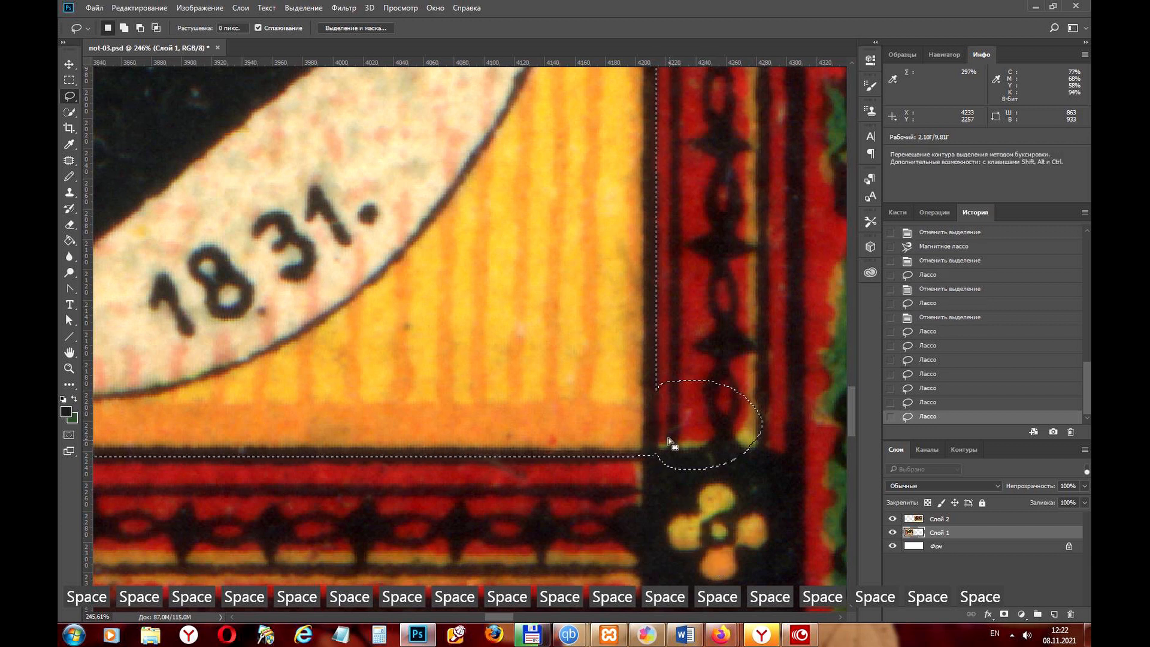
key(alt)
drag(657, 372, 764, 349)
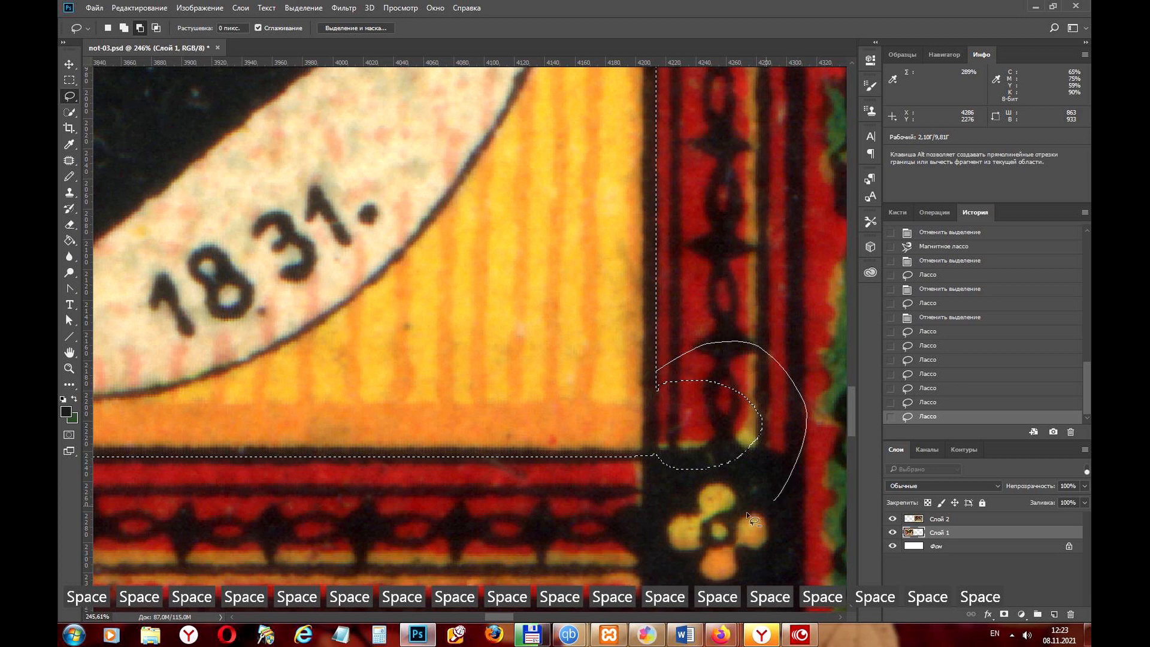
drag(663, 462, 663, 462)
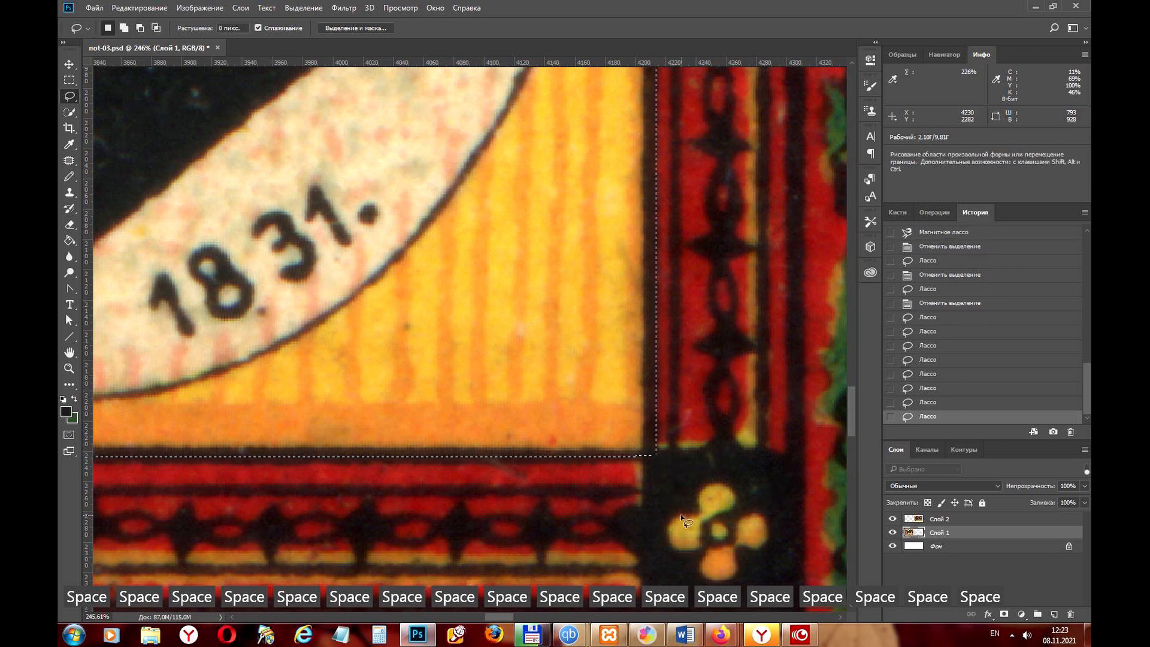
Review the commands available for modifying the Goethe panel selection, including border, smooth, expand, contract and feather
scroll(680, 514, down, 5)
scroll(589, 523, down, 5)
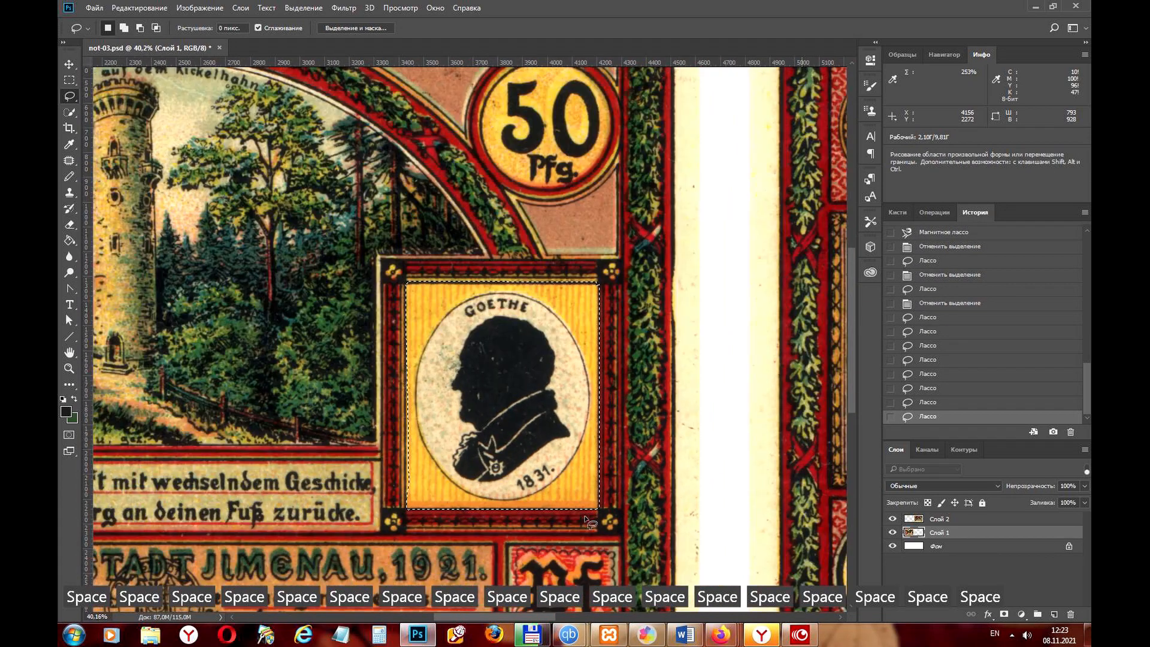
scroll(589, 523, up, 1)
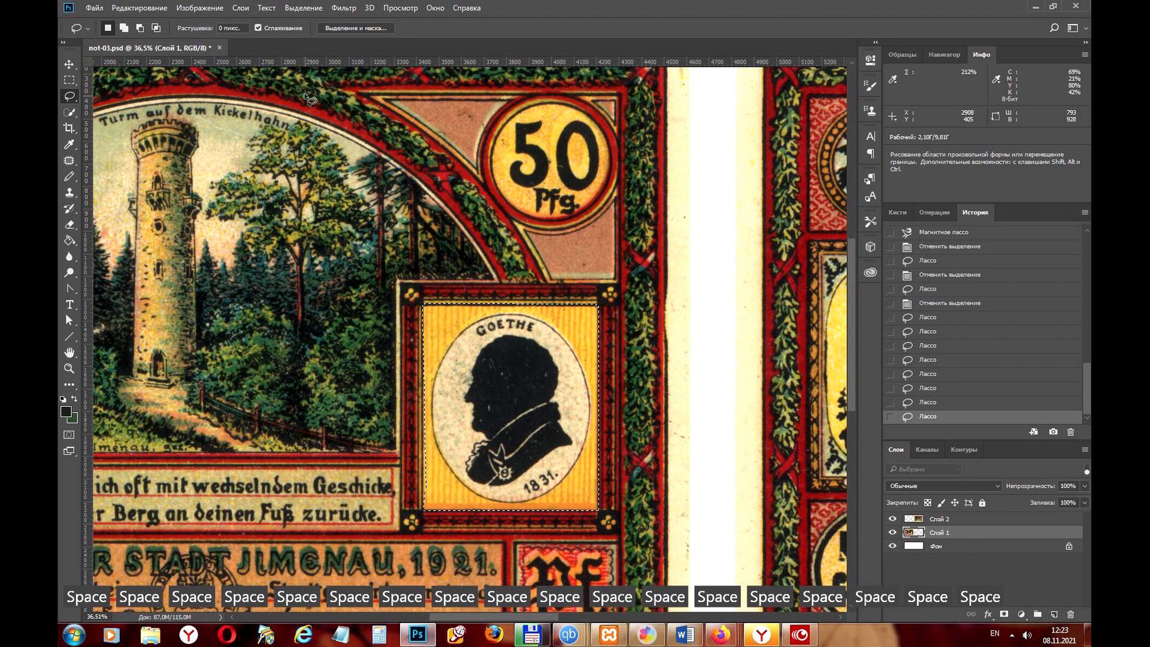
click(301, 9)
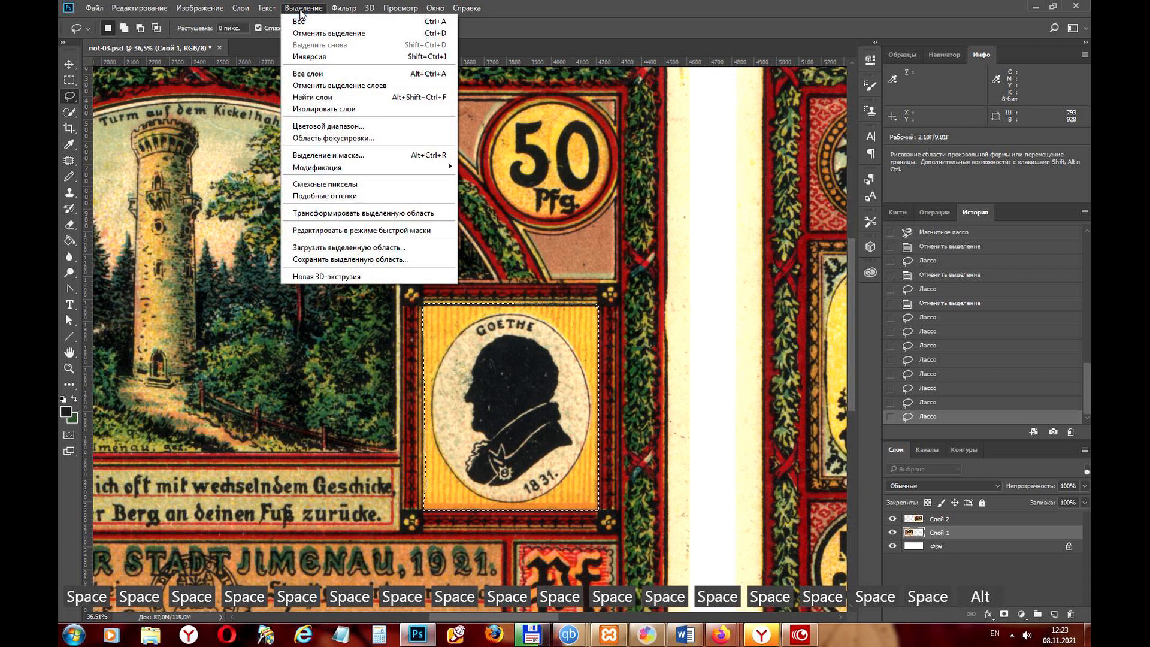
mouse_move(383, 167)
key(alt)
key(alt)
key(alt)
key(alt)
key(alt)
key(alt)
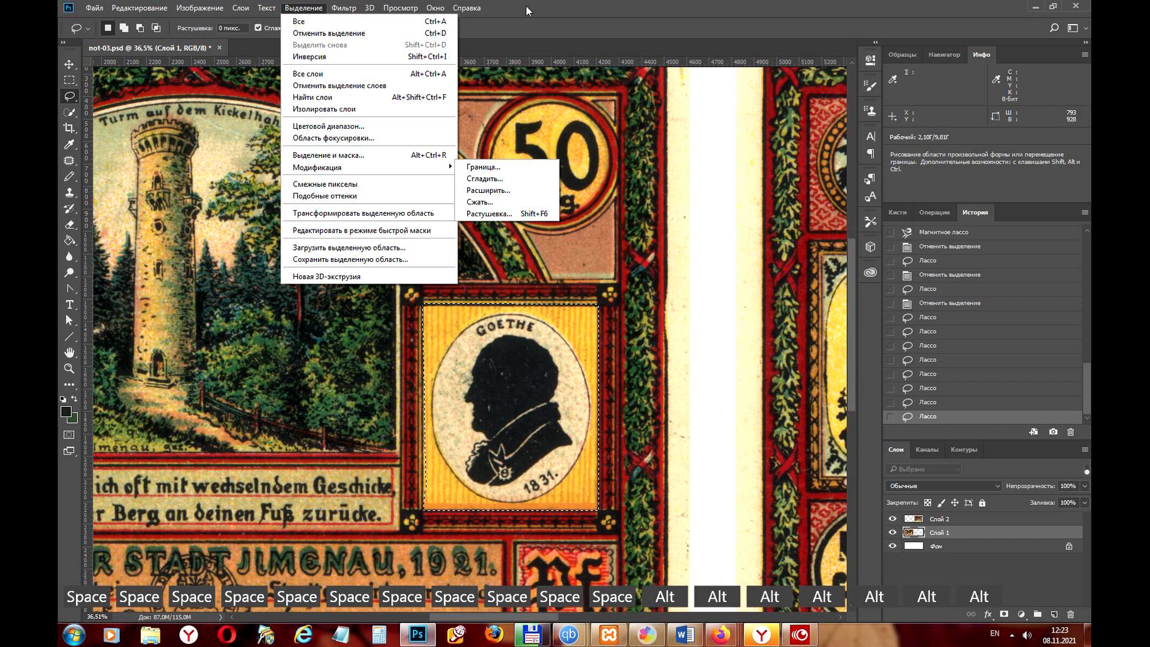
key(alt)
key(alt)
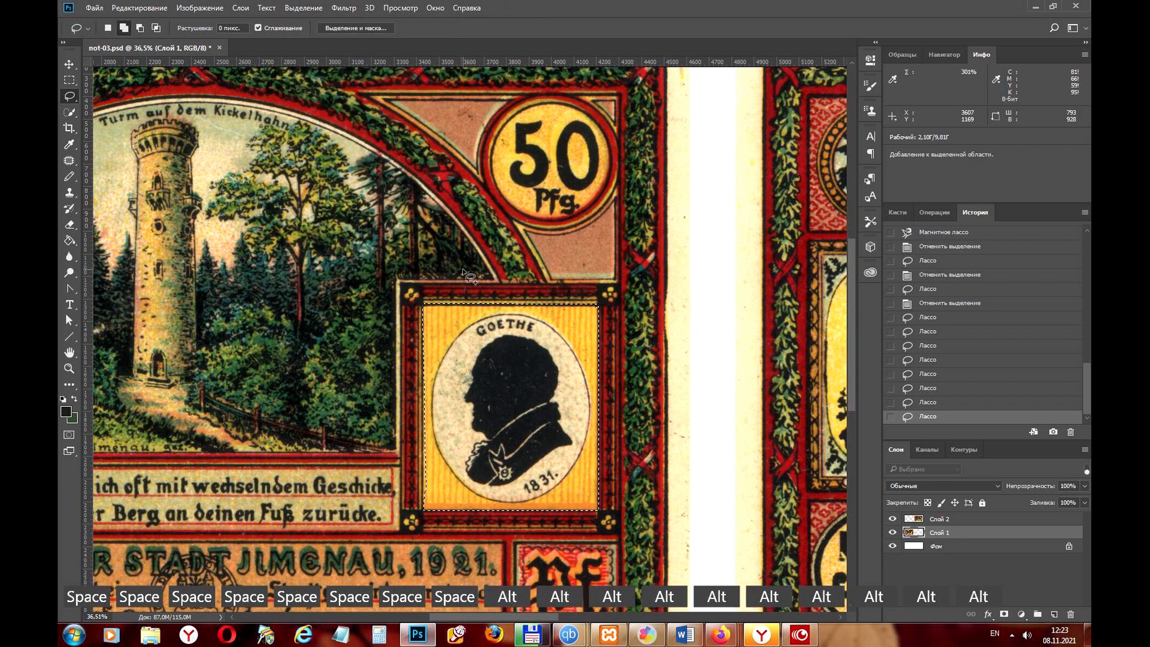
Feather the Goethe panel selection with a radius of 20 pixels
key(shift+F6)
key(alt)
key(alt)
key(alt)
key(alt)
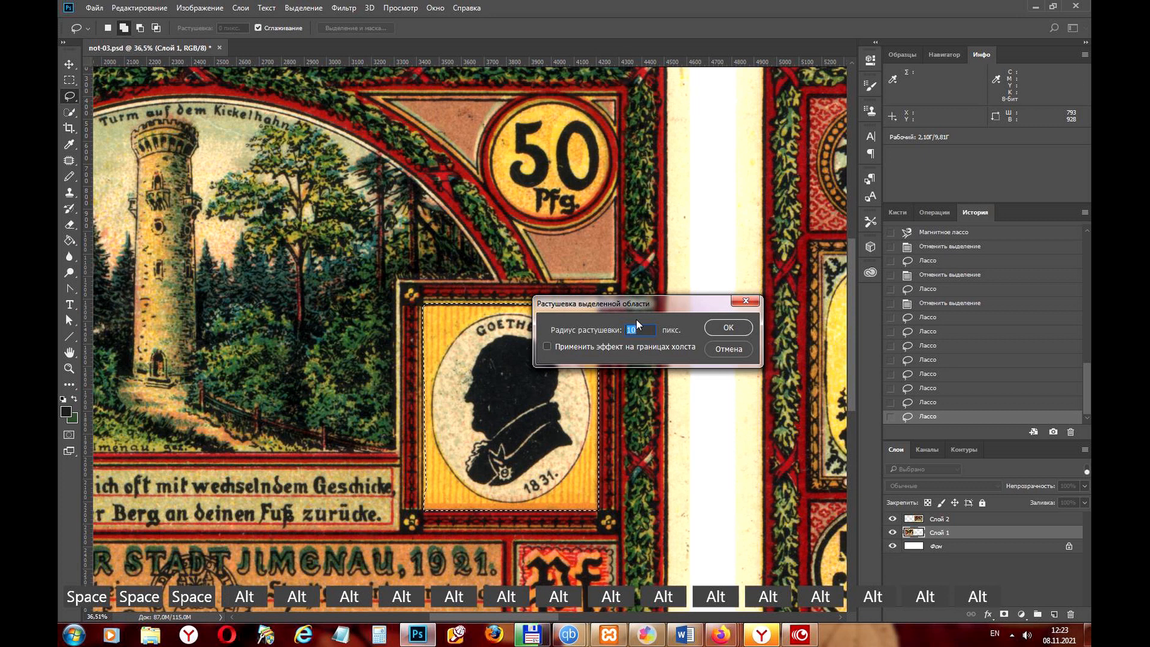
key(ctrl)
key(ctrl)
key(ctrl)
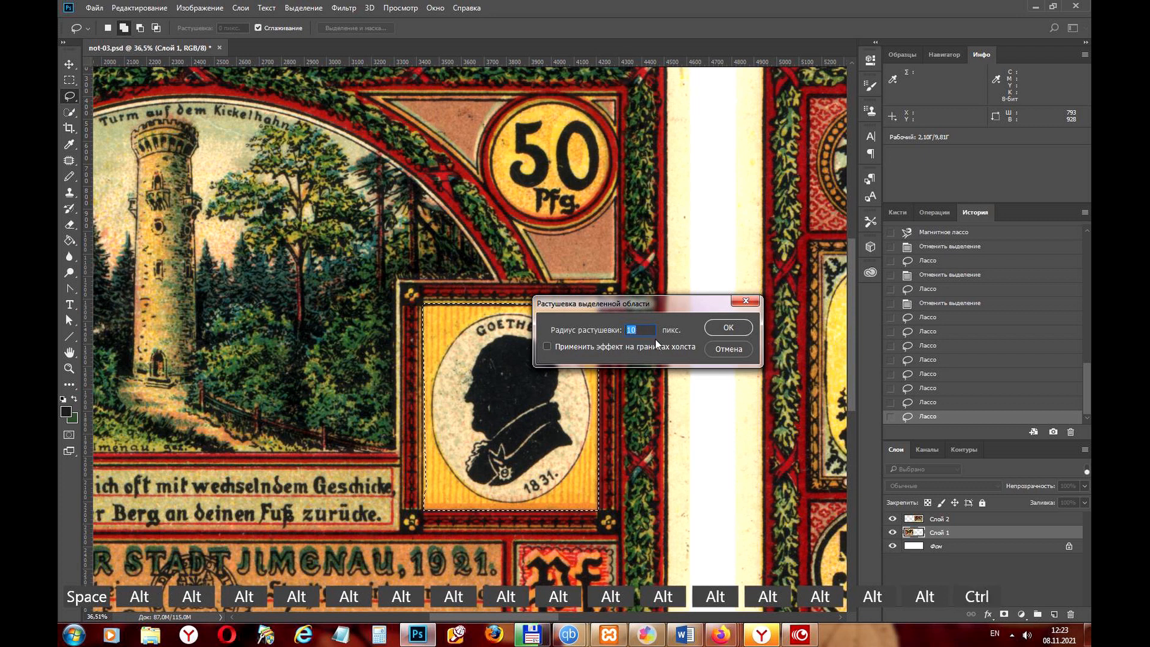
key(ctrl)
key(d)
key(ctrl)
key(ctrl)
key(ctrl)
key(ctrl)
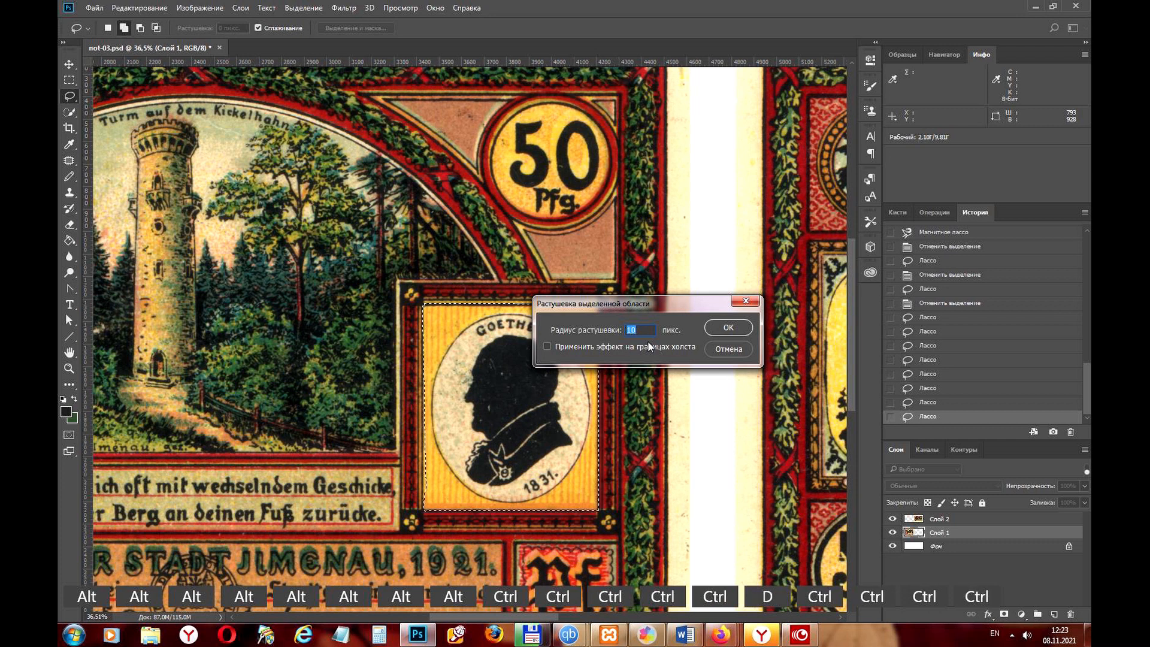
key(ctrl)
key(ctrl)
key(ctrl)
key(ctrl)
key(ctrl)
key(ctrl)
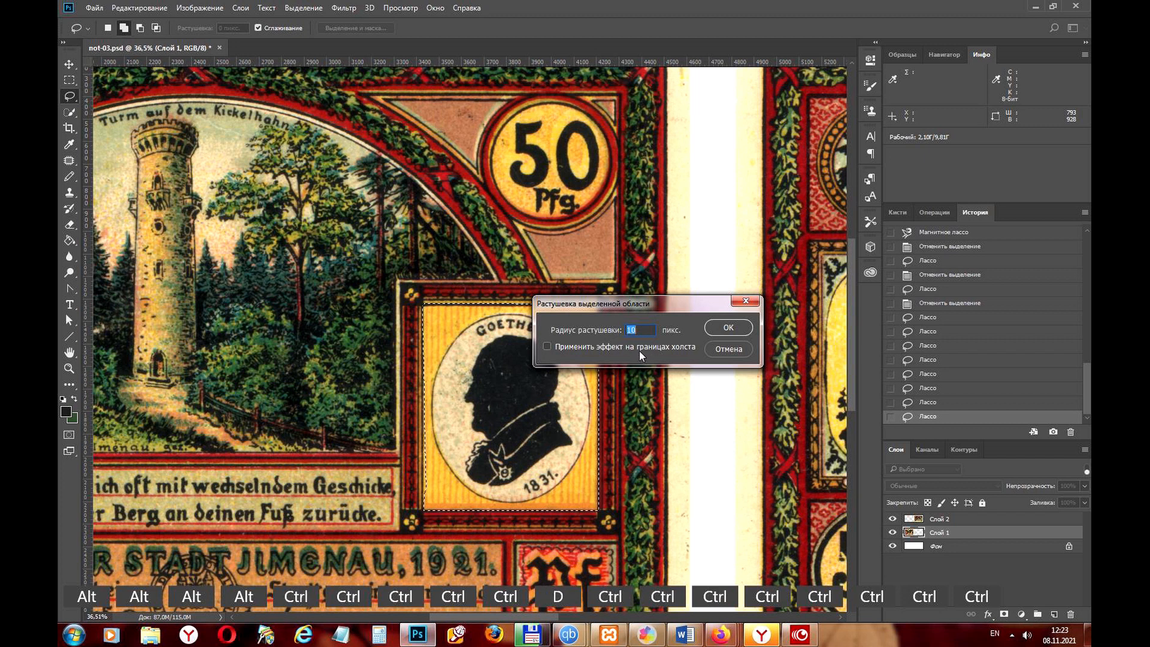
key(ctrl)
key(ctrl)
key(ctrl)
key(ctrl)
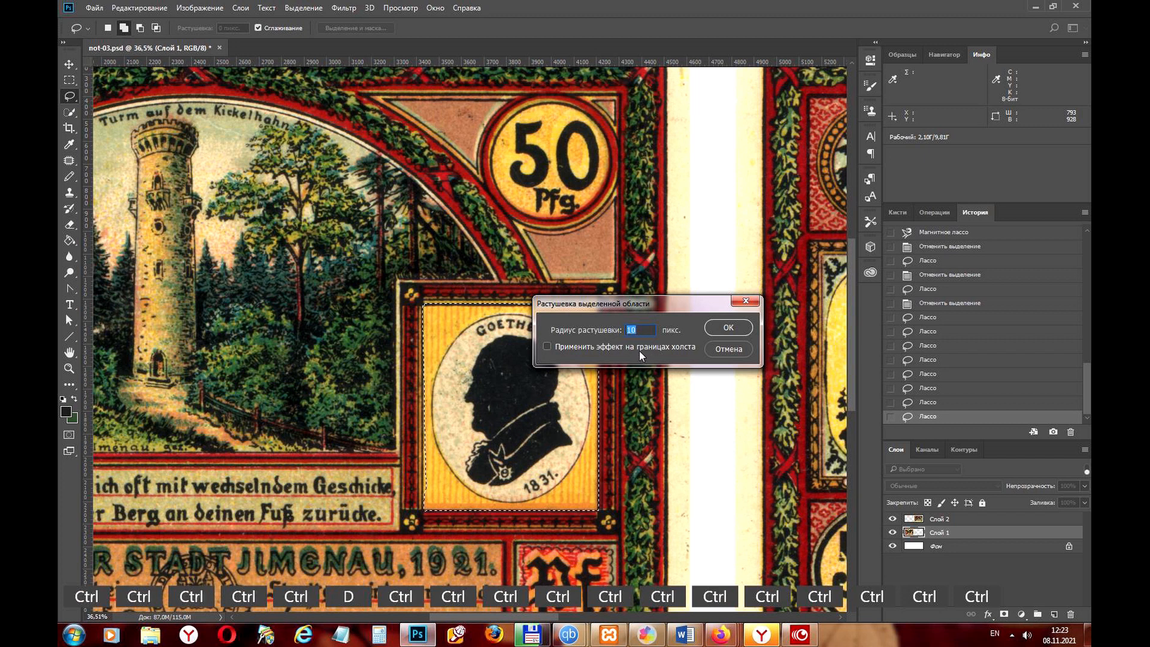
key(ctrl)
key(ctrl)
key(ctrl)
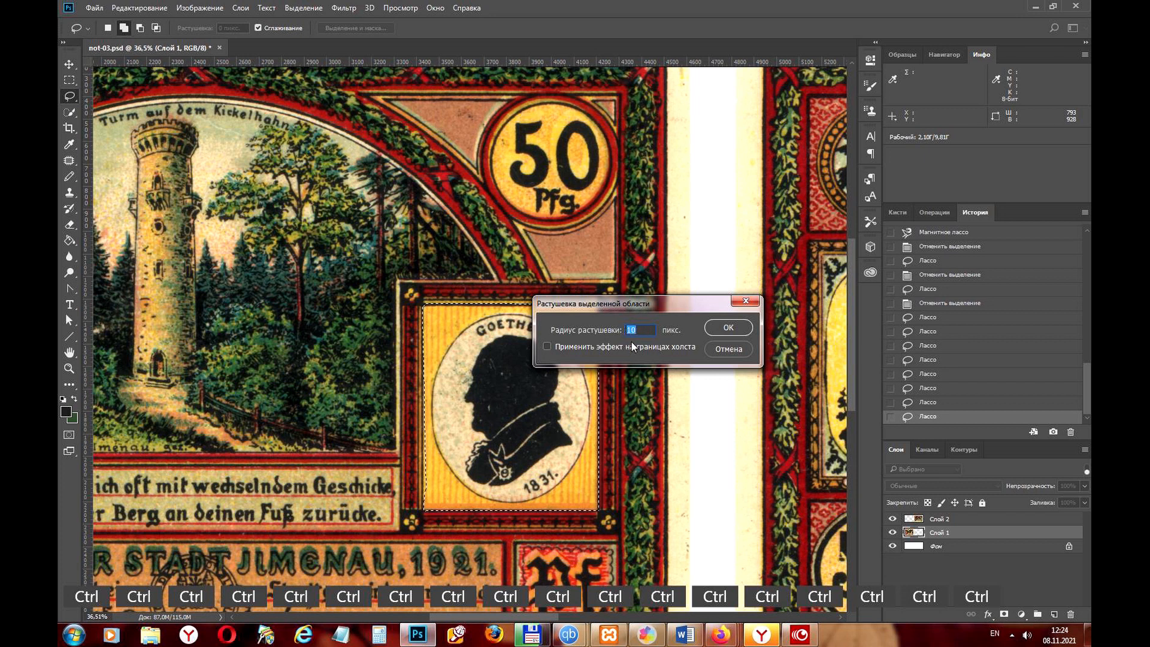
text(20)
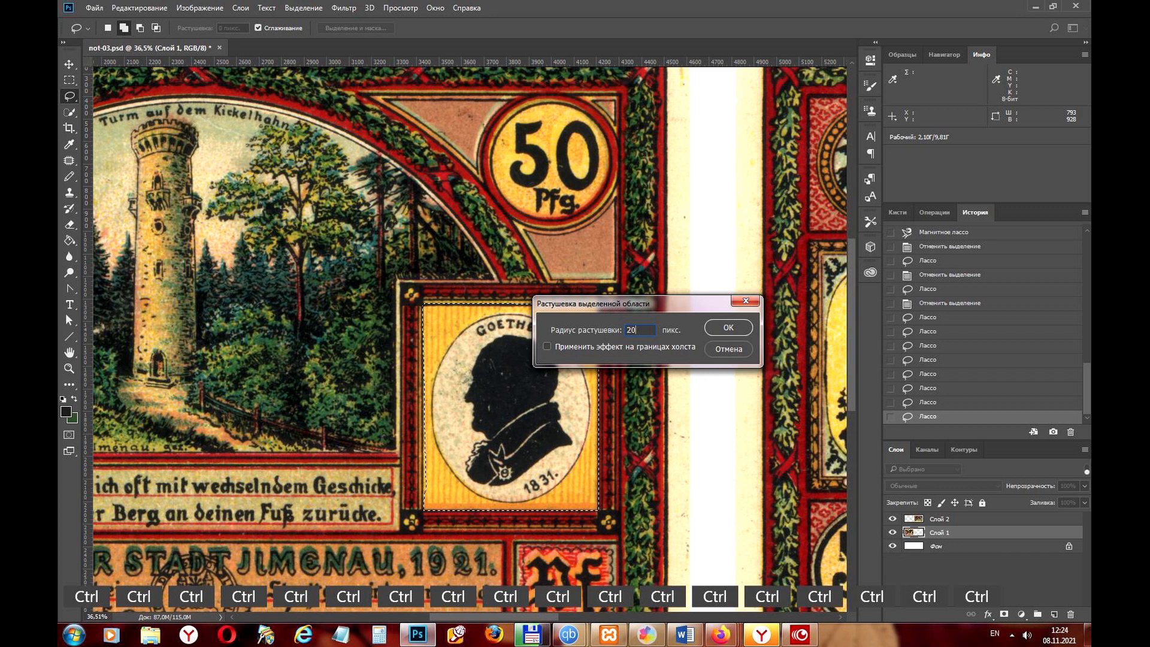
click(725, 329)
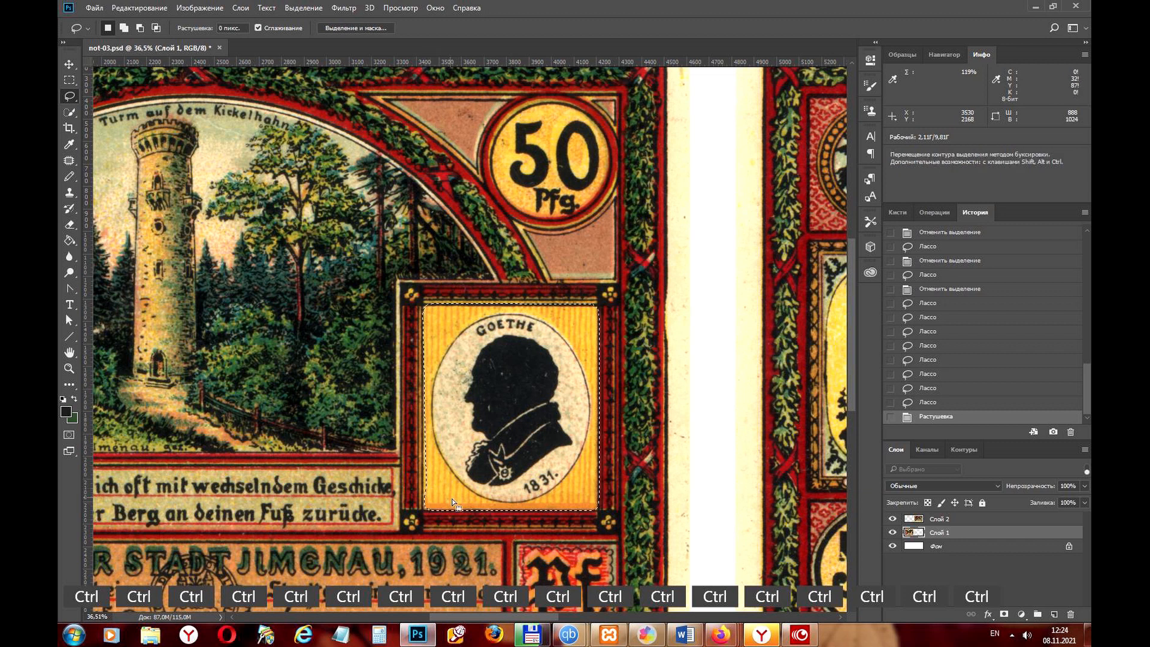
Copy the feathered Goethe panel to a new layer and hide the banknote layer beneath it
scroll(459, 505, up, 3)
key(ctrl+j)
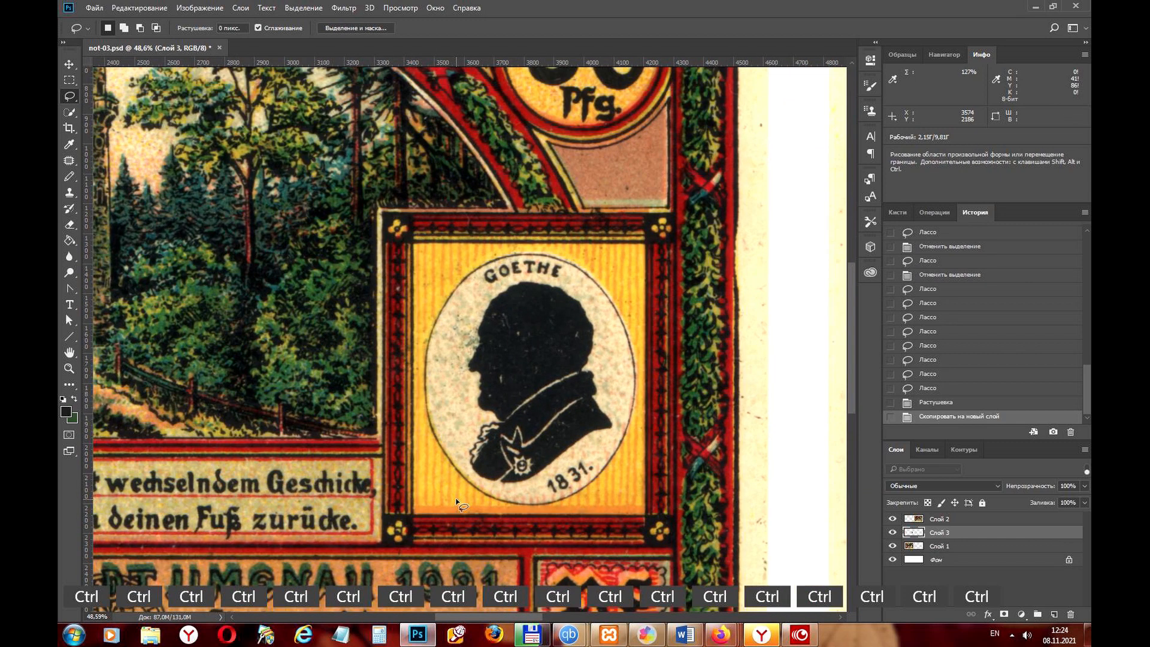
click(892, 546)
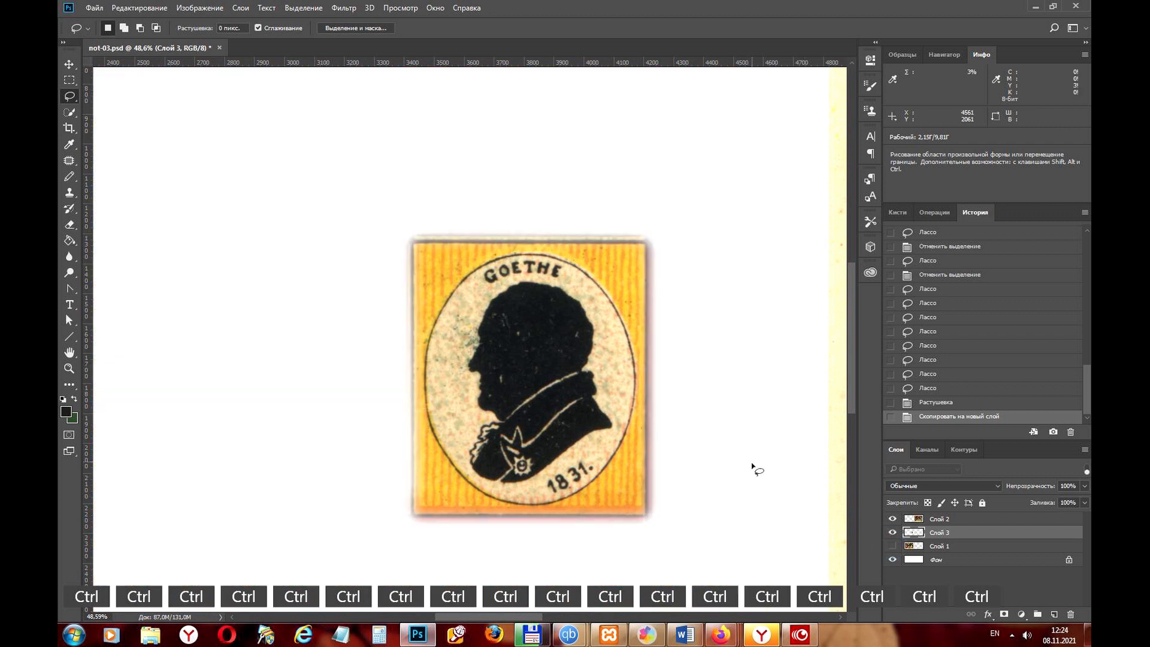
Fill the background layer with the dark green background colour and examine the soft edges of the copied Goethe panel
ctrl+click(755, 468)
key(ctrl+BackSpace)
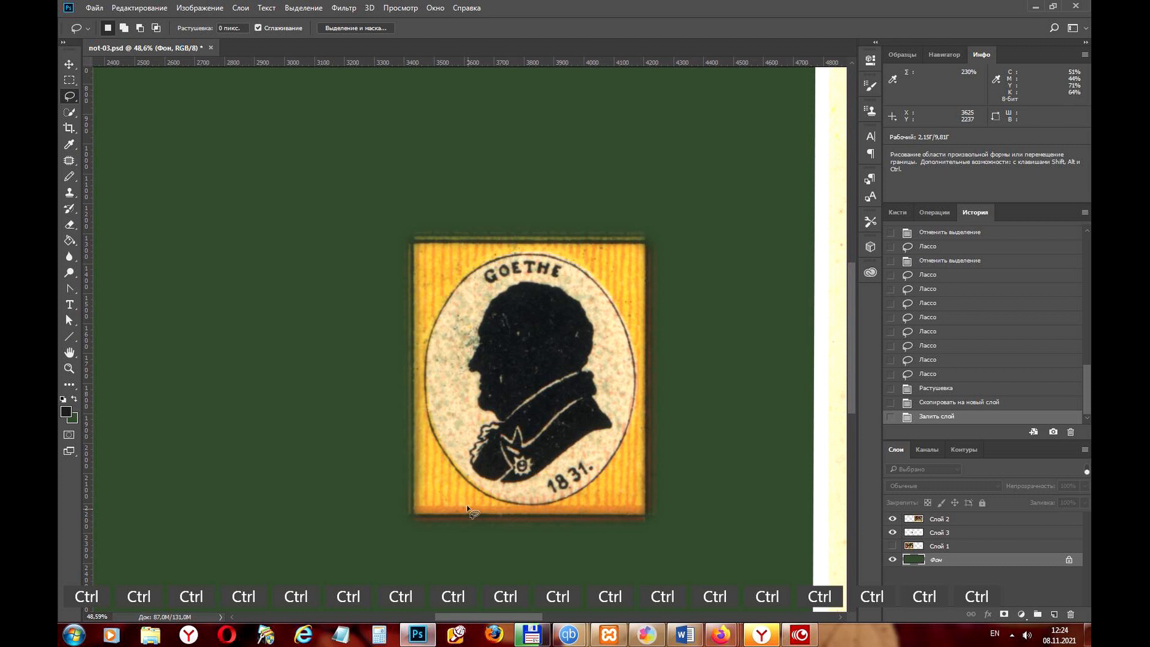
scroll(453, 238, up, 6)
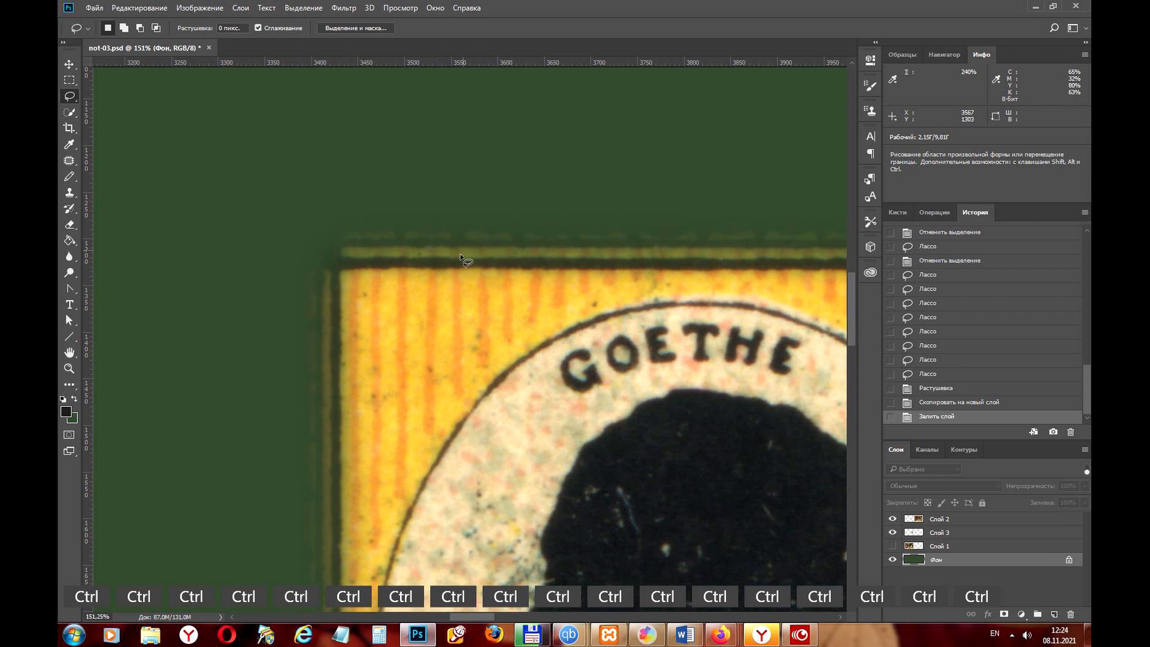
scroll(418, 397, down, 3)
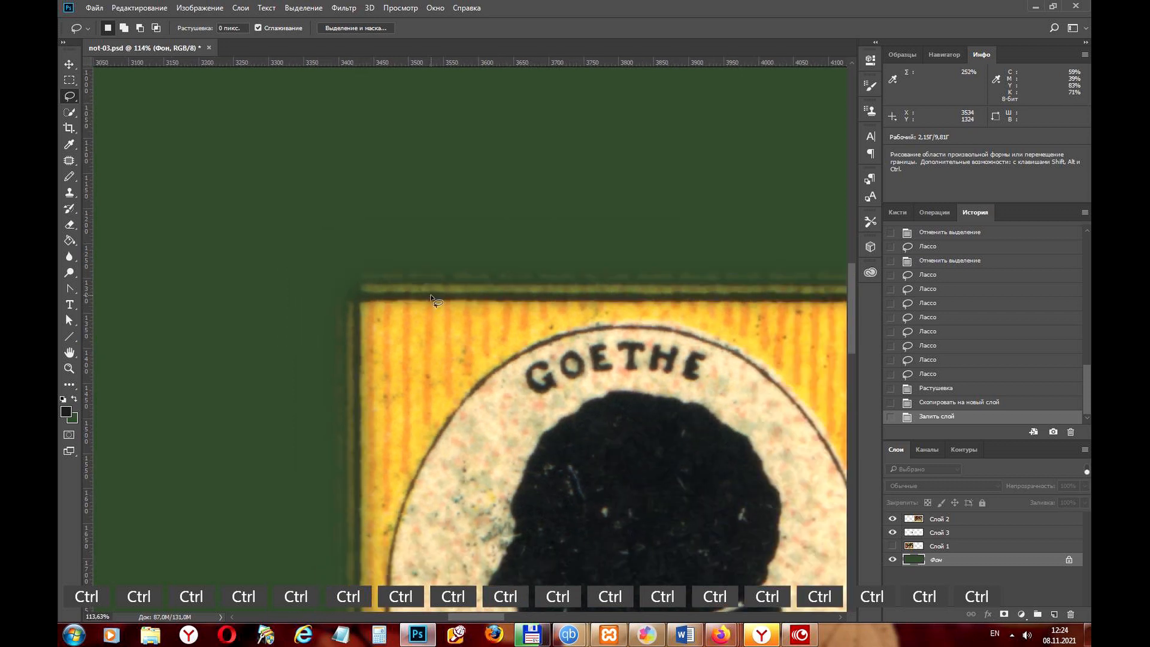
scroll(422, 405, down, 5)
scroll(465, 534, up, 3)
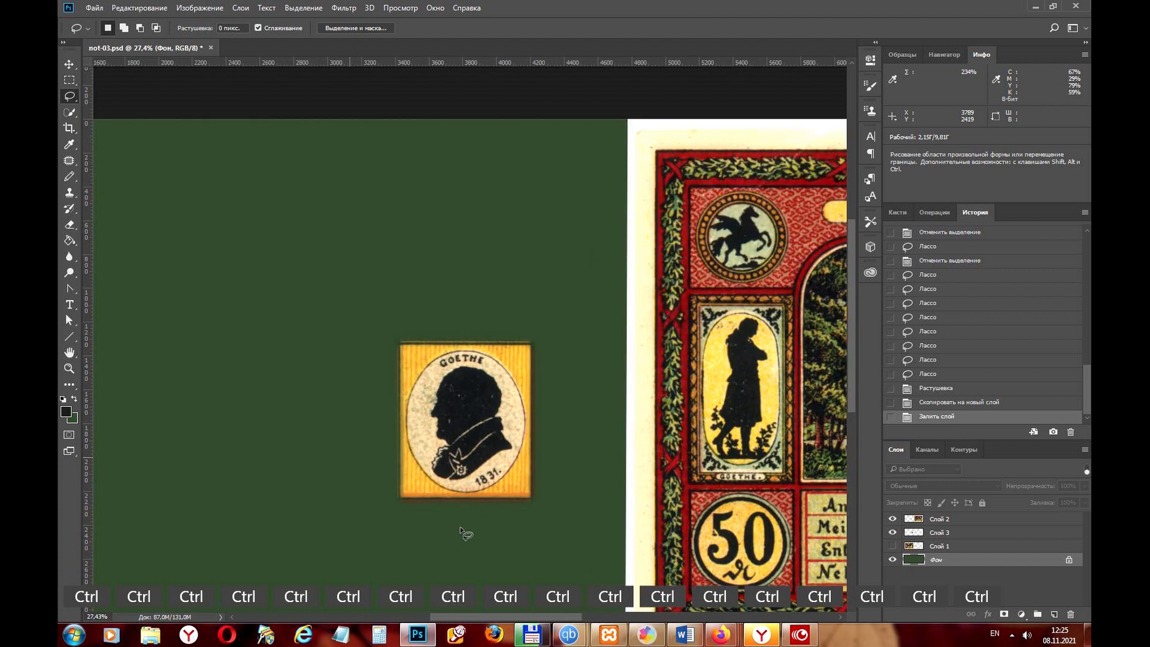
scroll(461, 530, up, 3)
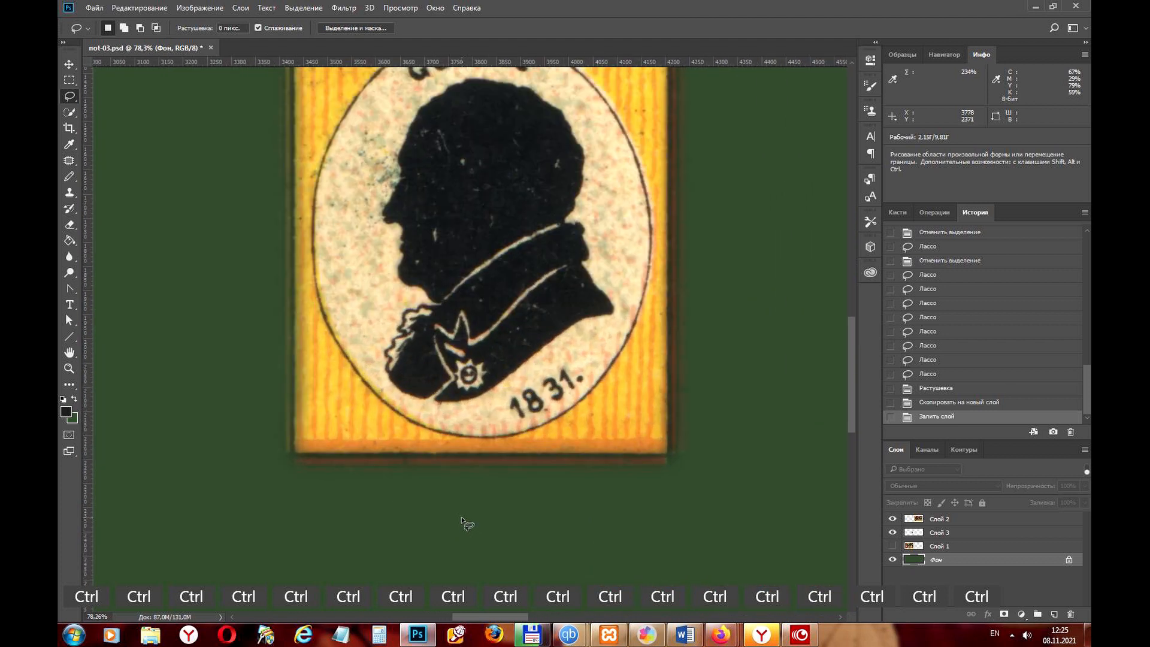
scroll(539, 300, up, 2)
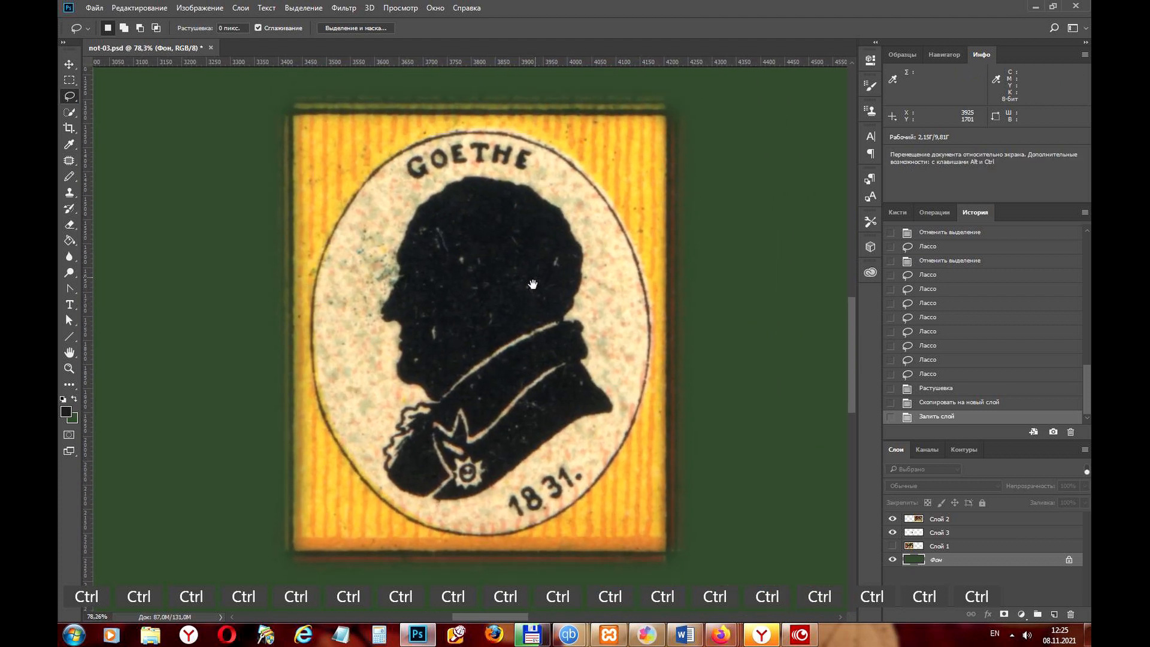
scroll(532, 302, down, 2)
Show the banknote layer again and revert the document to the last Lasso state before the feathering
click(893, 546)
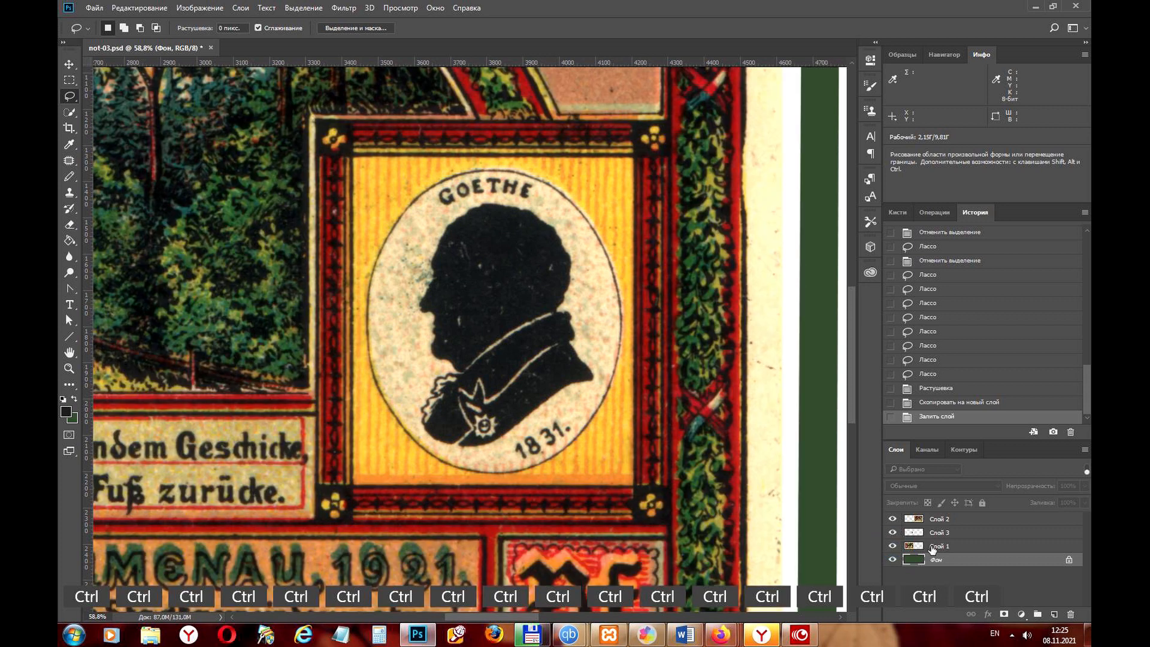
click(928, 373)
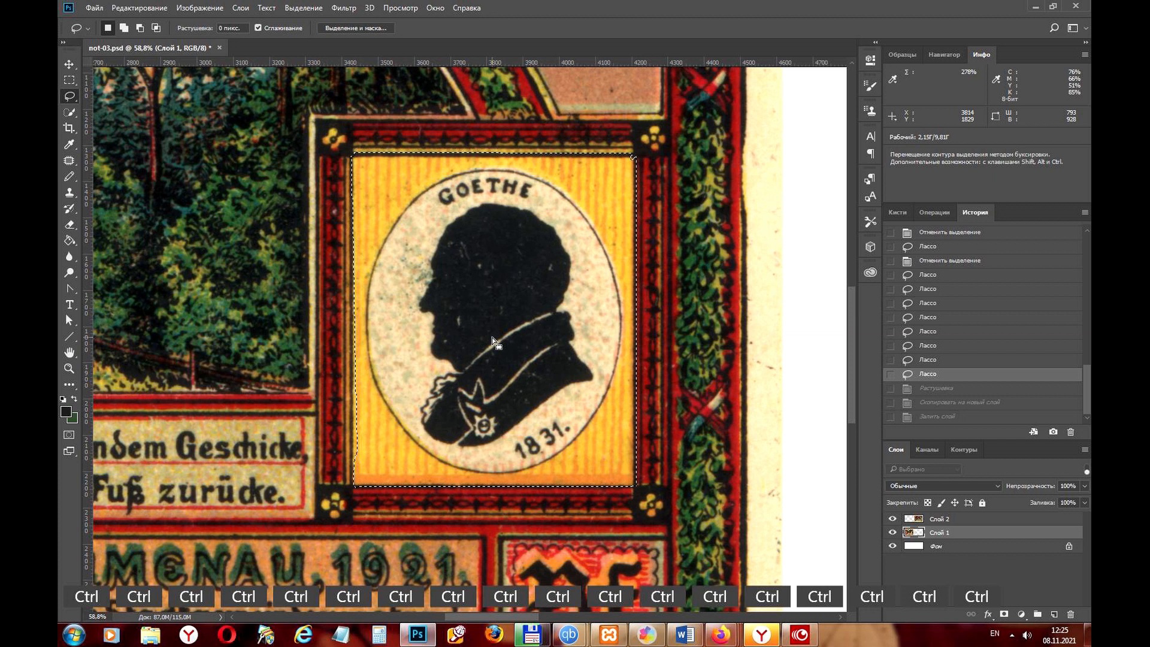
Apply a Gaussian Blur with a radius of 4.6 pixels inside the unfeathered Goethe panel selection and clear the selection
click(346, 9)
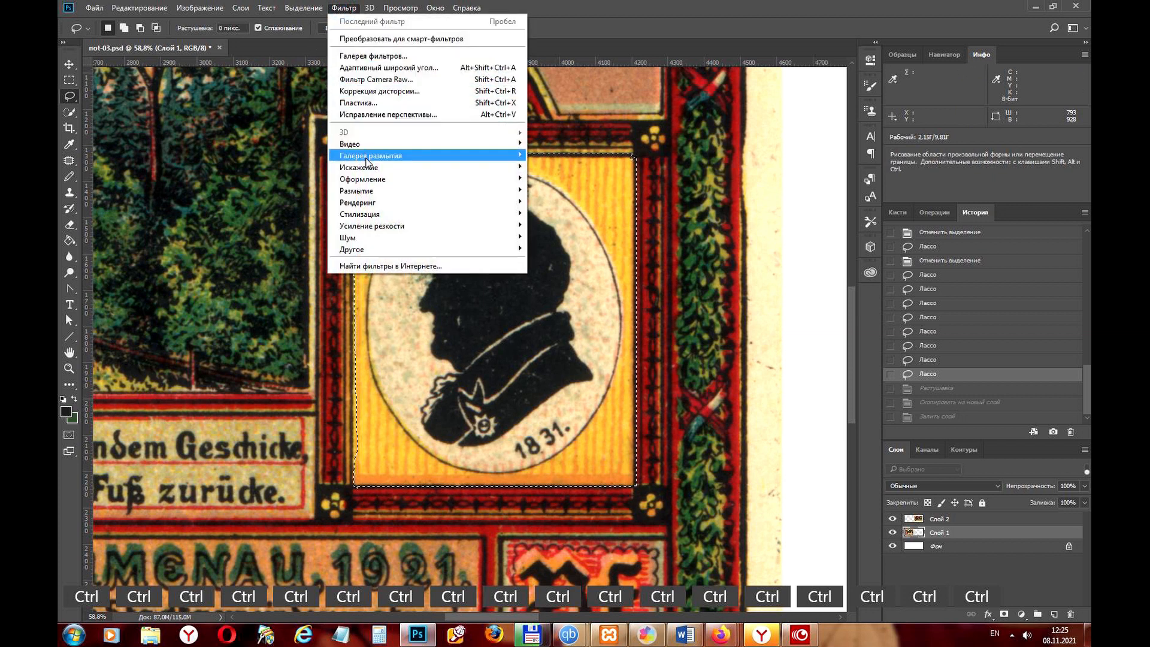
mouse_move(370, 180)
key(d)
key(space)
key(space)
key(space)
key(space)
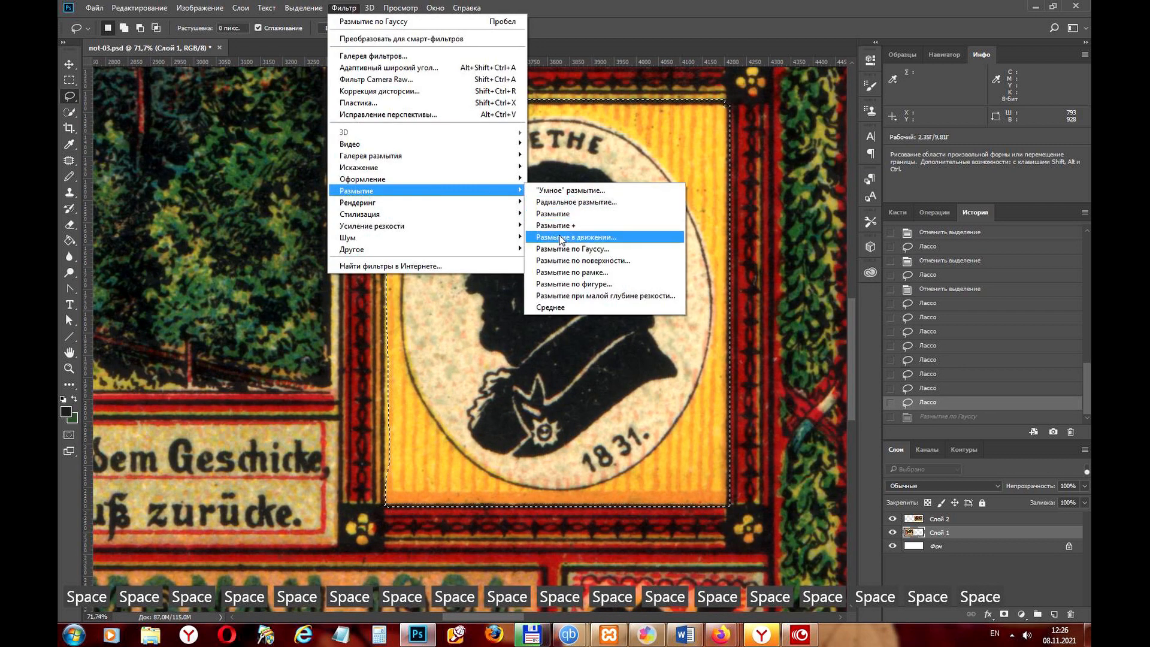
click(566, 248)
click(780, 410)
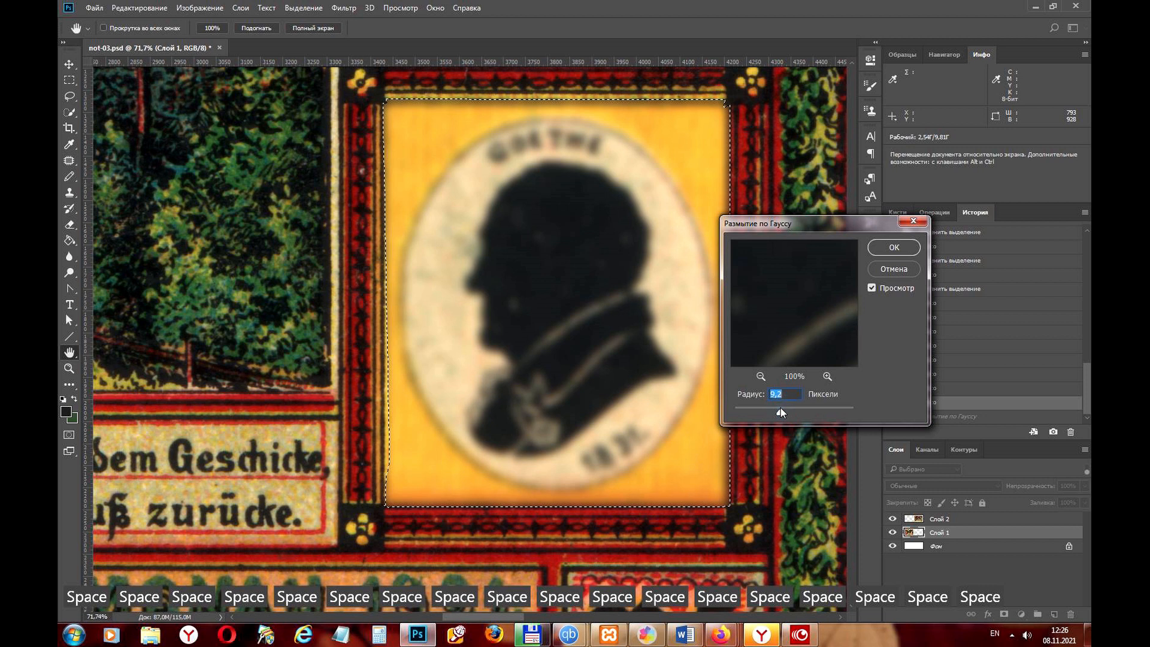
mouse_move(769, 412)
mouse_down()
mouse_move(742, 414)
mouse_move(763, 410)
mouse_up()
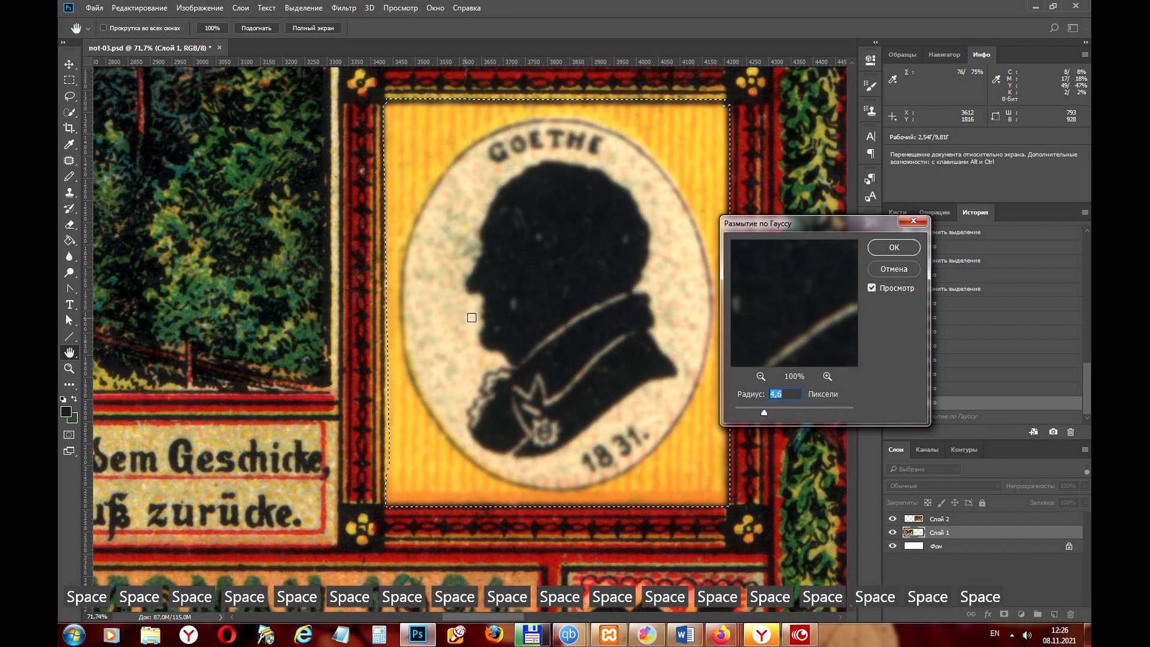
click(894, 248)
scroll(423, 531, up, 5)
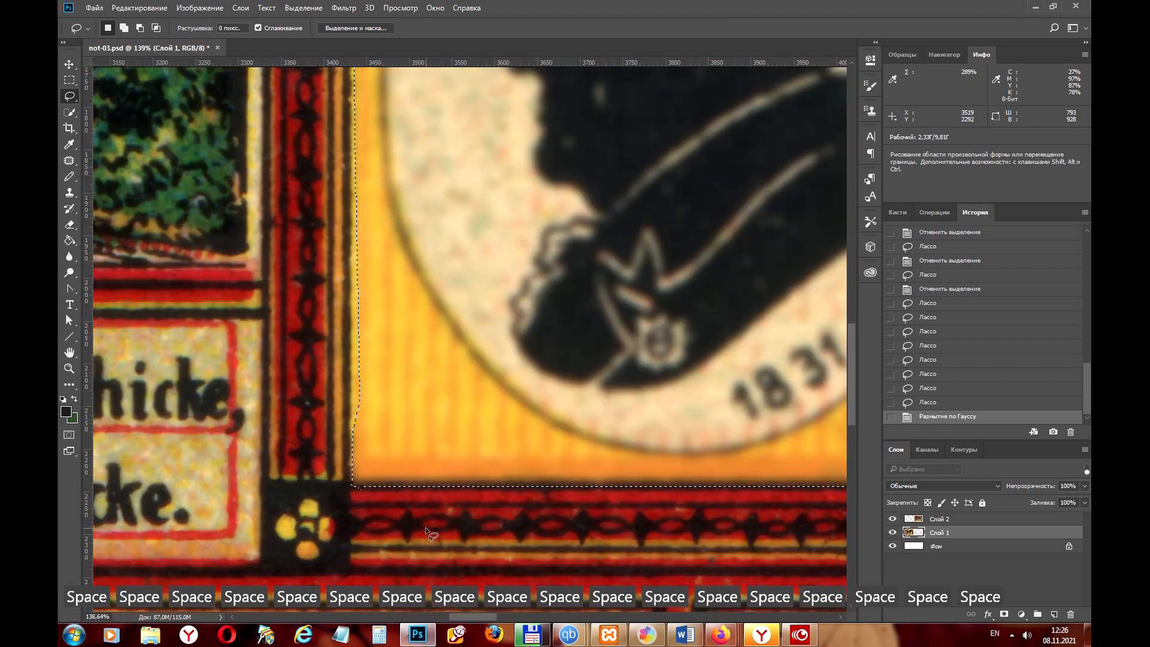
key(ctrl+d)
Examine the transition between the blurred Goethe panel and its unblurred red frame at high magnification
scroll(423, 500, up, 5)
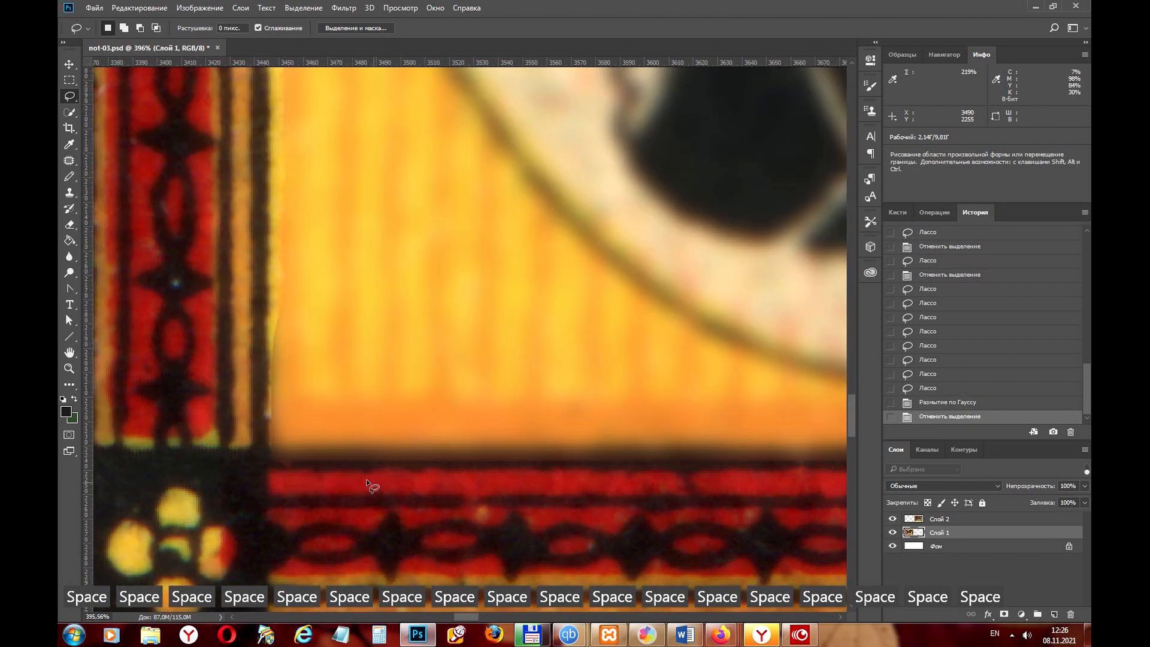
scroll(372, 486, up, 4)
key(space)
drag(263, 209, 418, 398)
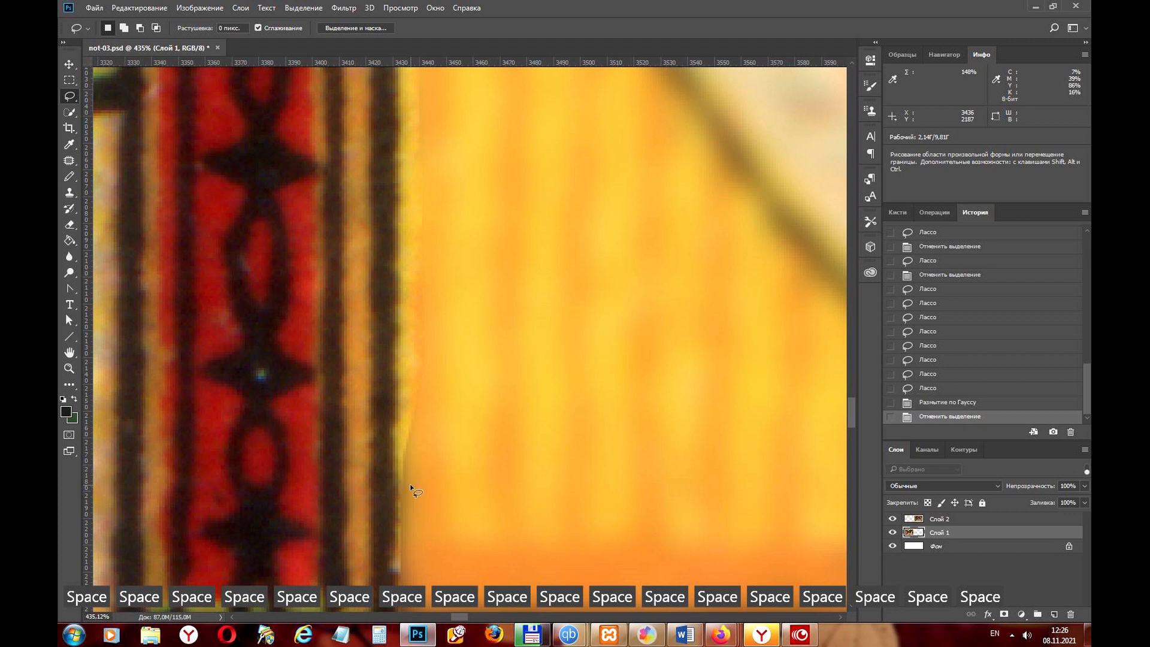
scroll(415, 480, down, 1)
scroll(409, 134, up, 5)
scroll(483, 219, down, 3)
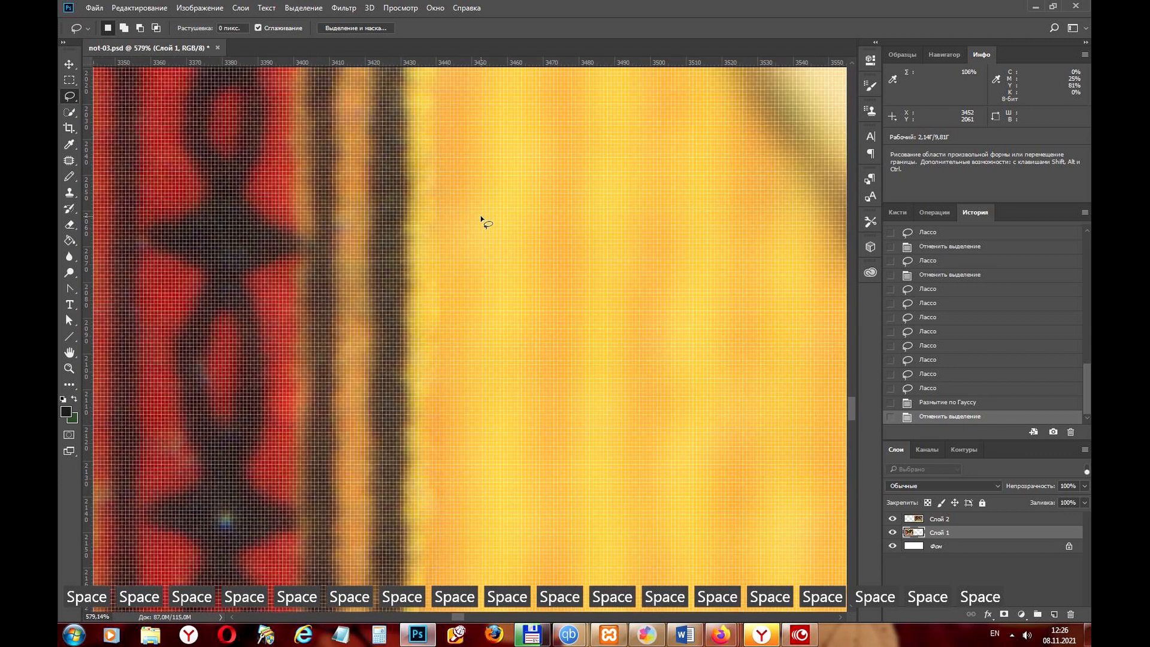
key(space)
drag(496, 123, 453, 453)
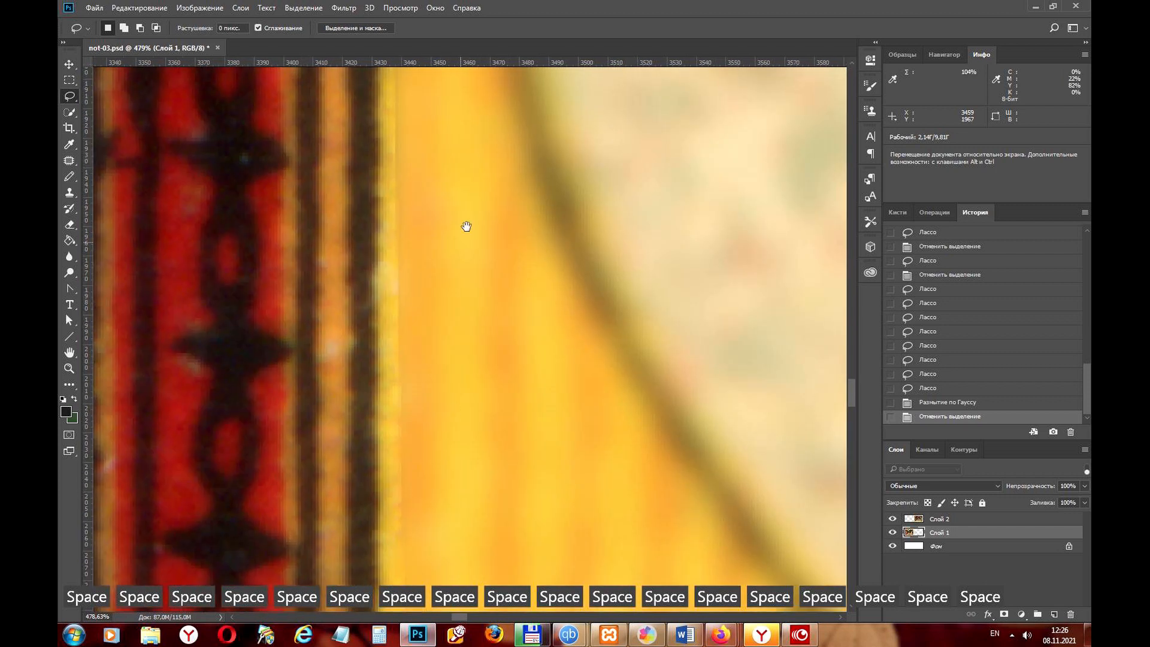
drag(465, 227, 408, 593)
drag(366, 183, 378, 646)
drag(427, 237, 413, 619)
drag(398, 252, 404, 609)
drag(437, 519, 414, 65)
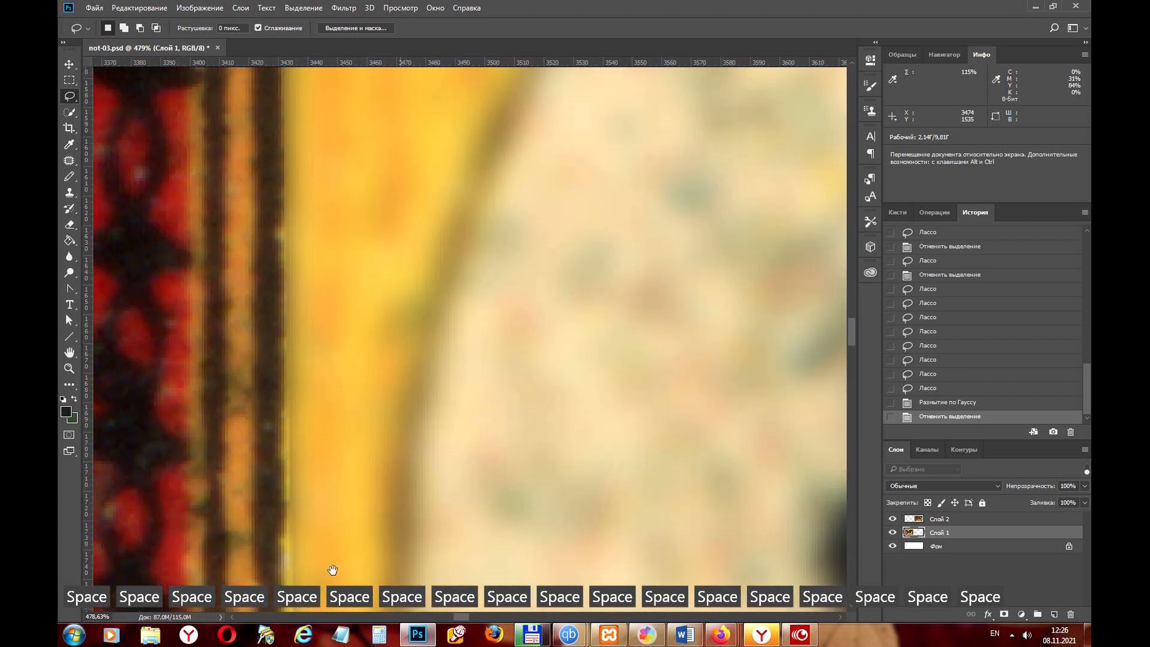
drag(331, 573, 395, 311)
drag(402, 521, 426, 311)
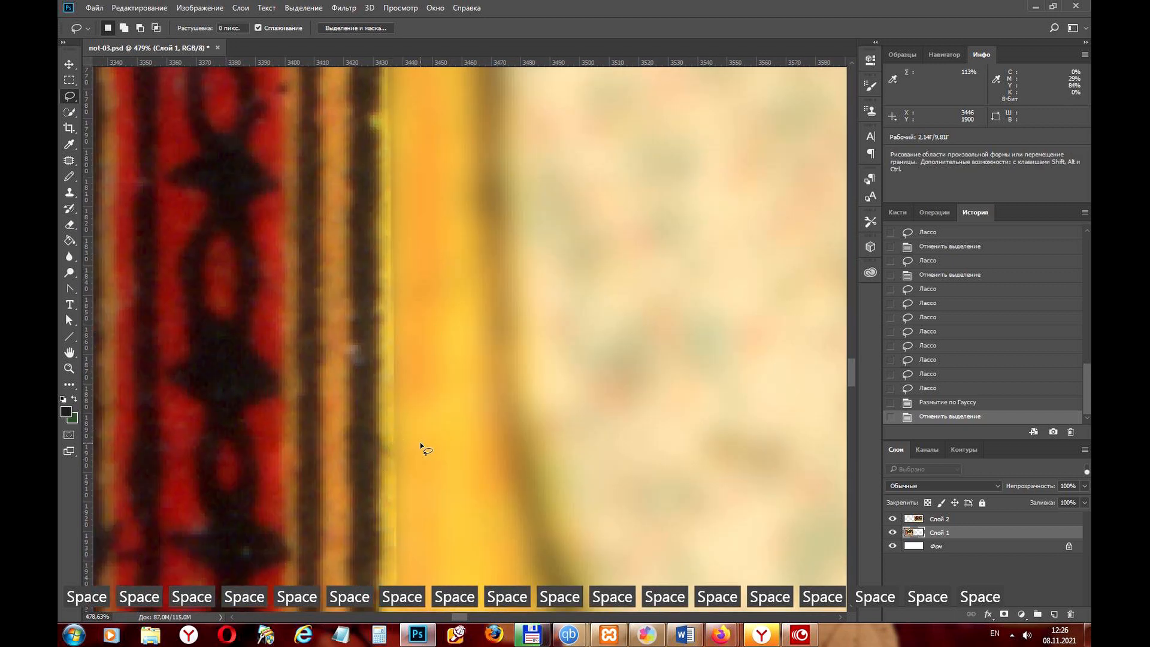
drag(468, 459, 467, 253)
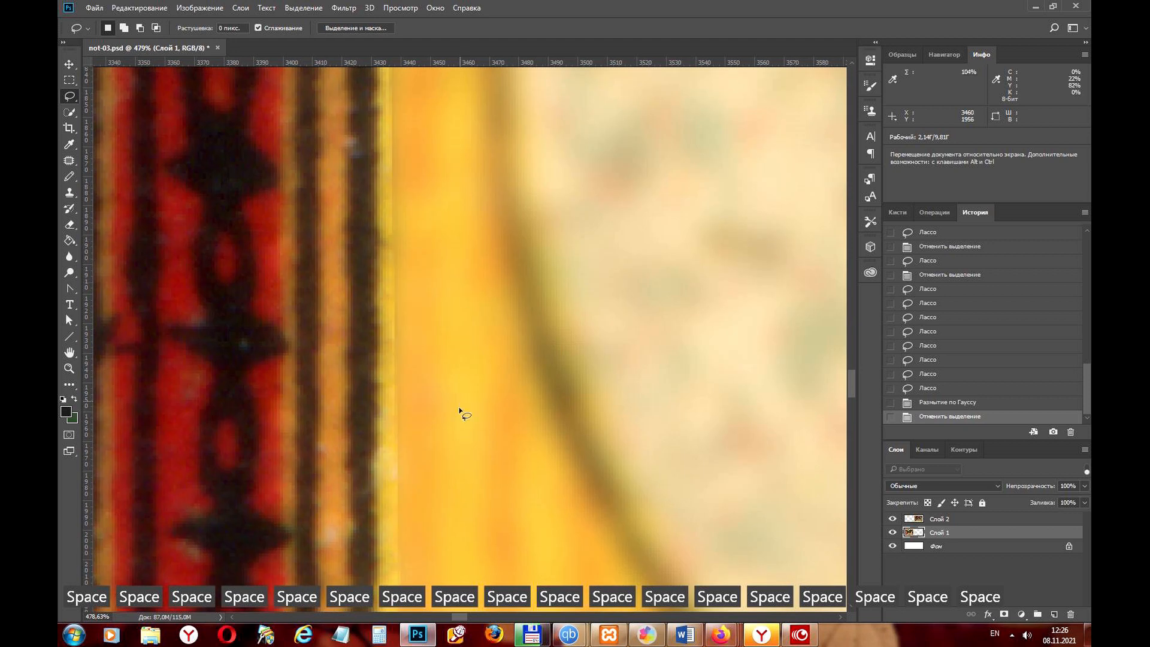
scroll(460, 409, down, 4)
scroll(459, 408, down, 5)
Undo the deselection and the Gaussian Blur, and feather the Goethe panel selection
key(ctrl+alt+z)
key(ctrl+alt+z)
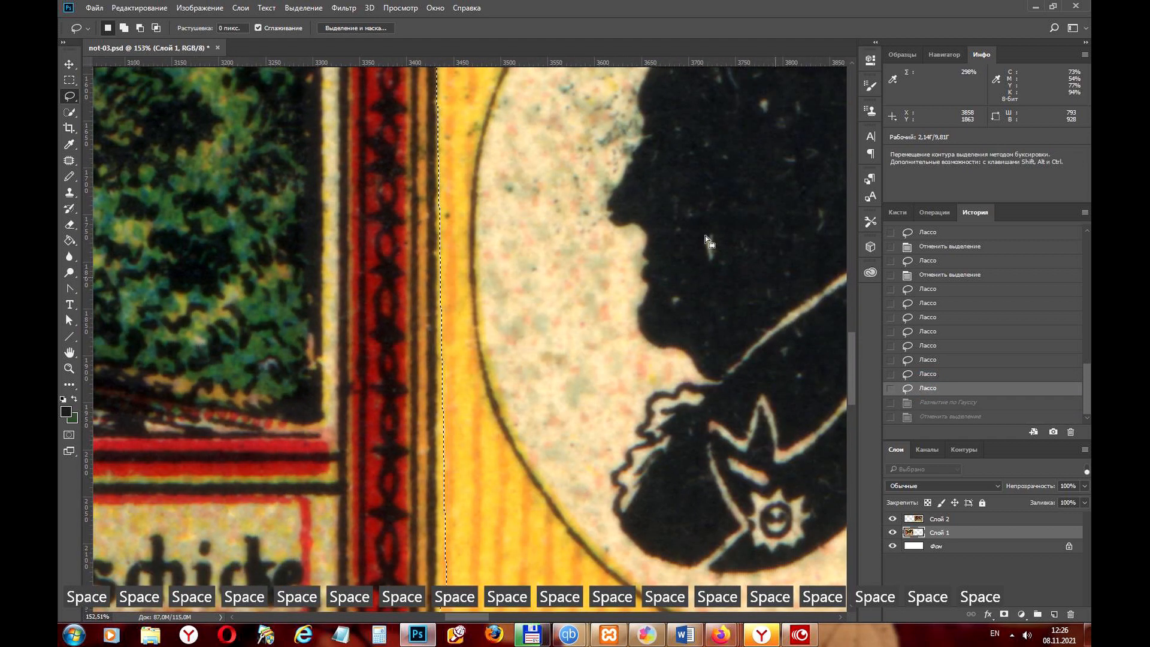
click(305, 8)
click(307, 8)
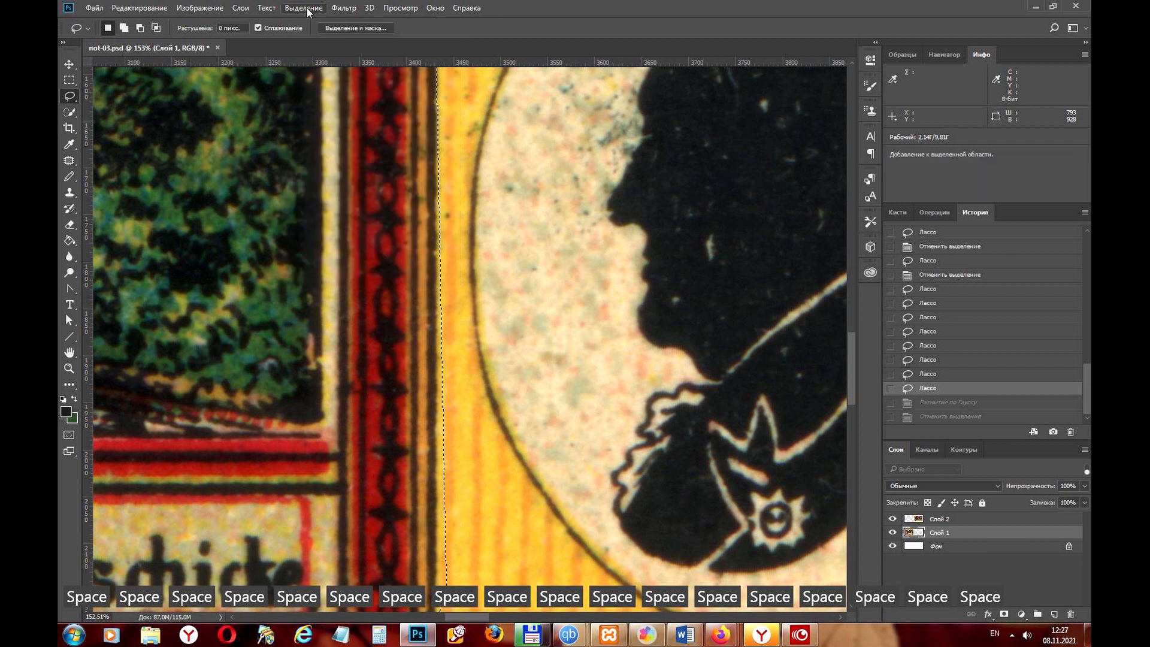
key(shift+F6)
key(Return)
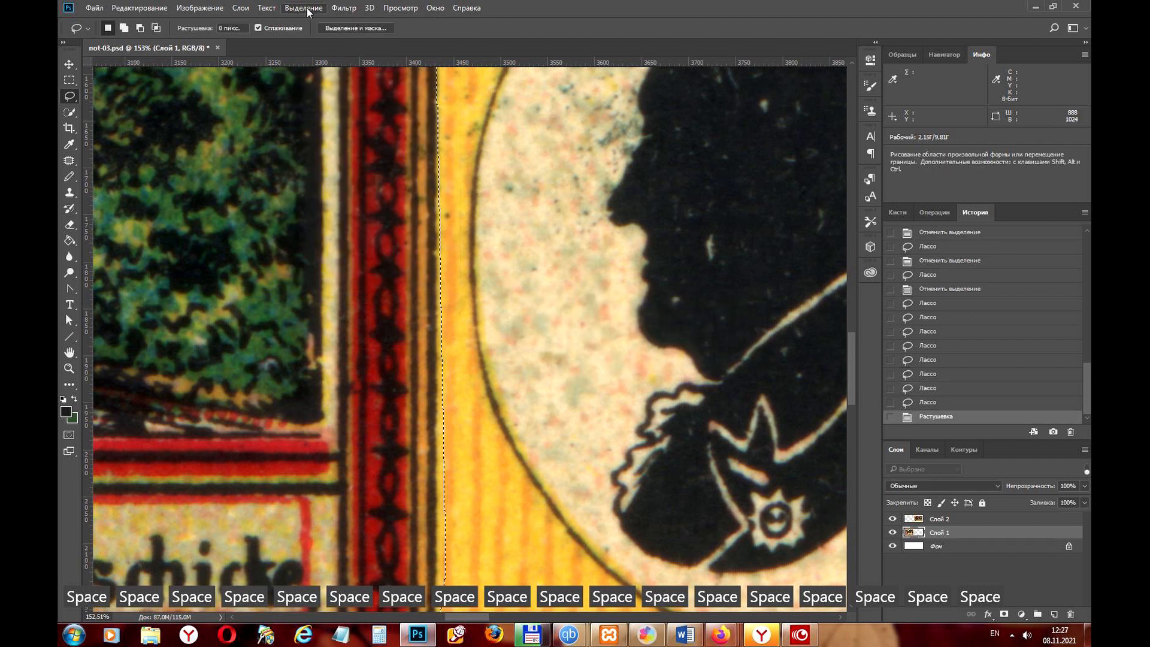
Repeat the last Gaussian Blur on the feathered Goethe panel selection, clear the selection and examine the blurred edge
click(346, 7)
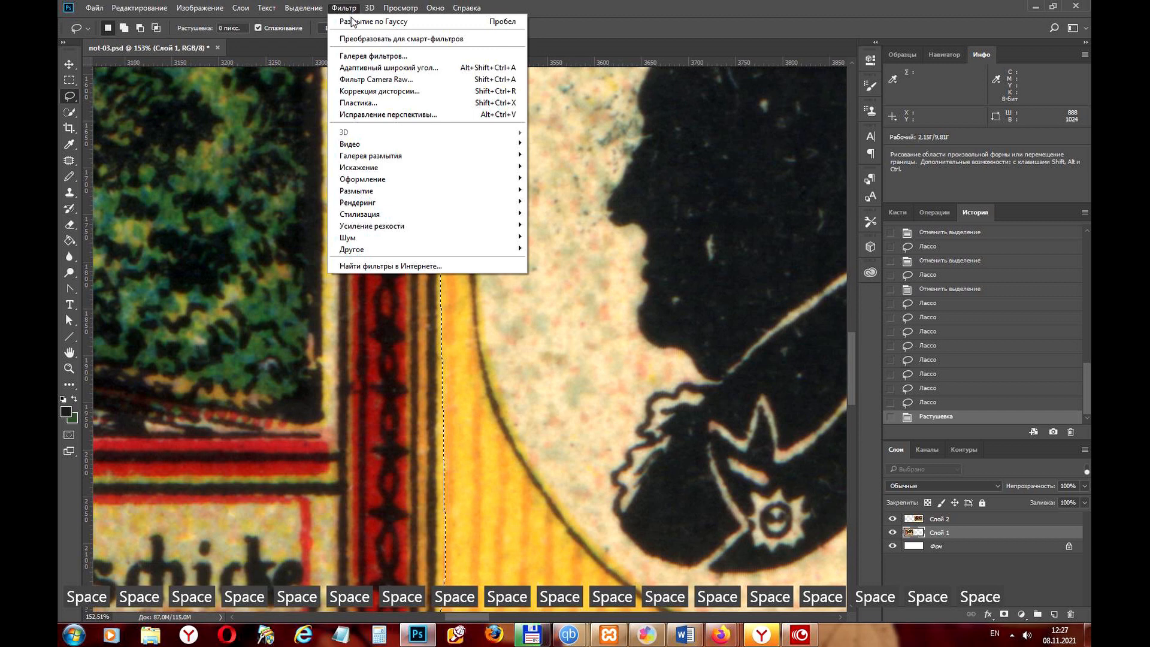
click(352, 21)
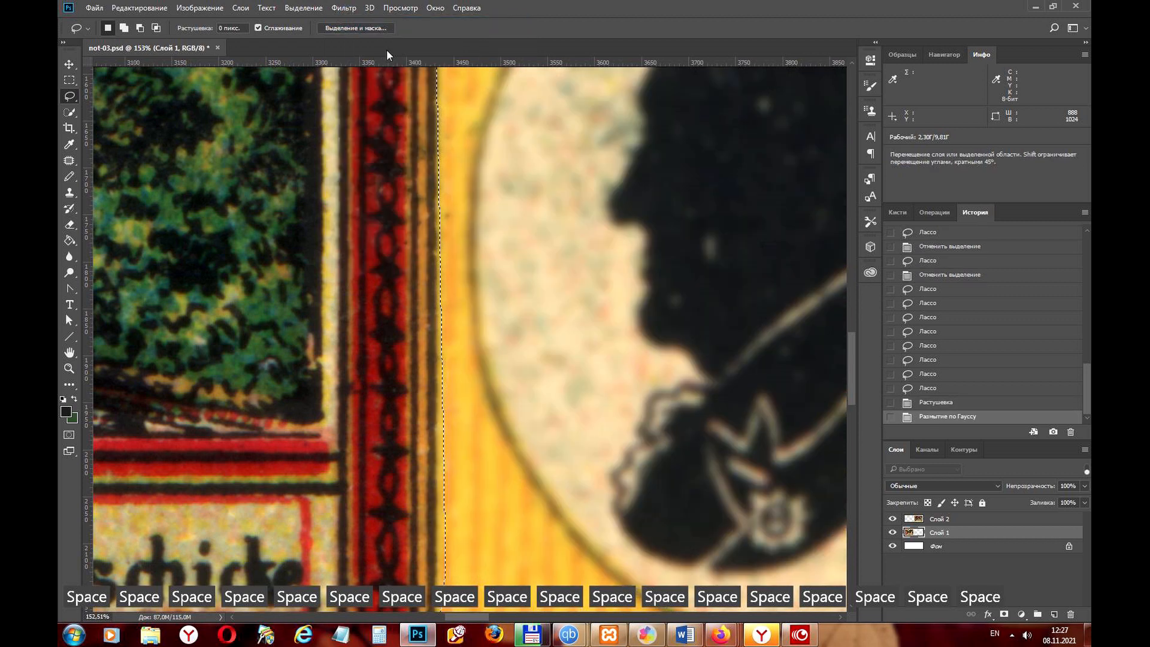
key(ctrl+d)
scroll(448, 382, up, 7)
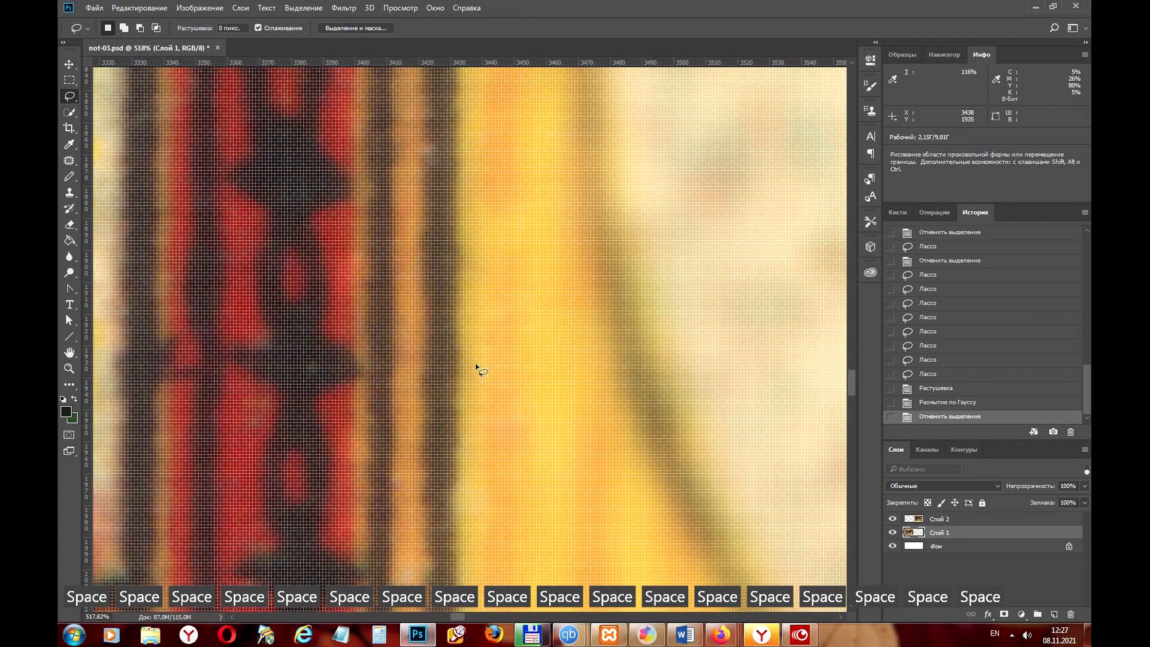
scroll(476, 365, down, 1)
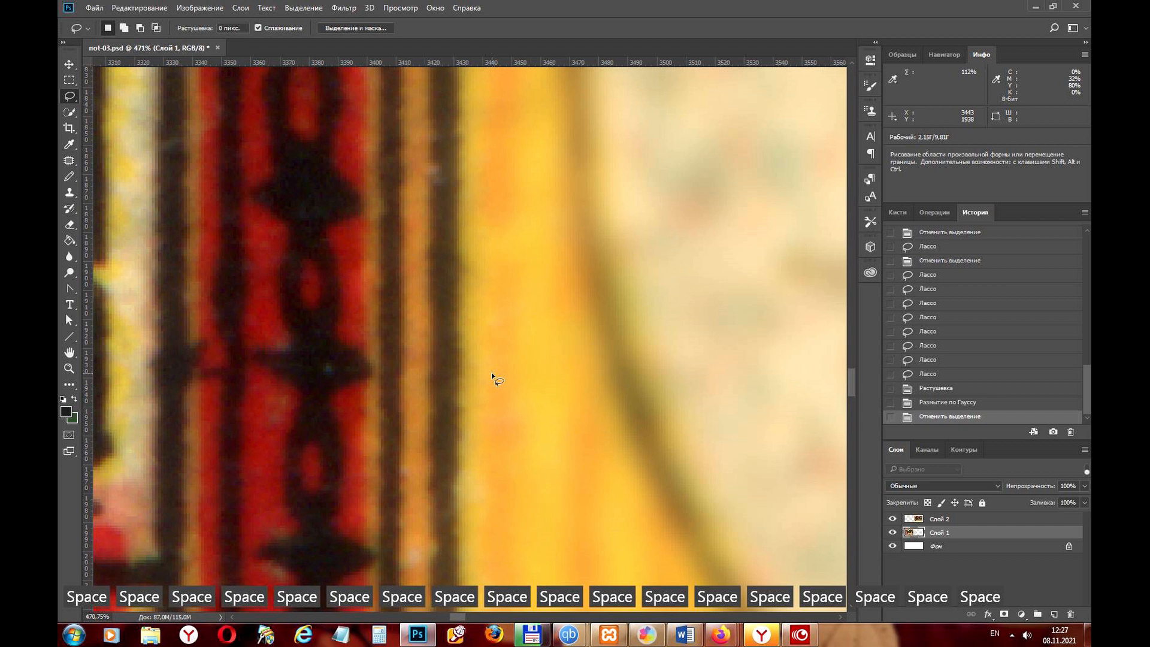
scroll(492, 374, down, 20)
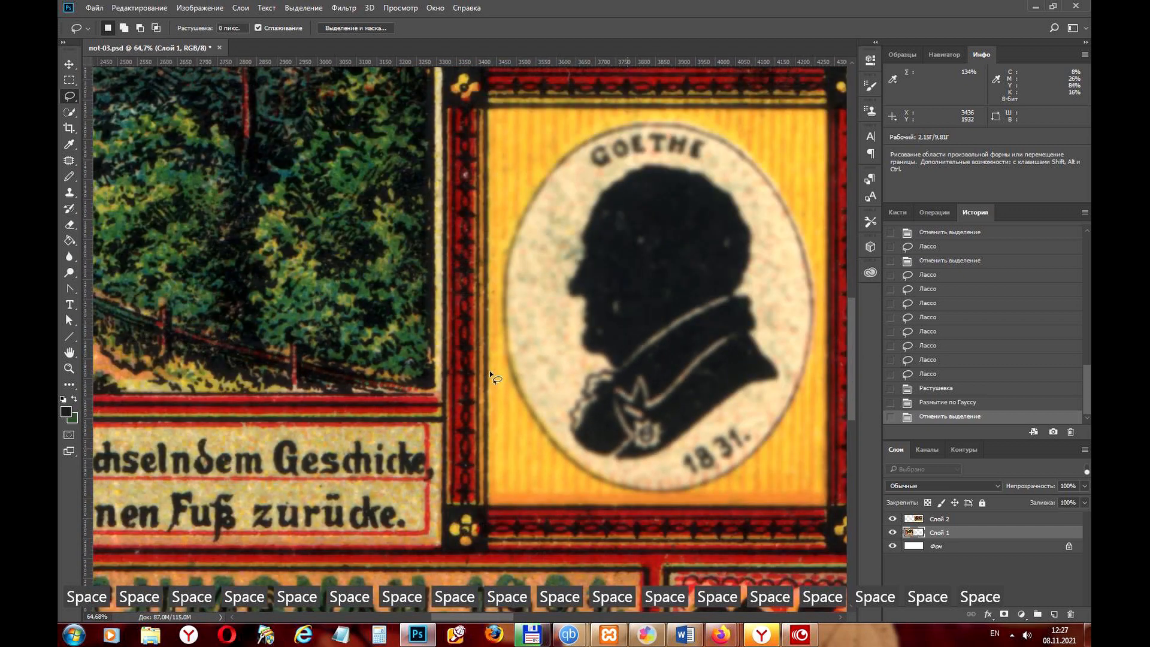
Undo the deselection, the Gaussian Blur and the feathering of the Goethe panel selection
key(ctrl+alt+z)
key(ctrl+alt+z)
key(ctrl+alt+z)
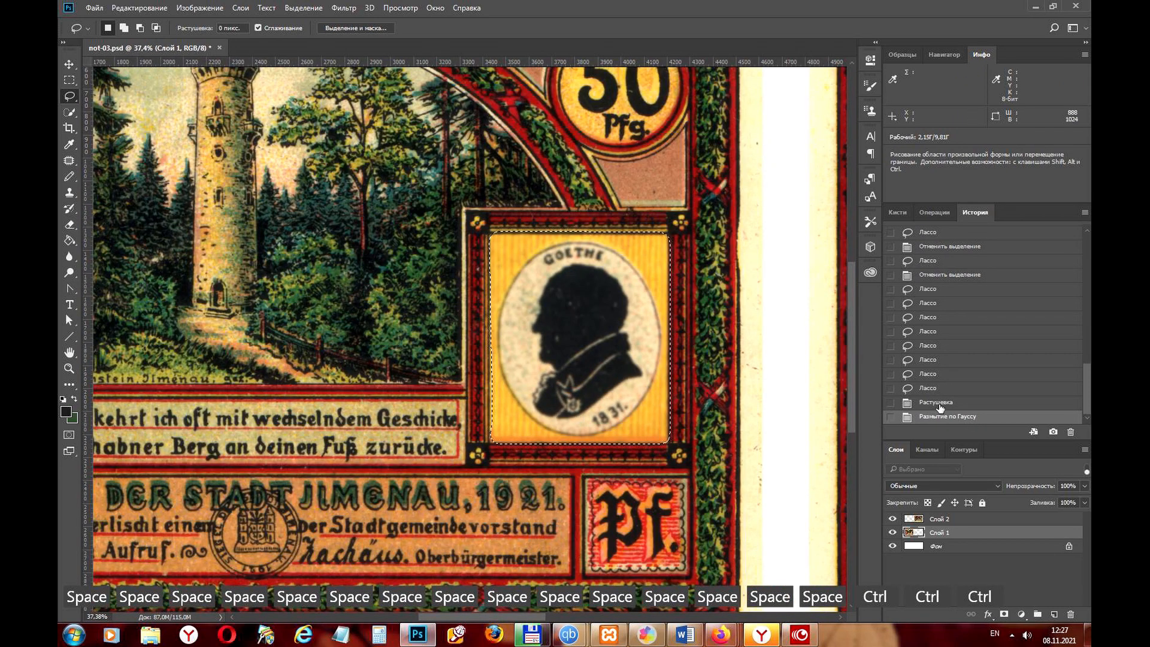
scroll(486, 529, down, 3)
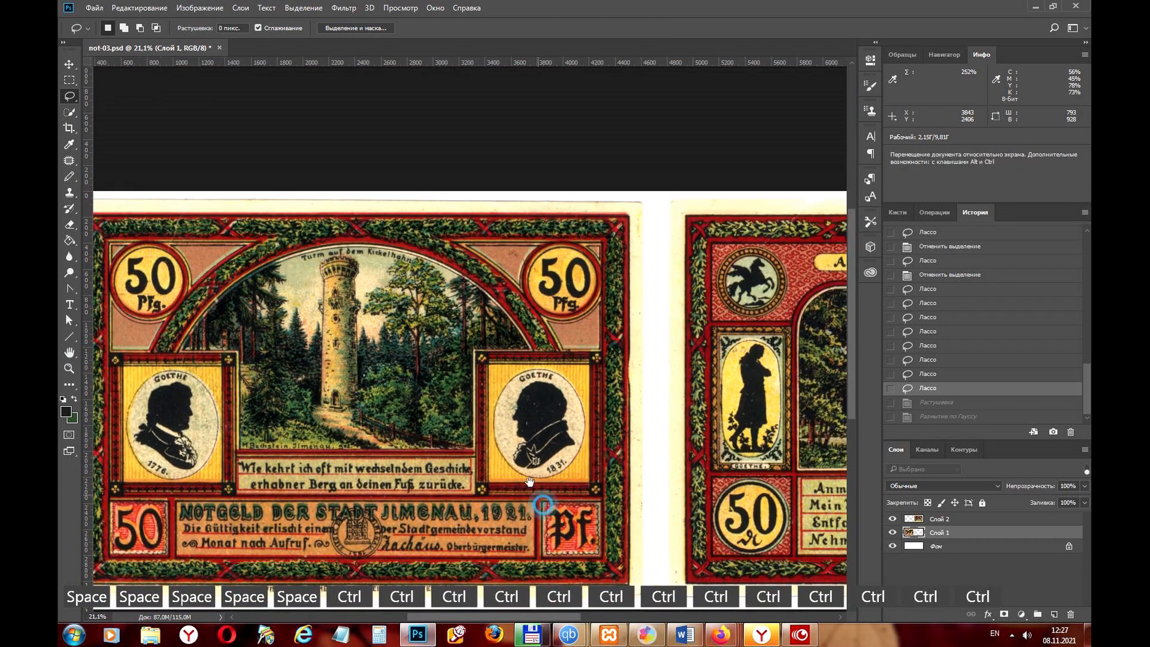
drag(541, 501, 458, 394)
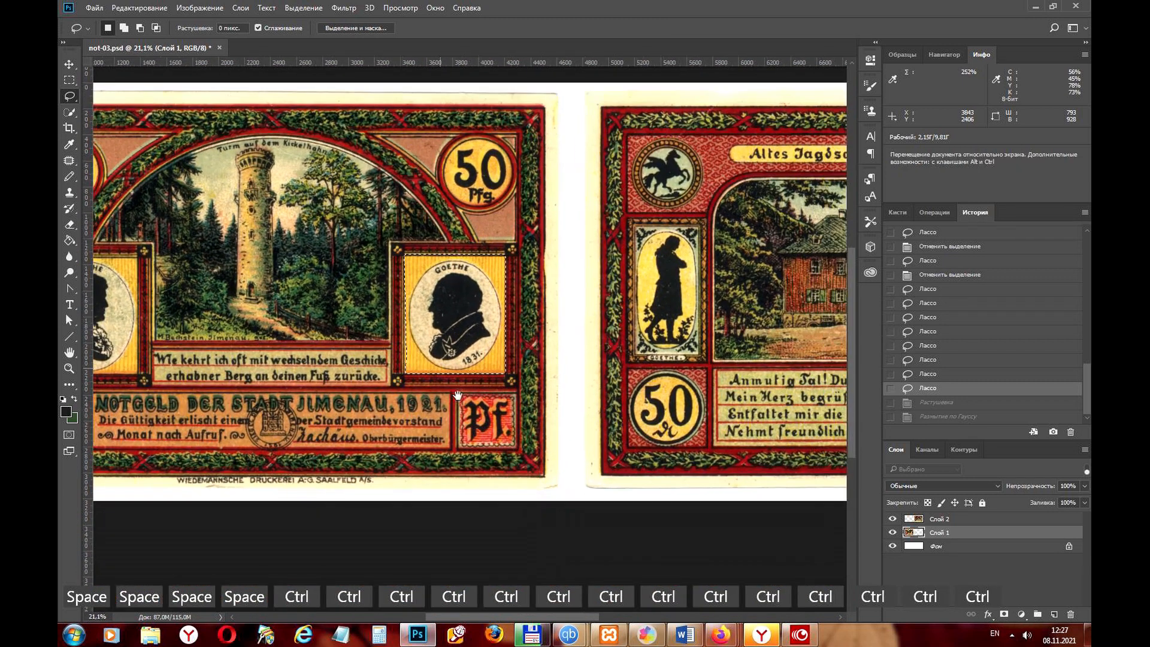
key(ctrl)
key(ctrl)
key(ctrl)
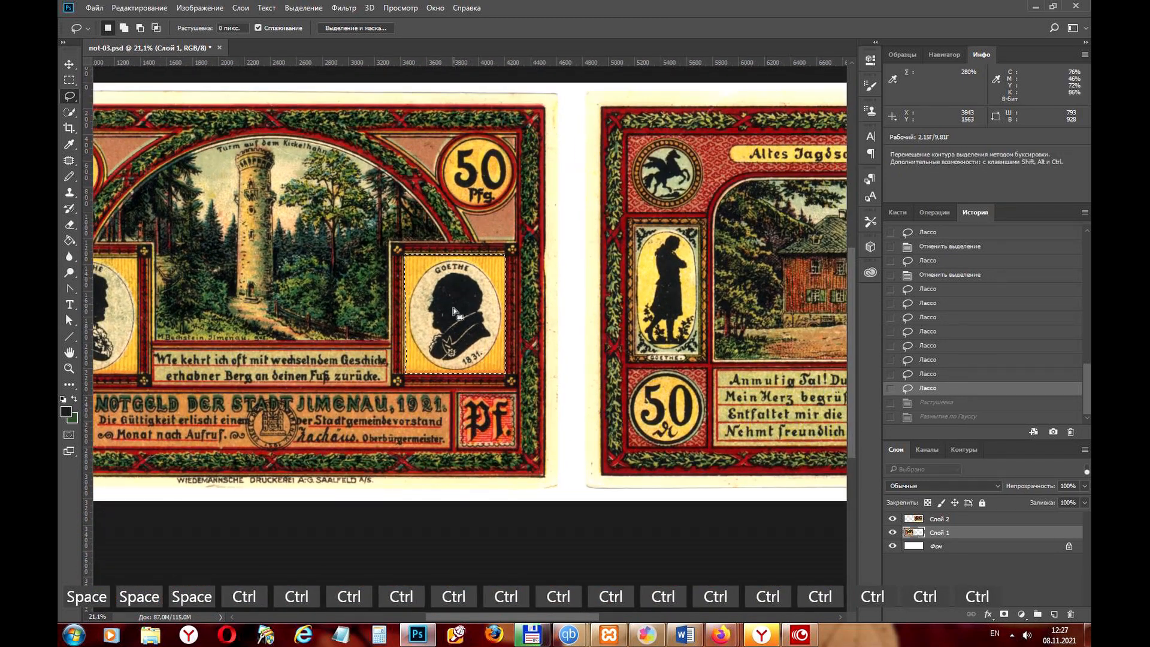
key(d)
ctrl+click(427, 345)
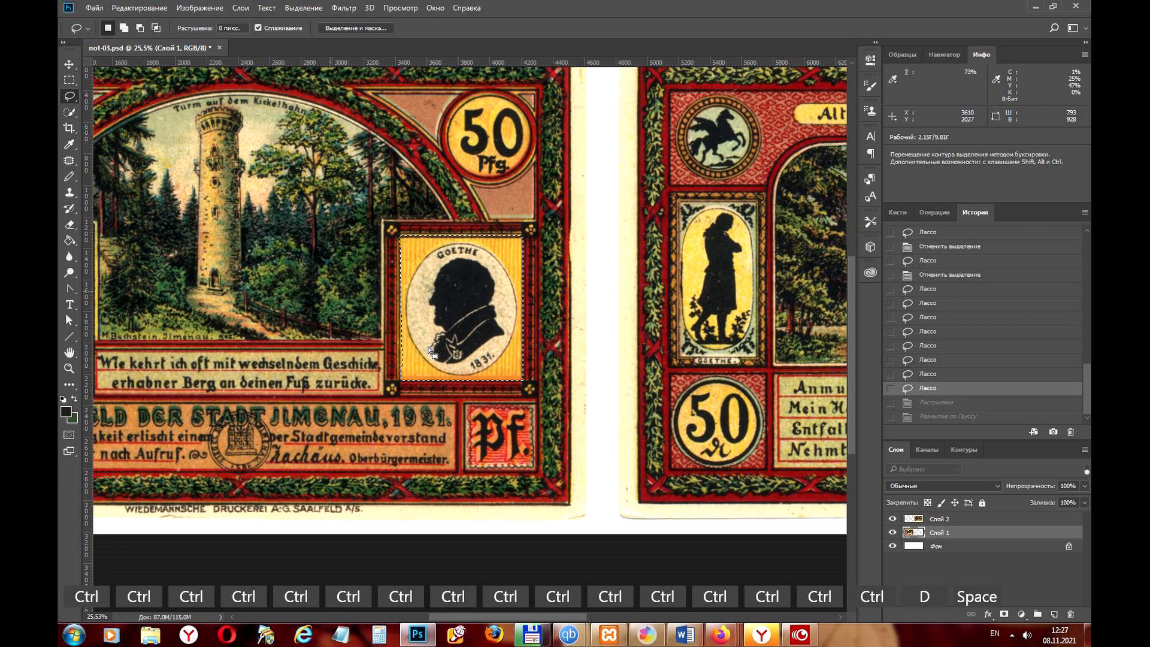
key(space)
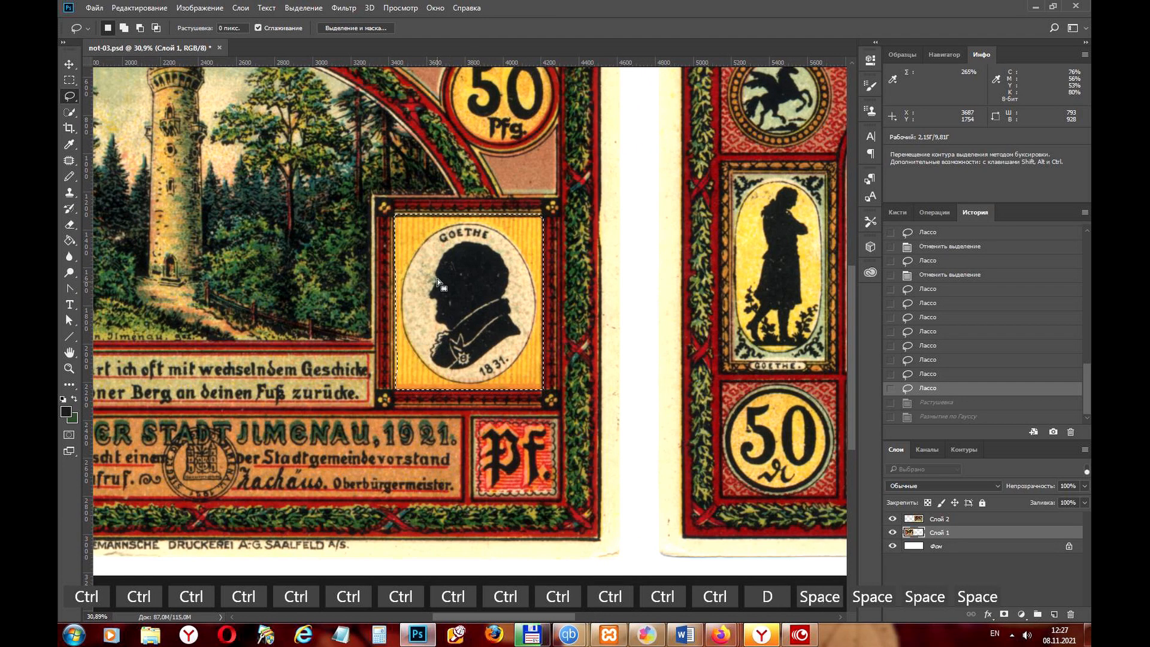
key(space)
key(space)
key(space)
key(space)
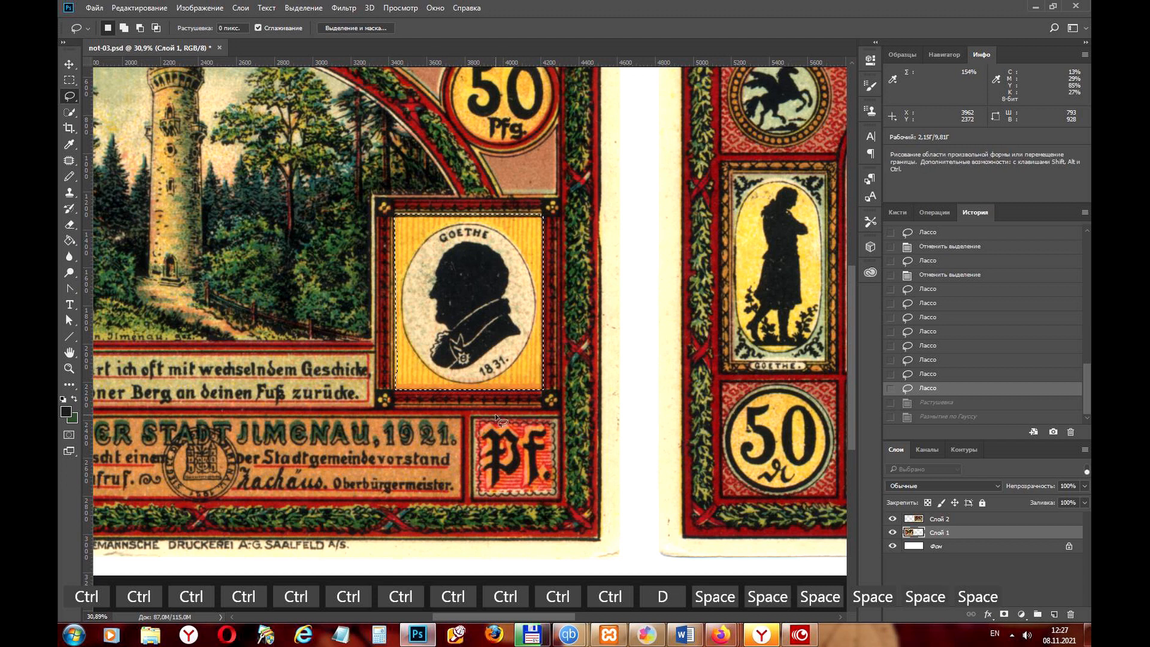
key(space)
key(space)
key(space)
key(space)
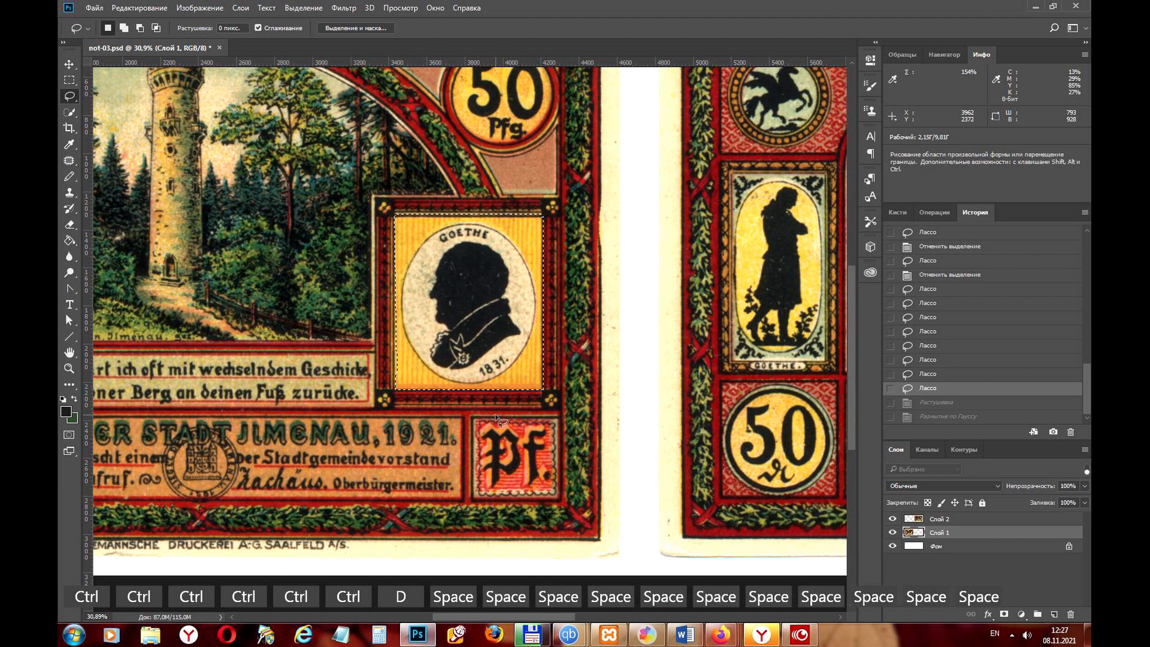
key(space)
key(space)
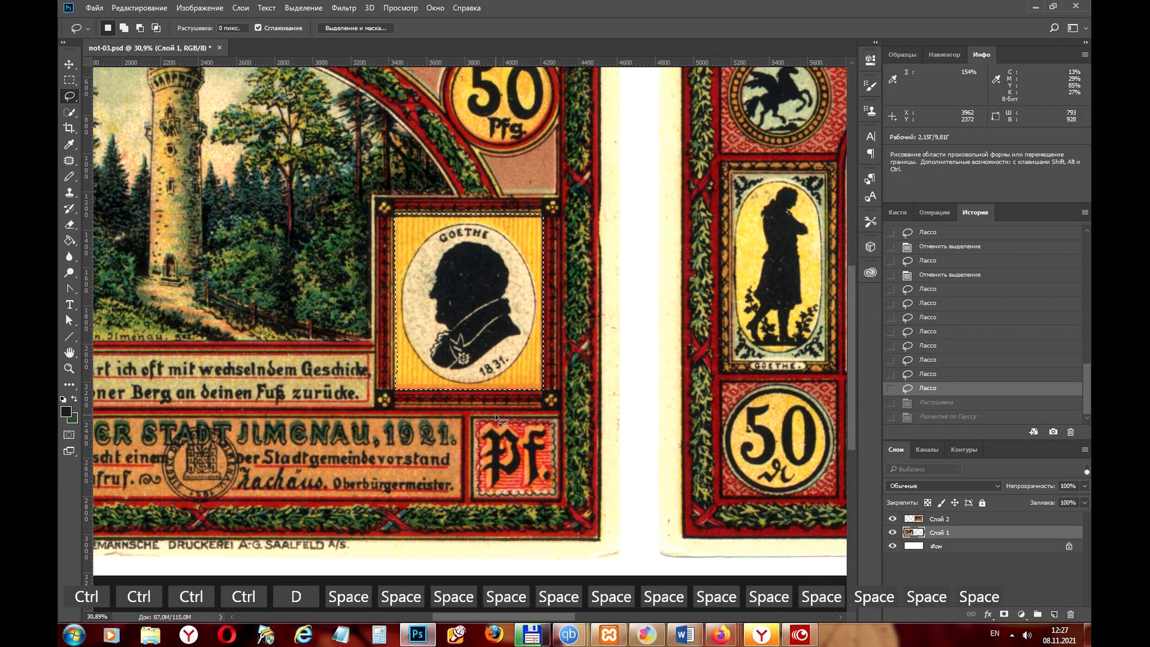
key(space)
key(space)
key(space)
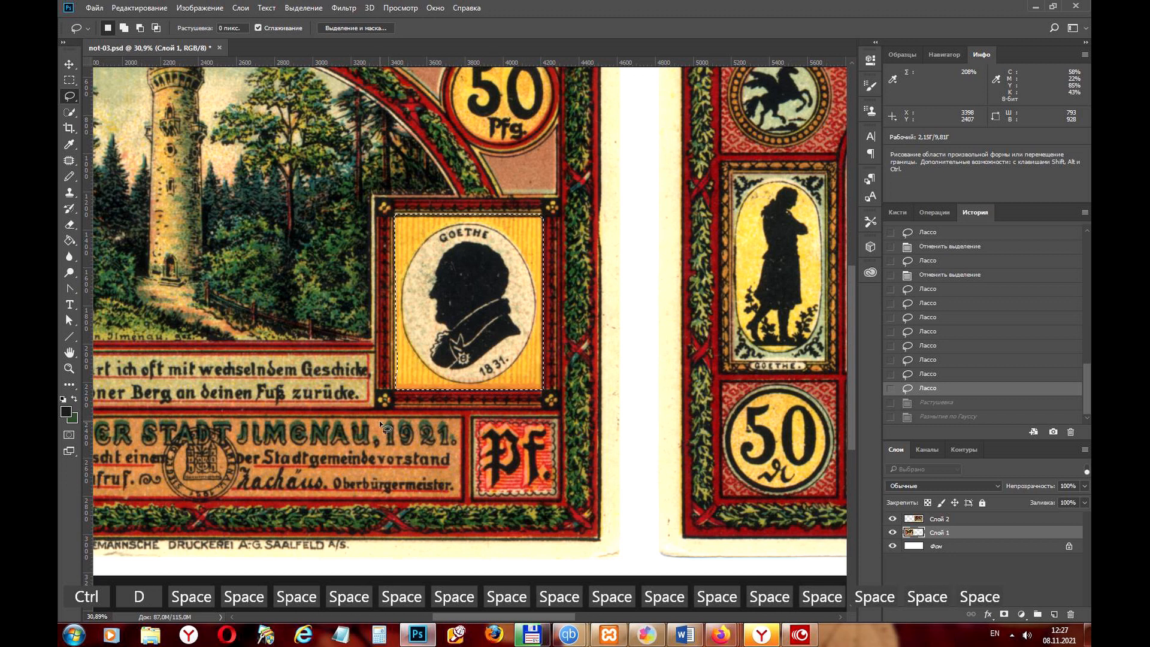
key(shift)
key(shift)
key(shift)
key(shift)
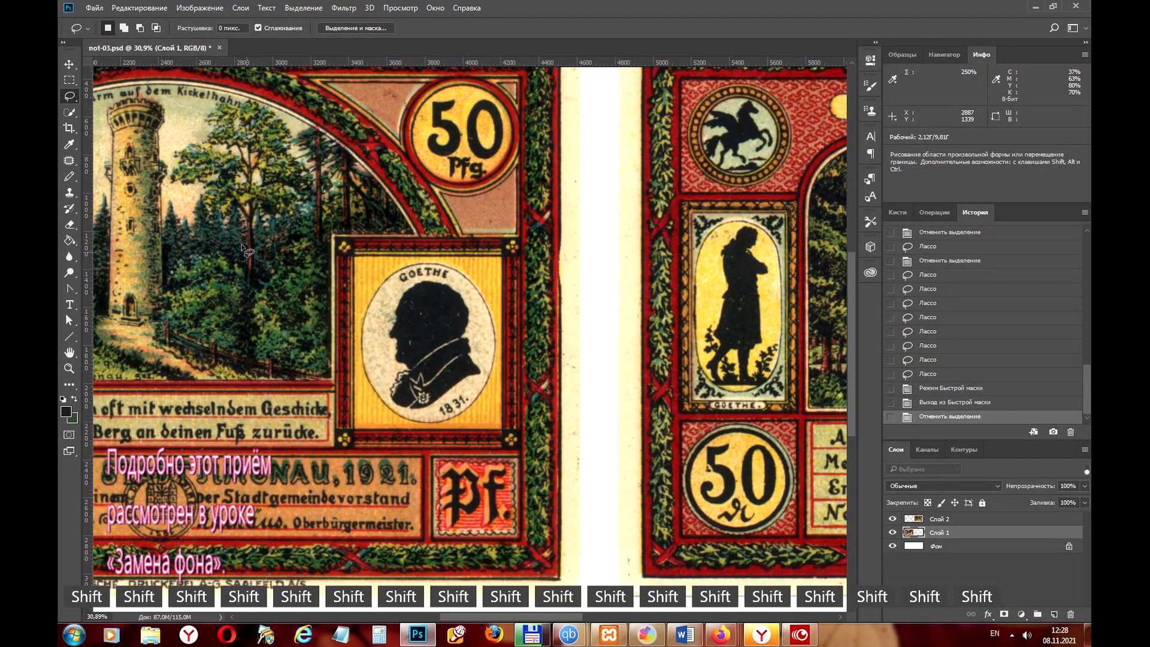
Activate the Quick Selection tool in new-selection mode for the Goethe 1831 portrait
click(70, 111)
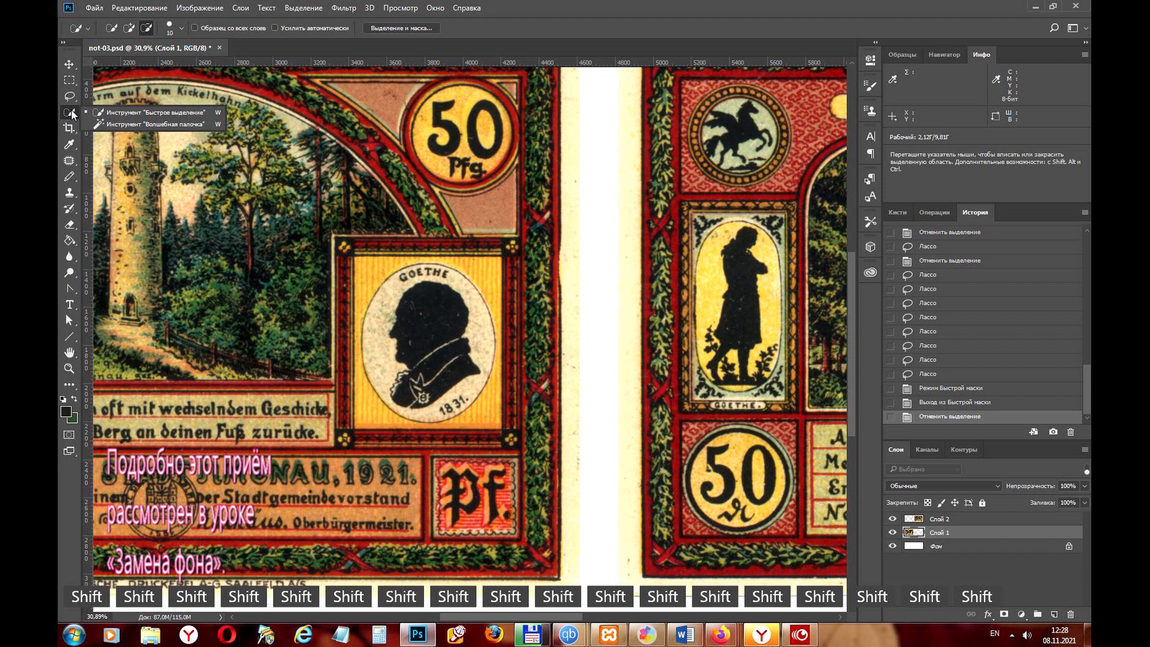
click(127, 114)
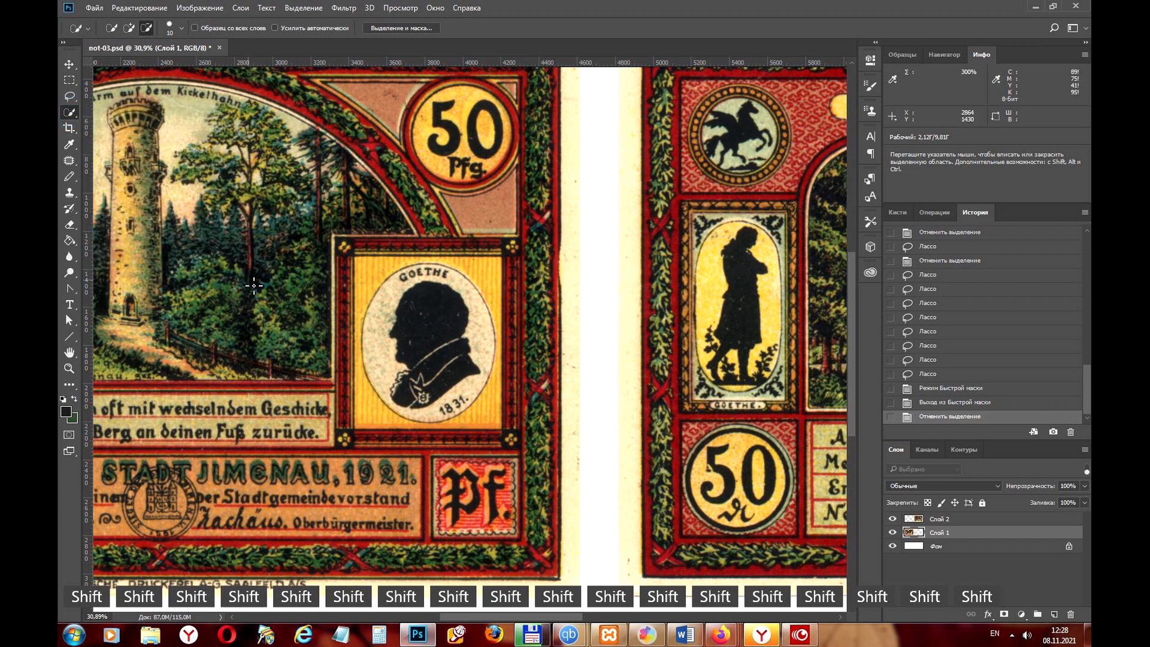
scroll(404, 292, down, 2)
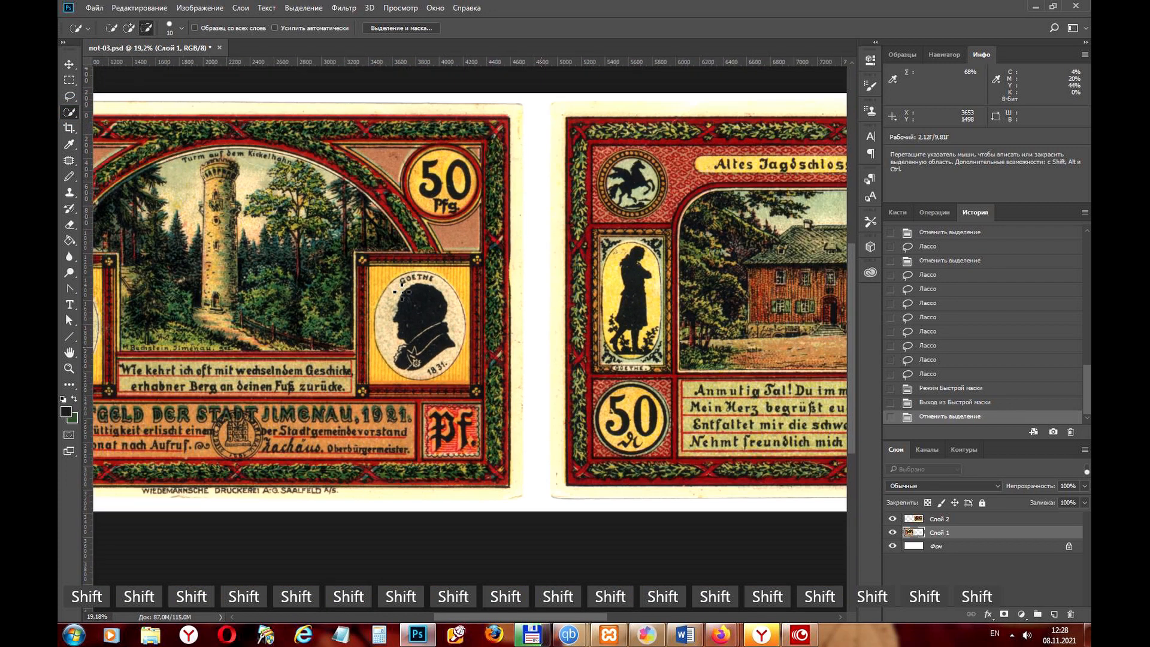
scroll(402, 292, down, 1)
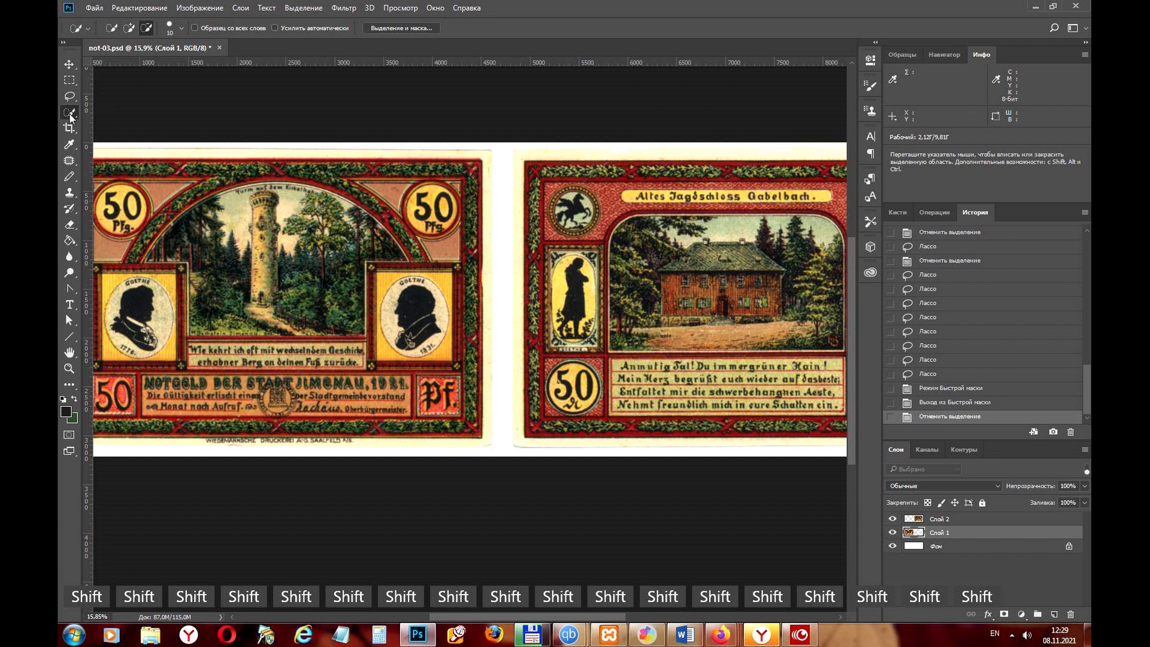
scroll(420, 363, up, 1)
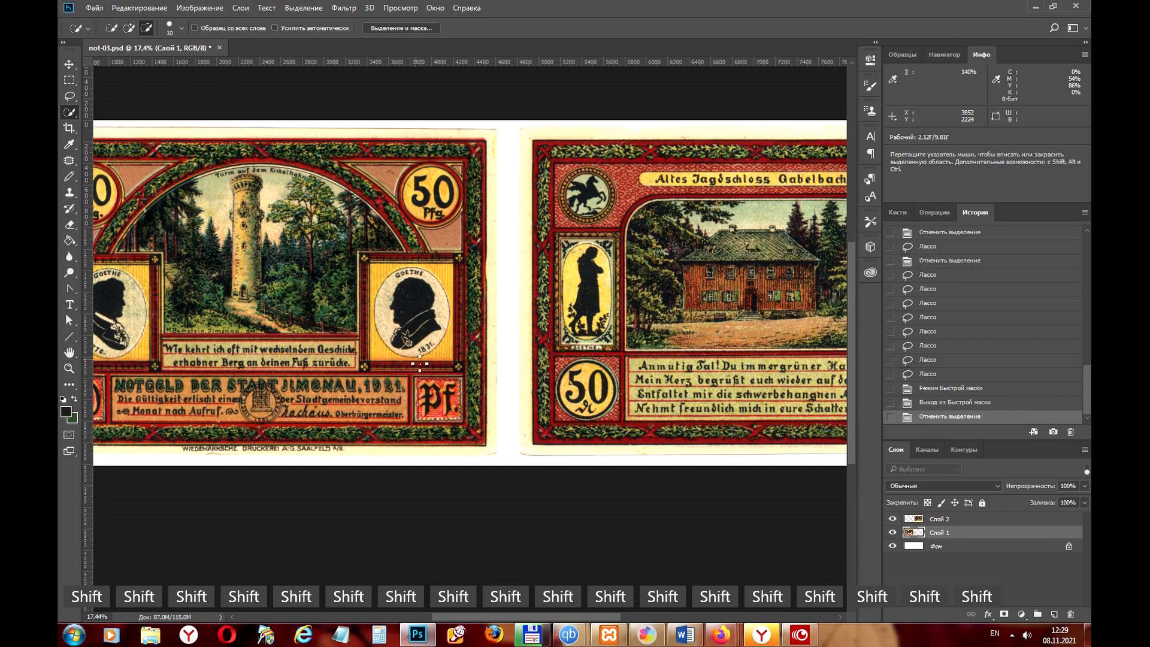
scroll(419, 363, up, 6)
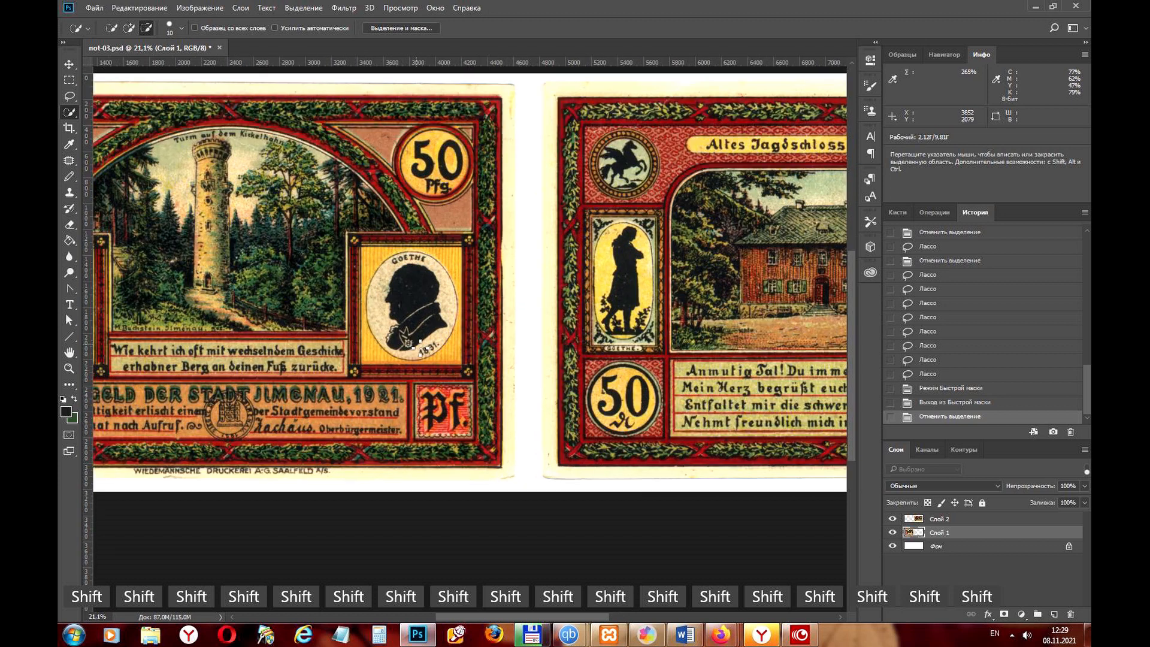
scroll(421, 345, up, 2)
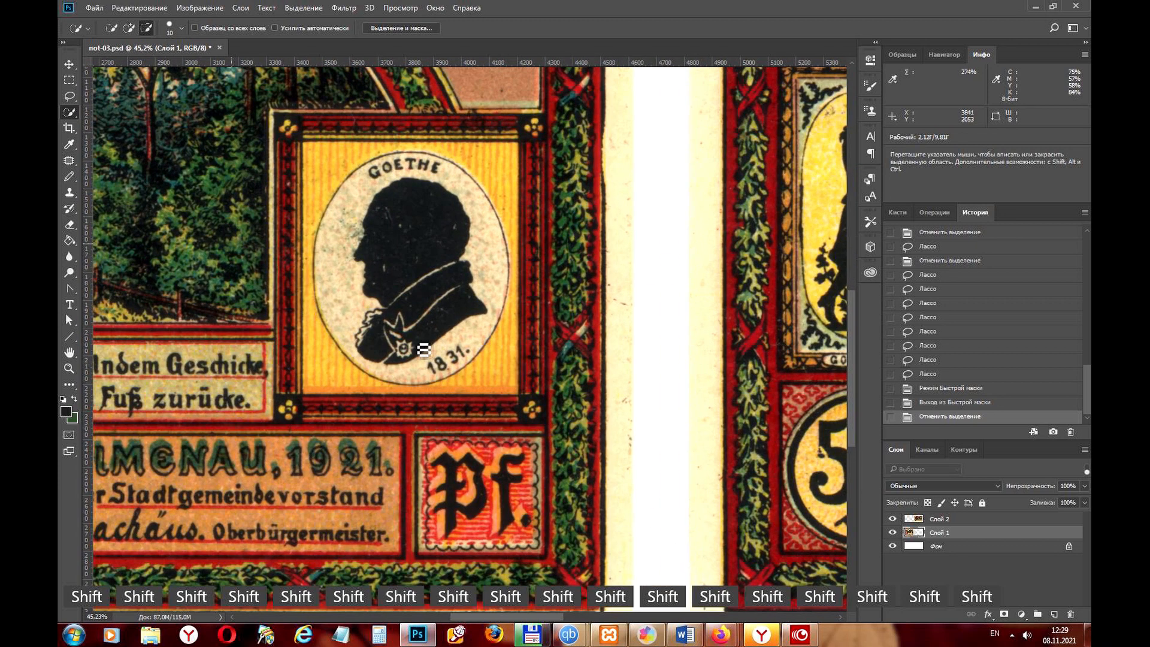
right_click(71, 112)
click(144, 113)
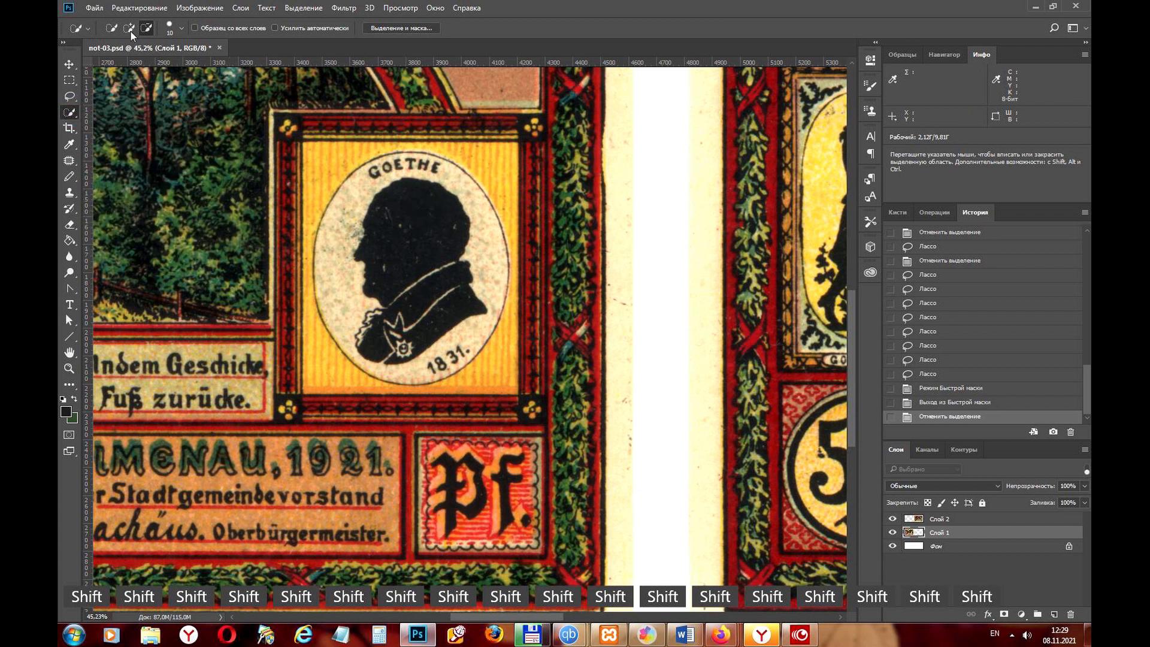
click(114, 29)
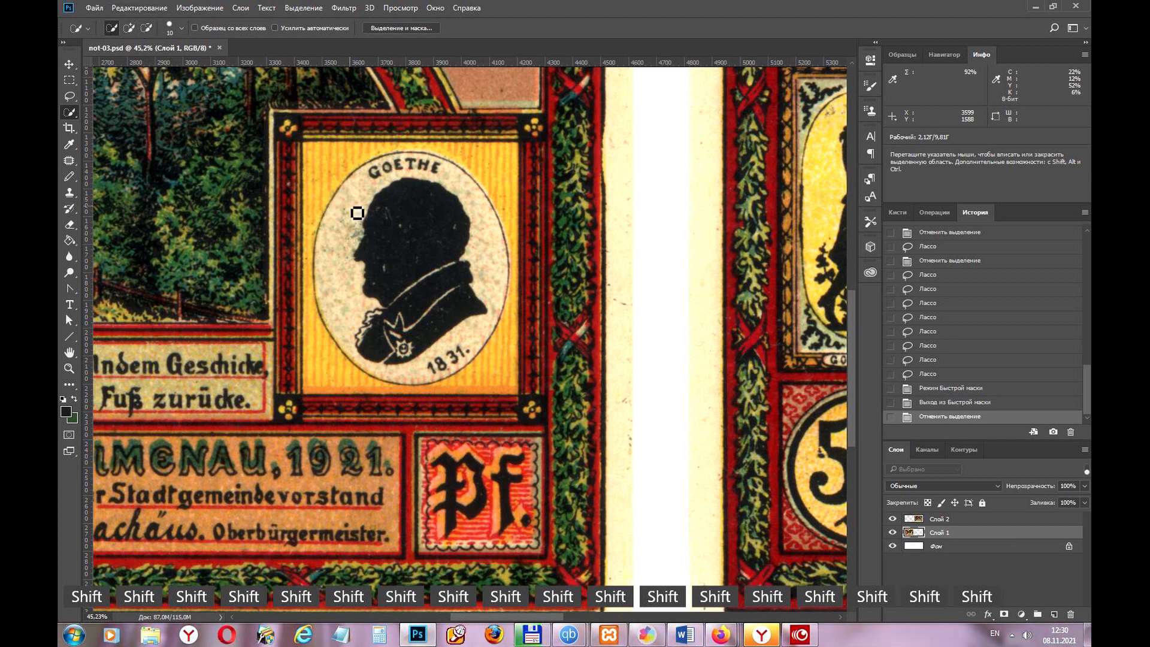
Set the Quick Selection brush size to 20 px
scroll(357, 213, up, 4)
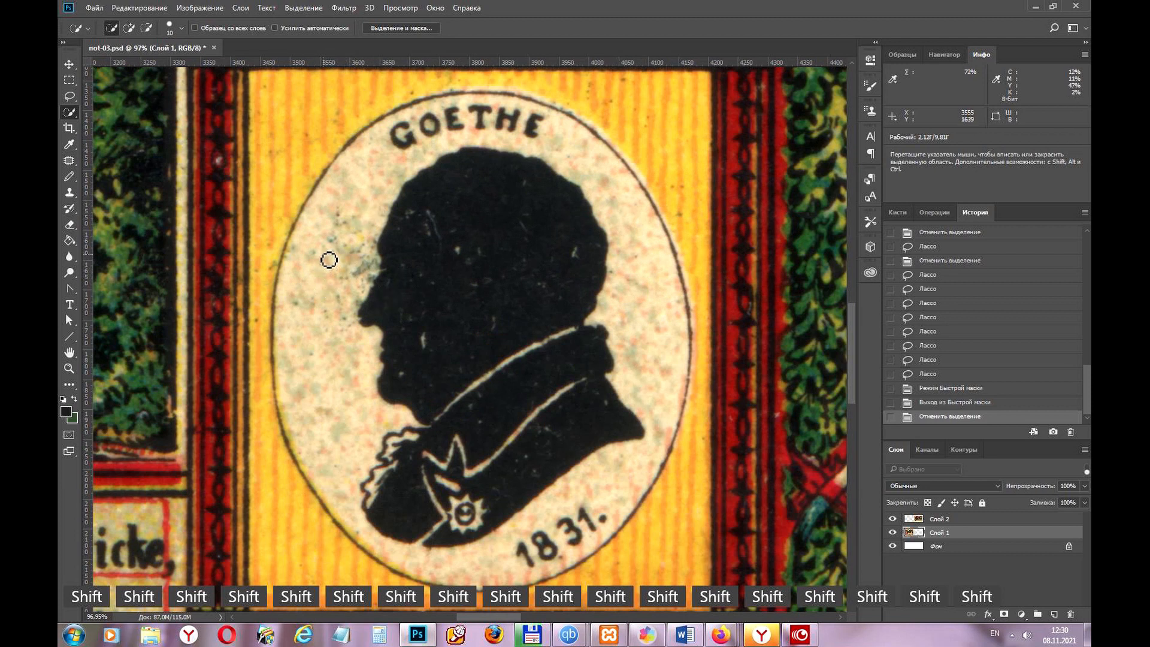
click(169, 25)
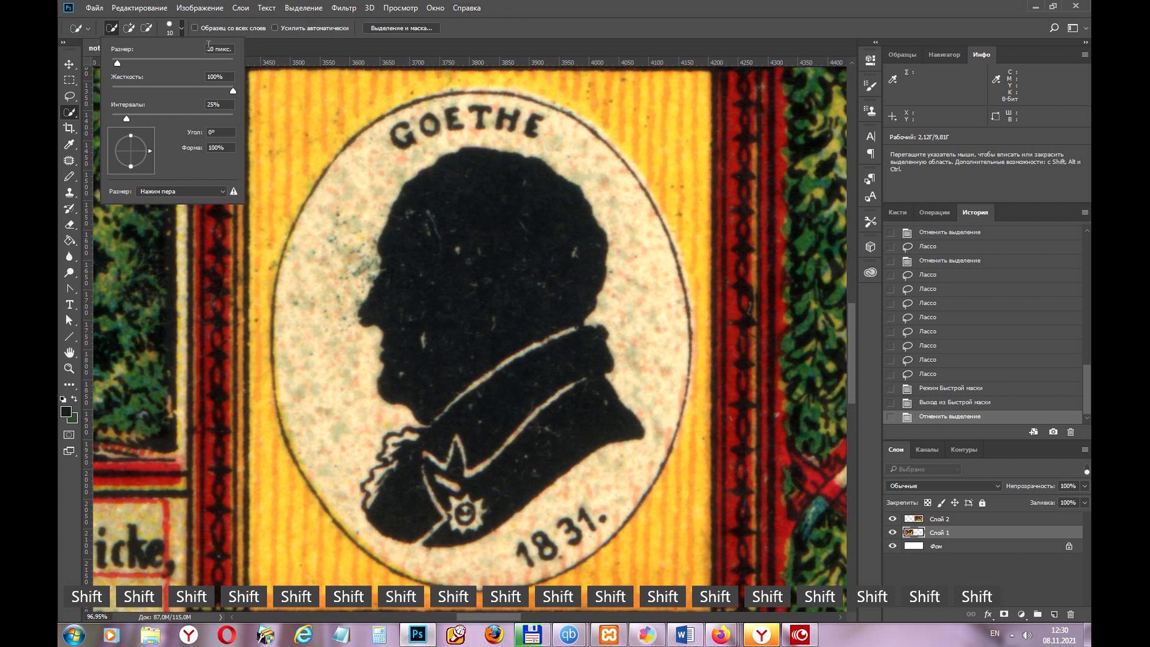
drag(116, 60, 145, 64)
click(572, 30)
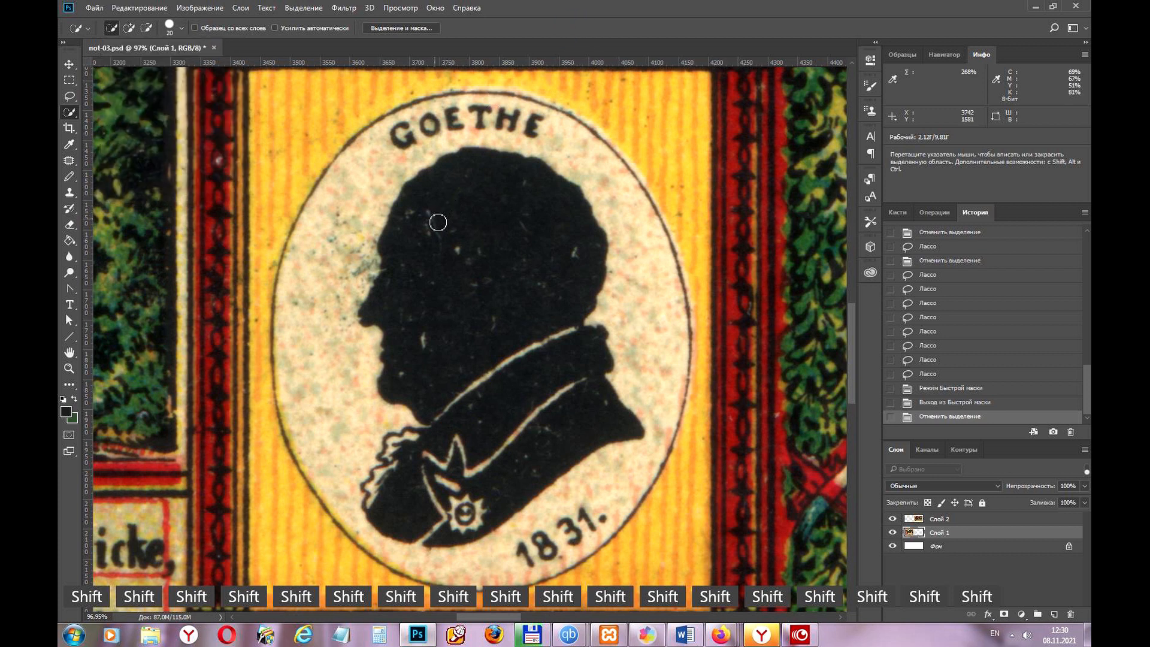
key(ctrl+z)
key(space)
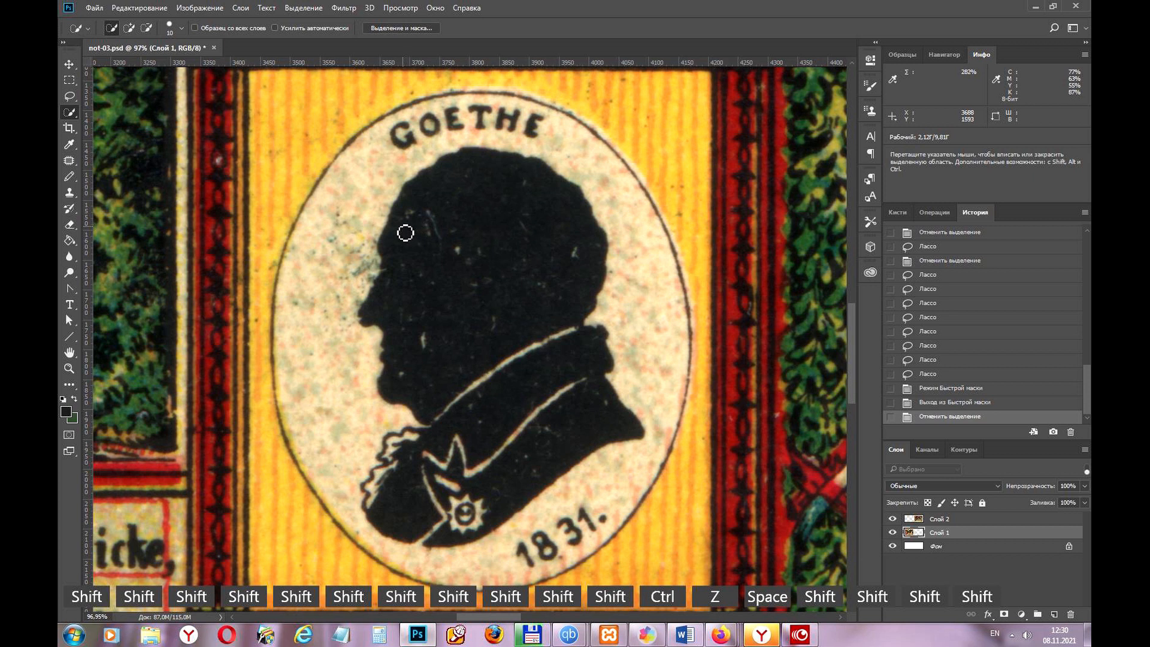
Reduce the Quick Selection brush to 7 px and enlarge it back to 20 px
key(bracketleft)
key(bracketleft)
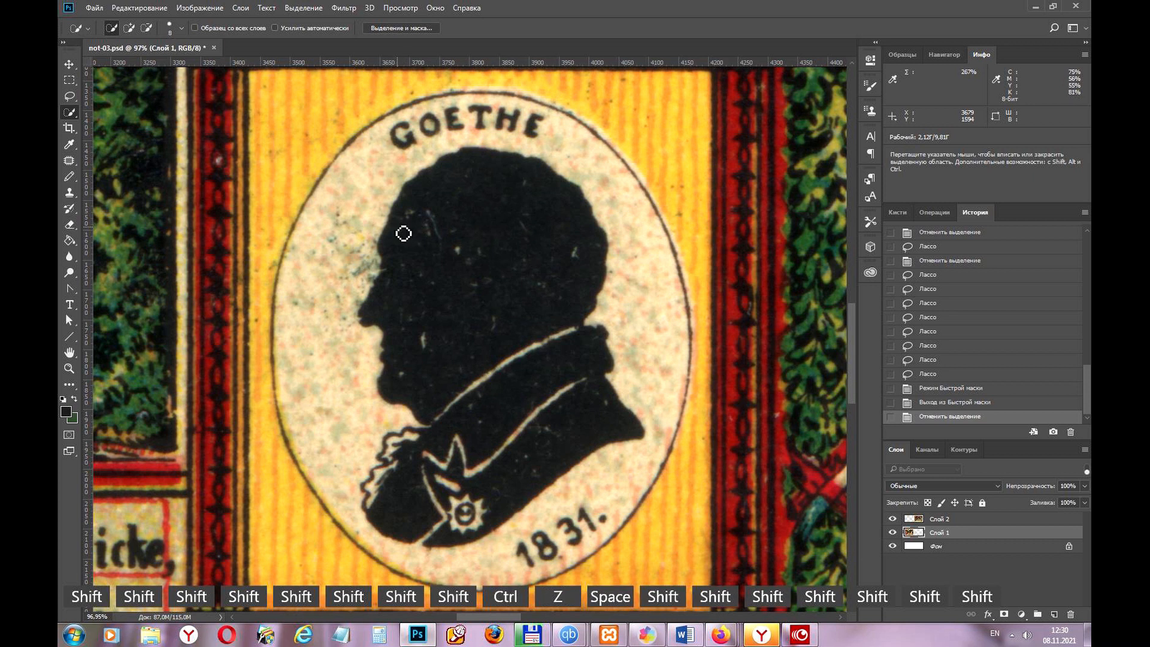
key(bracketleft)
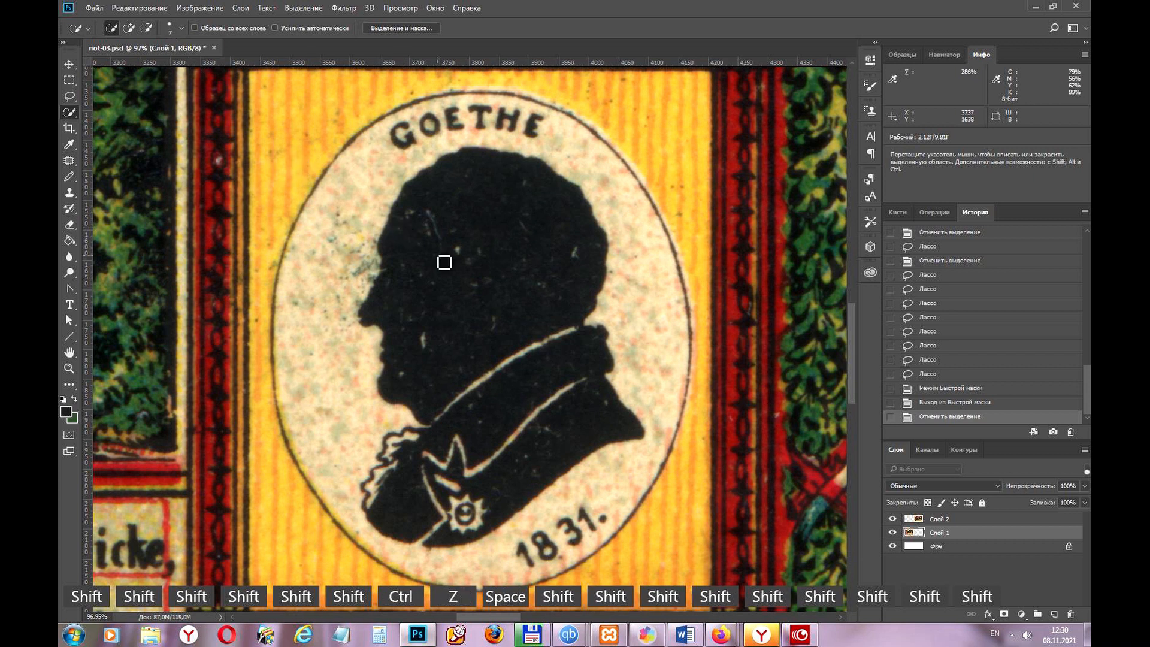
key(bracketright)
key(bracketright)
key(bracketright)
key(bracketright)
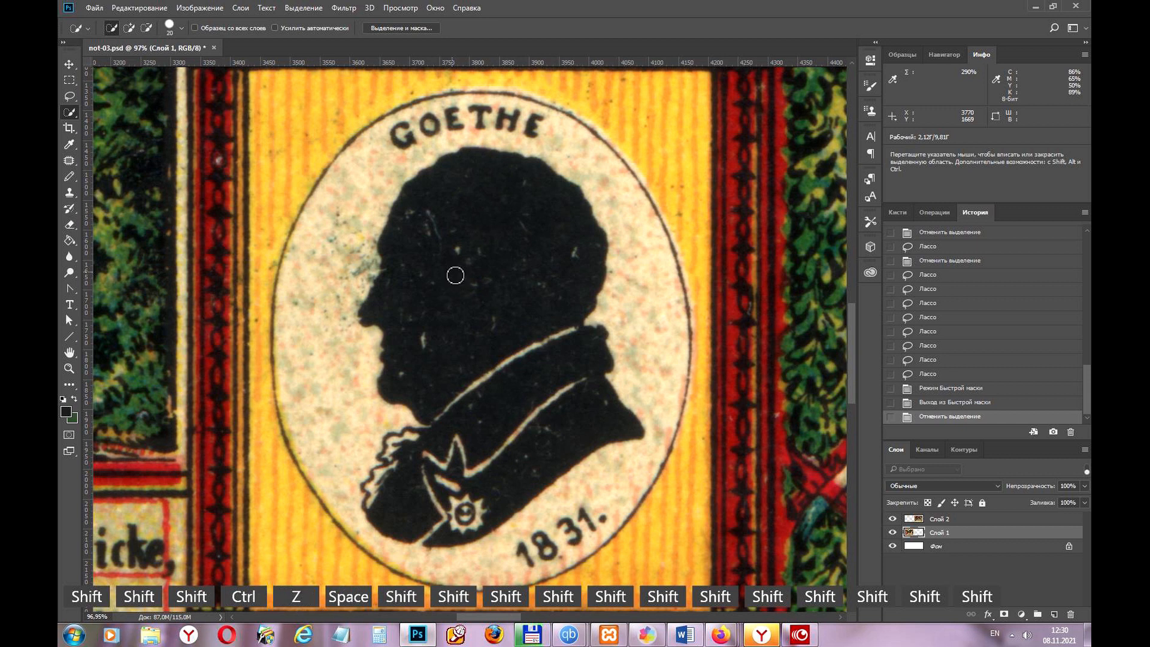
Enlarge the Quick Selection brush to 40 px and select Goethe's black silhouette, including the ruffle under the chin
key(bracketright)
key(bracketright)
key(bracketright)
key(bracketleft)
key(bracketleft)
drag(419, 249, 469, 353)
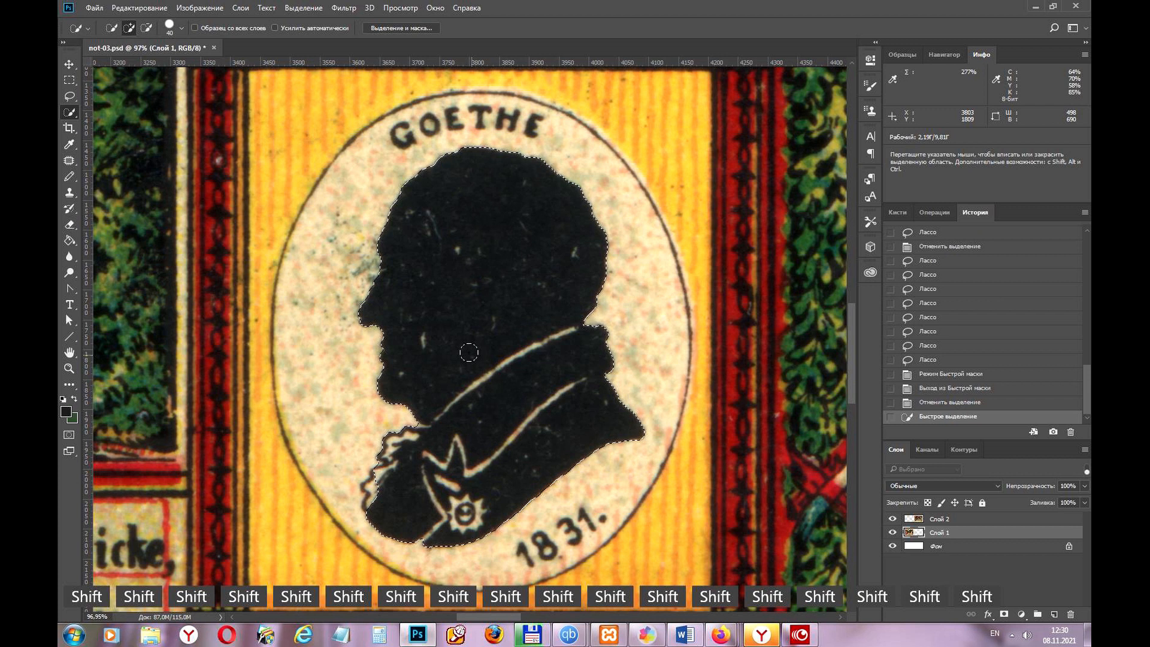
drag(380, 475, 396, 474)
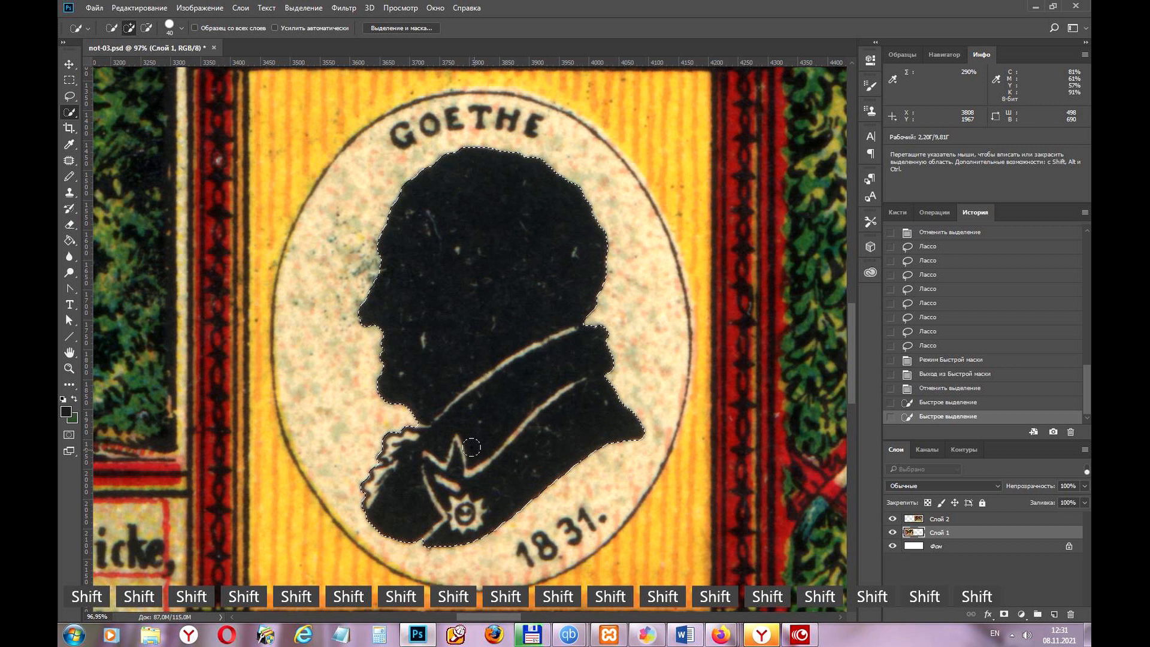
Subtract the light gap between Goethe's chin and ruffle from the silhouette selection with a 5 px brush
scroll(480, 536, up, 2)
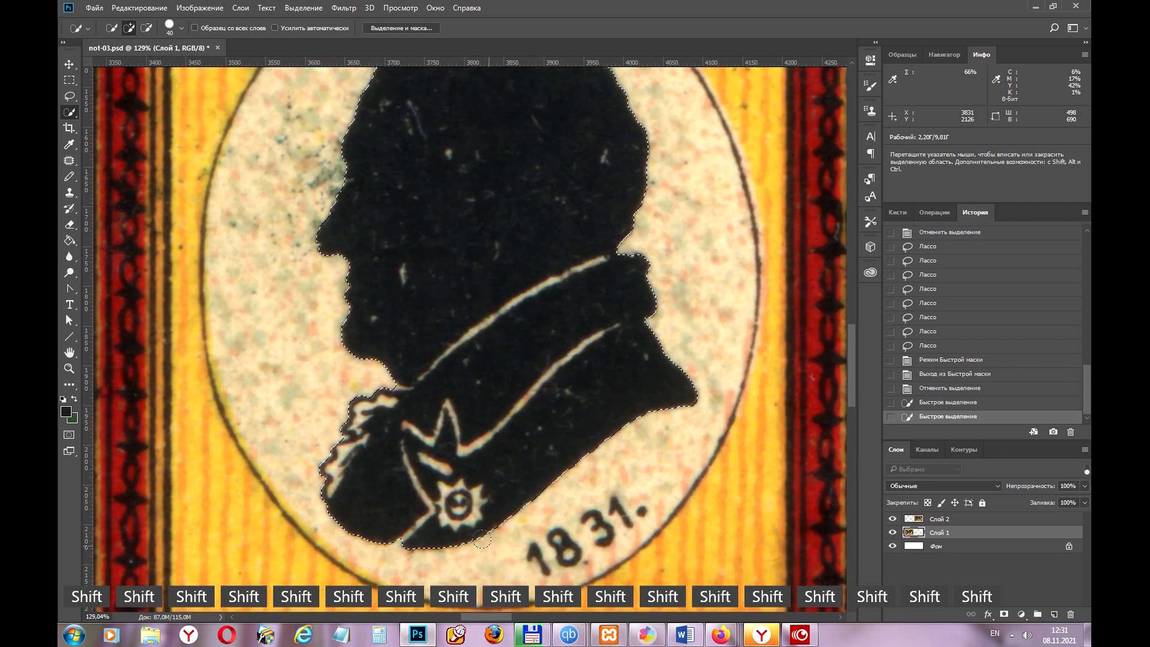
scroll(482, 540, up, 3)
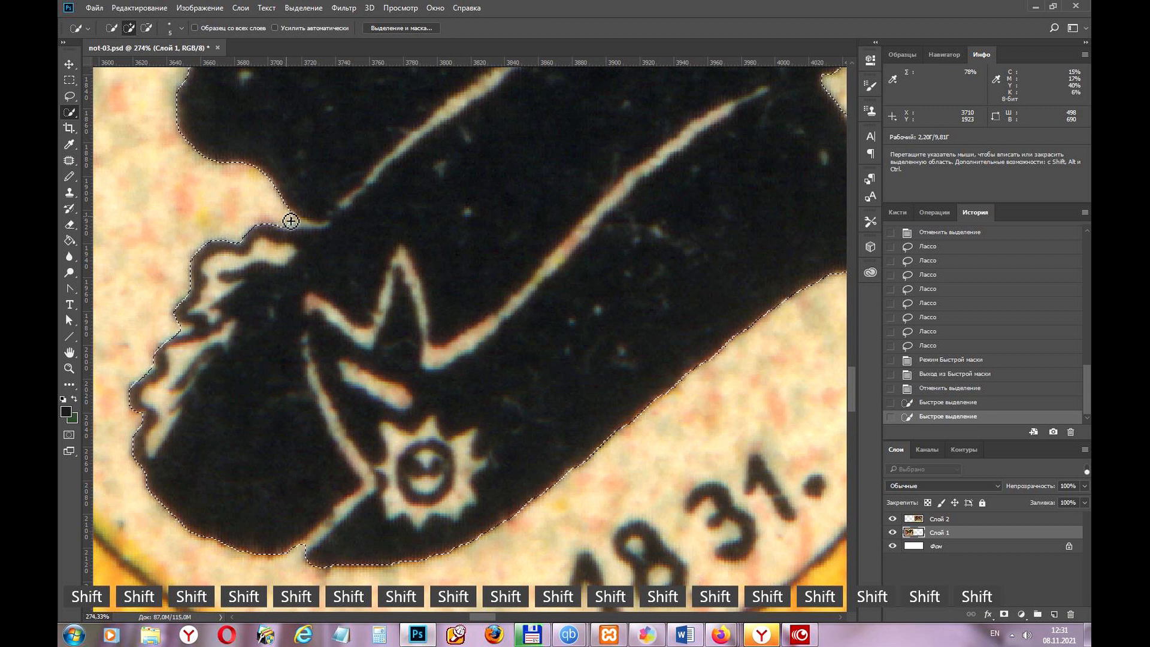
key(alt)
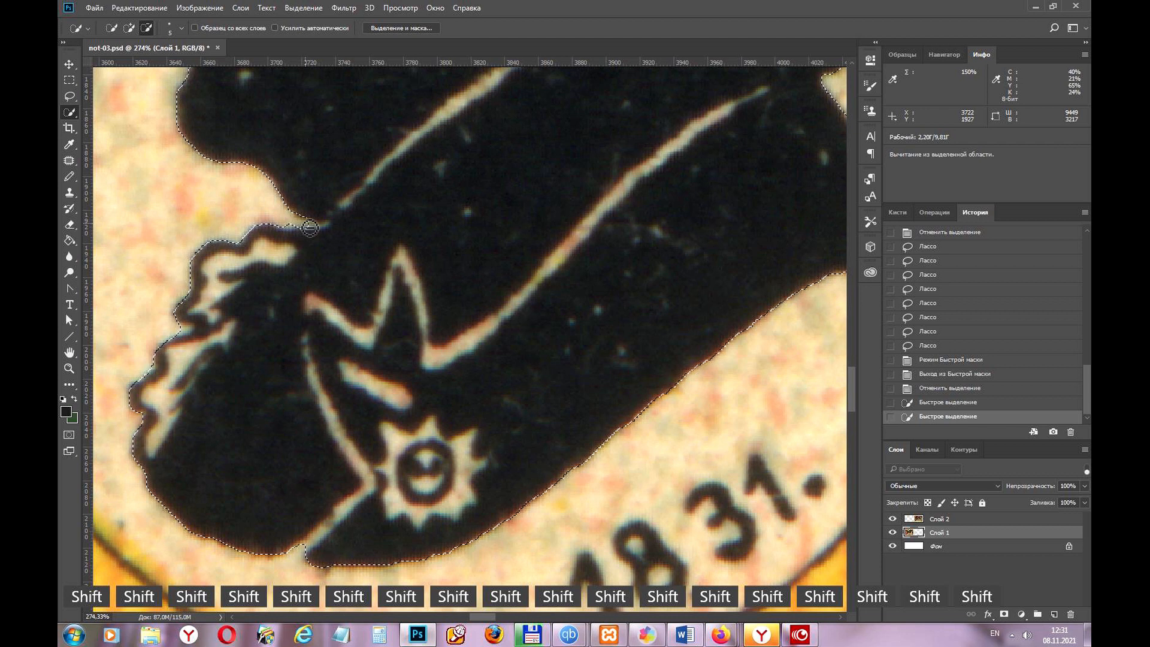
alt+click(314, 227)
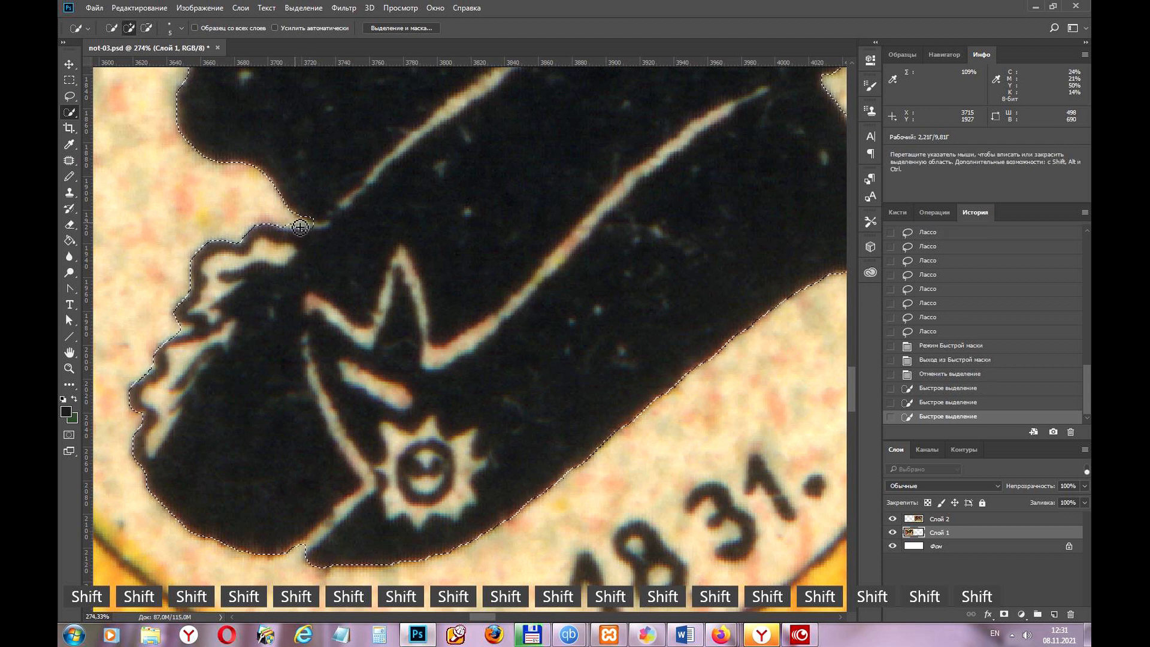
Subtract the narrow light tip of the gap below Goethe's chin from the selection with a 2 px brush
scroll(305, 235, up, 5)
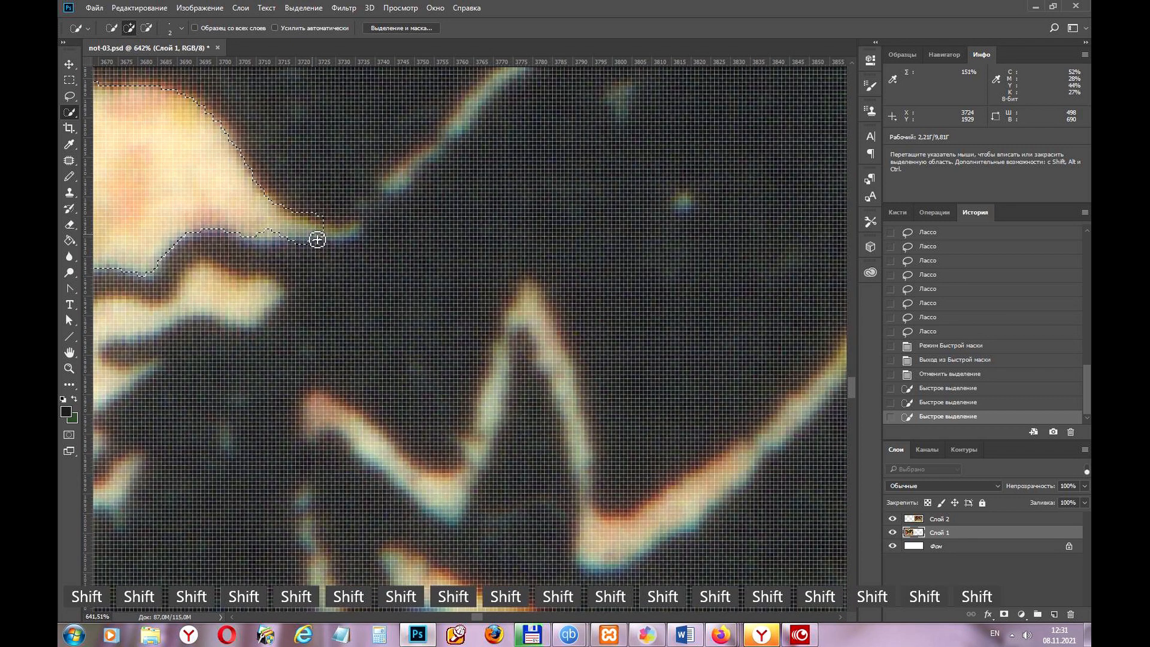
key(alt)
alt+click(357, 235)
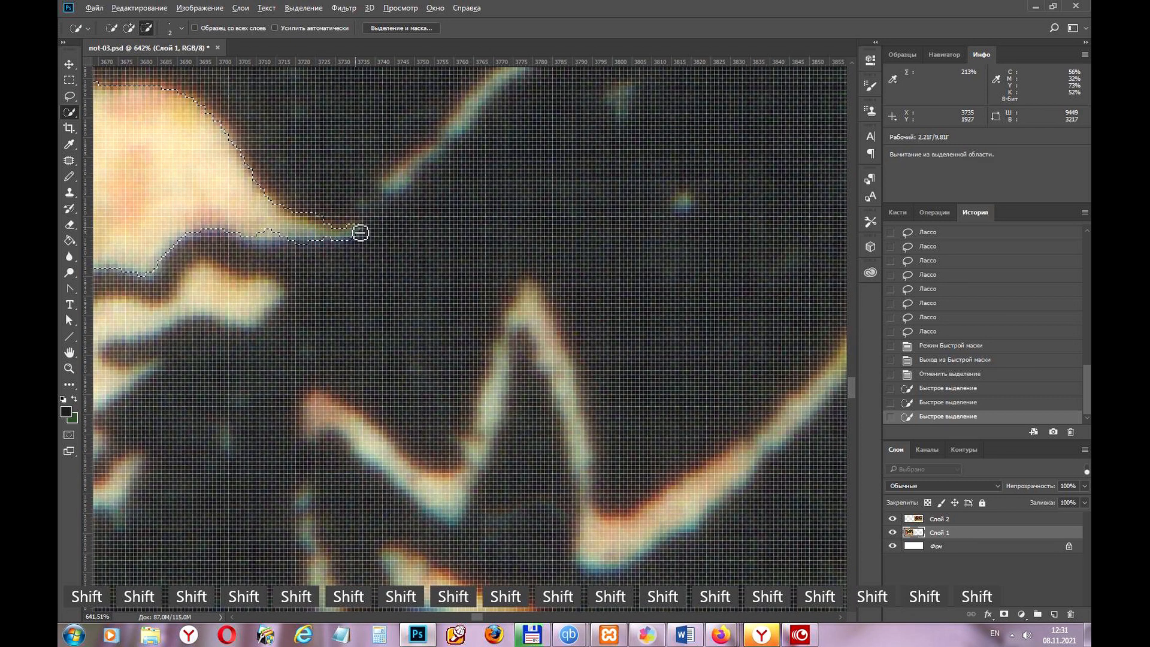
alt+click(297, 251)
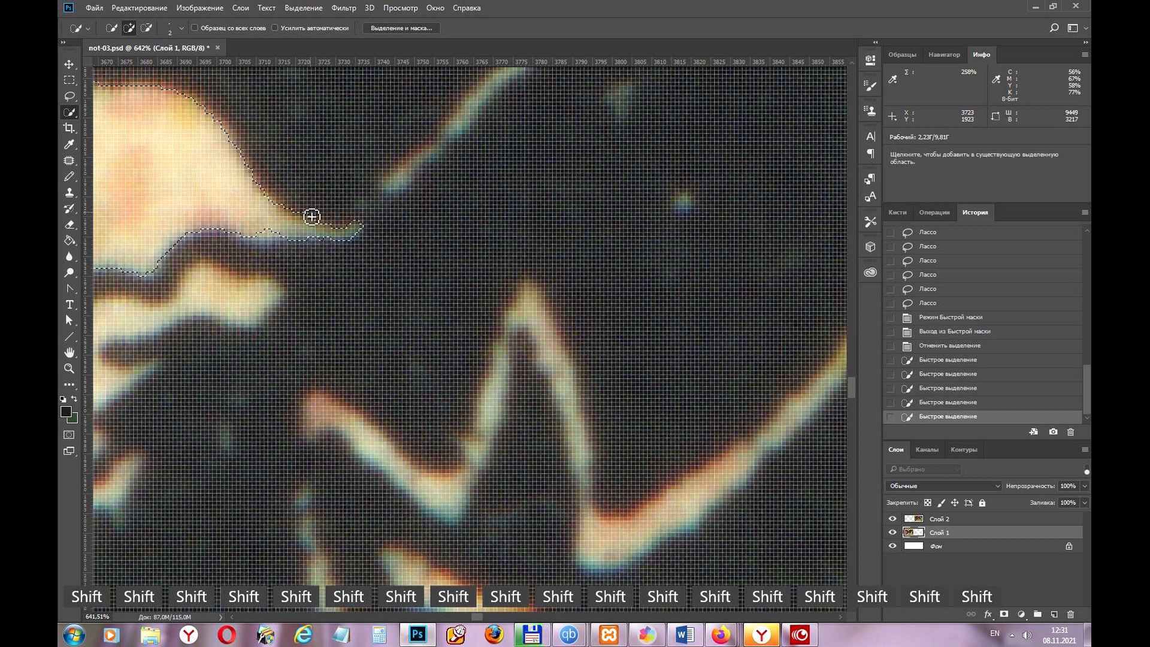
Subtract the remaining light strip along the lower edge of the gap above the ruffle from the selection
scroll(321, 308, down, 5)
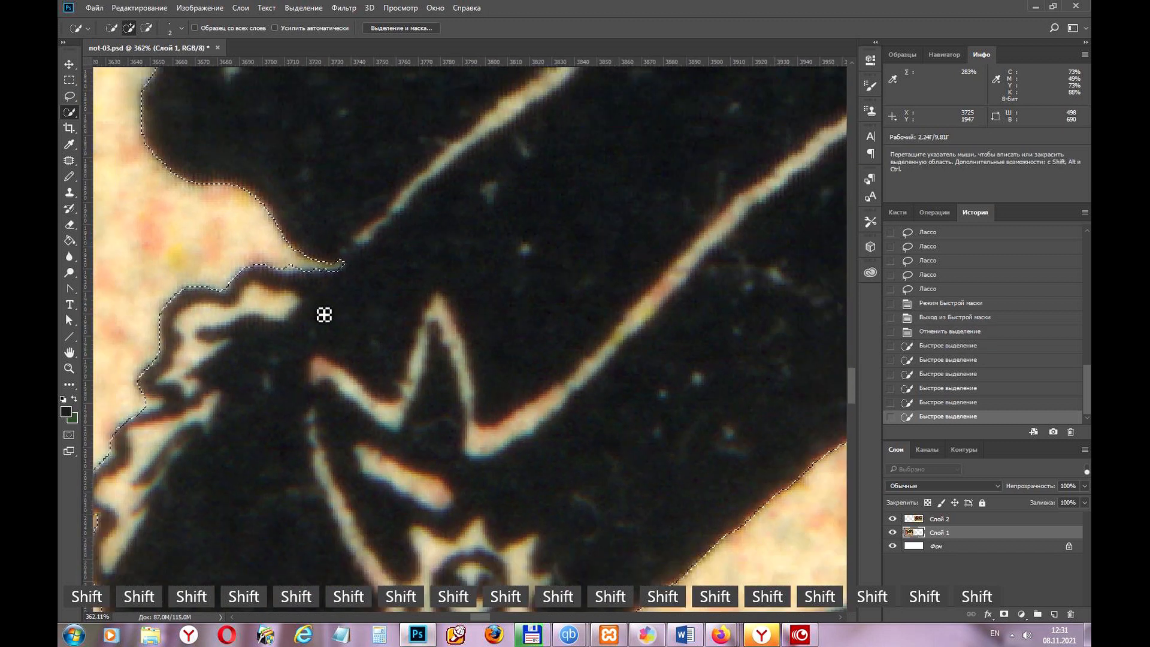
scroll(325, 315, up, 5)
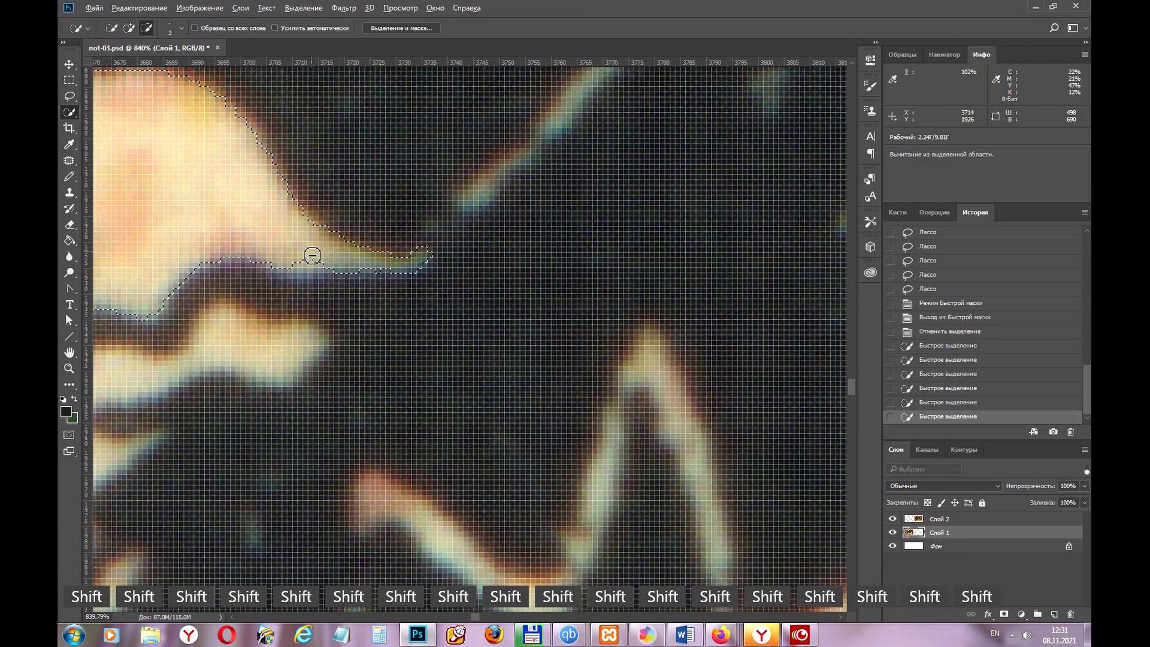
drag(340, 268, 289, 267)
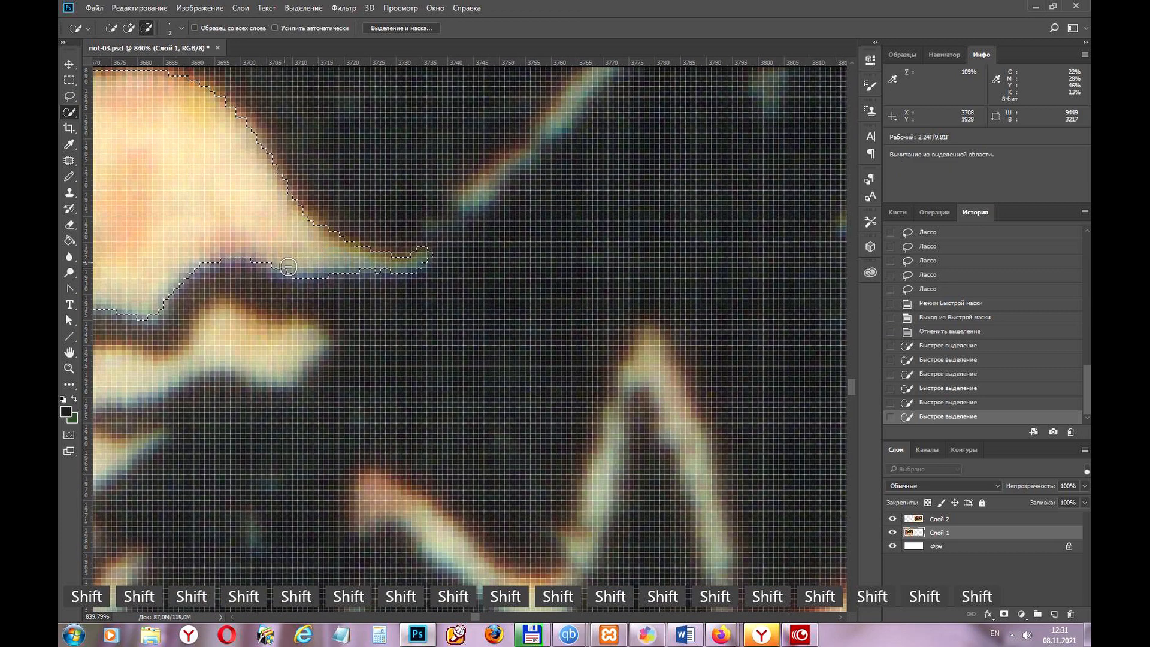
scroll(307, 325, down, 9)
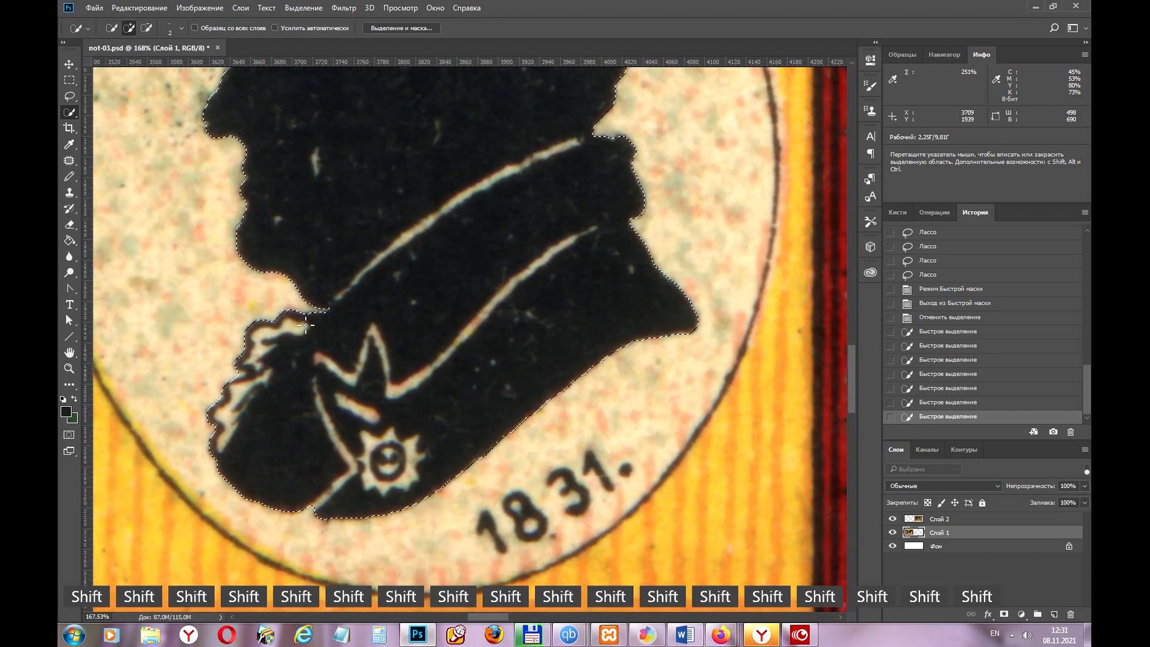
Switch to the Magic Wand tool and turn off its contiguous (Смеж.пикс) option
scroll(305, 325, down, 10)
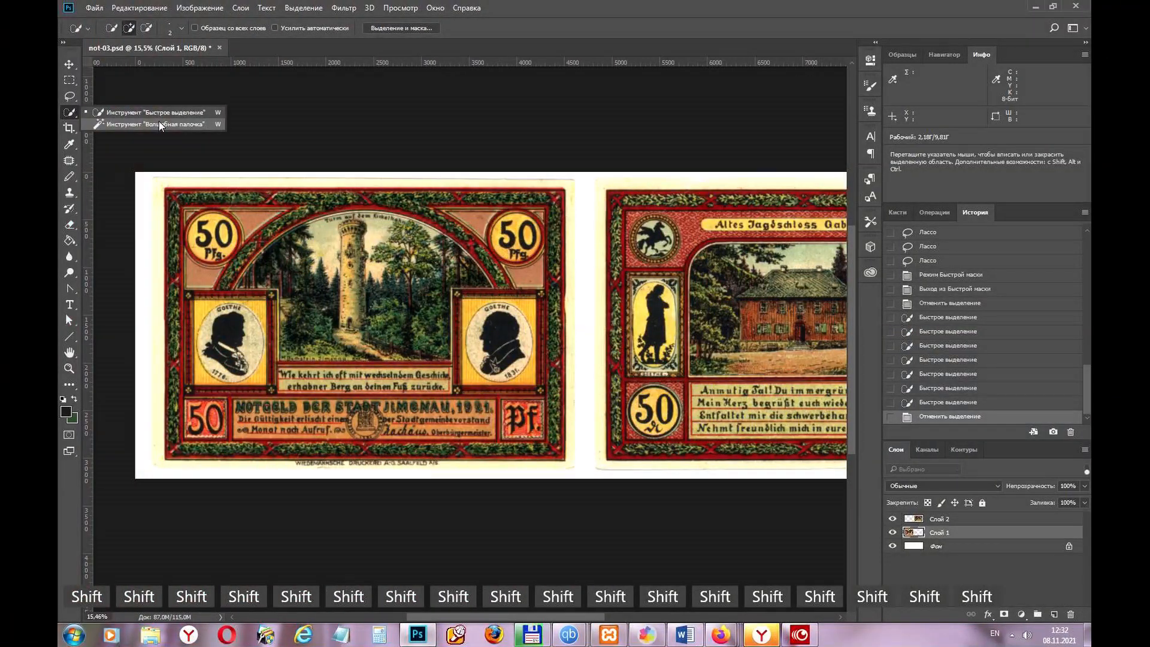
click(159, 123)
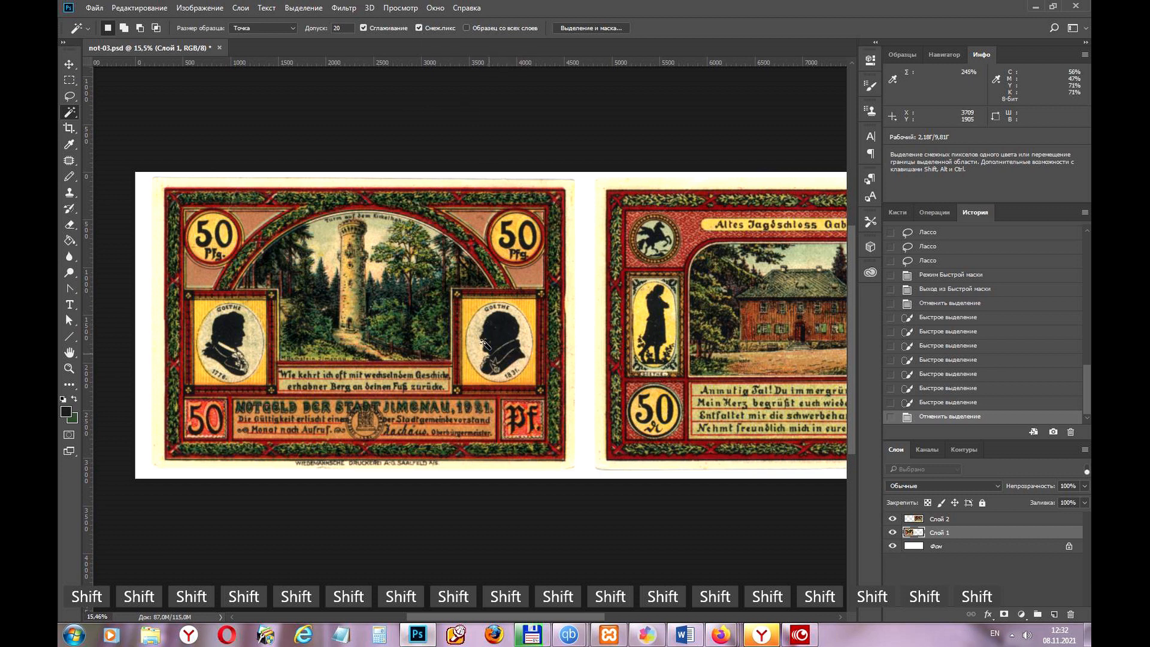
scroll(505, 335, up, 1)
scroll(505, 335, up, 1)
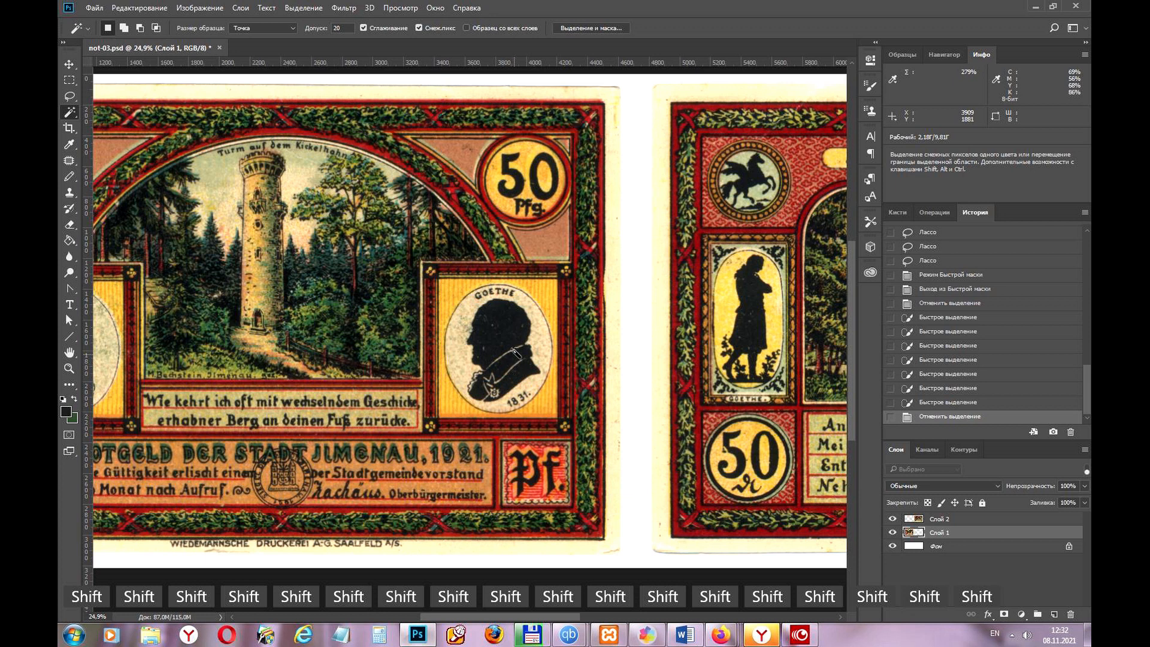
click(418, 27)
scroll(497, 328, down, 1)
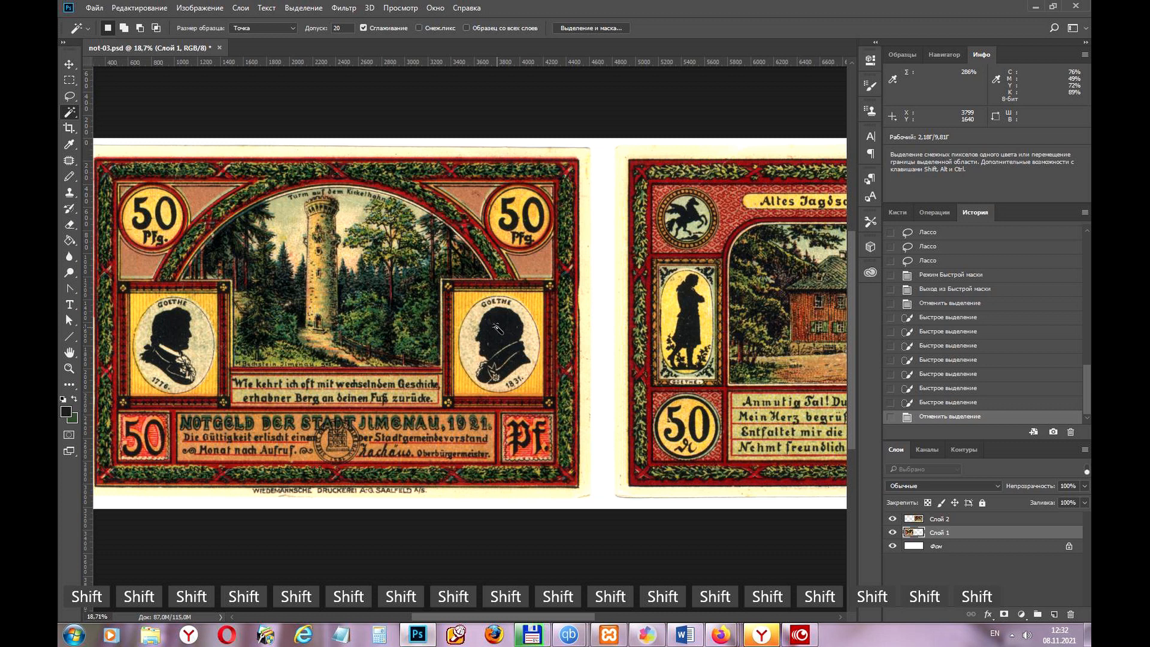
Review the Magic Wand's sample size choices and keep the single-point sample (Точка)
click(292, 28)
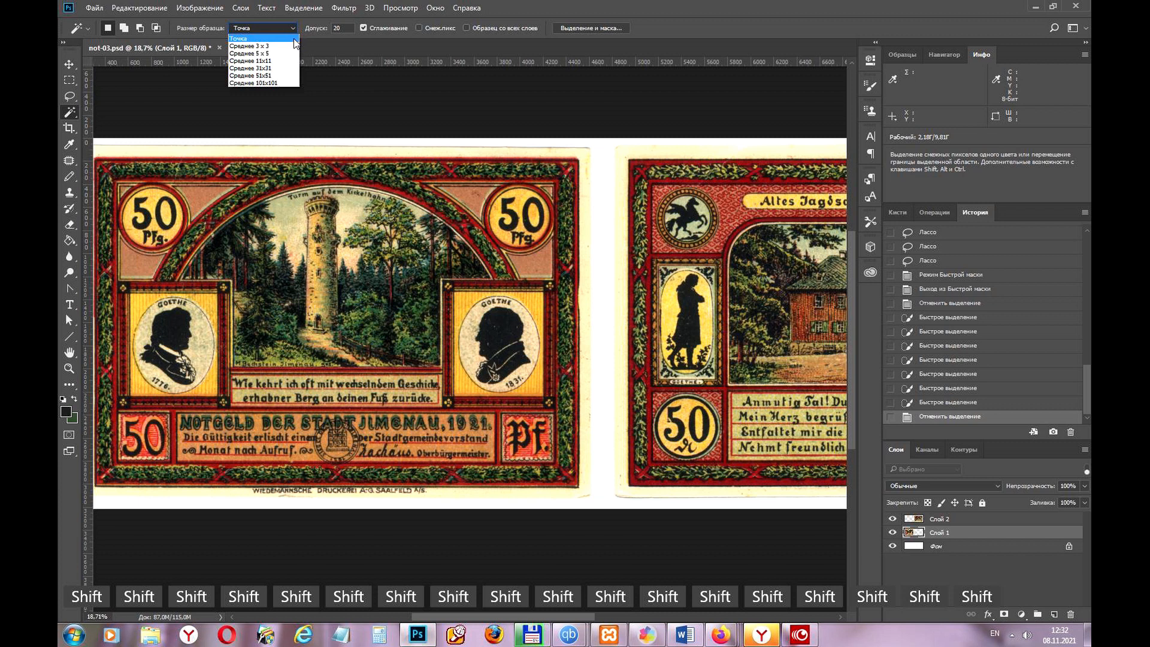
click(282, 46)
click(285, 28)
key(Up)
click(264, 38)
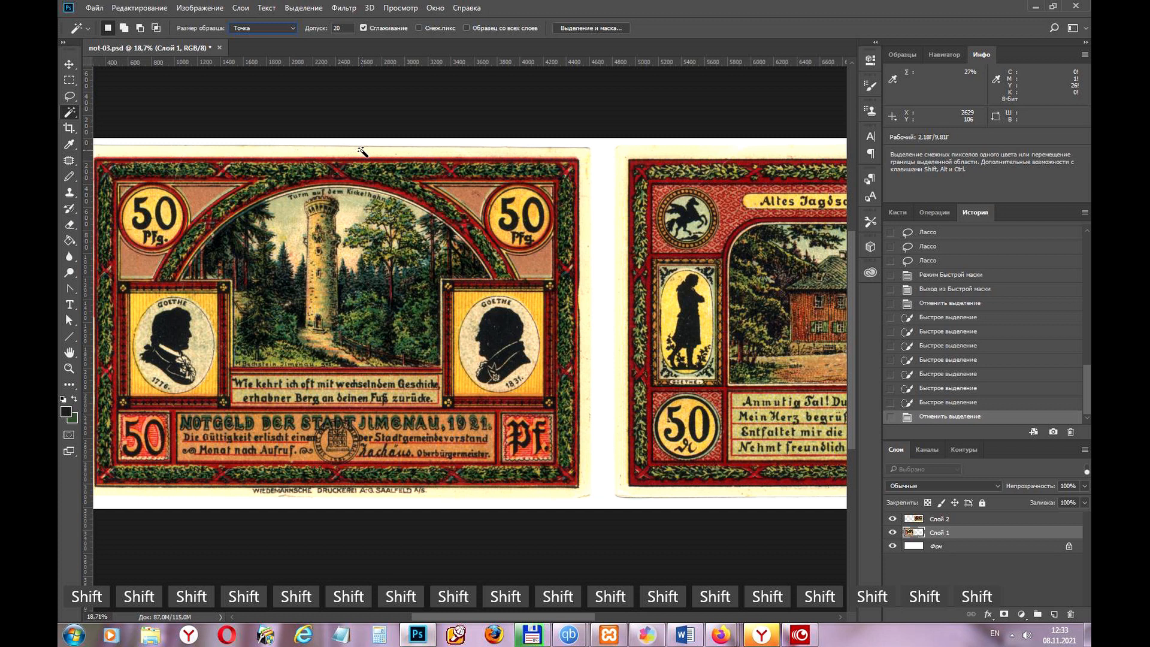
Set the Magic Wand's tolerance to 32
click(351, 27)
text(3)
drag(507, 255, 544, 243)
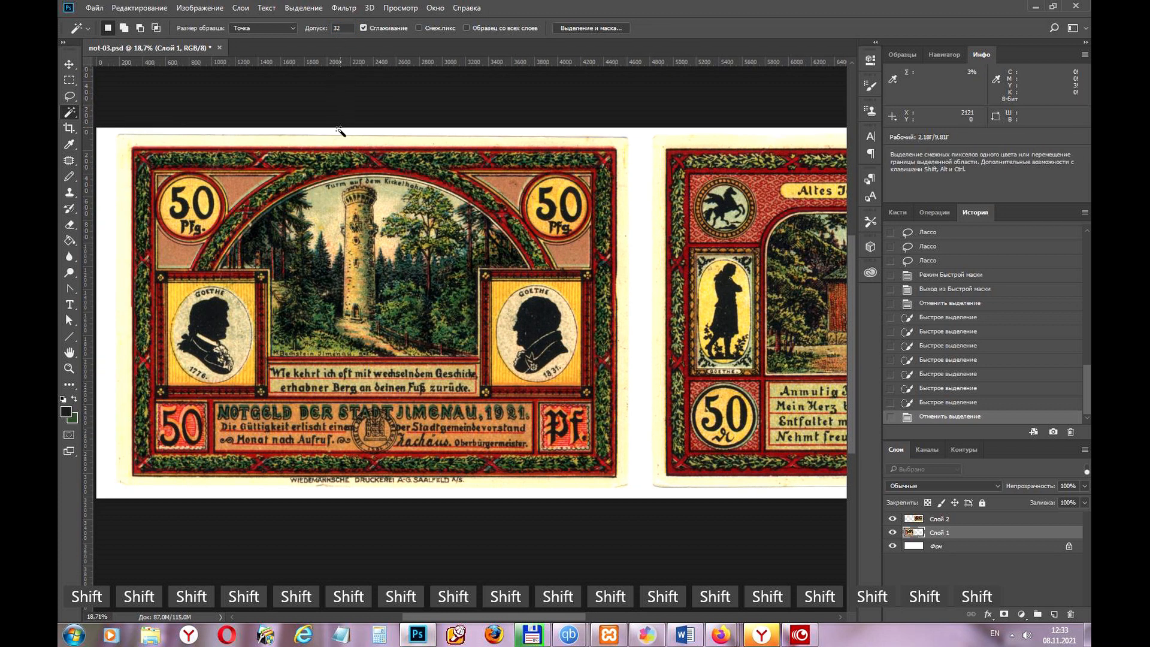
drag(282, 227, 337, 233)
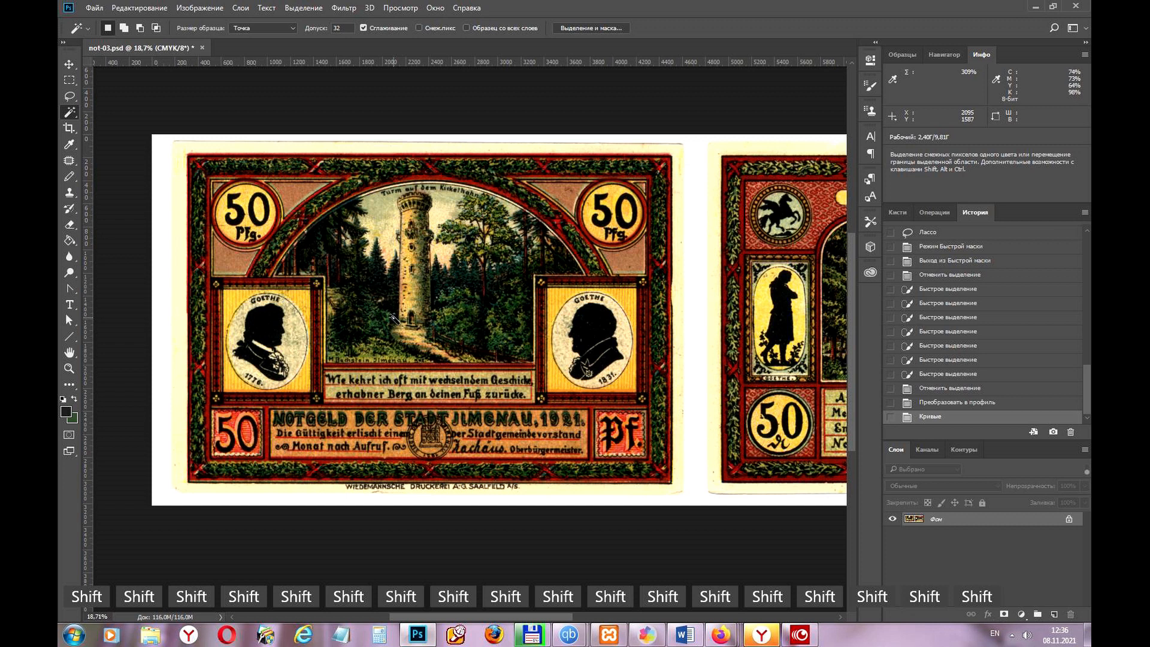
scroll(394, 317, up, 1)
scroll(394, 318, up, 1)
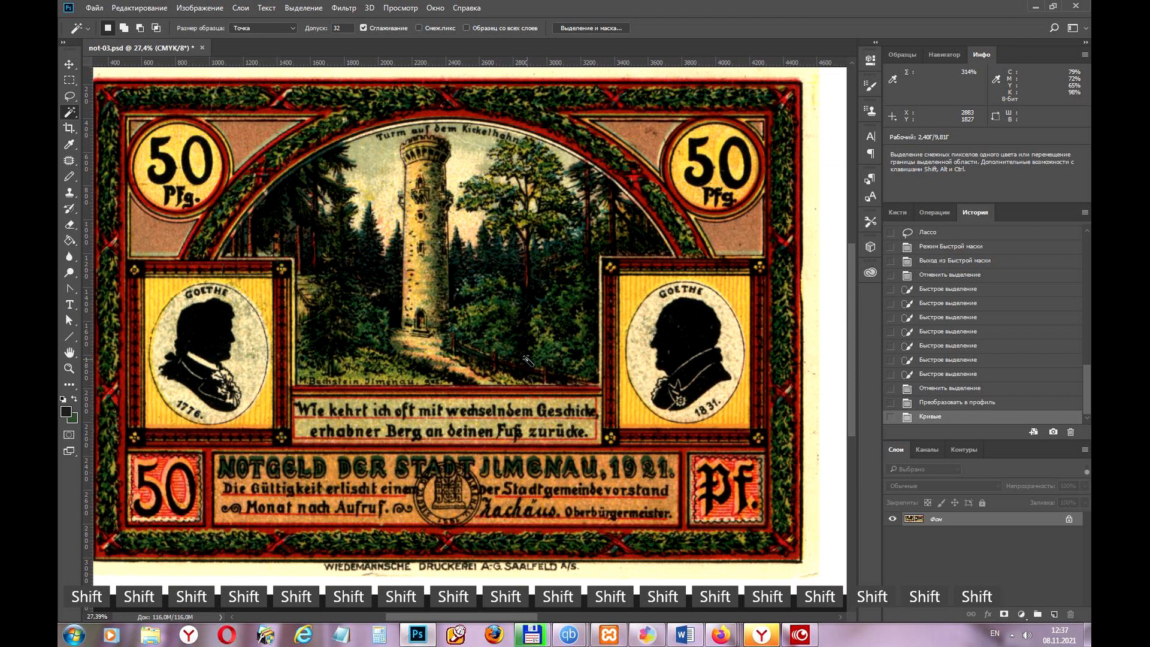
key(Return)
click(801, 638)
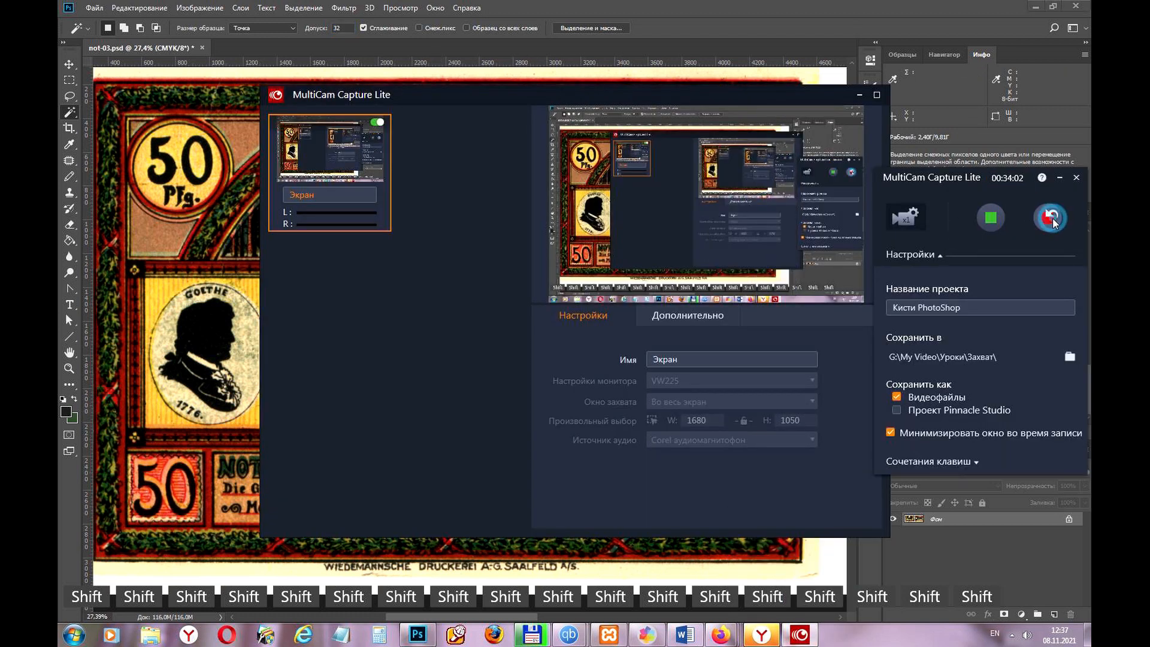
click(1052, 218)
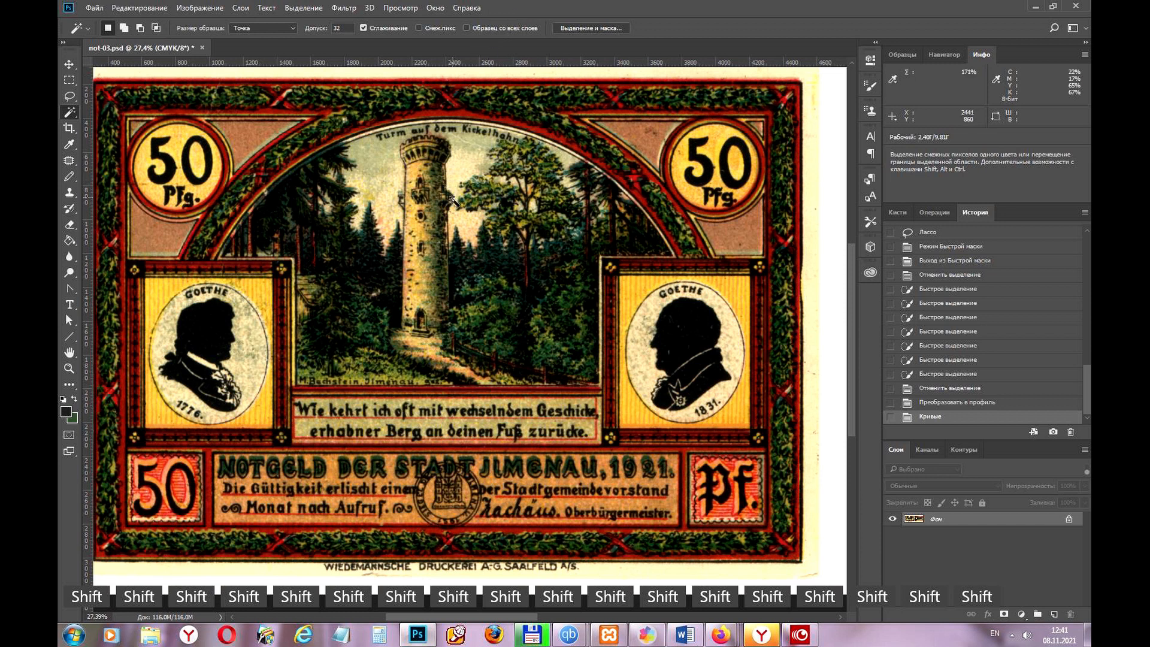
Try selecting the black areas across the CMYK banknote with the Magic Wand at a tolerance of 25
double_click(346, 28)
text(25)
click(468, 301)
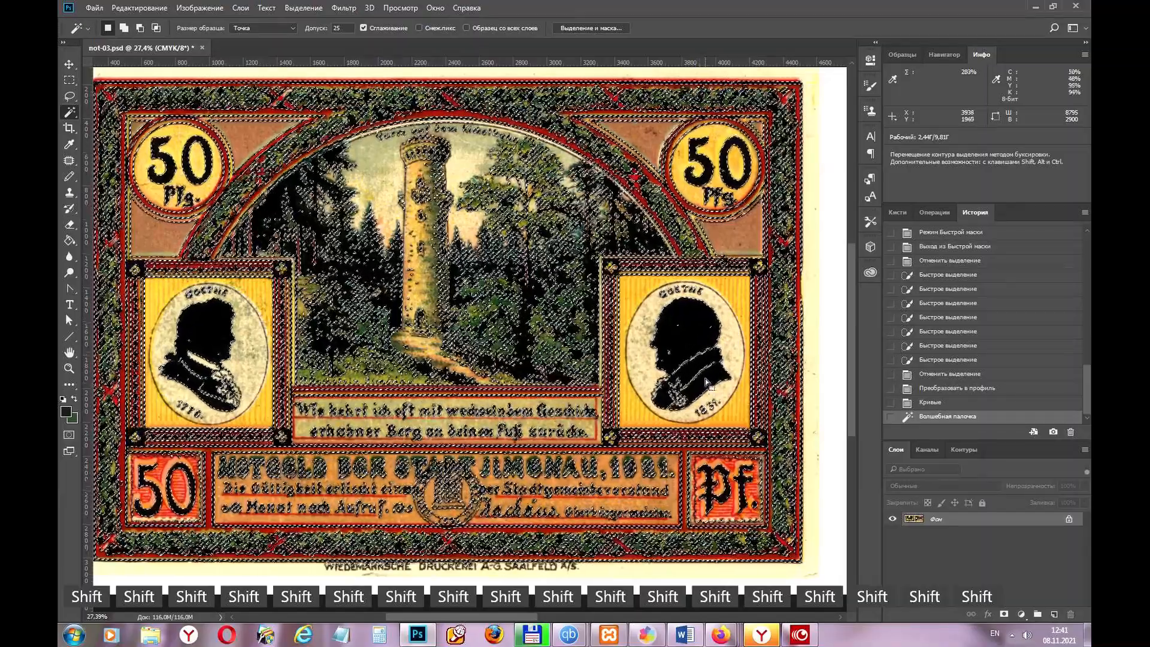
key(ctrl+z)
Set the tolerance to 15 and select the banknote's black areas, sampling the dark spot beside the tower's base
click(339, 27)
text(15)
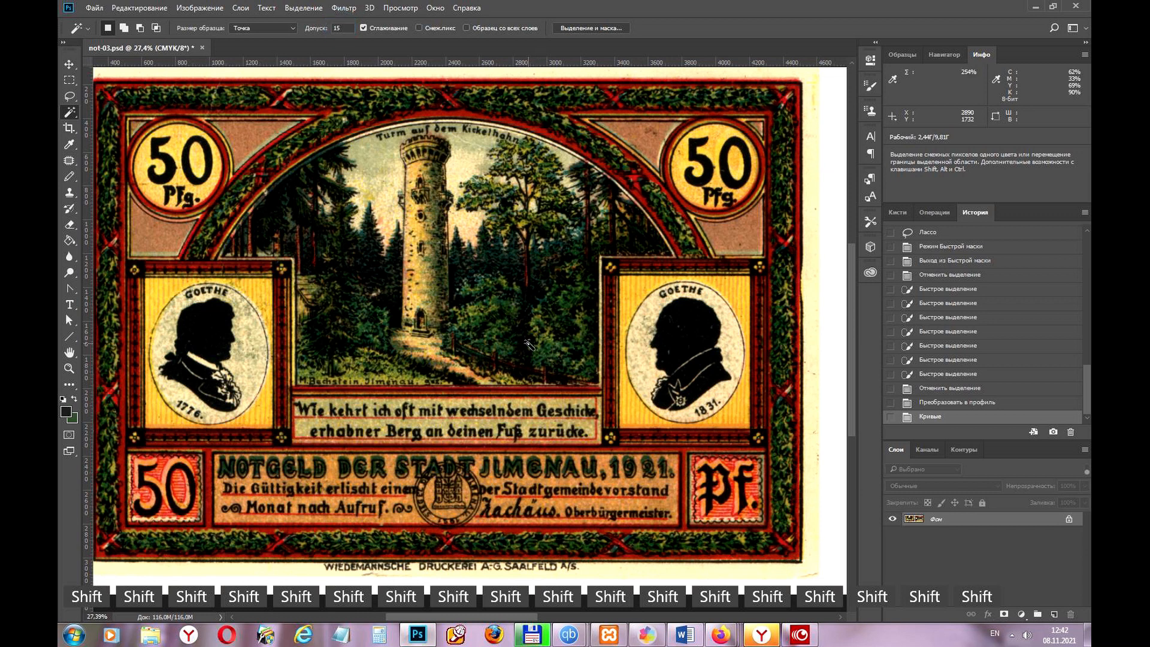
scroll(444, 311, up, 5)
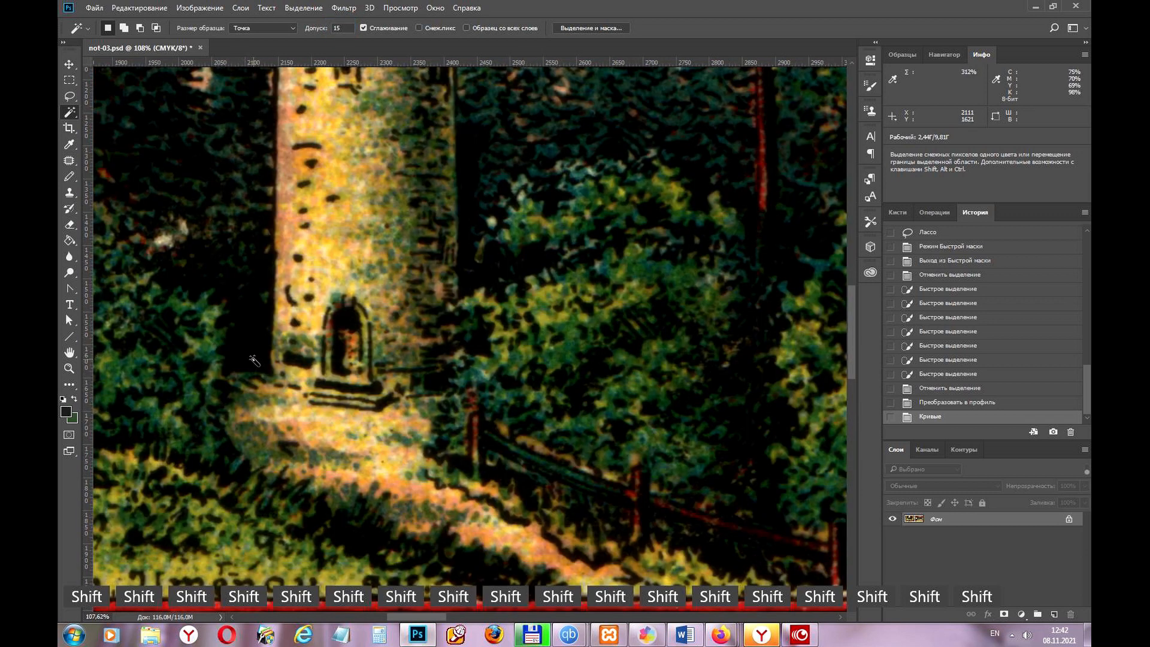
click(254, 360)
scroll(354, 418, down, 6)
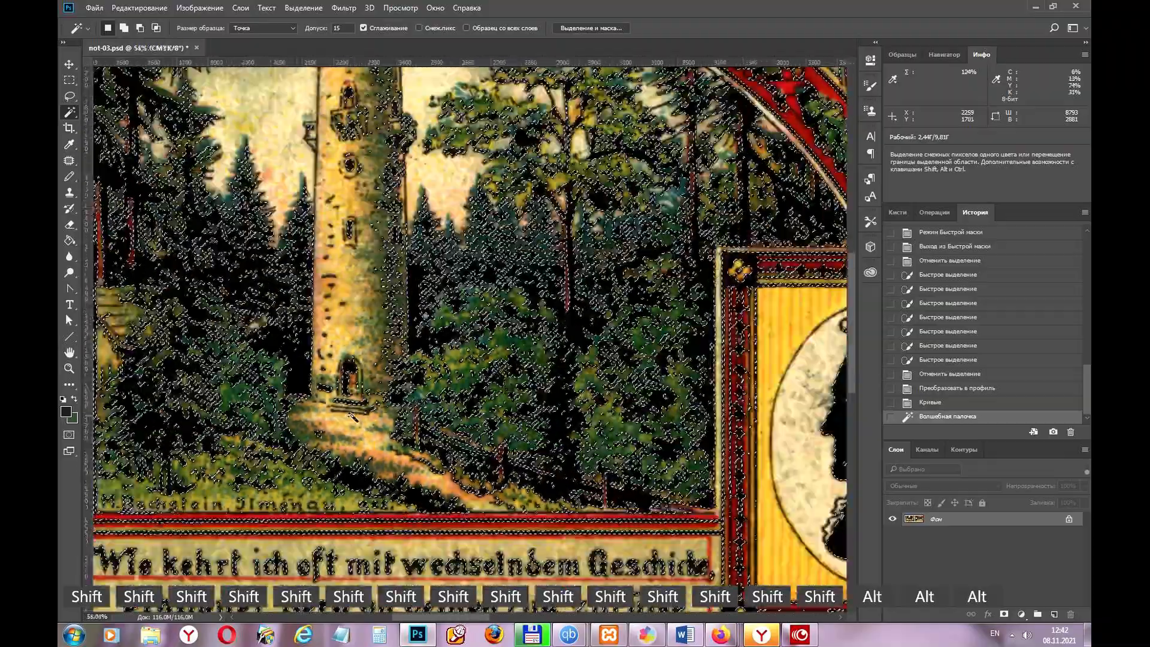
scroll(354, 417, down, 3)
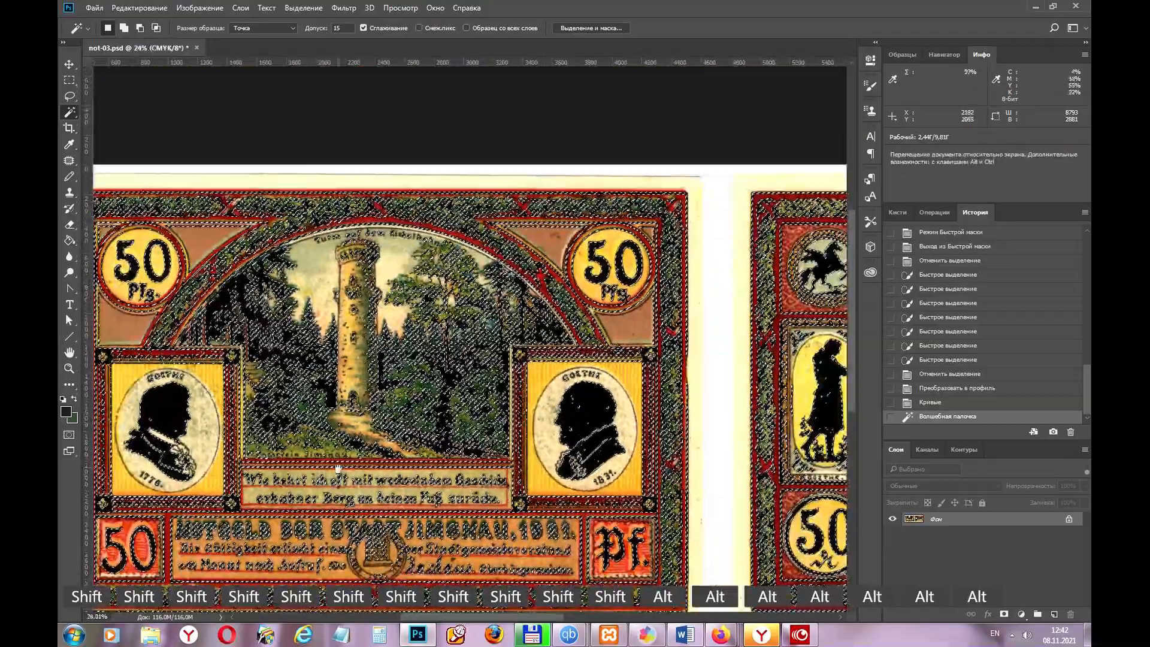
drag(341, 468, 398, 383)
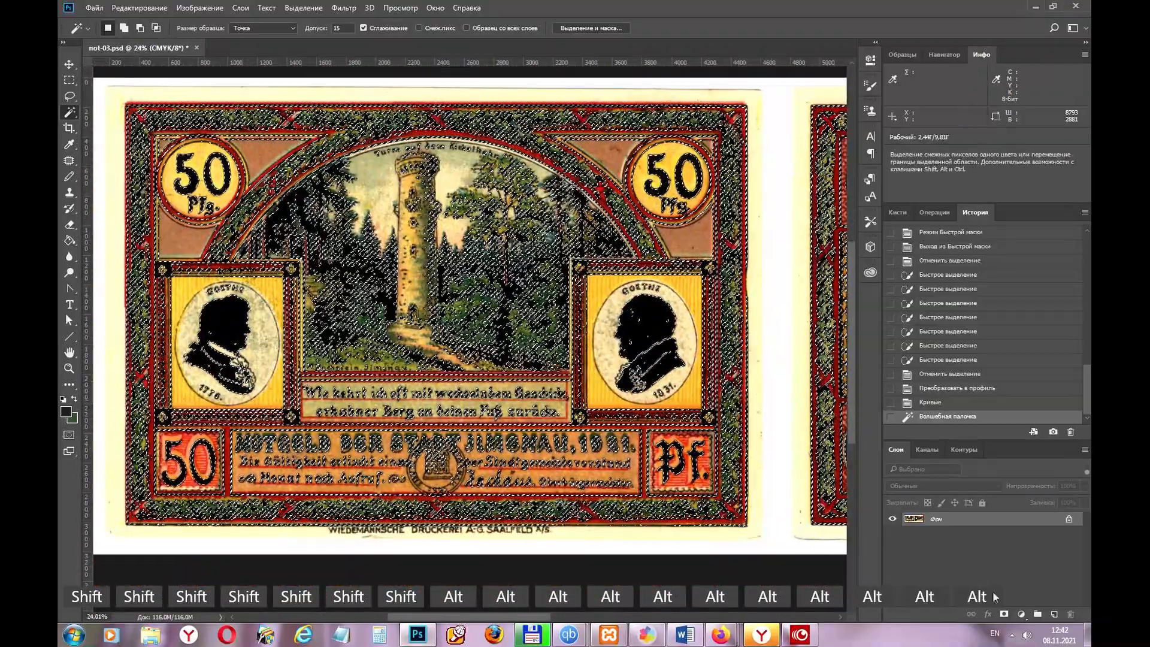
Add a Selective Color adjustment layer masked by the black-area selection and target its blacks (Черные)
click(1023, 615)
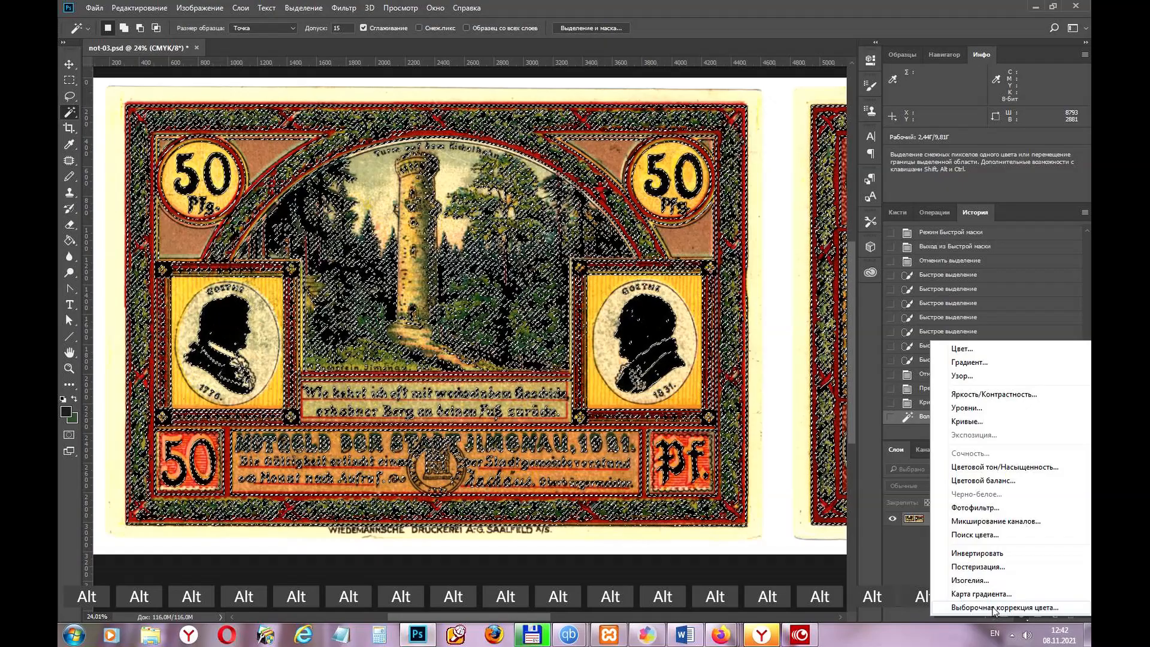
click(994, 609)
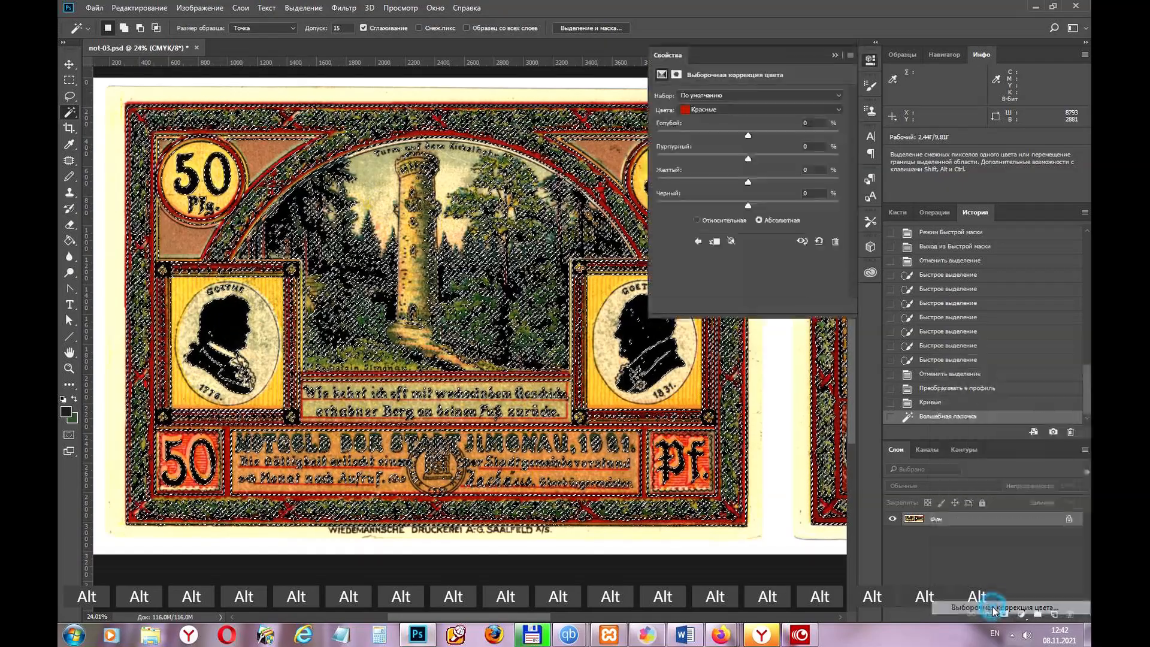
click(824, 107)
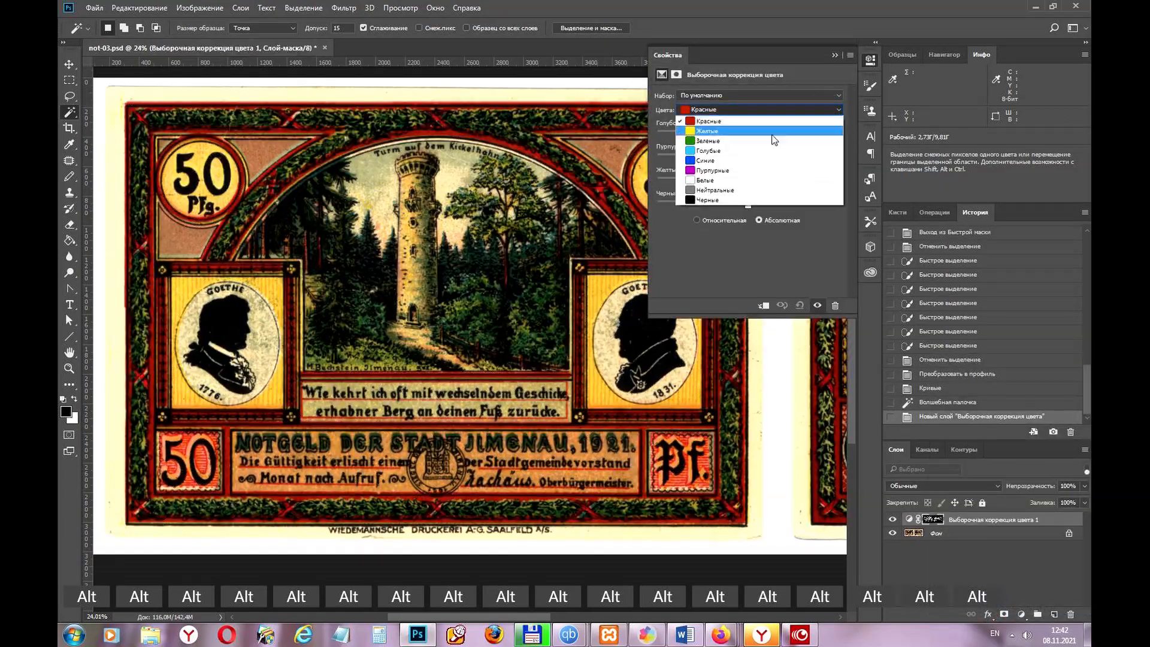
click(703, 200)
Set the blacks to cyan -10, magenta -10, yellow -15 and black 4 %, and clip the adjustment to the layer below
click(818, 125)
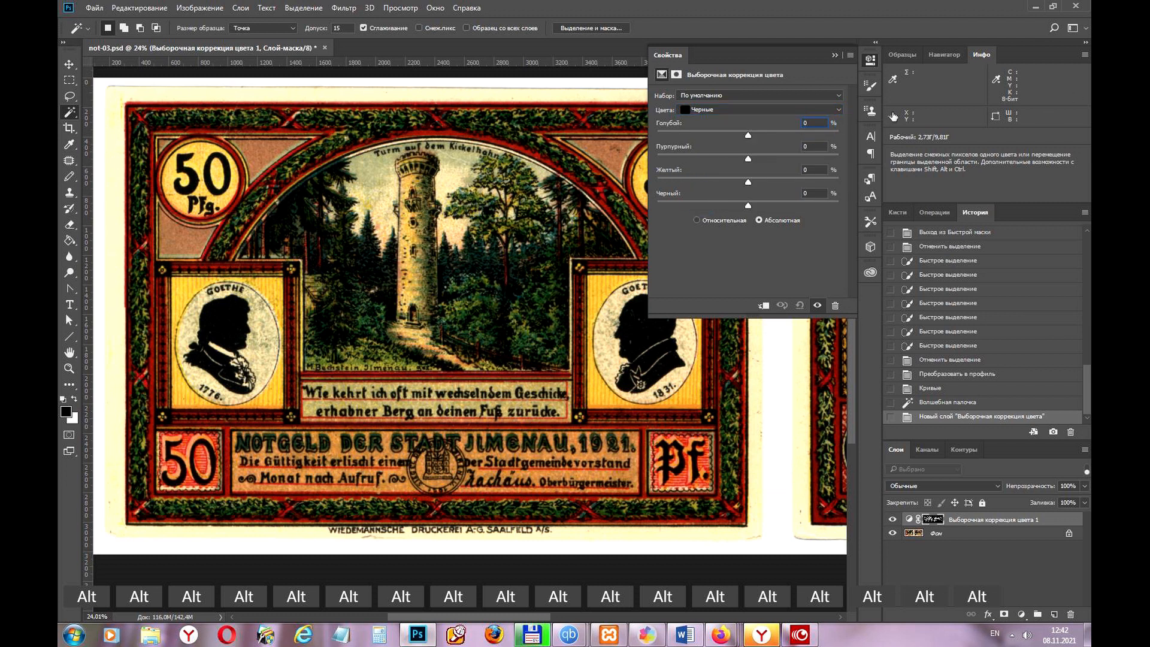
click(819, 121)
double_click(820, 122)
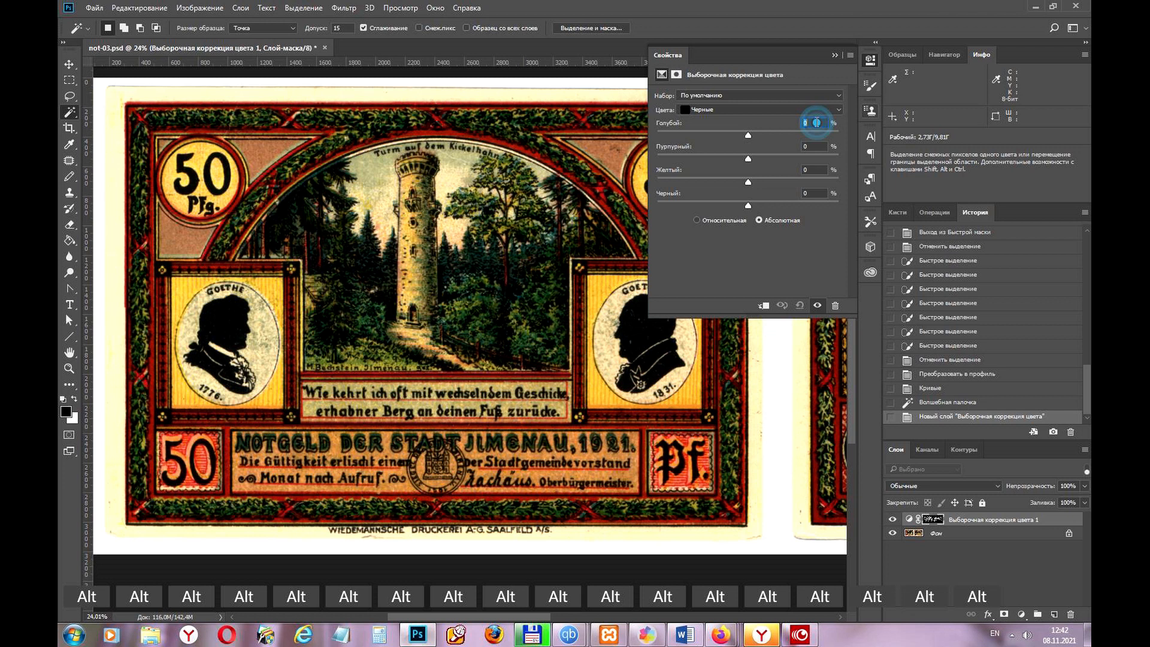
text(-10)
key(Return)
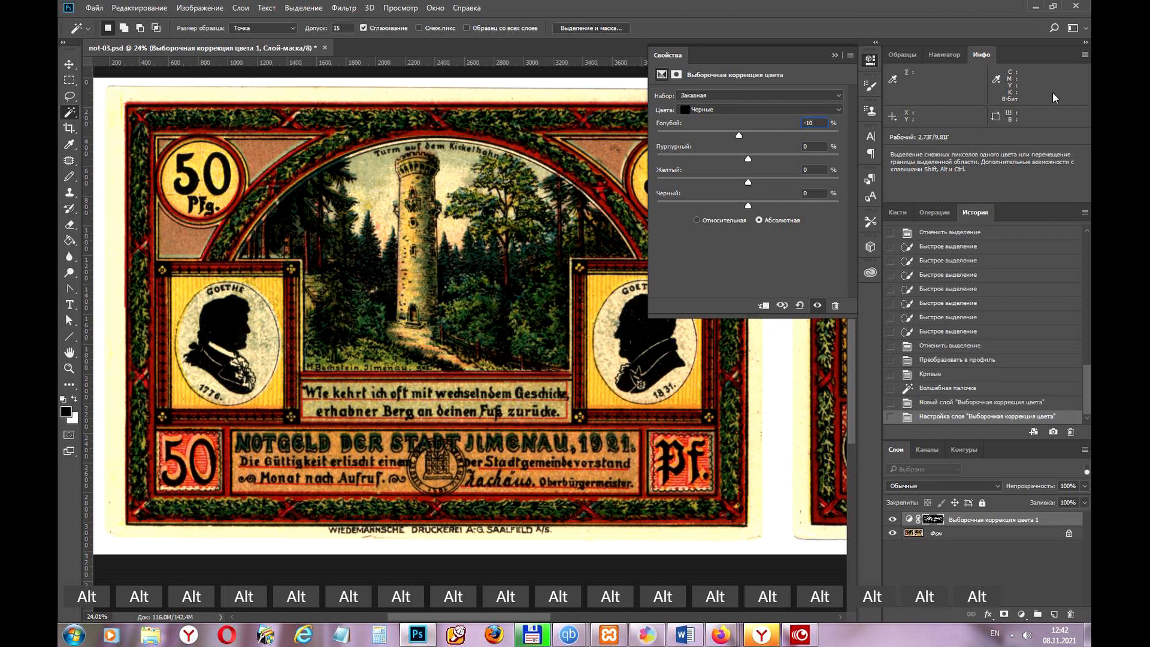
key(Tab)
text(-10)
key(Tab)
text(-15)
key(Tab)
text(4)
click(764, 307)
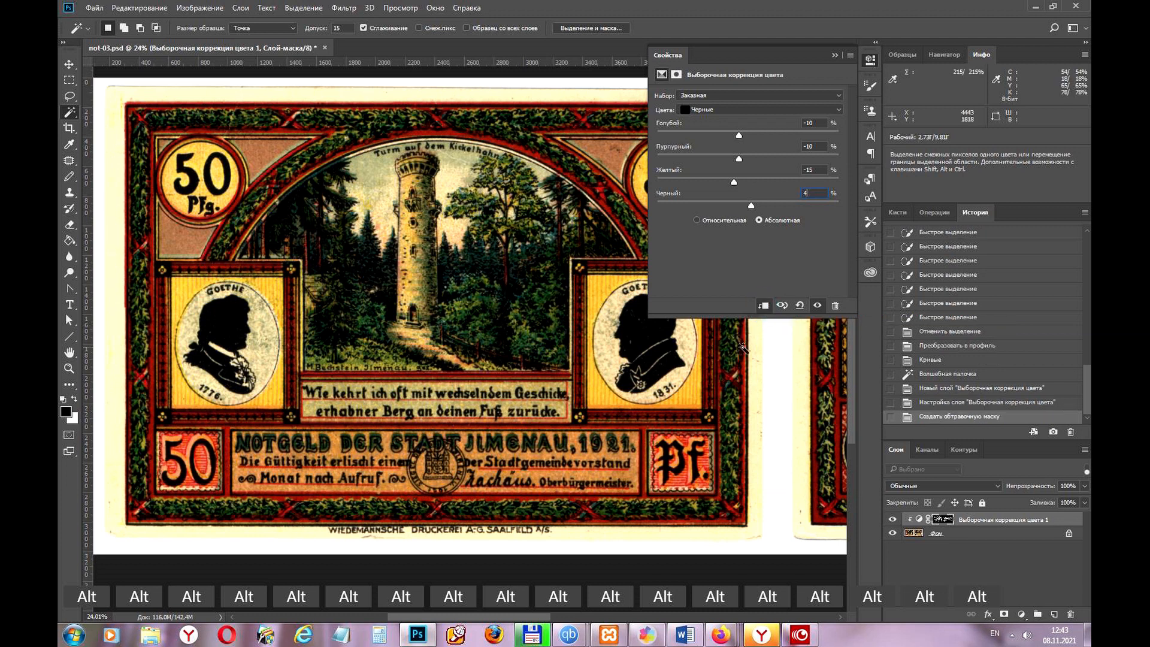
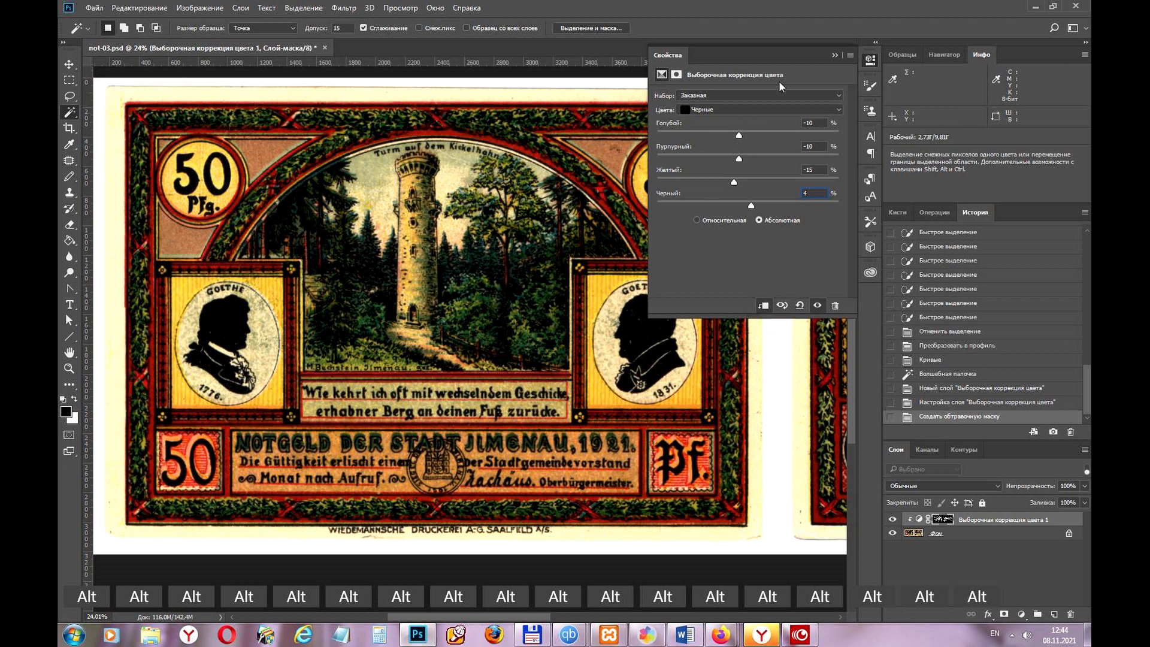
click(835, 57)
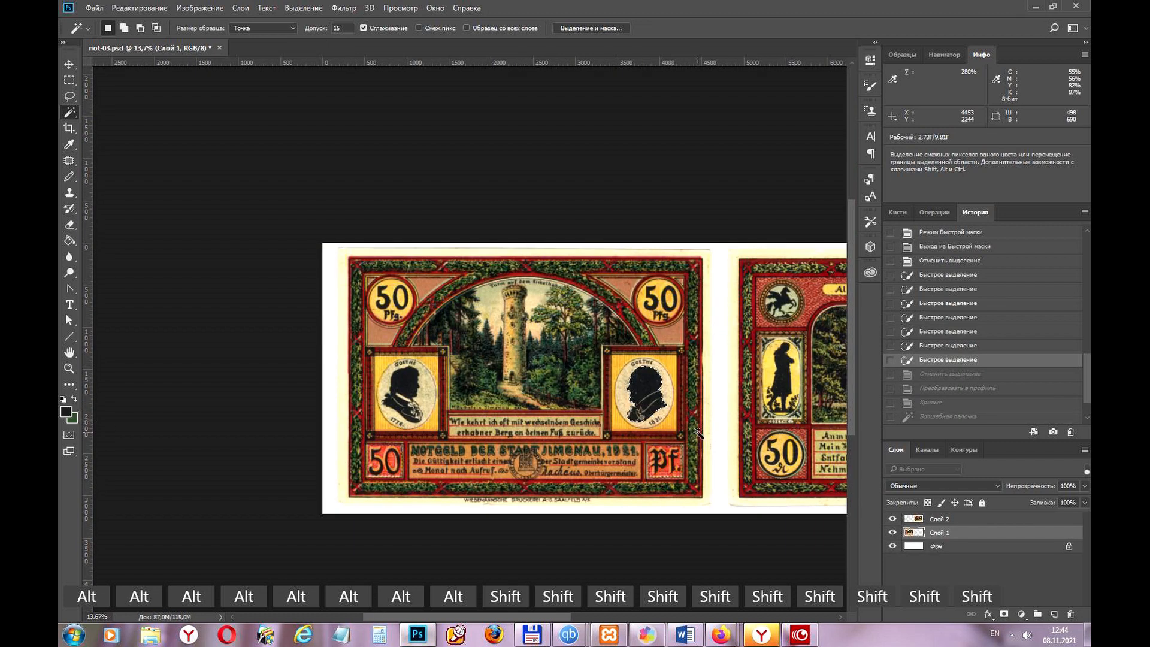
Deselect the silhouette and try Magic Wand selection of the 1831 Goethe portrait's black without the contiguous option
key(ctrl+d)
scroll(662, 385, up, 3)
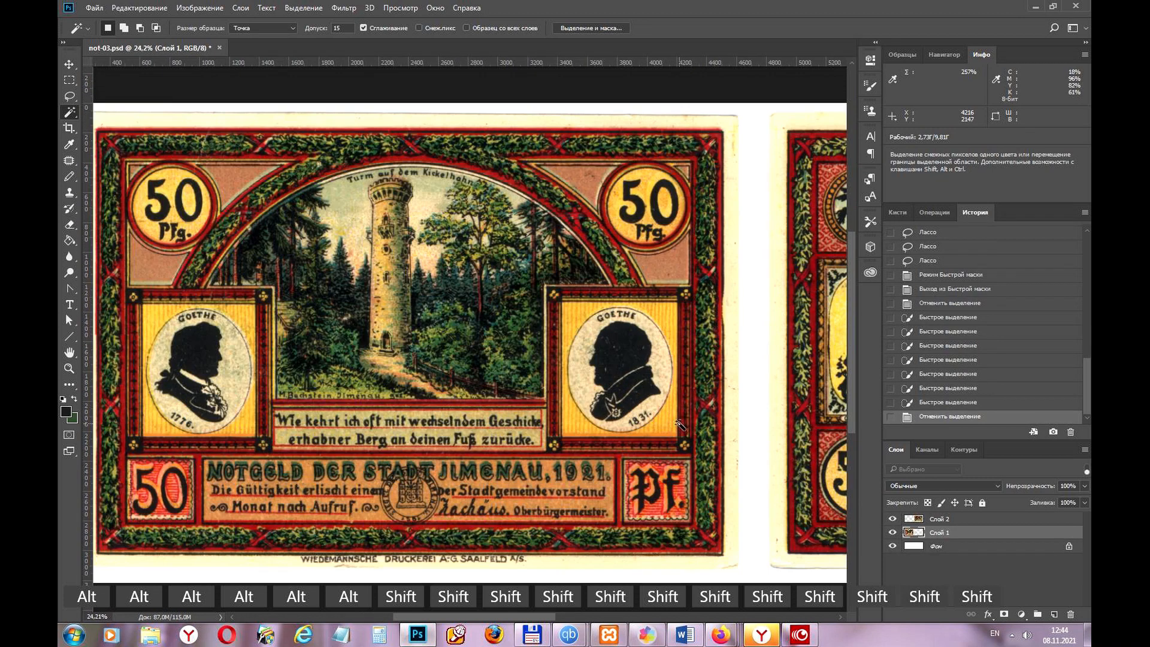
drag(662, 385, 558, 361)
key(shift)
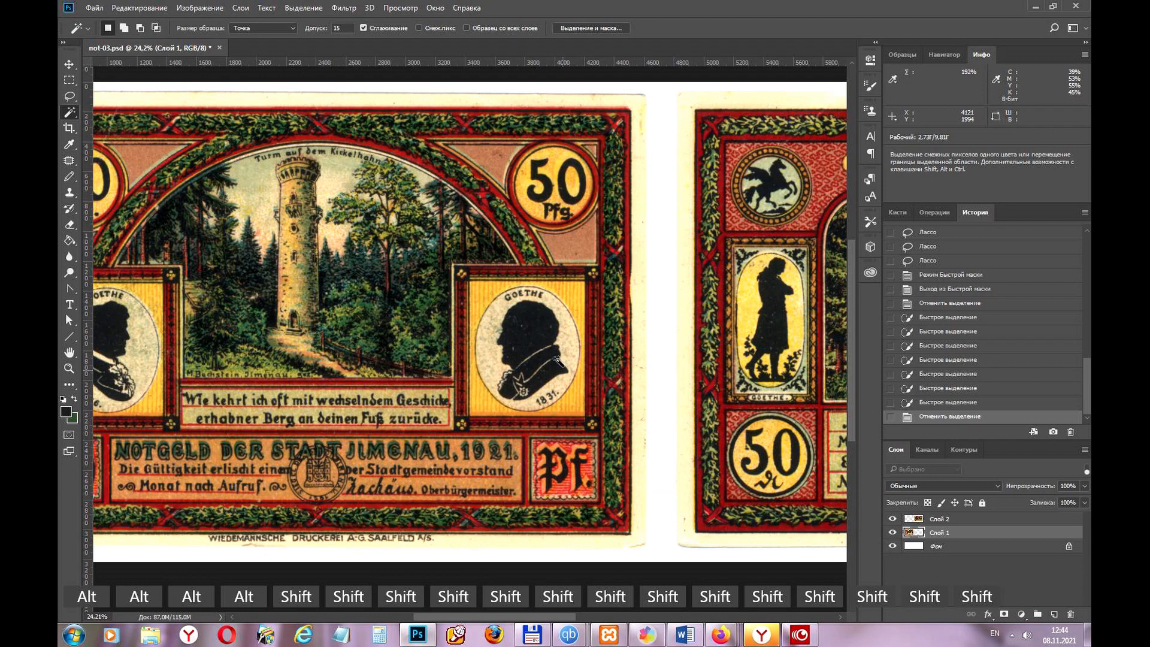
shift+click(530, 316)
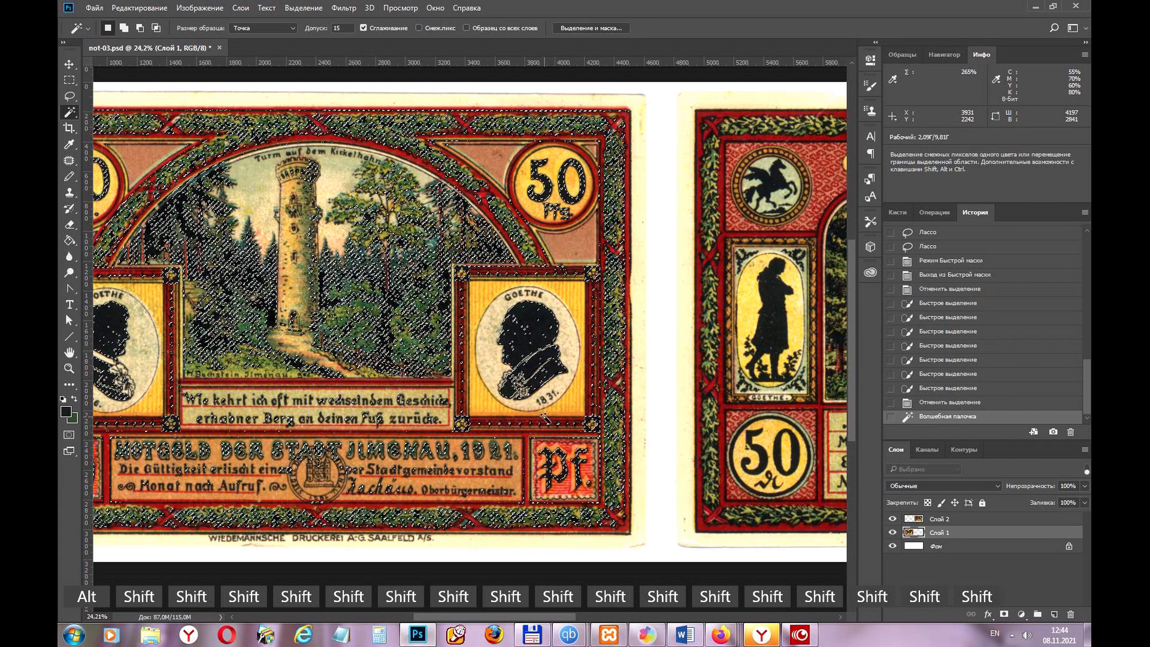
key(ctrl+z)
Turn on the contiguous option and select only the black 1831 Goethe silhouette with the Magic Wand at tolerance 15
scroll(545, 419, down, 2)
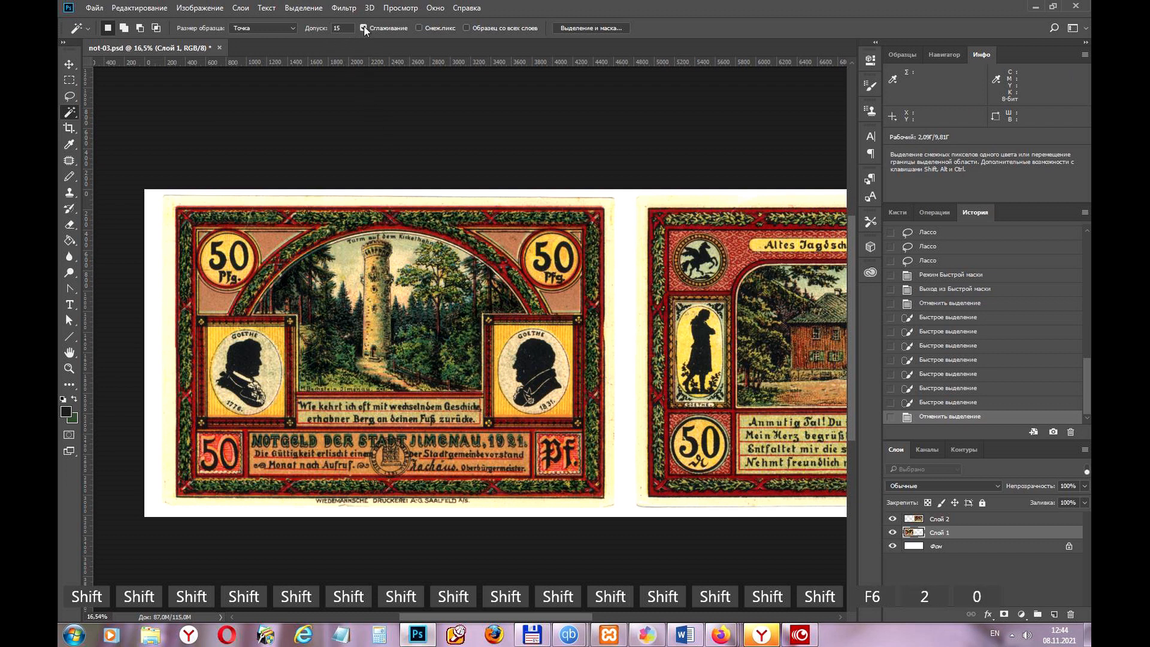
click(420, 28)
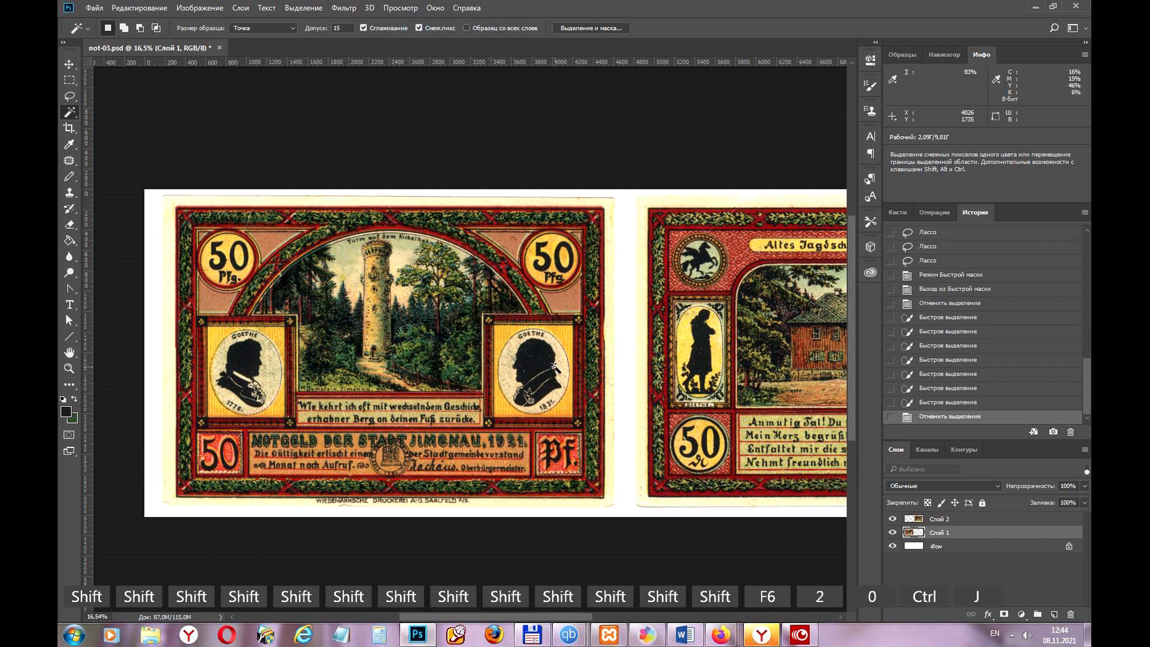
scroll(554, 367, up, 3)
click(513, 329)
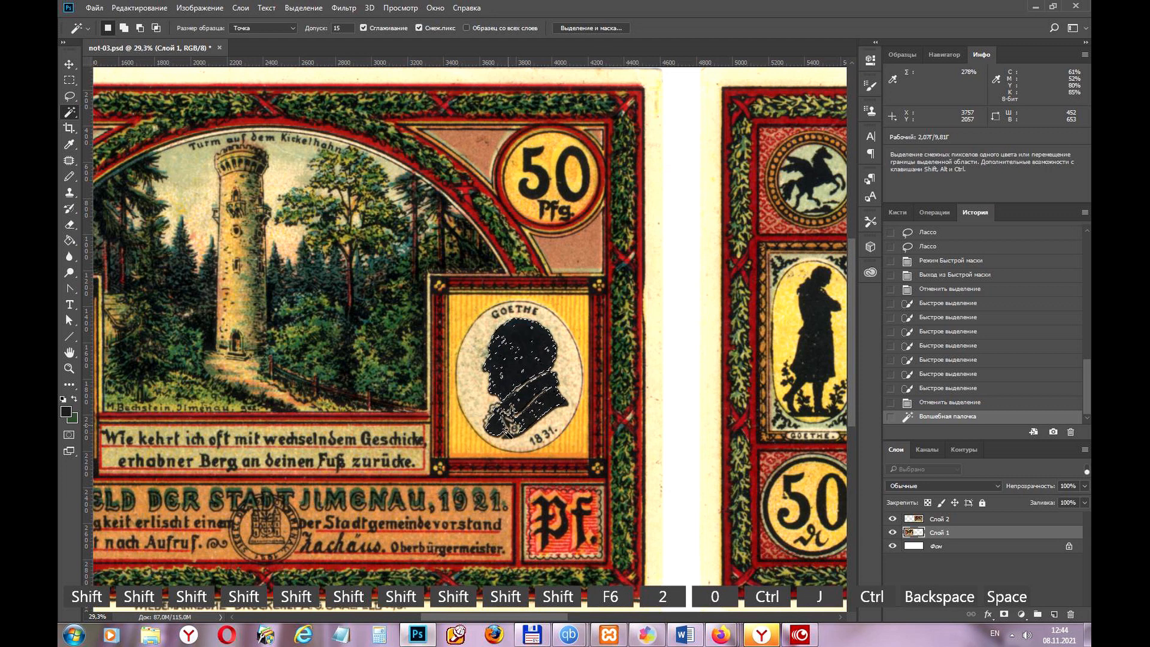
scroll(508, 431, up, 4)
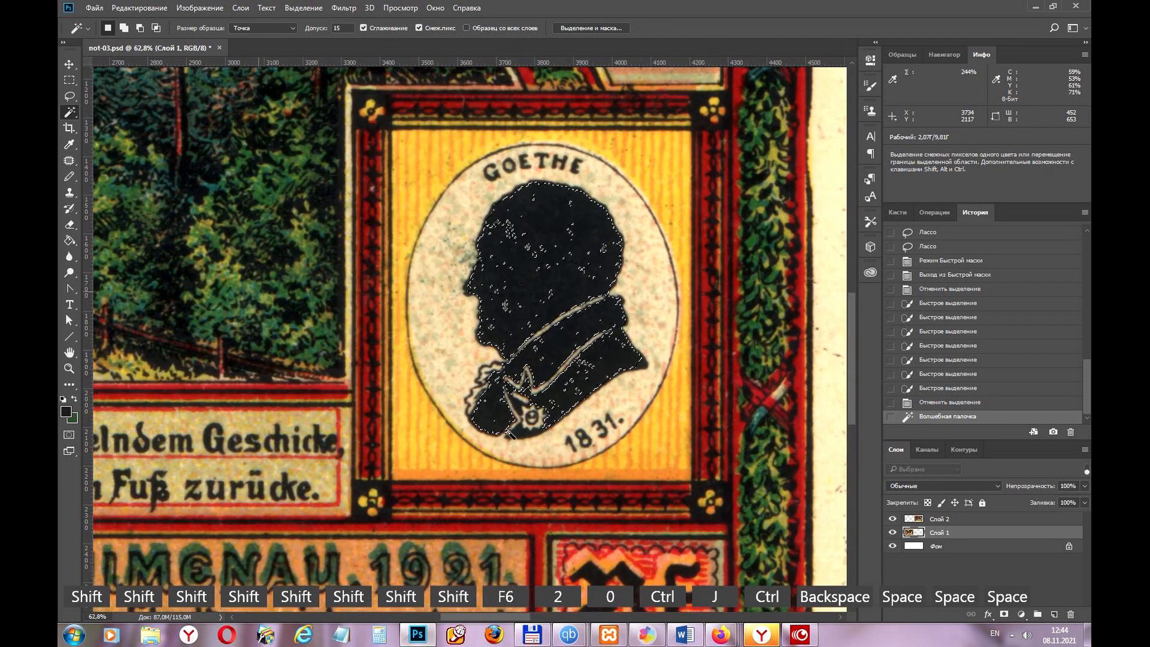
key(space)
key(space)
key(space)
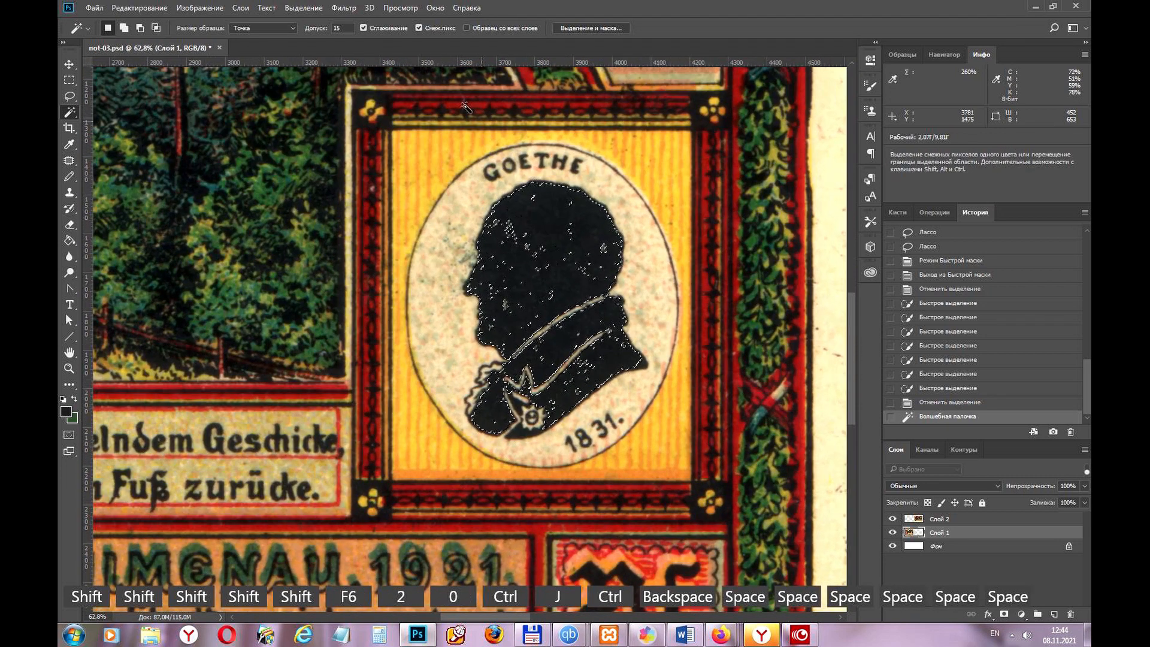
key(space)
key(space)
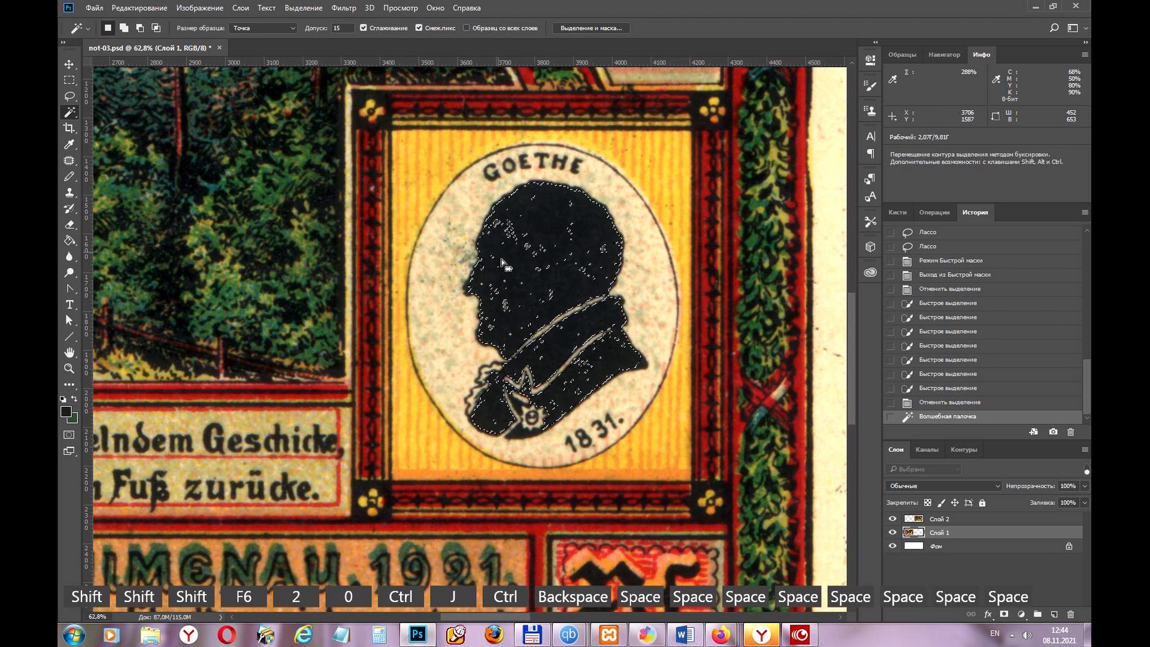
Try a Magic Wand selection of the black 1831 Goethe silhouette at tolerance 32 and deselect it
key(space)
key(space)
key(space)
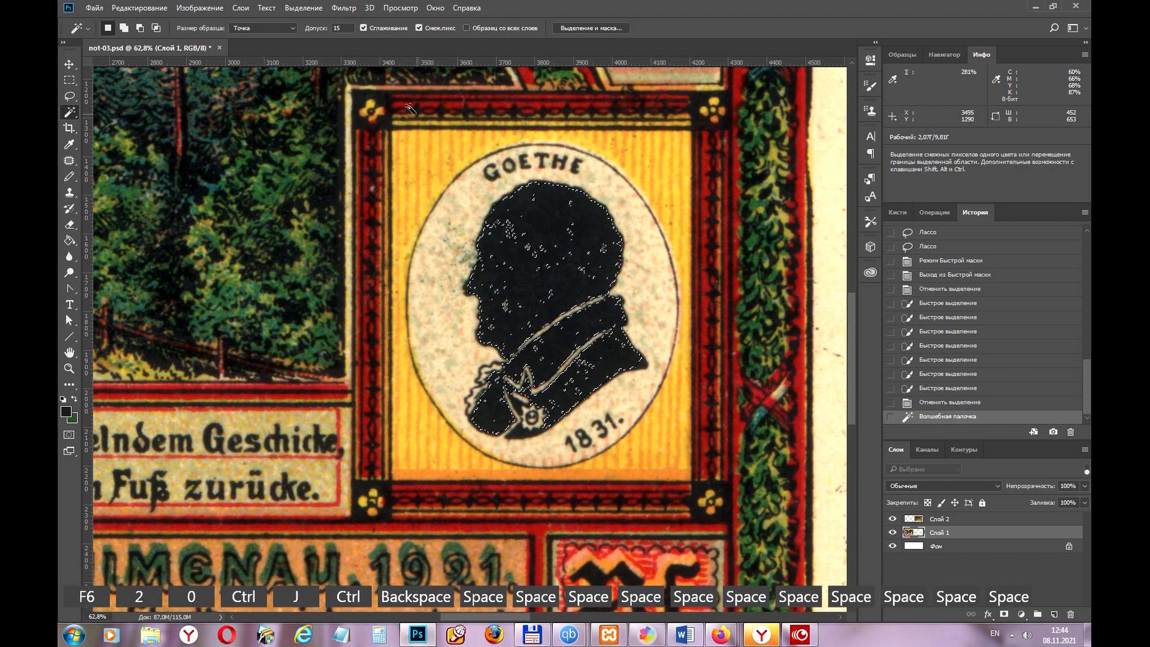
key(space)
double_click(337, 28)
key(space)
text(32)
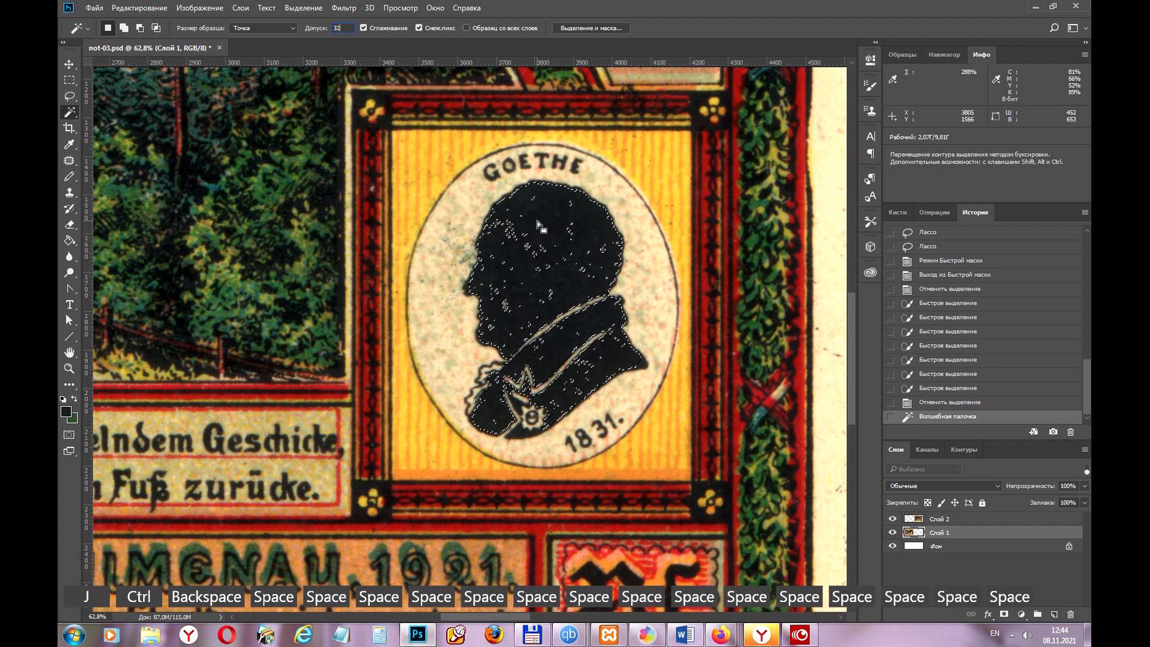
click(537, 220)
click(537, 217)
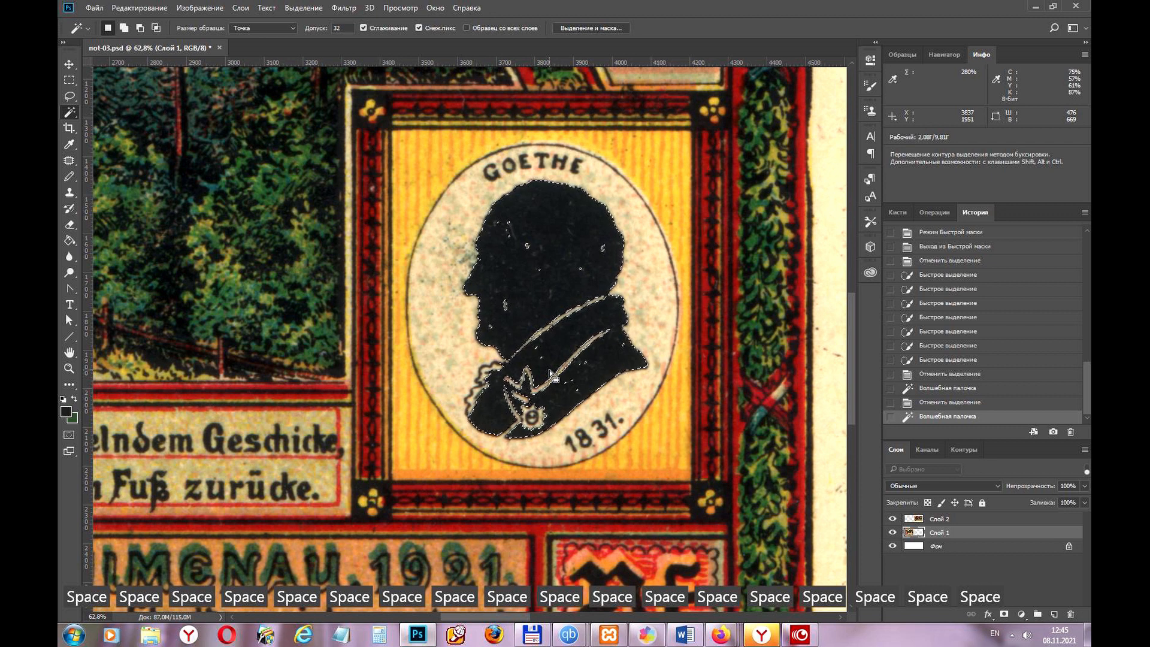
key(shift)
key(ctrl+d)
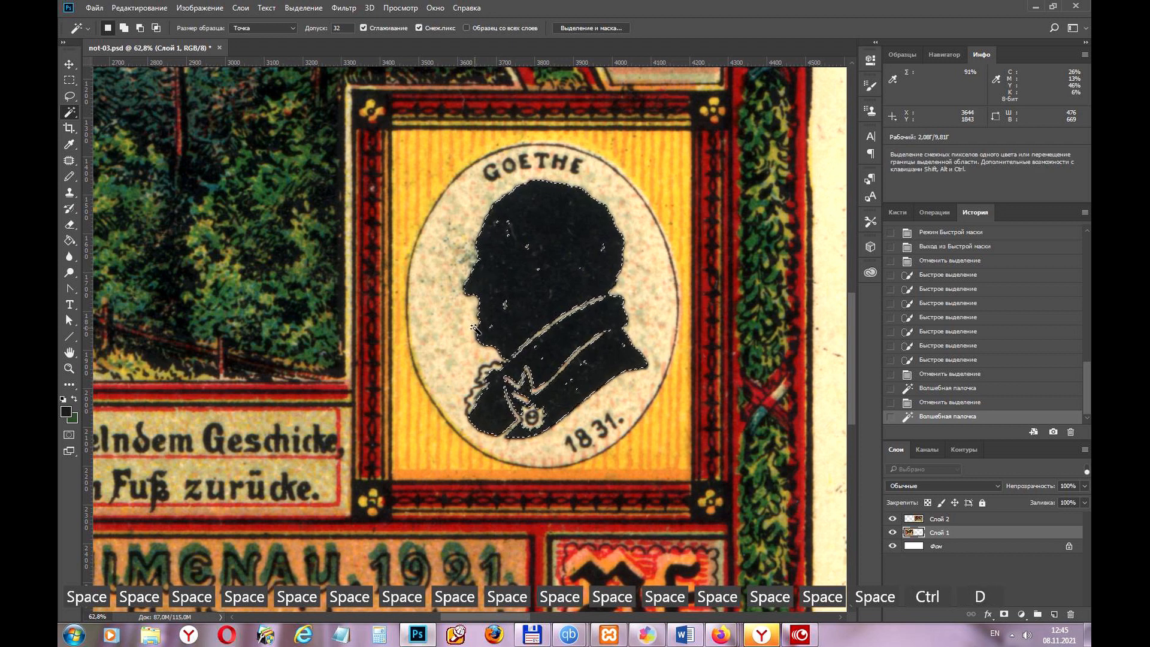
Lasso loosely around the 1831 Goethe oval, about 762 × 887 px, copy it to a new layer and hide Слой 1
scroll(475, 328, down, 6)
scroll(475, 328, up, 3)
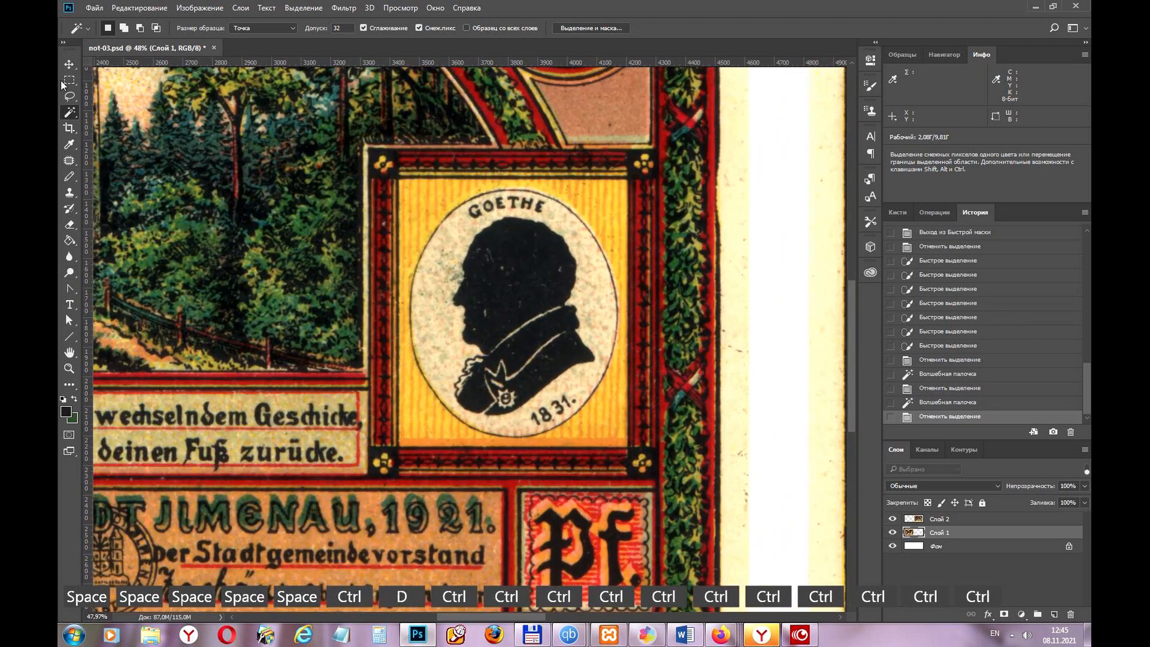
click(66, 95)
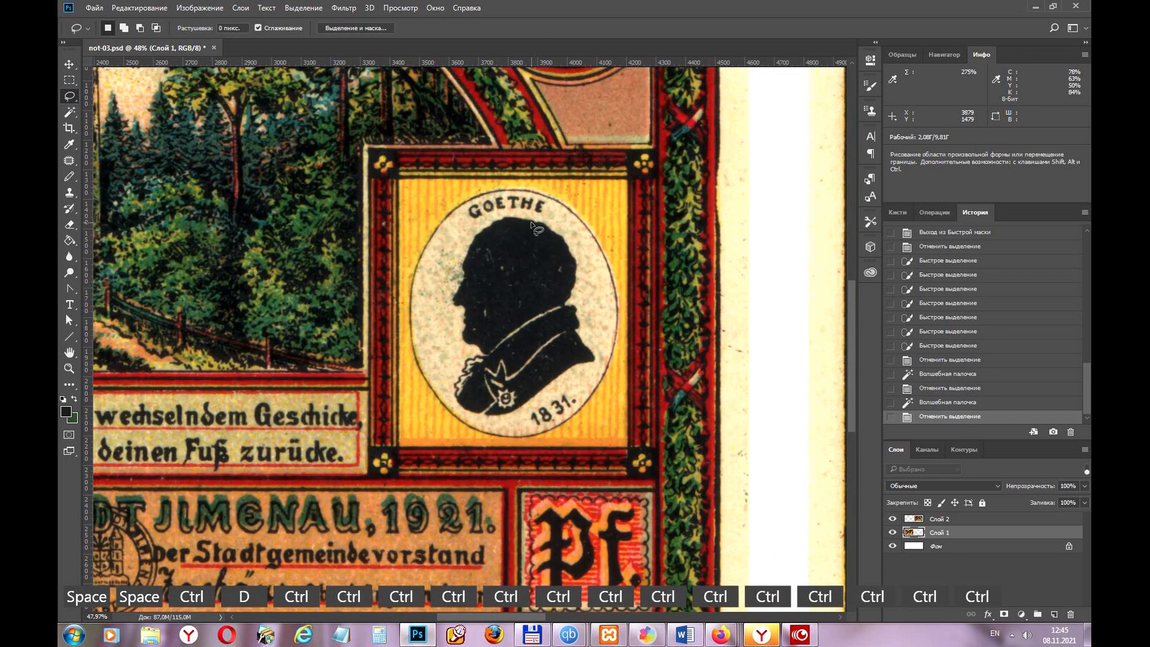
key(ctrl)
key(ctrl)
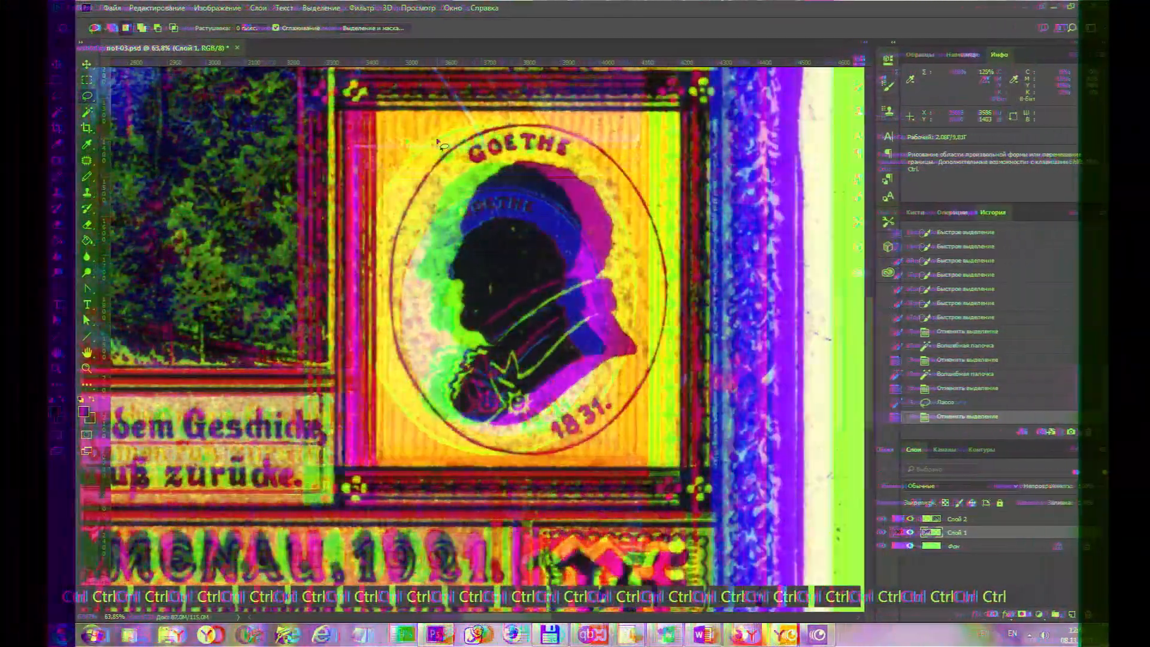
mouse_move(417, 141)
mouse_down()
mouse_move(361, 216)
mouse_move(383, 313)
mouse_up()
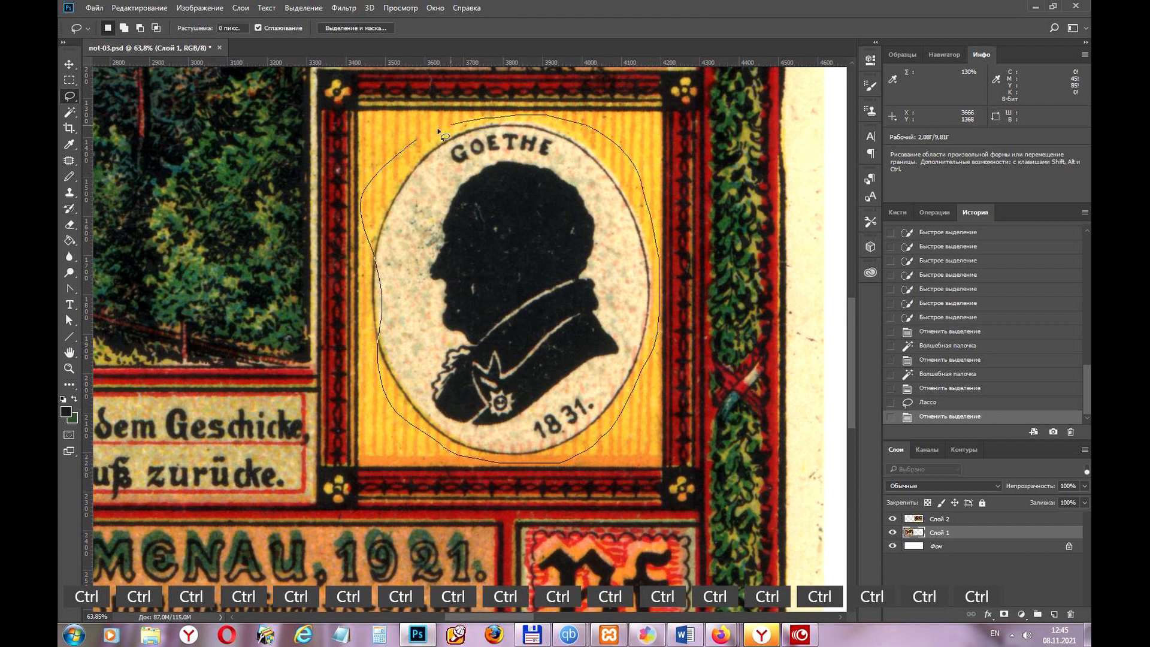
drag(372, 341, 392, 399)
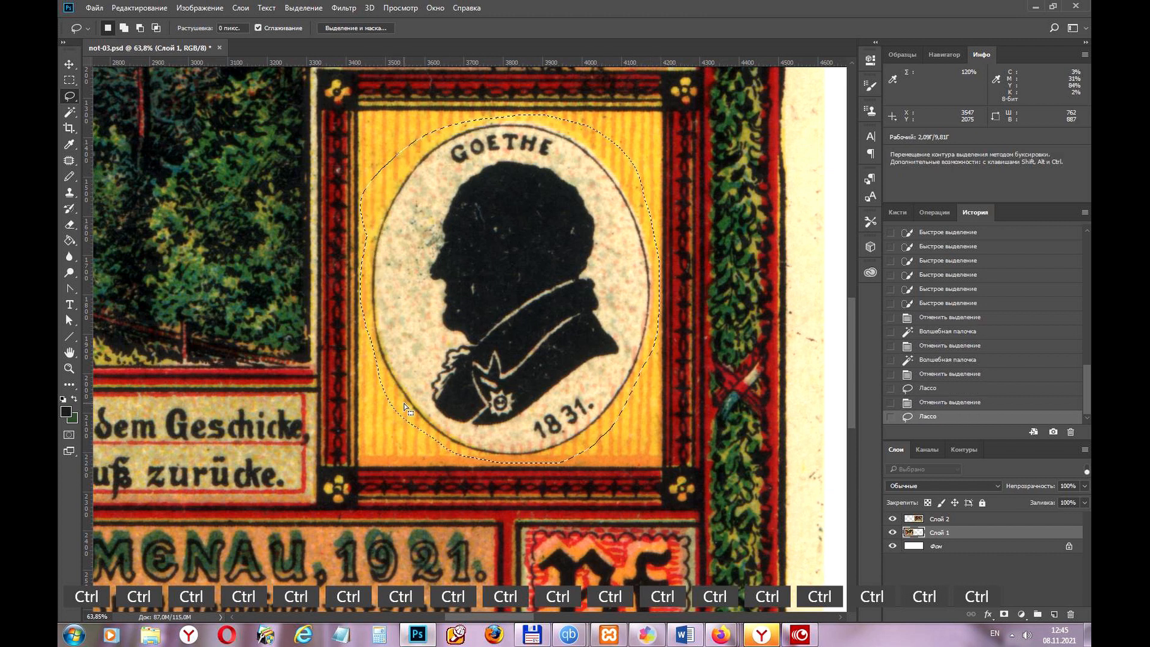
key(ctrl+j)
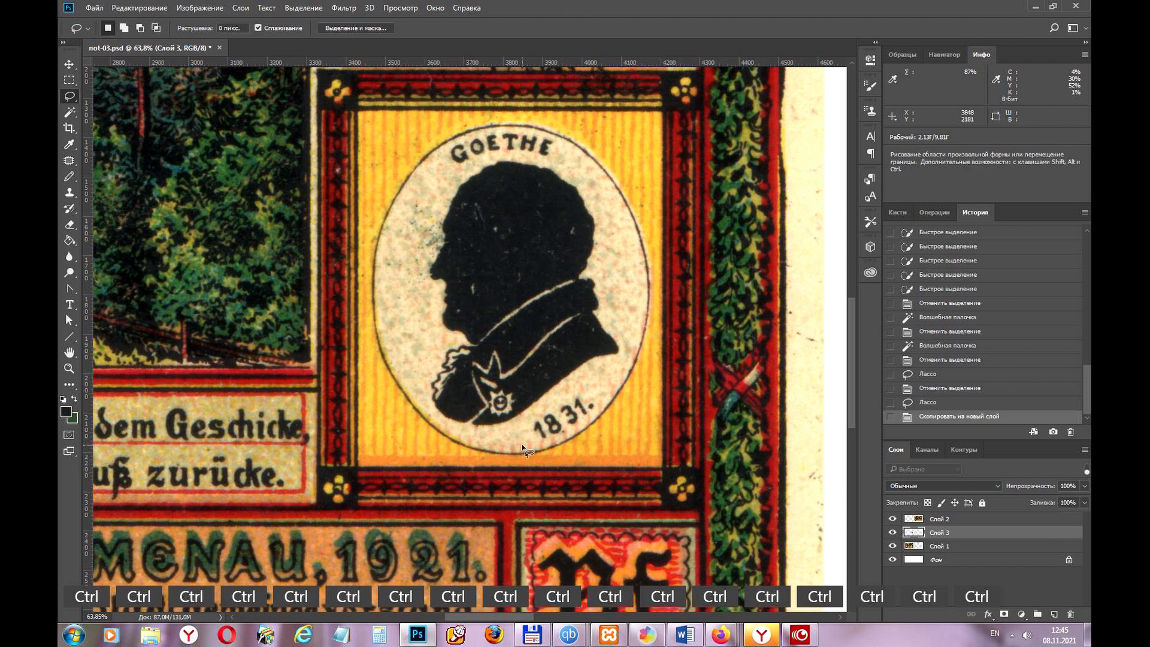
click(893, 547)
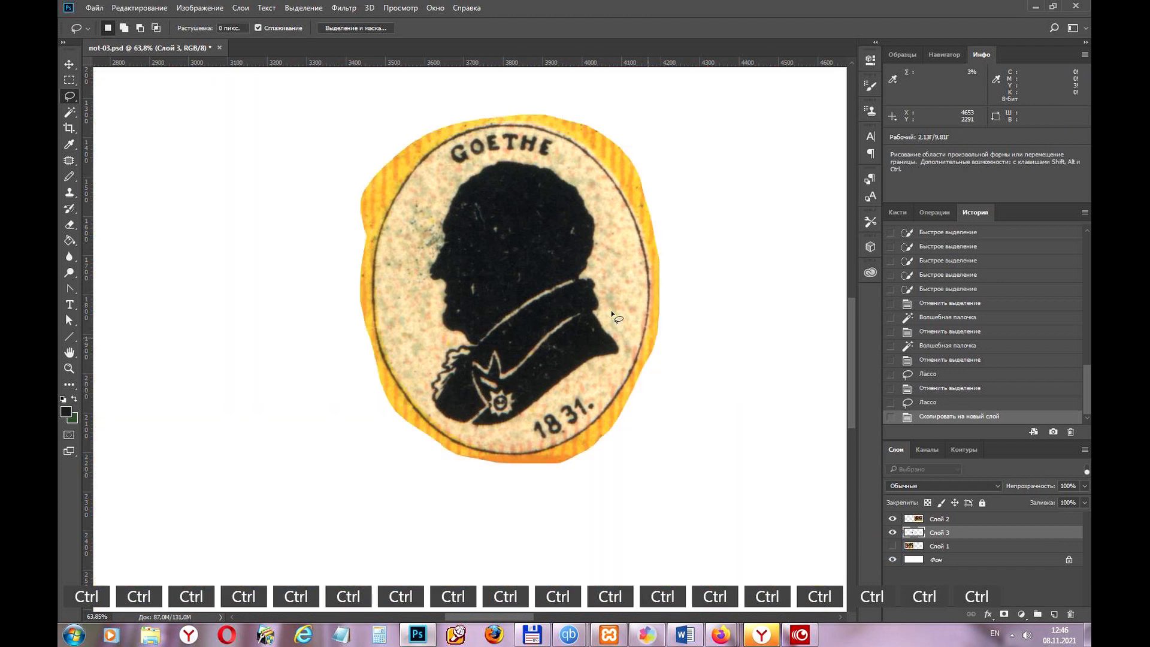
Apply a Threshold (Порог) adjustment with level 102 to the copied portrait layer
key(ctrl+z)
key(ctrl+d)
key(space)
key(space)
key(space)
key(shift)
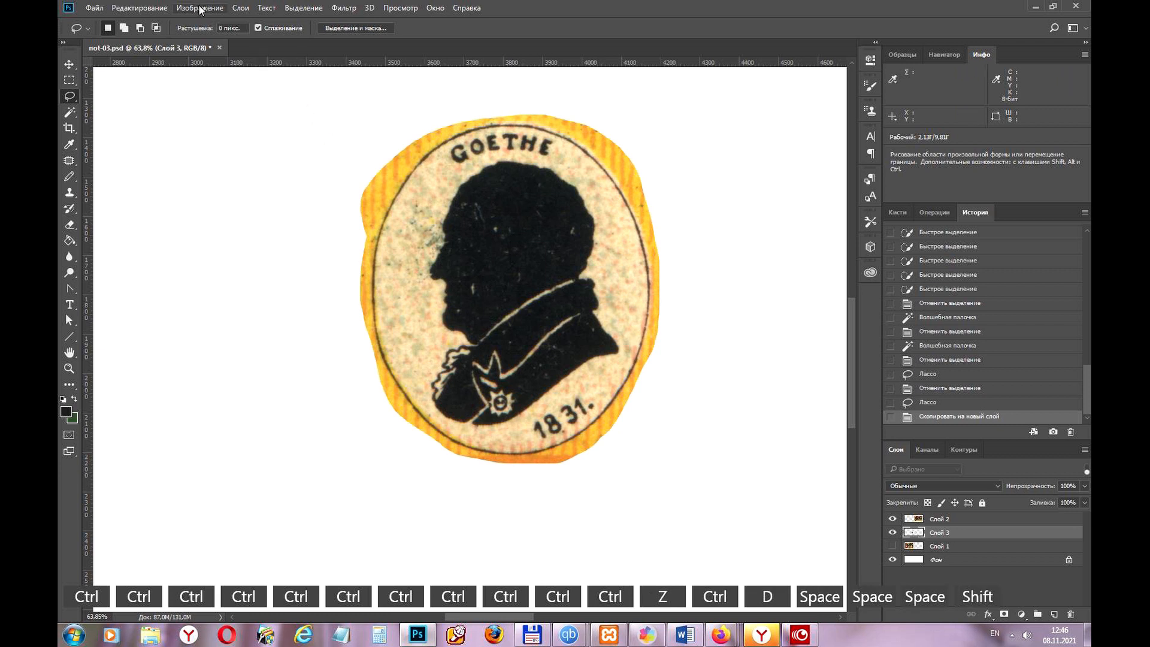
click(200, 7)
key(shift)
mouse_move(252, 39)
key(shift)
key(shift)
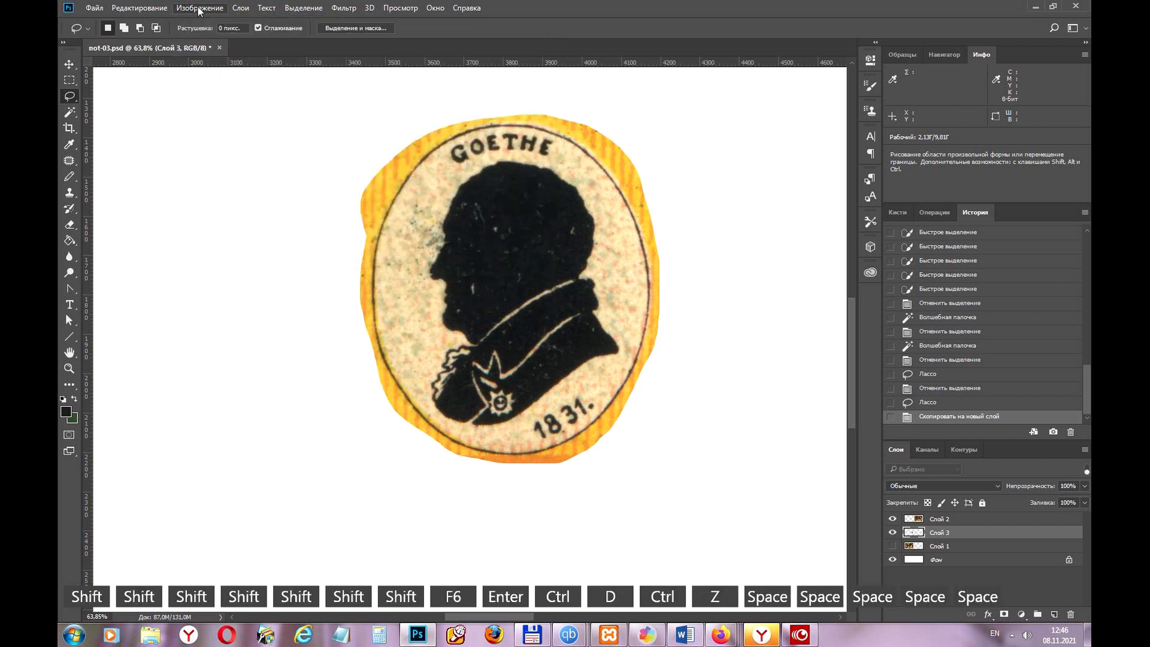
click(200, 8)
key(space)
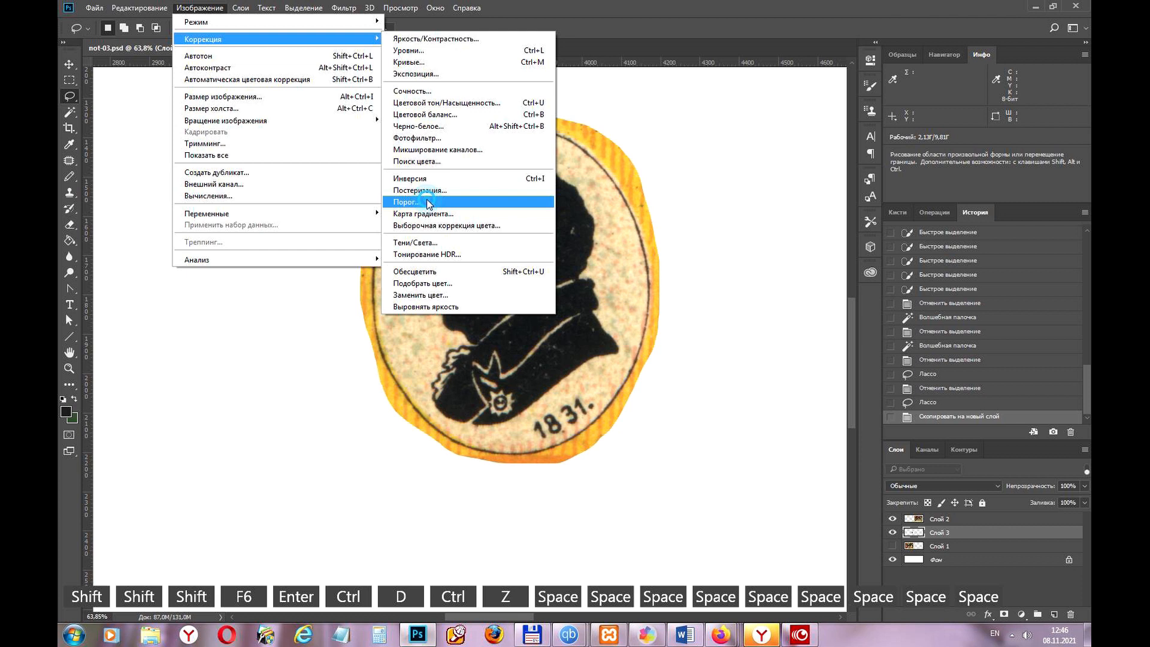
click(436, 202)
key(space)
key(space)
key(space)
key(space)
key(space)
key(space)
key(space)
mouse_move(759, 290)
mouse_down()
mouse_move(721, 280)
mouse_move(744, 281)
mouse_up()
key(space)
key(space)
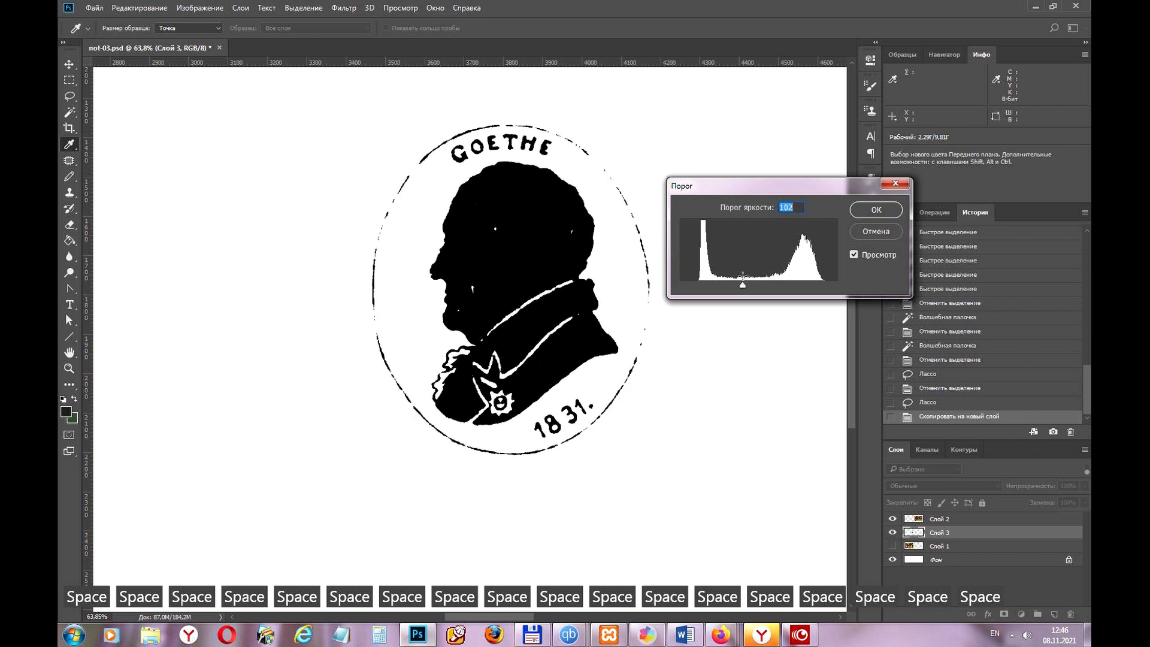
click(875, 211)
Choose the Pencil tool and sample the silhouette's pure black as the foreground colour
scroll(497, 270, up, 5)
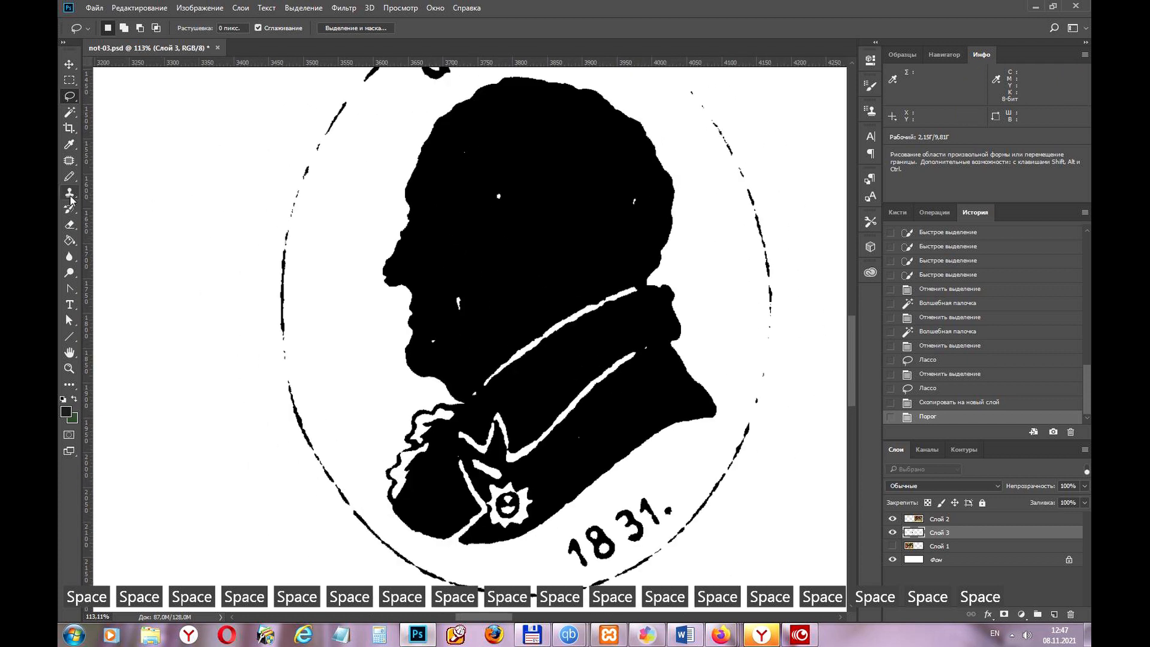
click(69, 176)
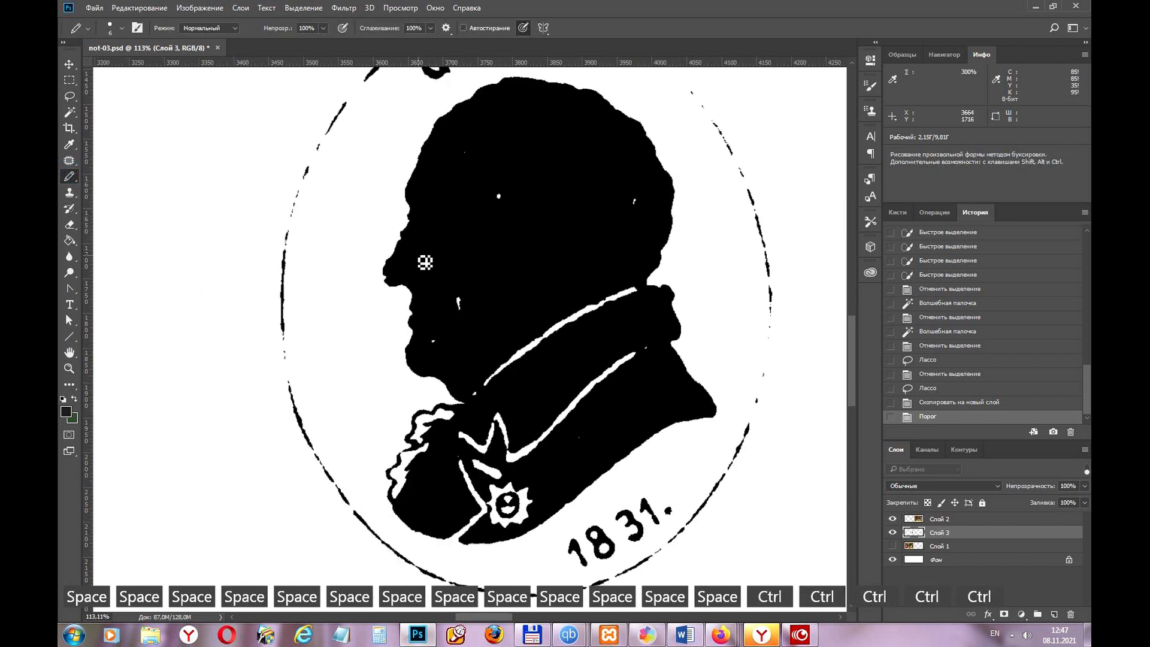
scroll(488, 276, up, 5)
click(64, 413)
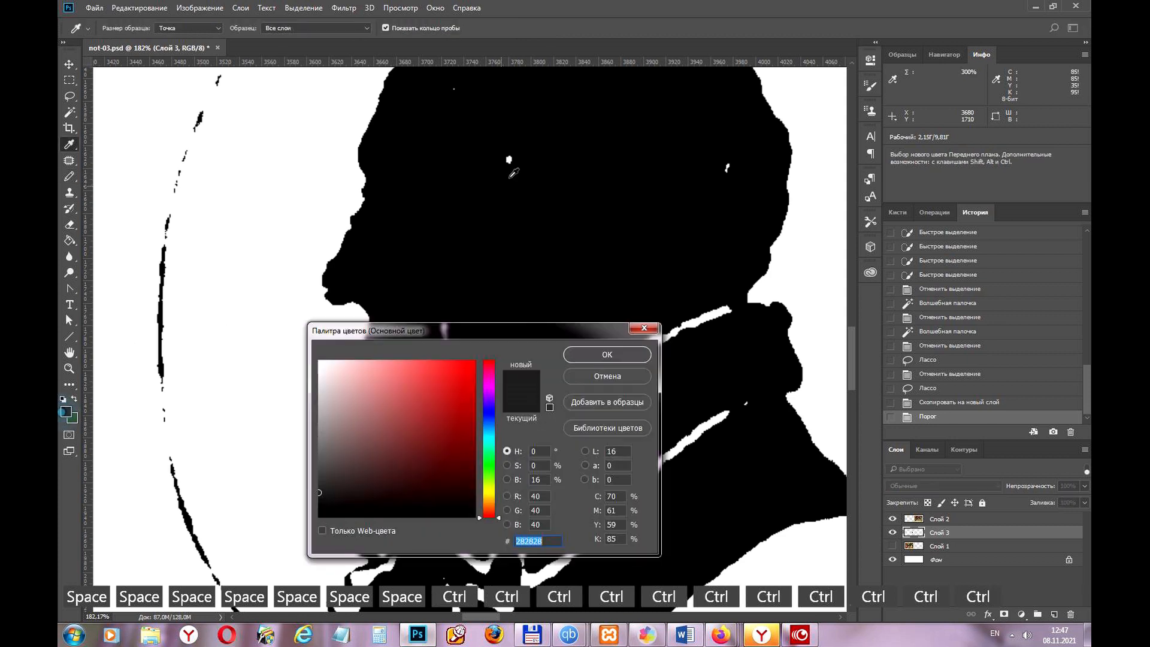
click(510, 177)
click(605, 354)
Paint over white specks in the silhouette's face and smooth its nose and profile edge with the black Pencil at size 9
click(510, 160)
click(446, 340)
click(443, 324)
click(442, 325)
click(403, 393)
shift+click(329, 271)
shift+click(368, 210)
click(330, 289)
click(329, 294)
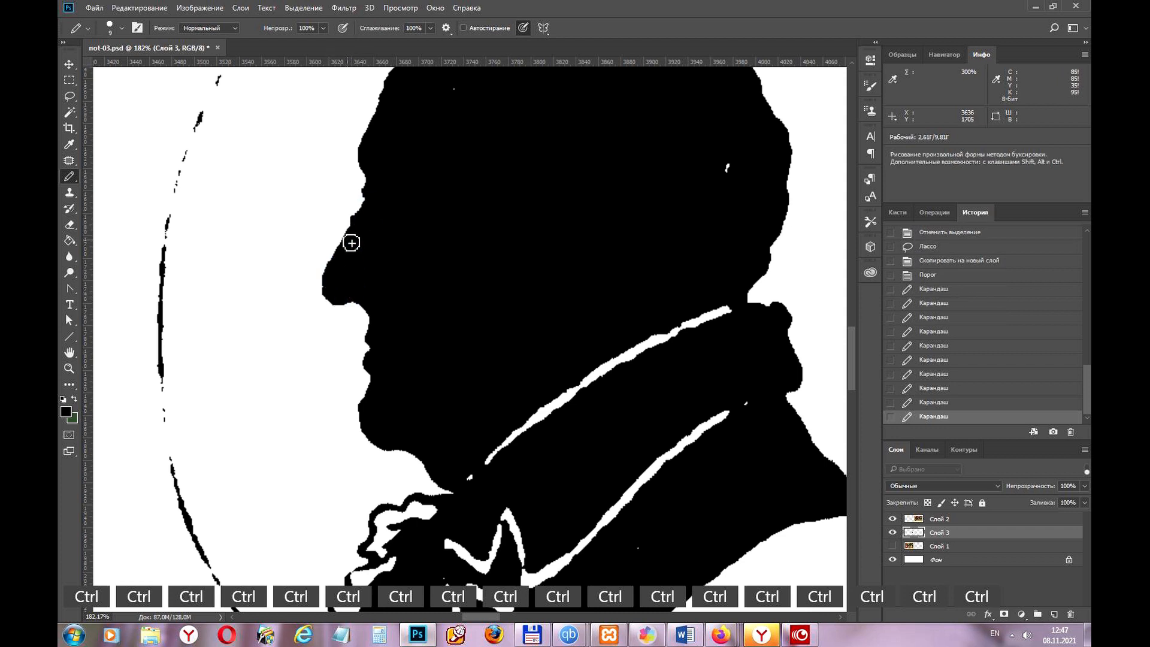
Set the background colour to white (ffffff), swap the colours and trim the bridge of the nose with the white Pencil
click(74, 419)
click(271, 306)
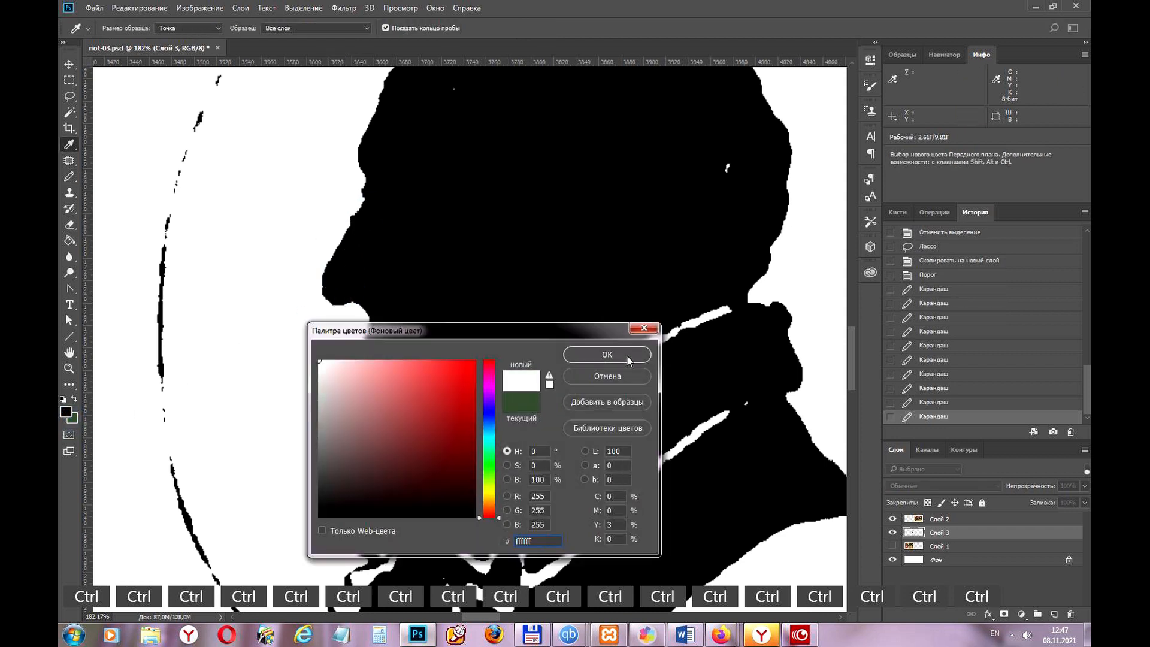
click(627, 358)
key(x)
click(349, 226)
scroll(611, 231, down, 8)
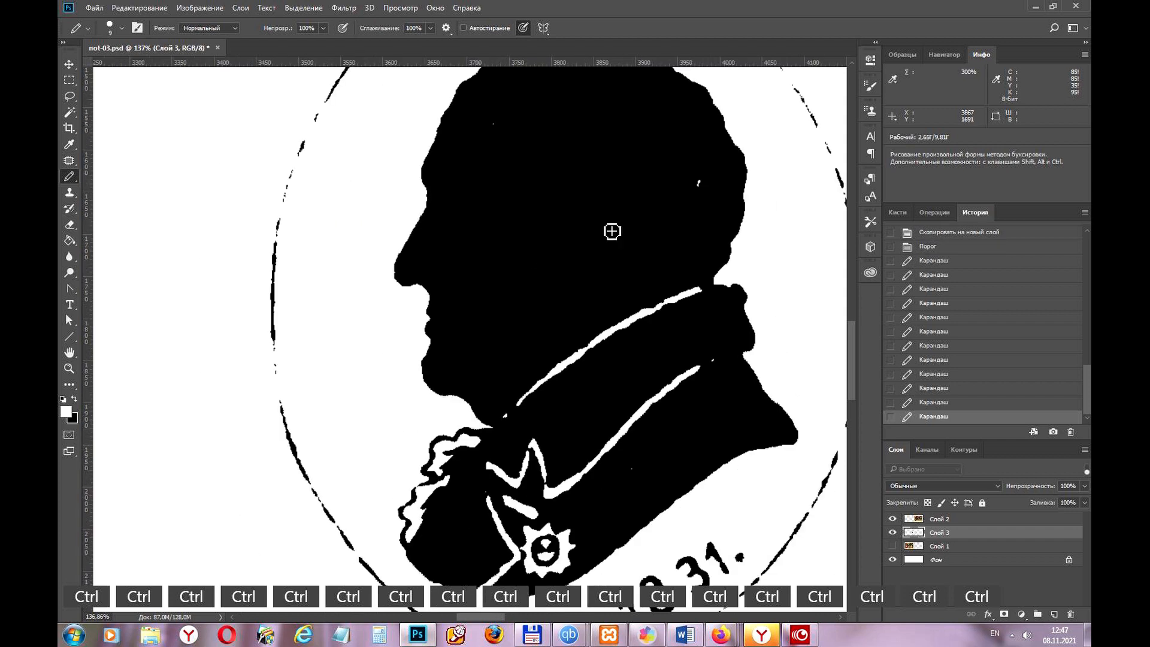
Swap back to black and fill the remaining white specks in the head and coat with the Pencil
scroll(662, 207, up, 7)
key(x)
click(654, 210)
click(446, 154)
click(588, 498)
click(670, 391)
click(460, 447)
Show Слой 1 again beneath the cleaned black-and-white portrait
scroll(506, 402, down, 4)
scroll(507, 402, down, 6)
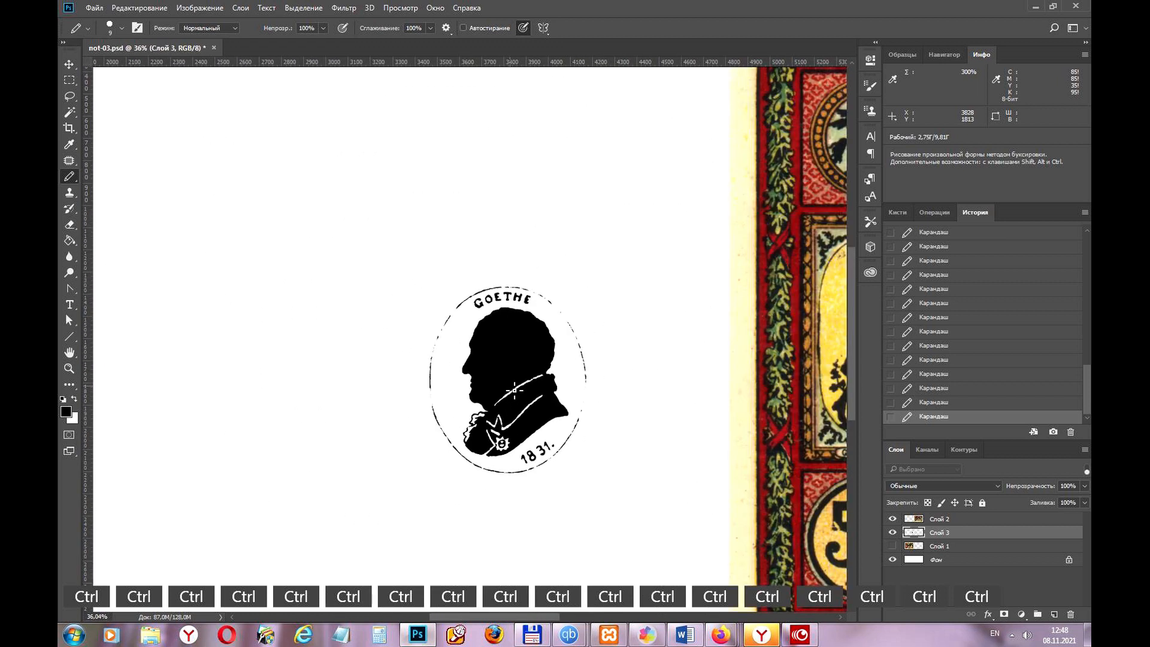
click(893, 546)
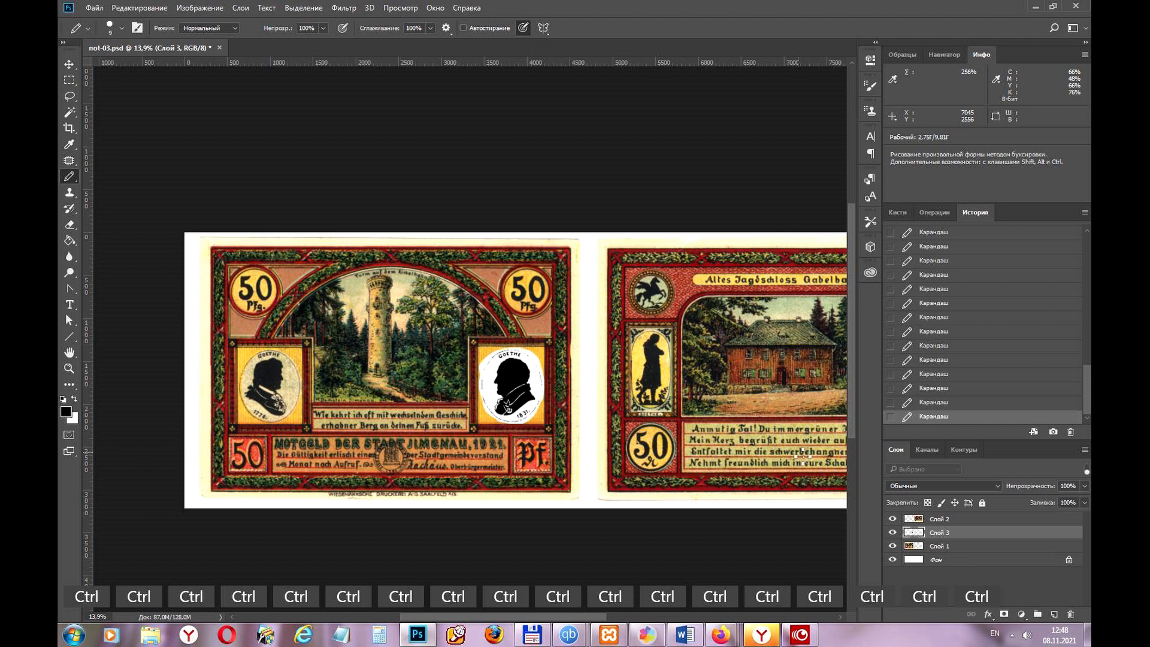
scroll(509, 410, up, 6)
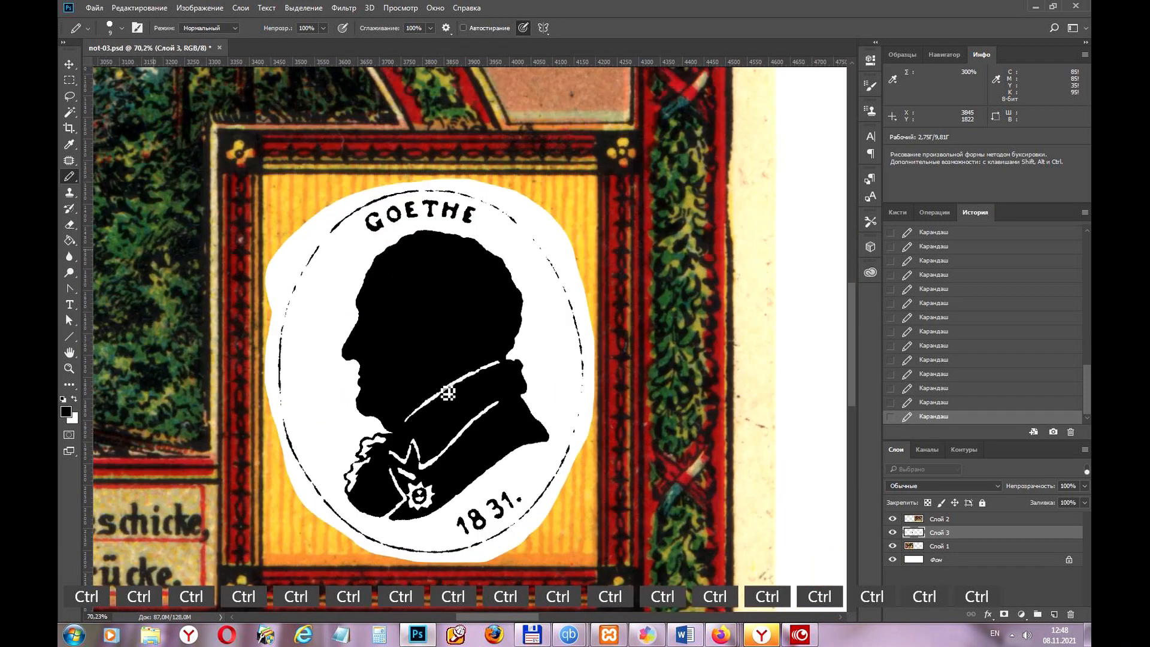
Set the Magic Wand tolerance to 5 and try a contiguous selection of the portrait layer's white background
click(71, 113)
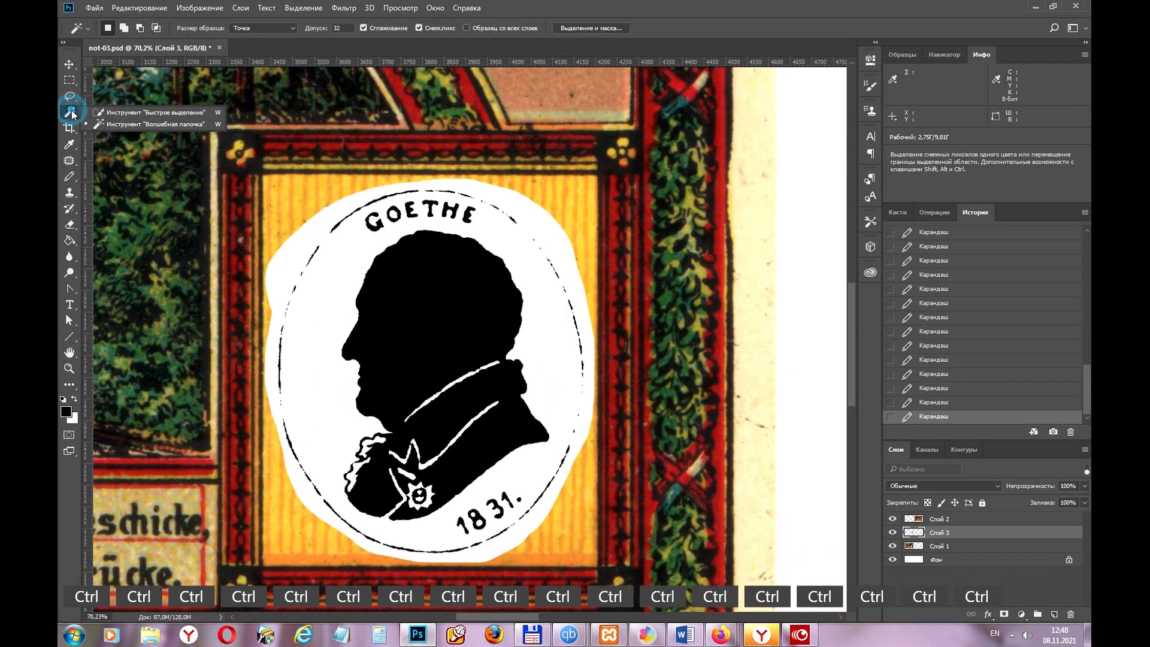
double_click(343, 28)
text(5)
click(309, 398)
key(d)
key(shift)
key(bracketleft)
key(bracketleft)
Turn off the contiguous option, select all white on the portrait layer, delete it and deselect
click(419, 27)
click(326, 295)
click(326, 295)
key(Delete)
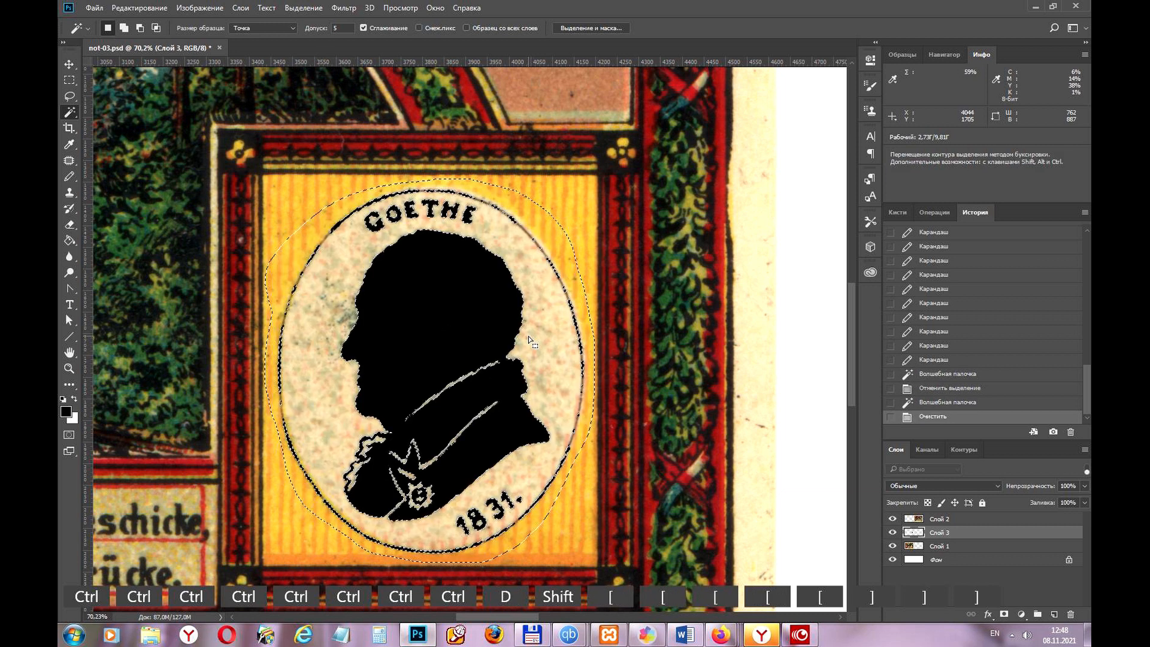
key(ctrl+d)
scroll(597, 336, down, 2)
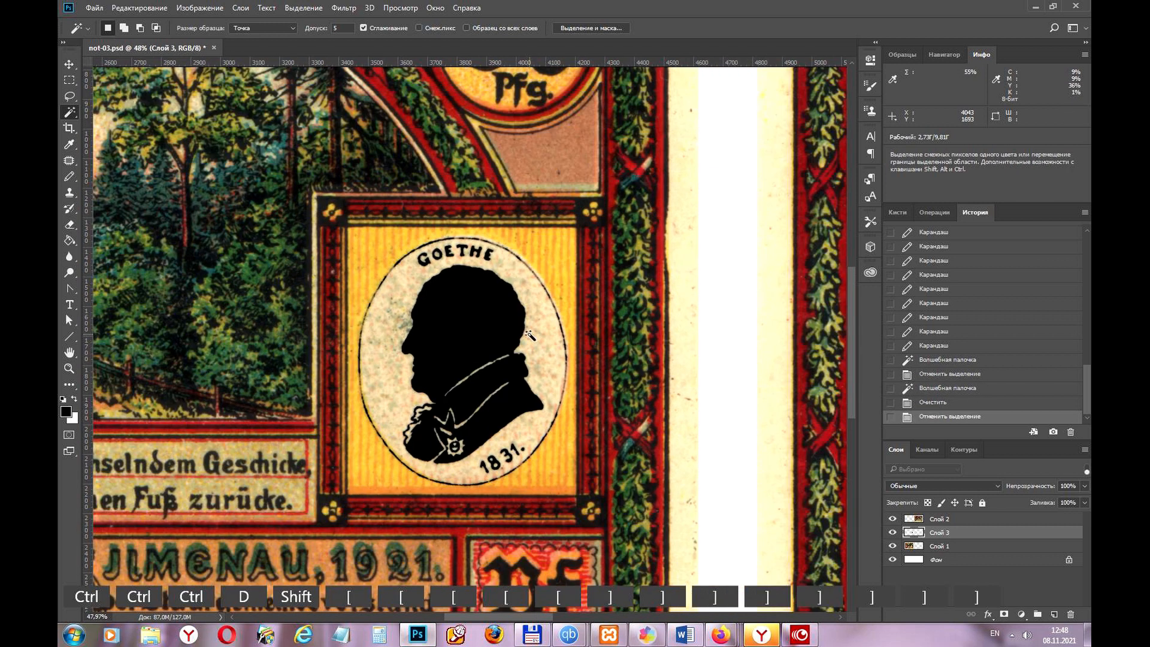
Select the whole canvas, nudge with the Move tool to fit the selection to the silhouette layer's pixels, and deselect
scroll(645, 312, up, 1)
key(bracketright)
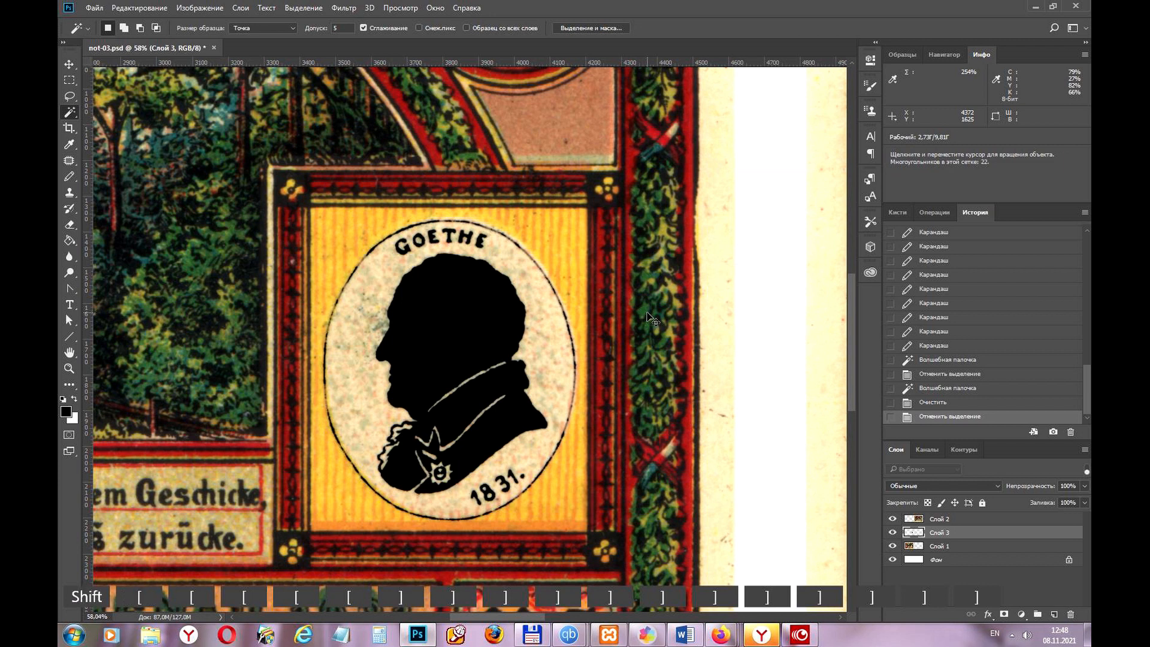
key(ctrl+a)
key(ctrl+a)
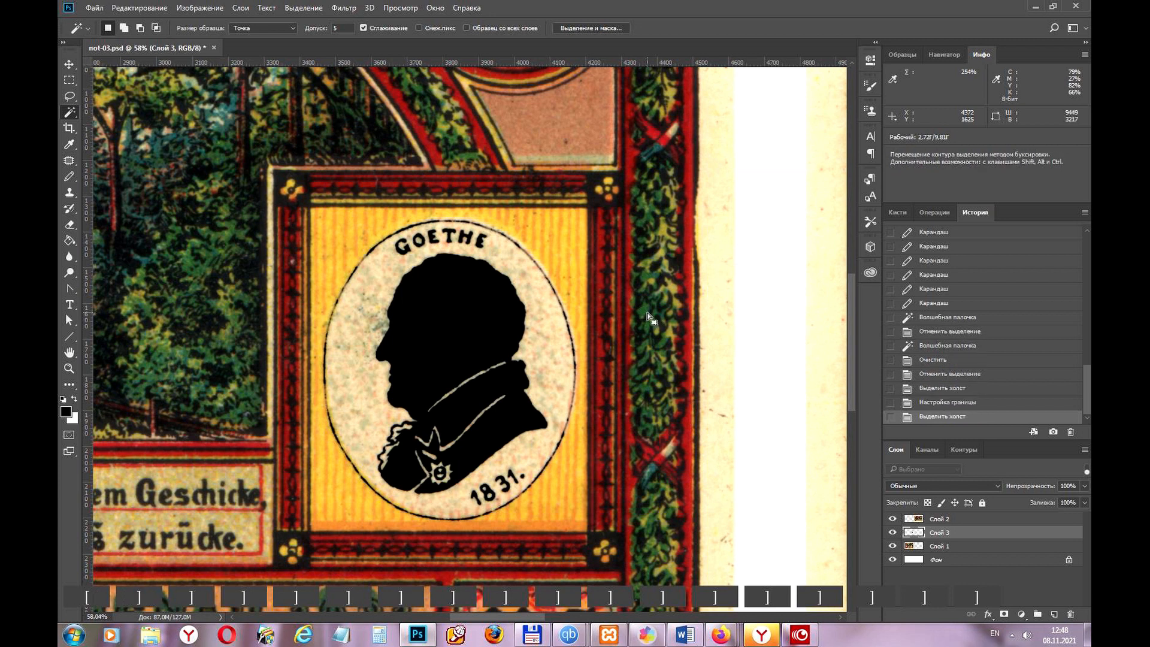
click(69, 66)
key(Up)
key(Down)
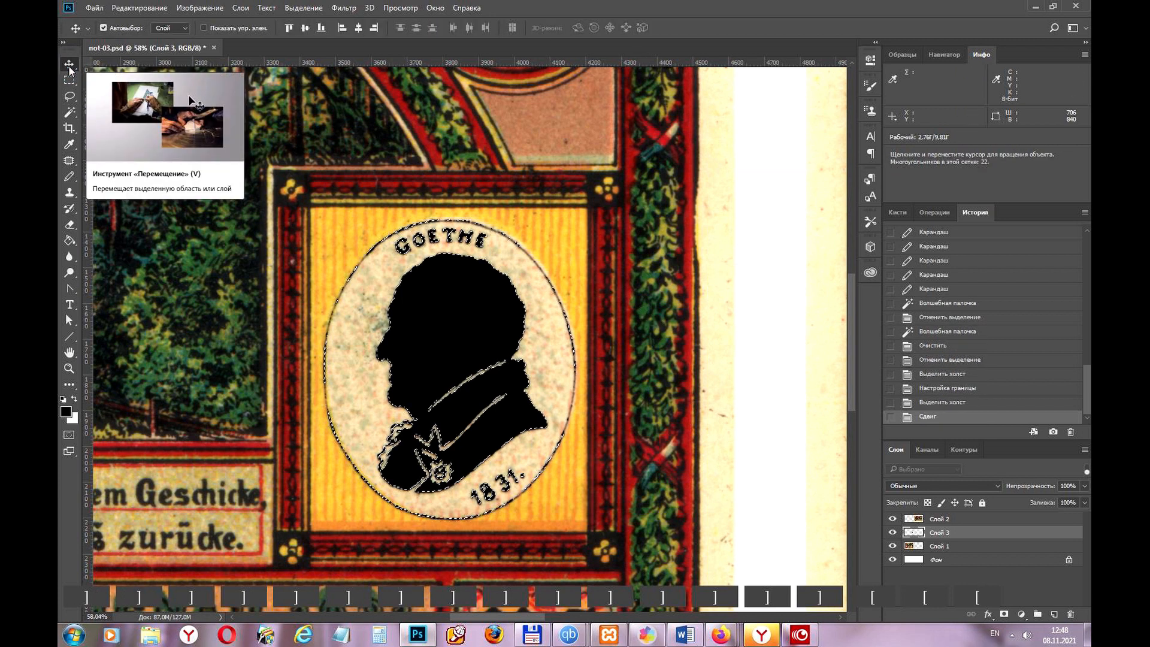
scroll(565, 354, down, 4)
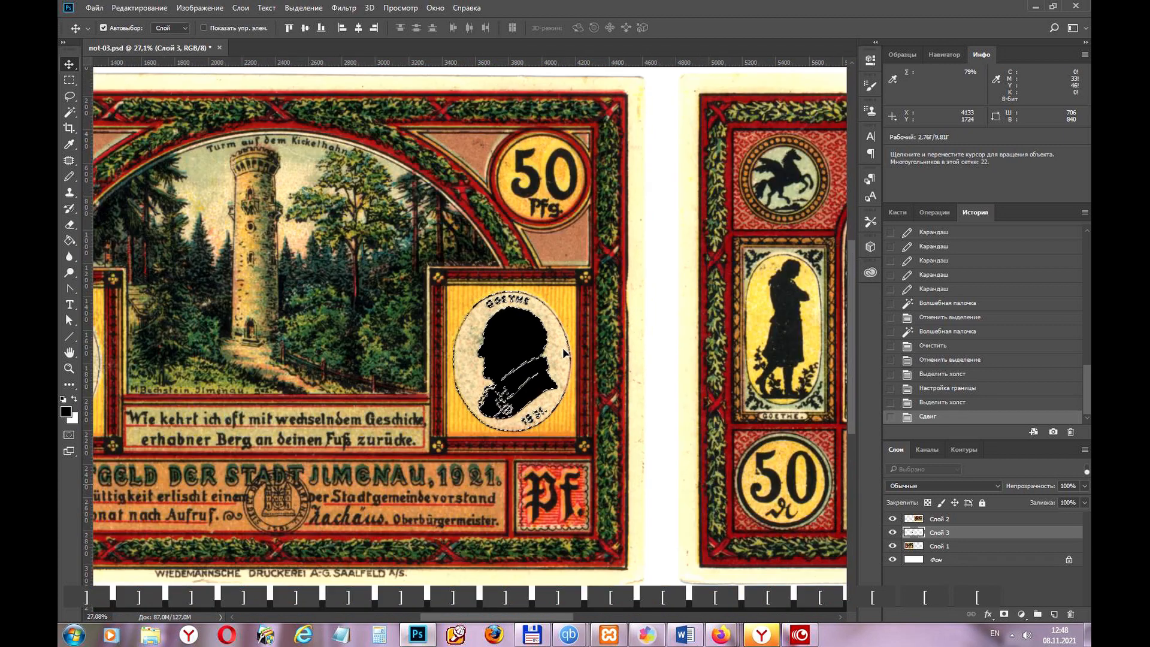
key(ctrl+d)
scroll(567, 360, up, 1)
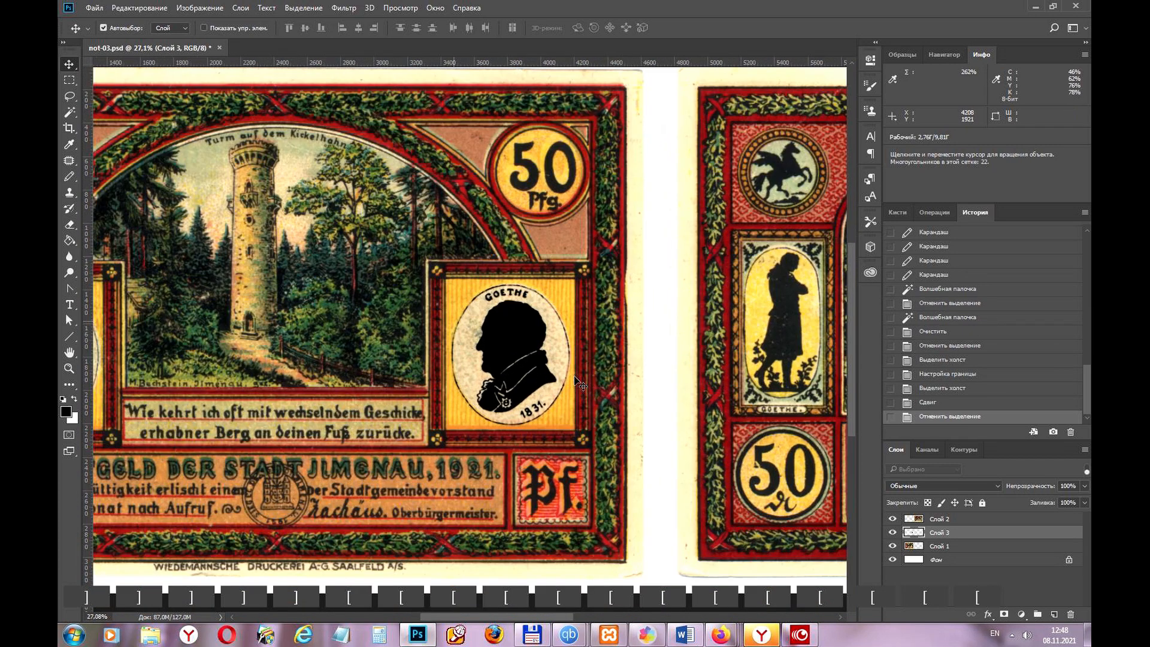
Select the entire canvas again and nudge Слой 3 up slightly so the selection fits the silhouette's pixels
scroll(580, 380, down, 2)
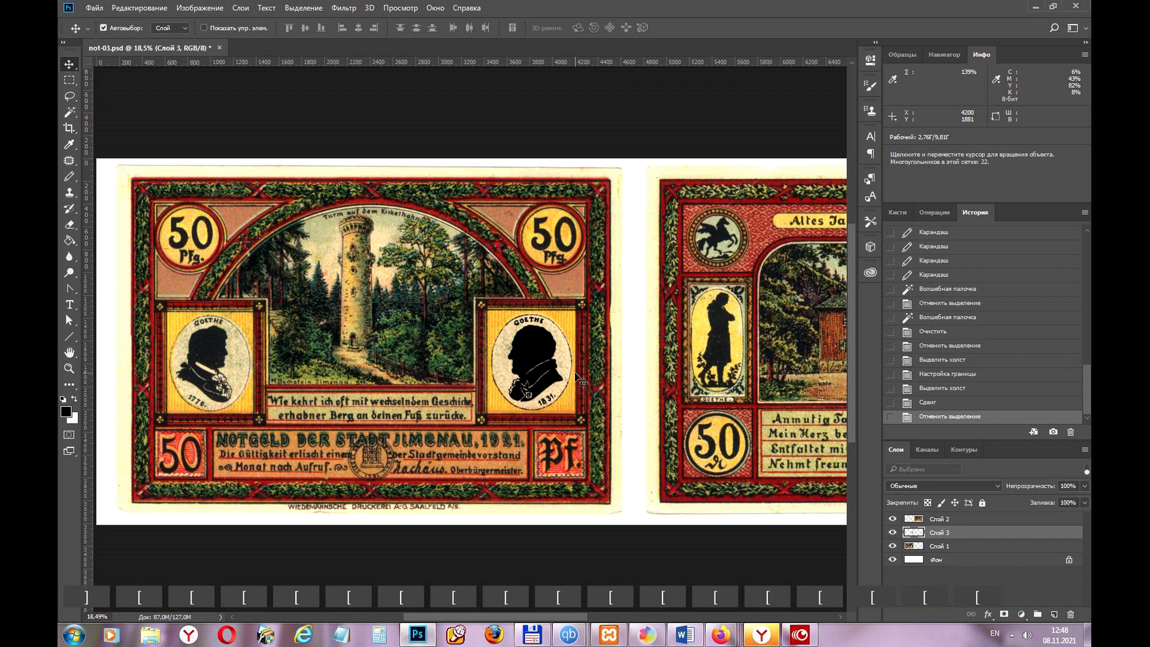
key(alt)
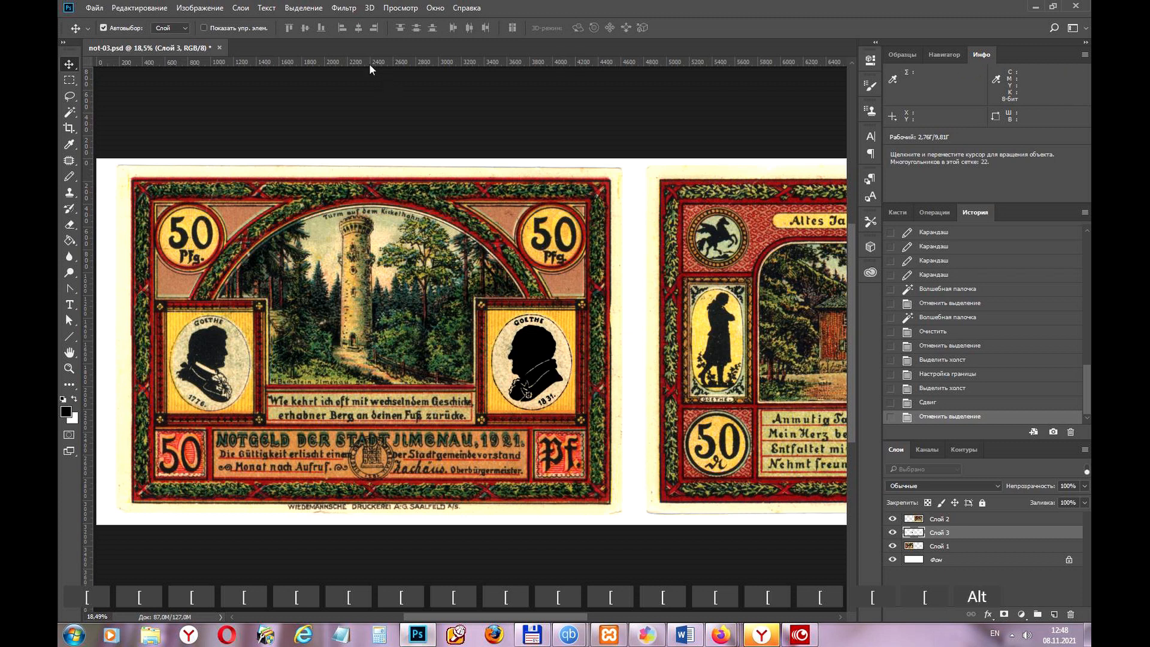
click(301, 8)
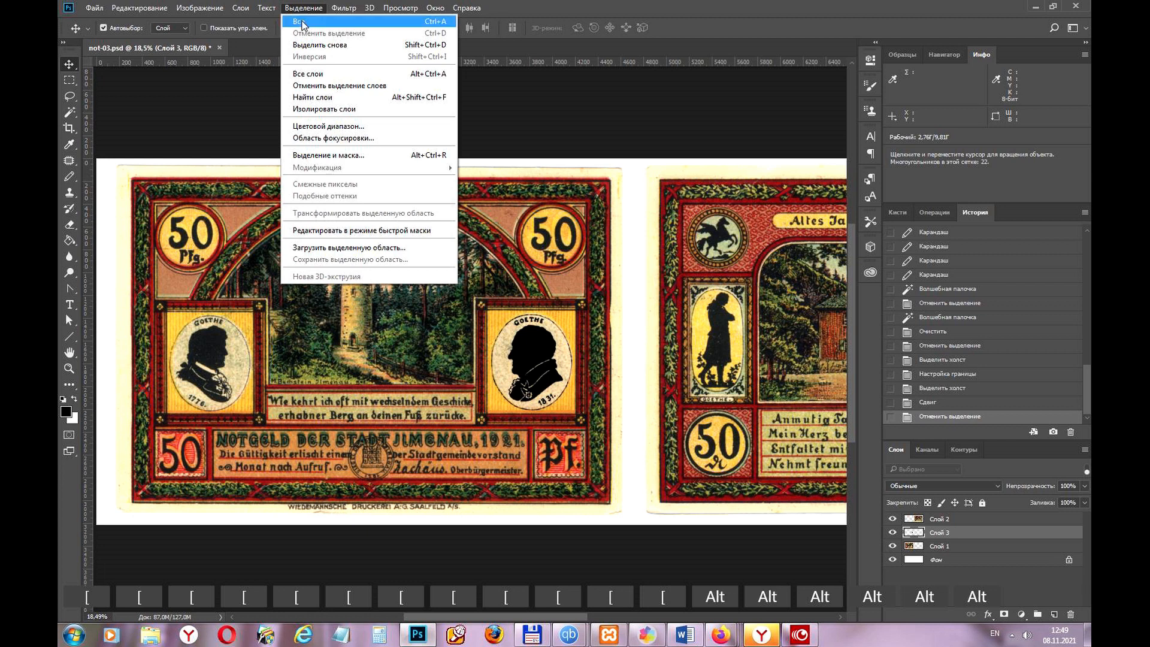
click(303, 22)
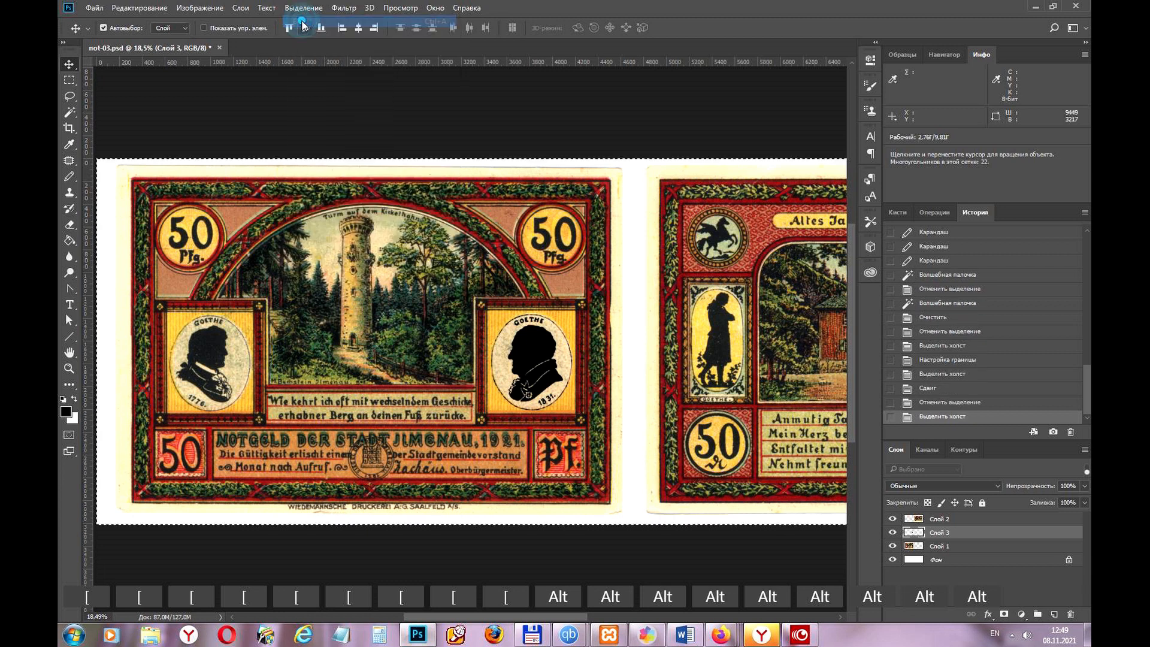
key(alt)
key(alt)
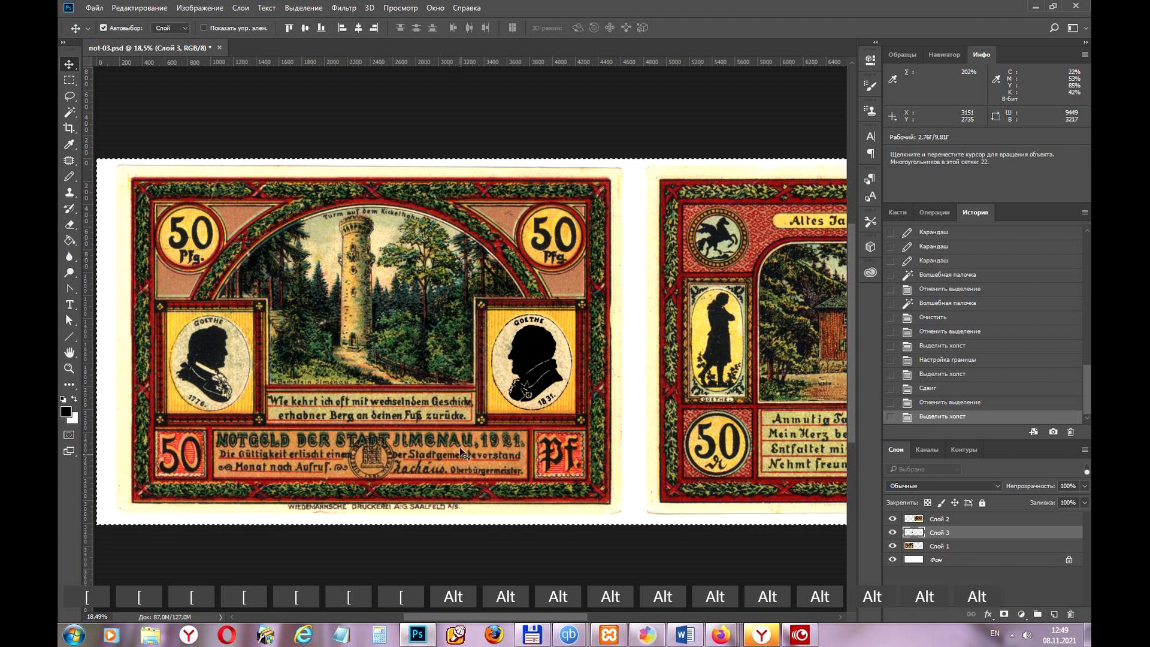
key(alt)
key(alt)
key(alt)
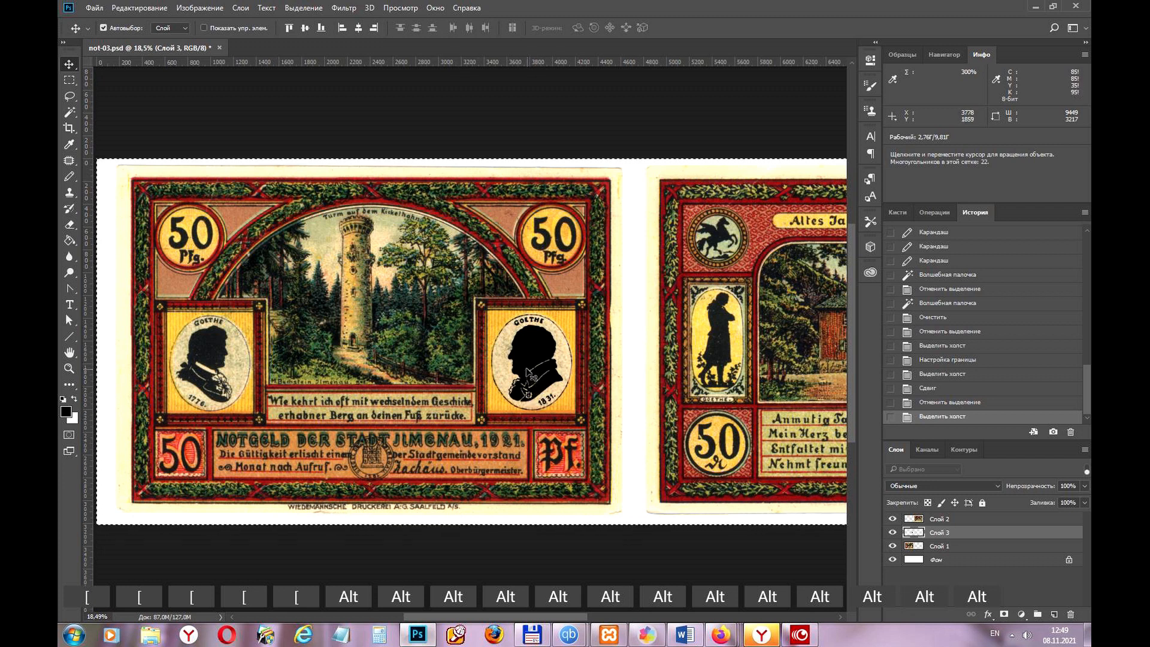
key(alt)
key(alt)
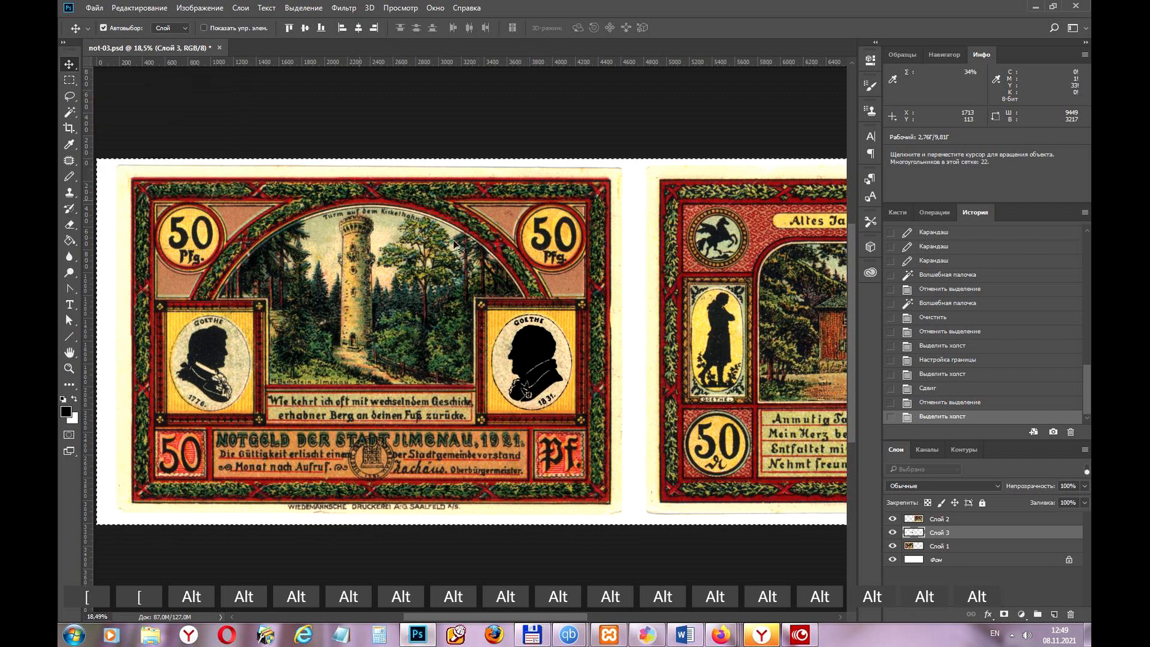
key(alt)
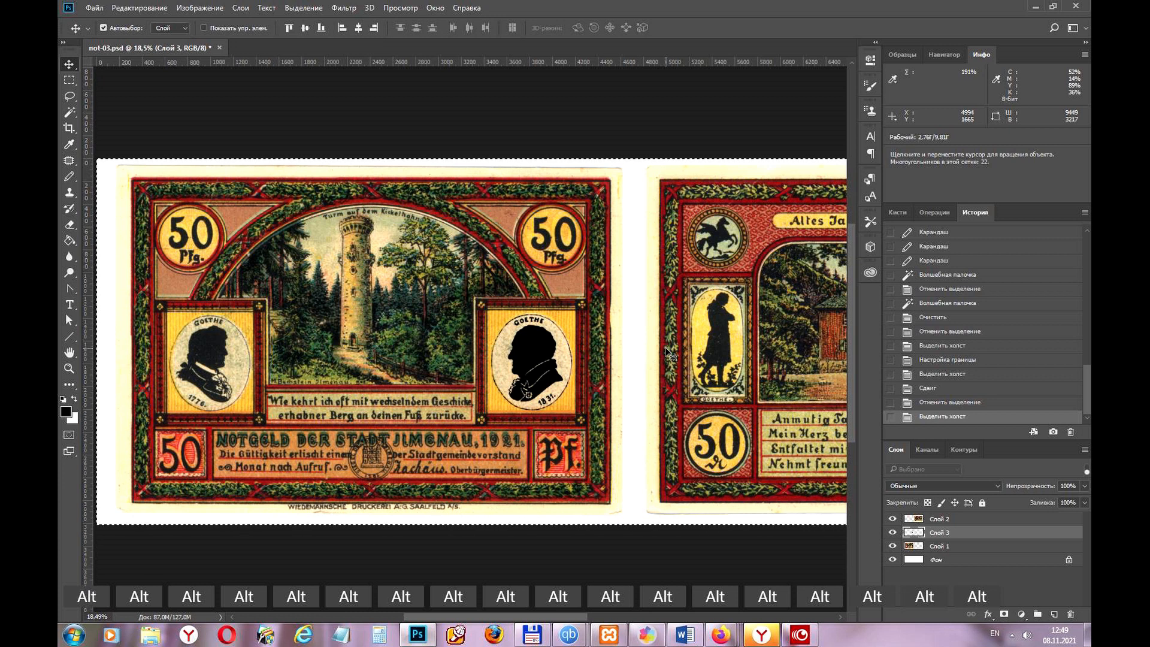
key(Up)
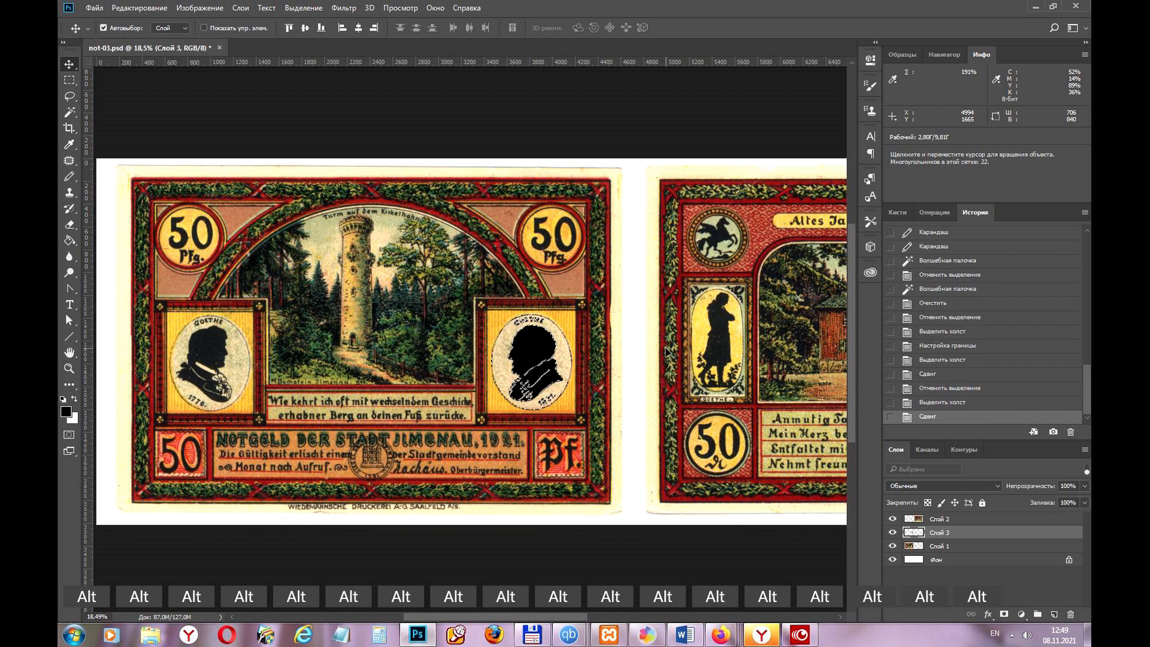
Examine the selection outline around the silhouette, its collar and medal details, and the oval frame at different magnifications
scroll(539, 371, up, 5)
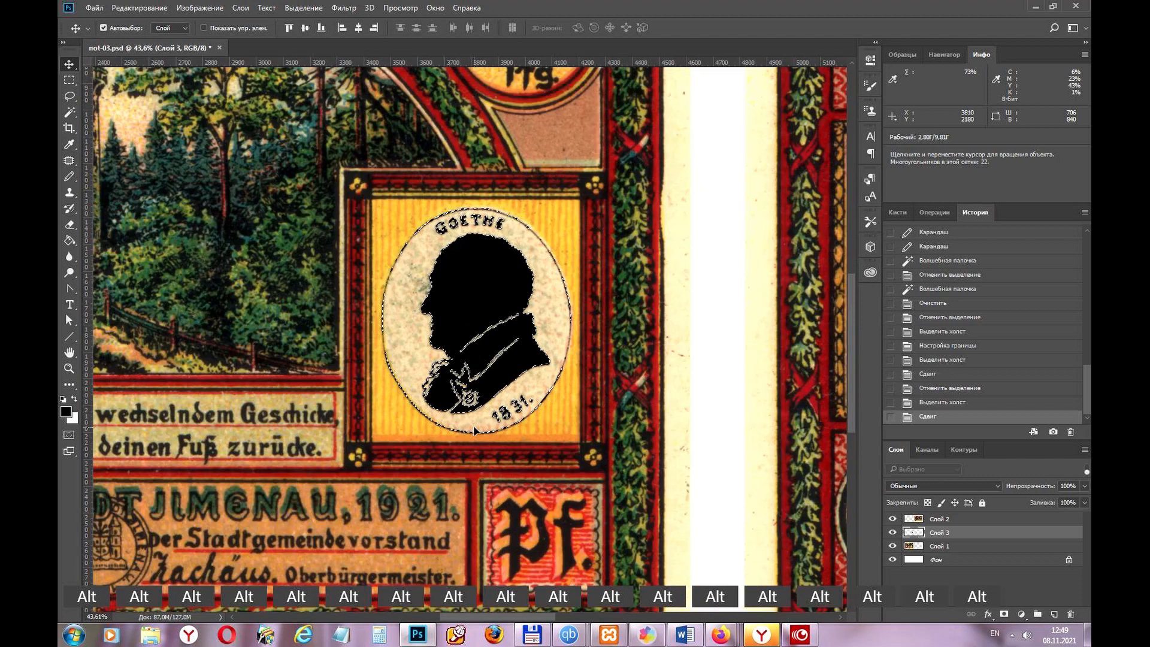
scroll(473, 430, up, 2)
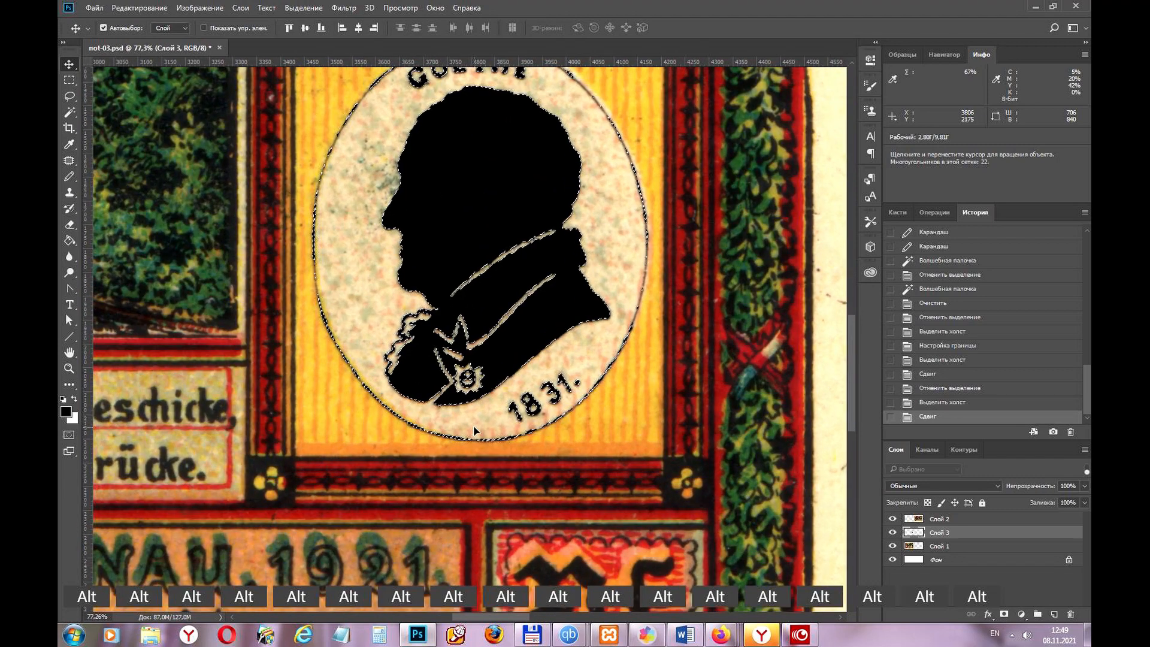
scroll(473, 430, up, 4)
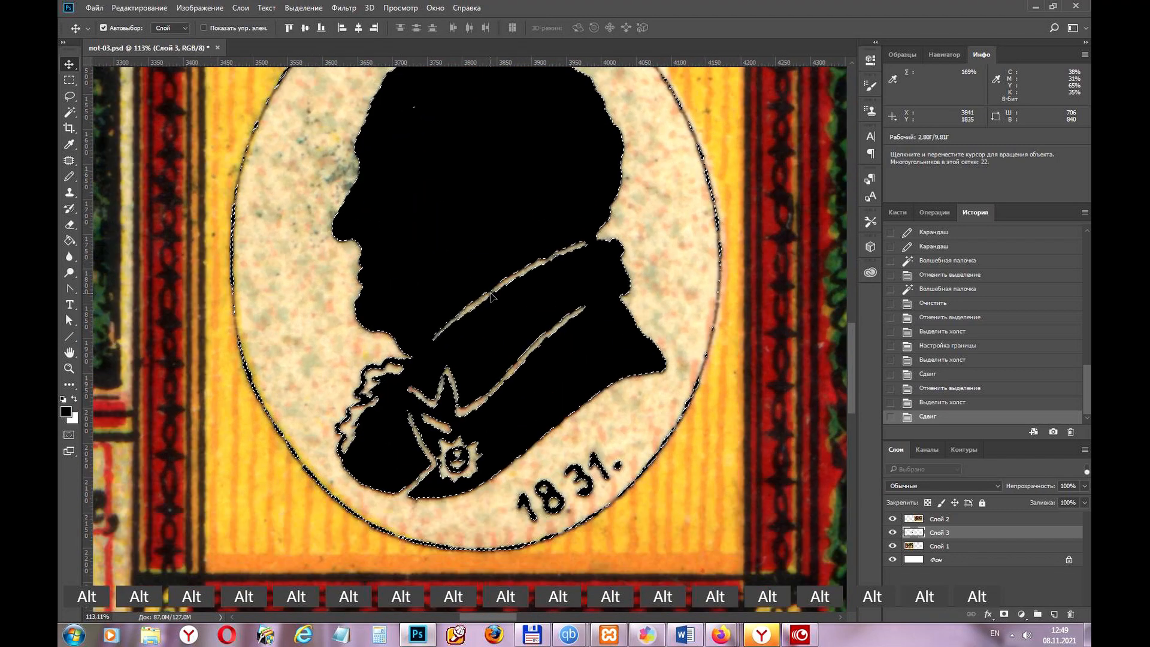
scroll(466, 388, down, 5)
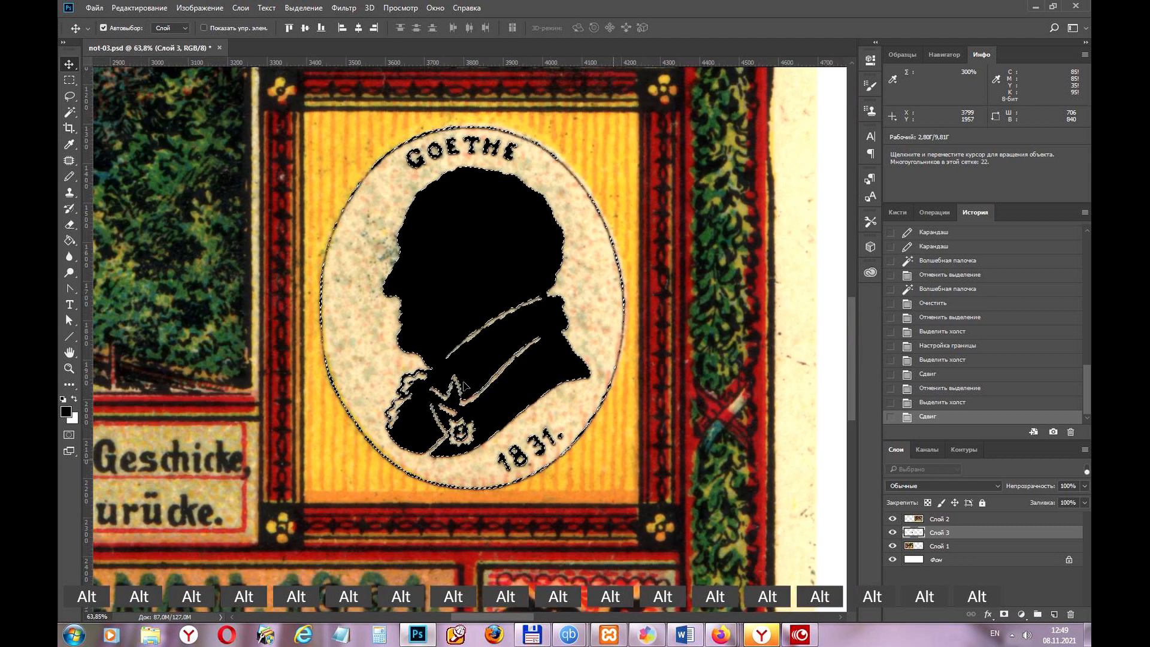
scroll(466, 384, down, 1)
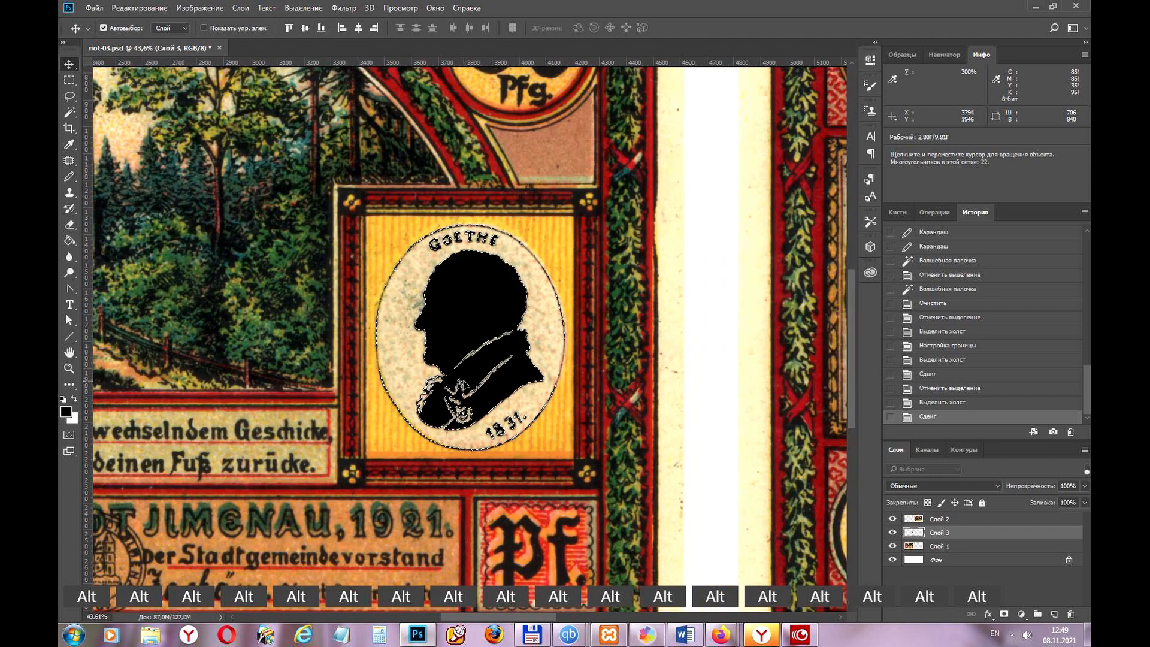
scroll(463, 383, up, 5)
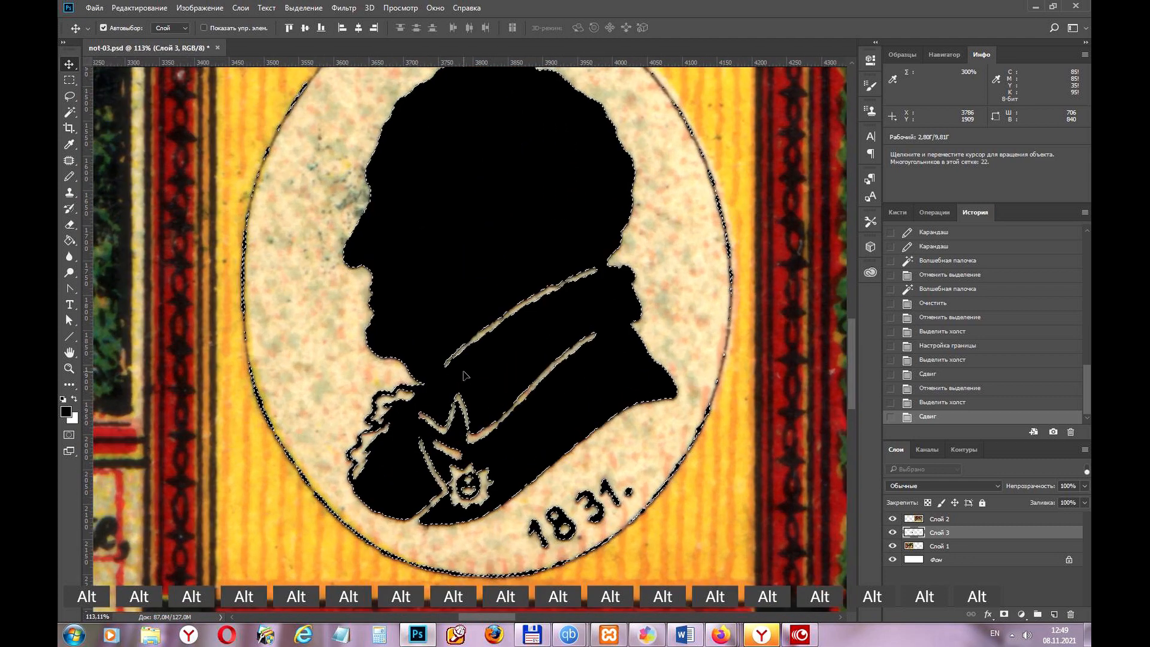
scroll(464, 375, down, 3)
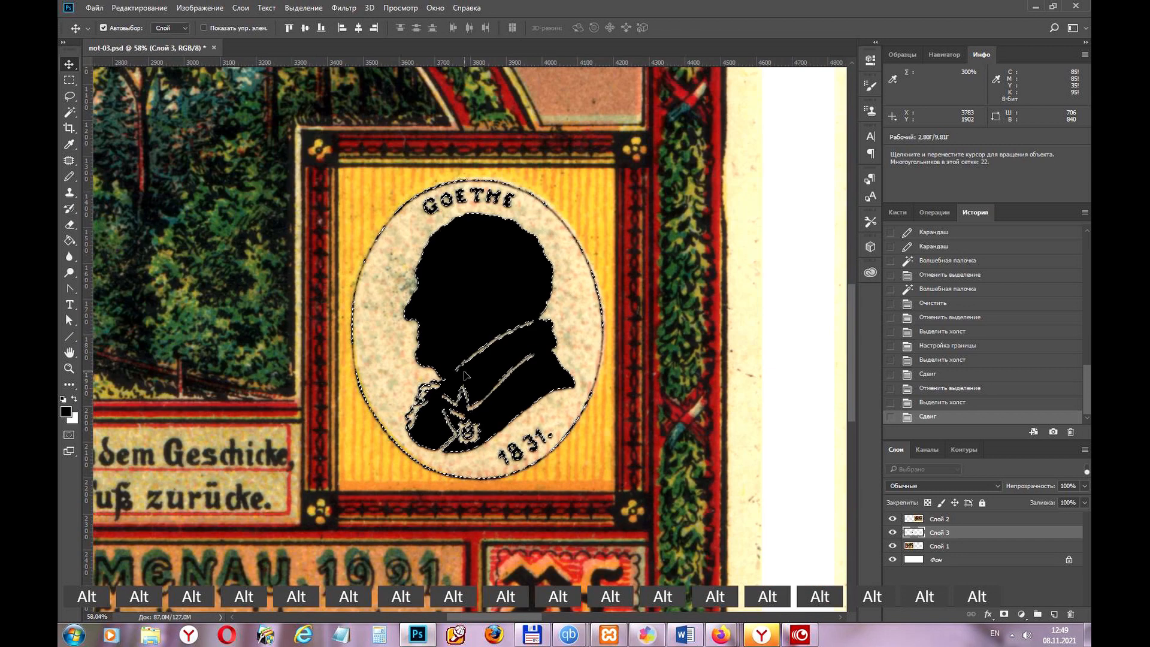
scroll(465, 375, down, 1)
scroll(461, 395, down, 1)
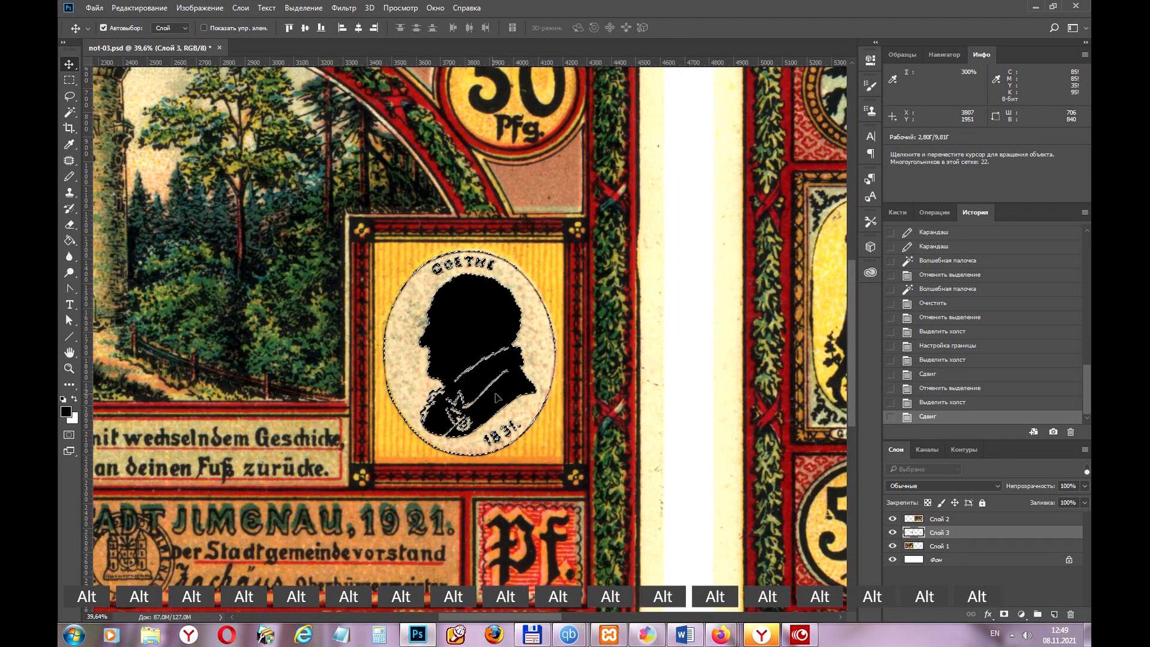
Hide Слой 3, make Слой 1 active with the silhouette selection kept, and switch to the Rectangular Marquee tool
click(892, 533)
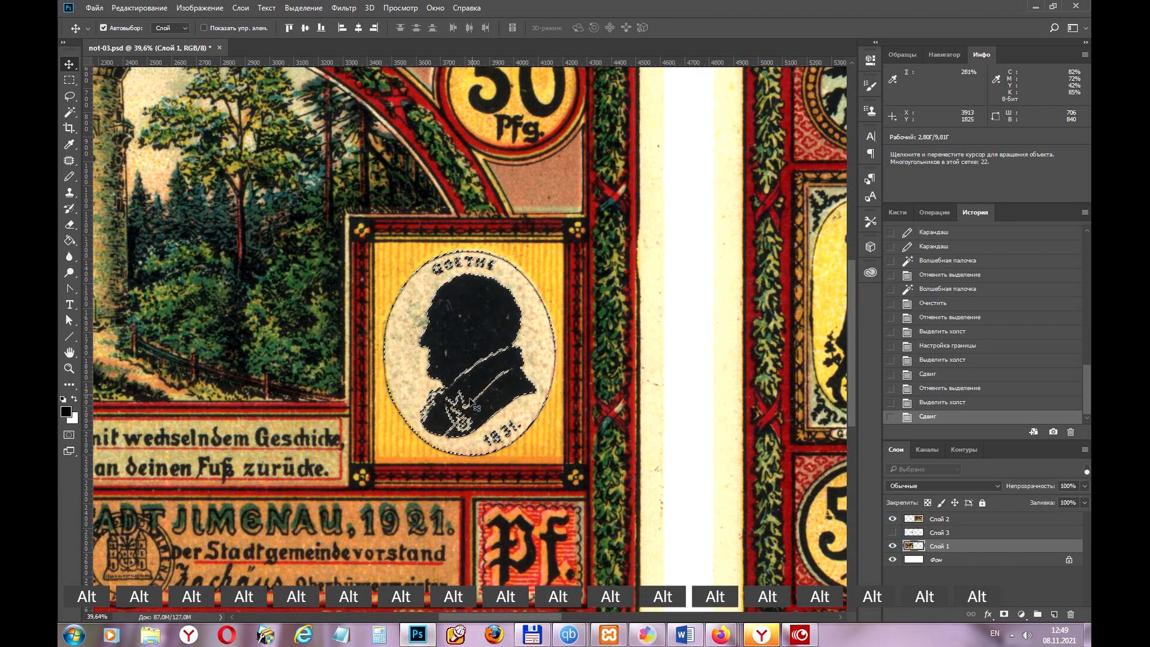
scroll(472, 402, up, 5)
scroll(467, 410, down, 4)
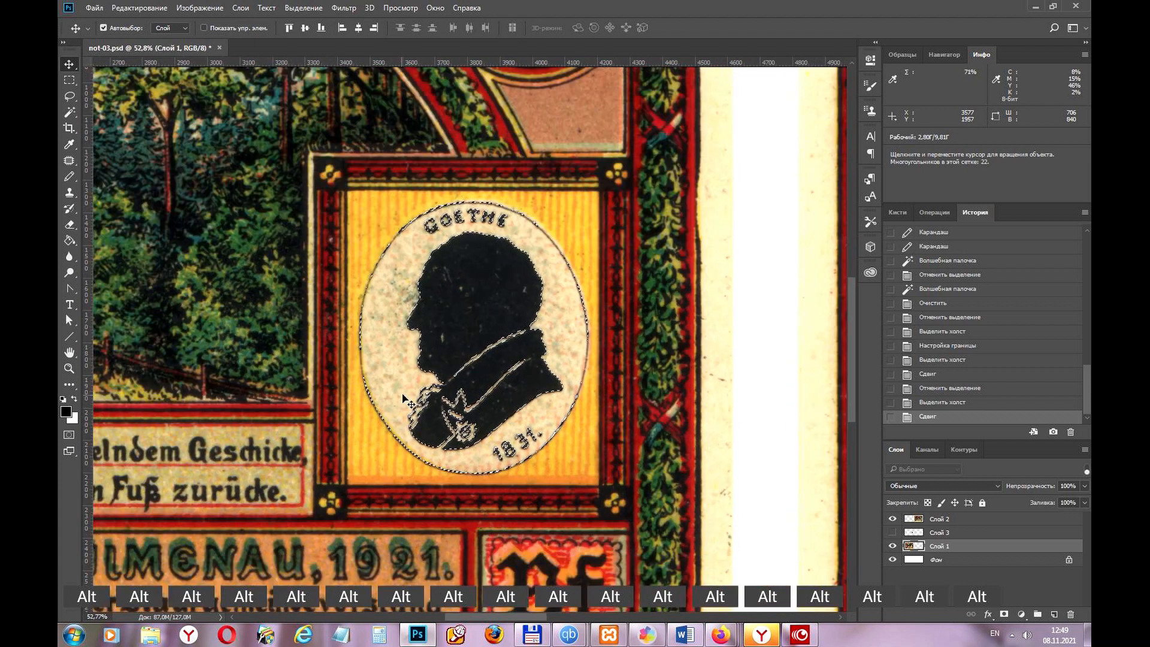
scroll(497, 355, up, 2)
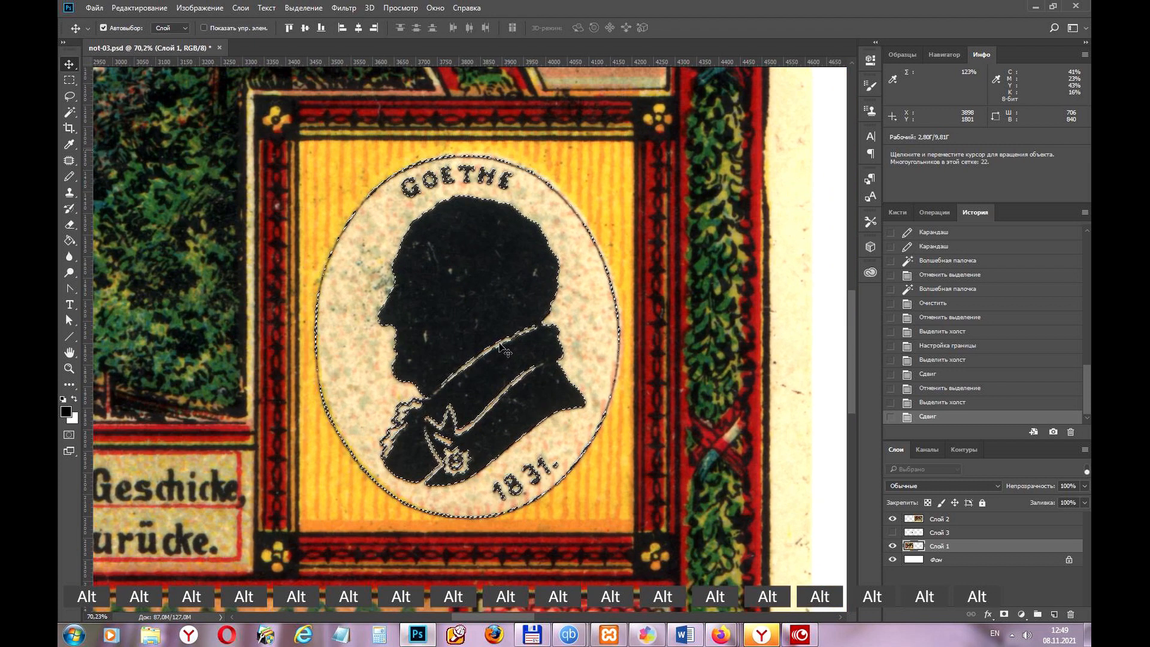
click(67, 80)
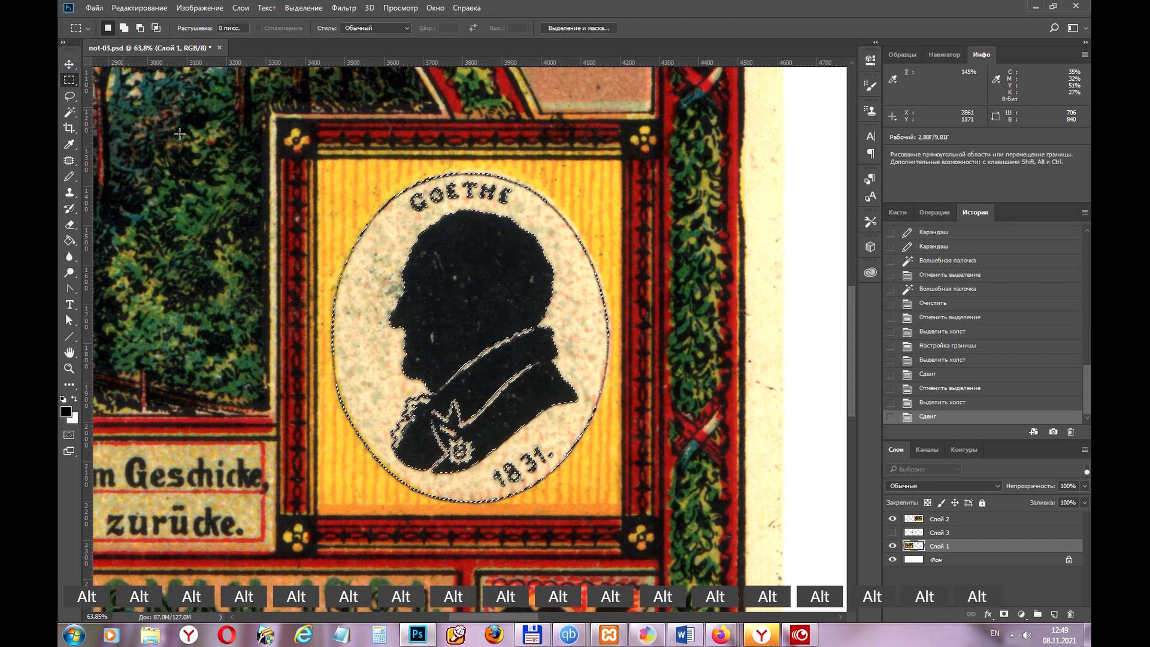
right_click(465, 240)
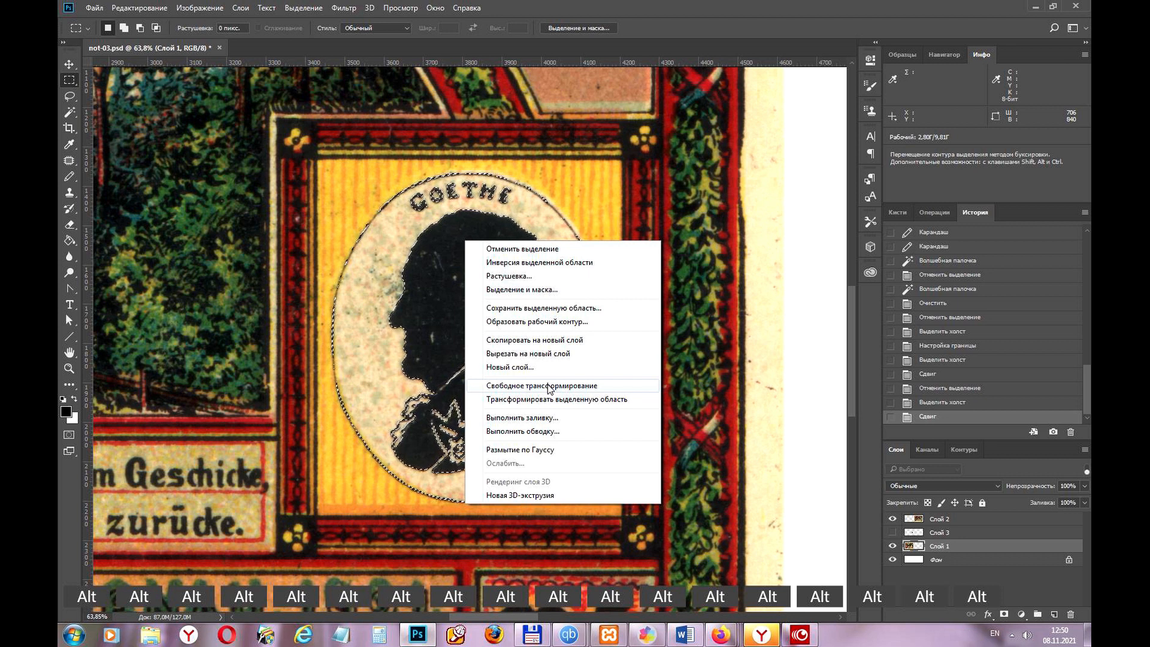
key(Escape)
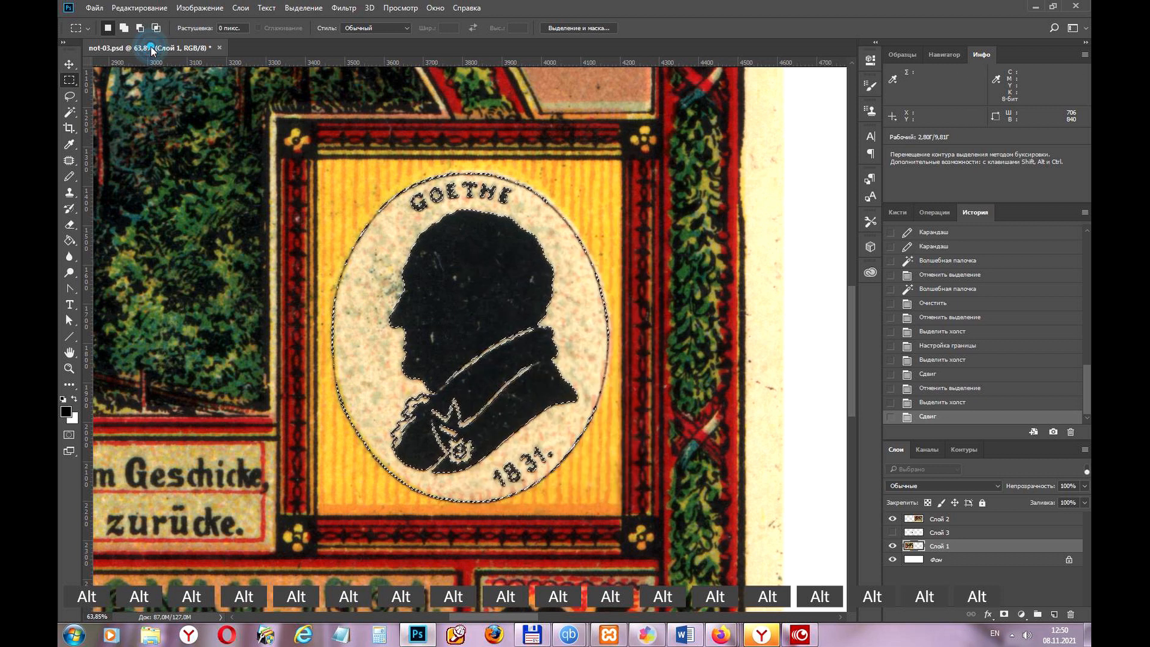
Try Free Transform on the selected portrait pixels of Слой 1, stretching the height to 100.36% and flipping them horizontally
key(ctrl+t)
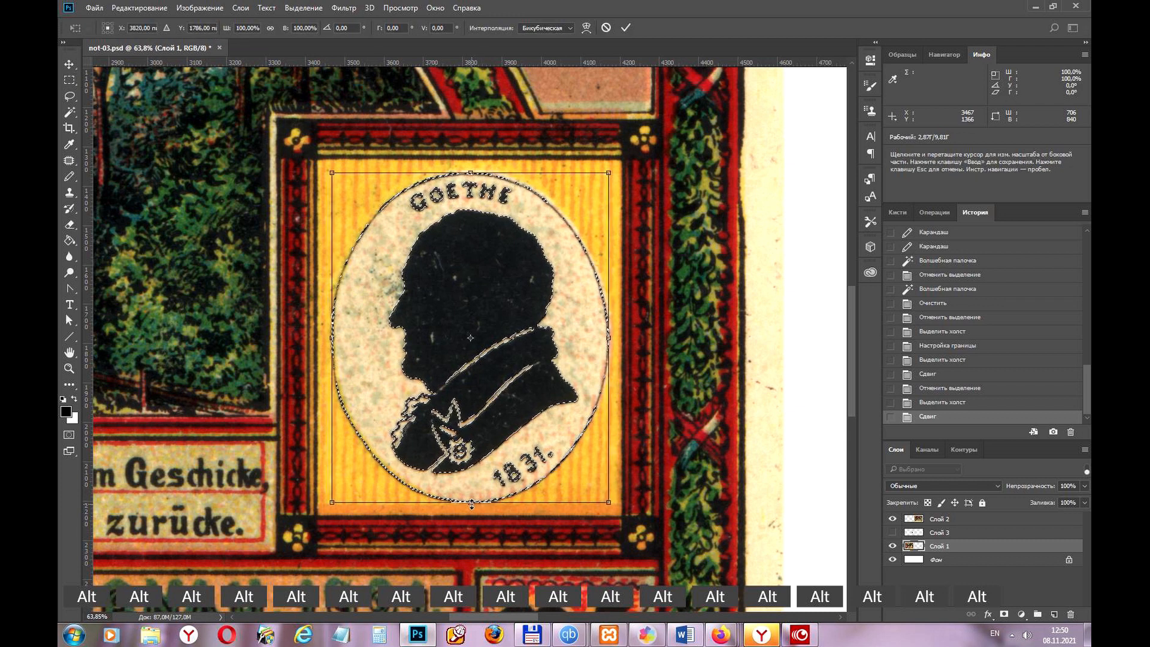
mouse_move(473, 507)
mouse_down()
mouse_move(470, 427)
mouse_move(464, 557)
mouse_move(463, 367)
mouse_move(471, 606)
mouse_move(473, 479)
mouse_move(486, 503)
mouse_up()
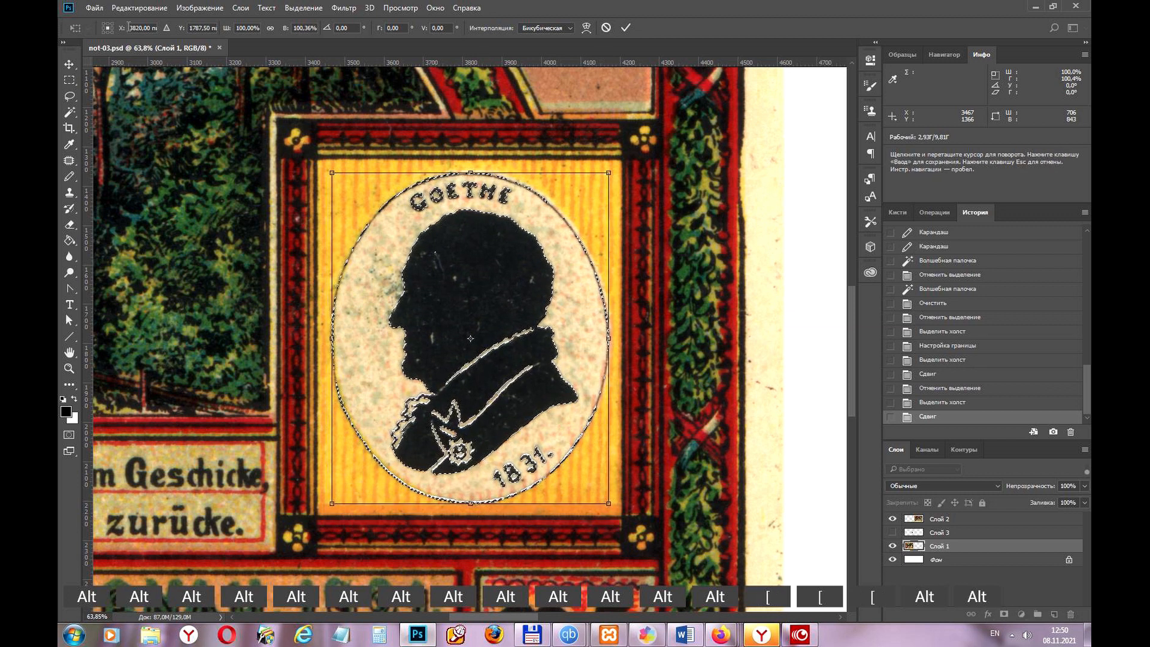
click(139, 8)
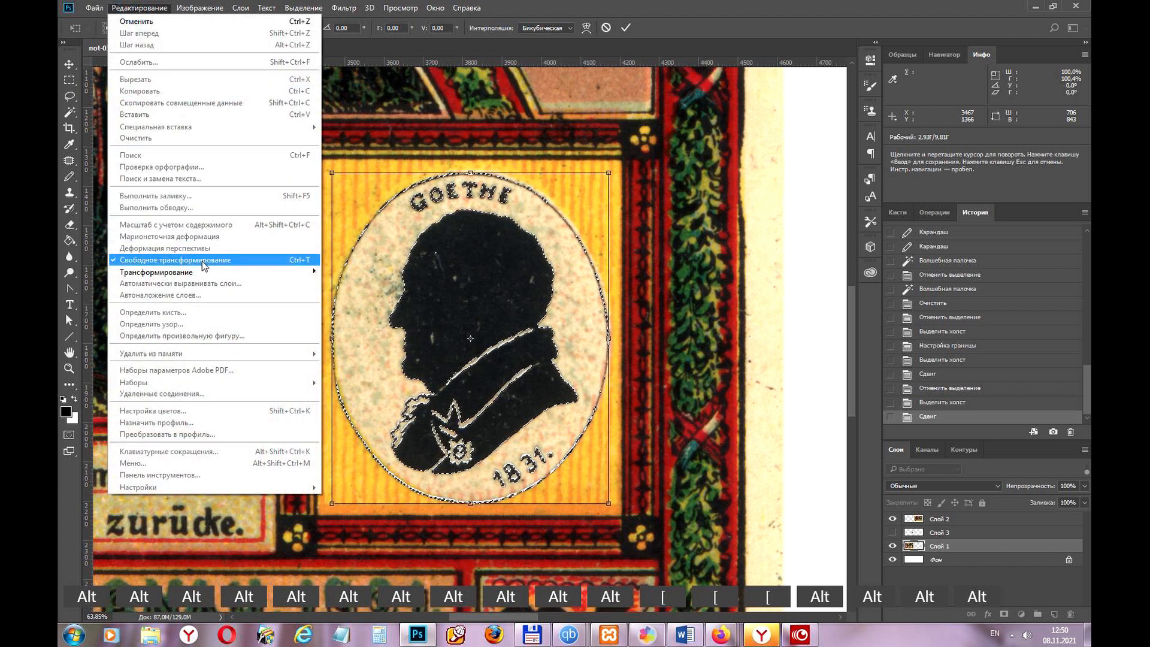
mouse_move(194, 277)
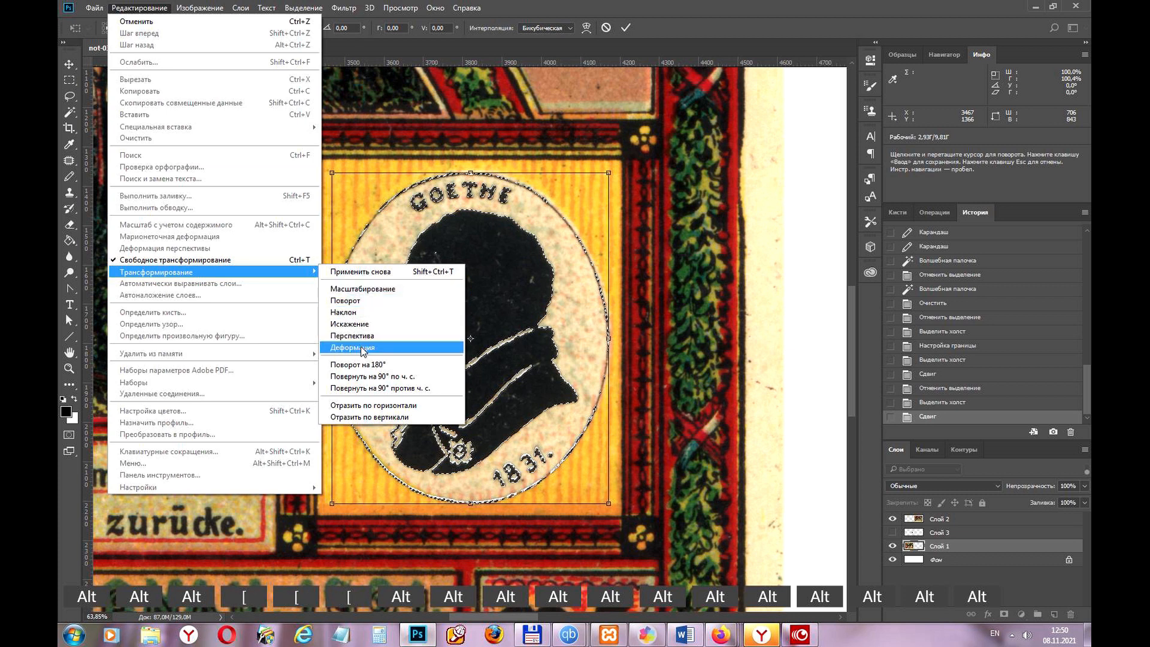
click(364, 405)
Try distorting the flipped portrait pixels with a custom Warp mesh, then cancel the whole transformation
click(132, 8)
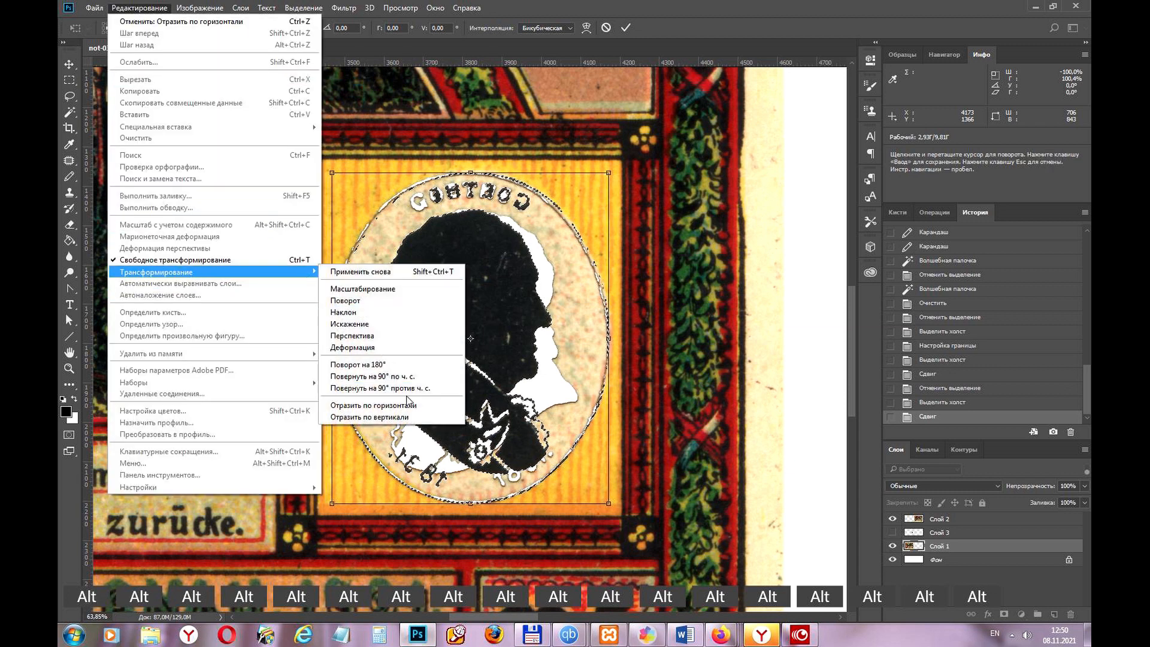
click(359, 349)
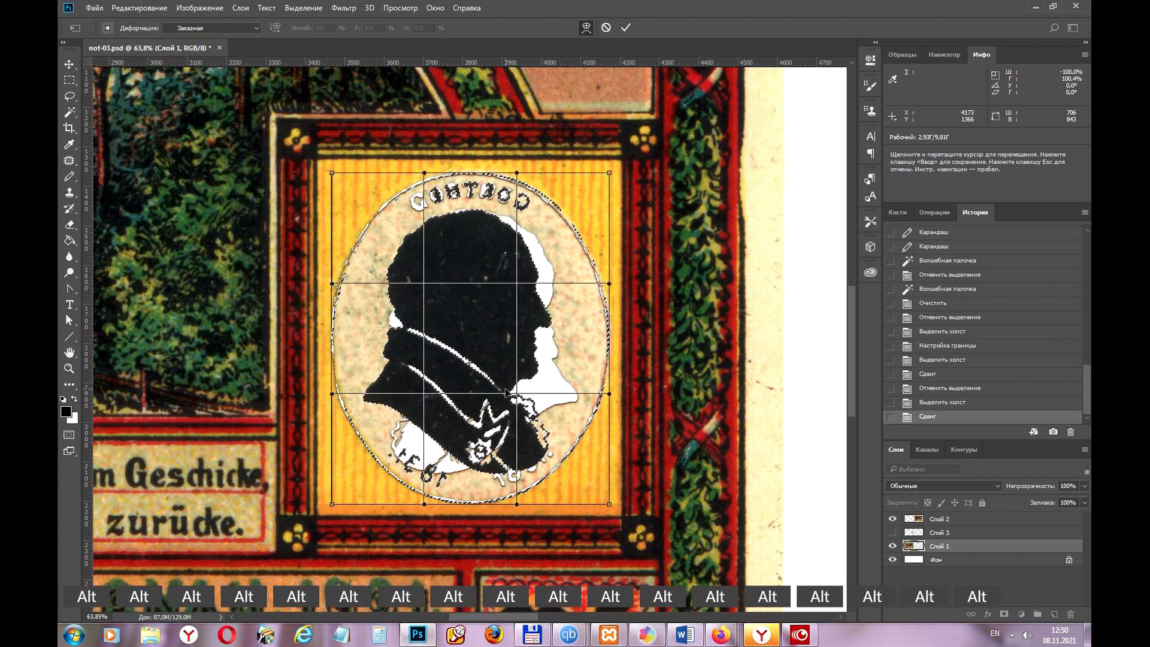
drag(506, 393, 518, 331)
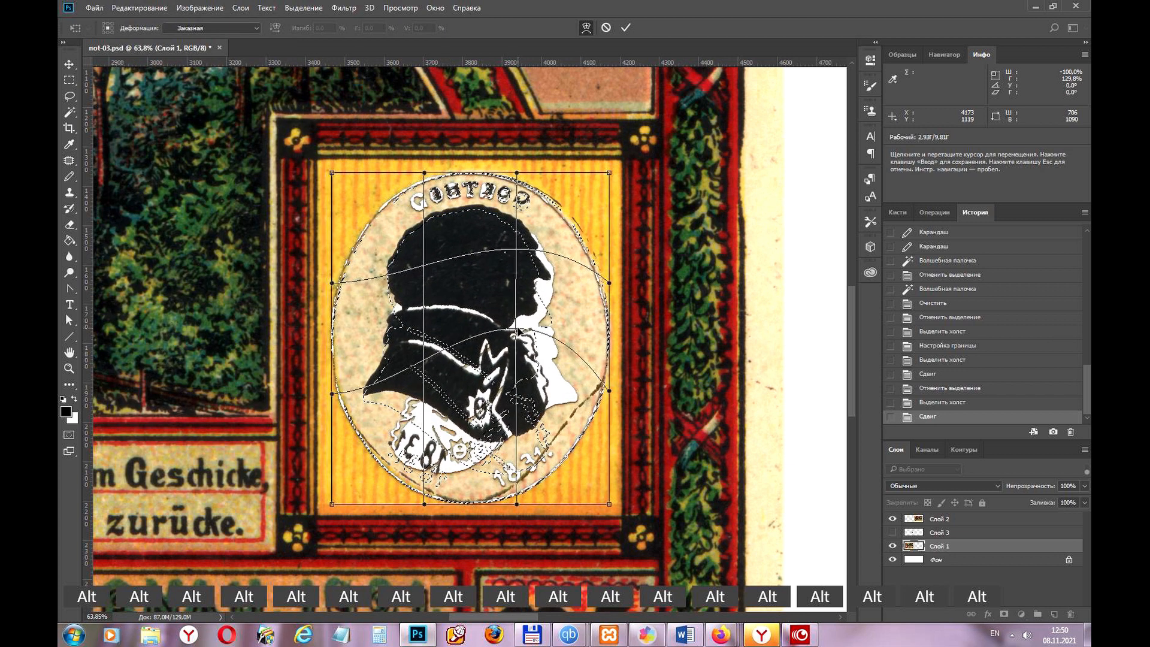
drag(425, 270, 424, 380)
drag(332, 394, 361, 354)
drag(506, 373, 511, 388)
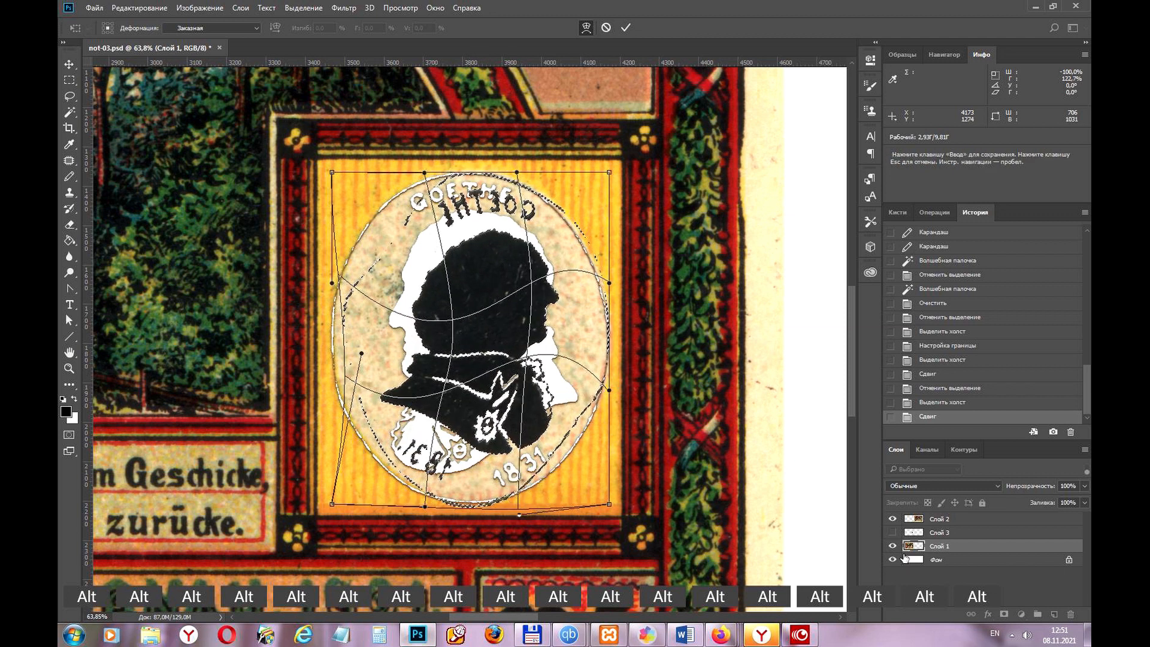
key(Escape)
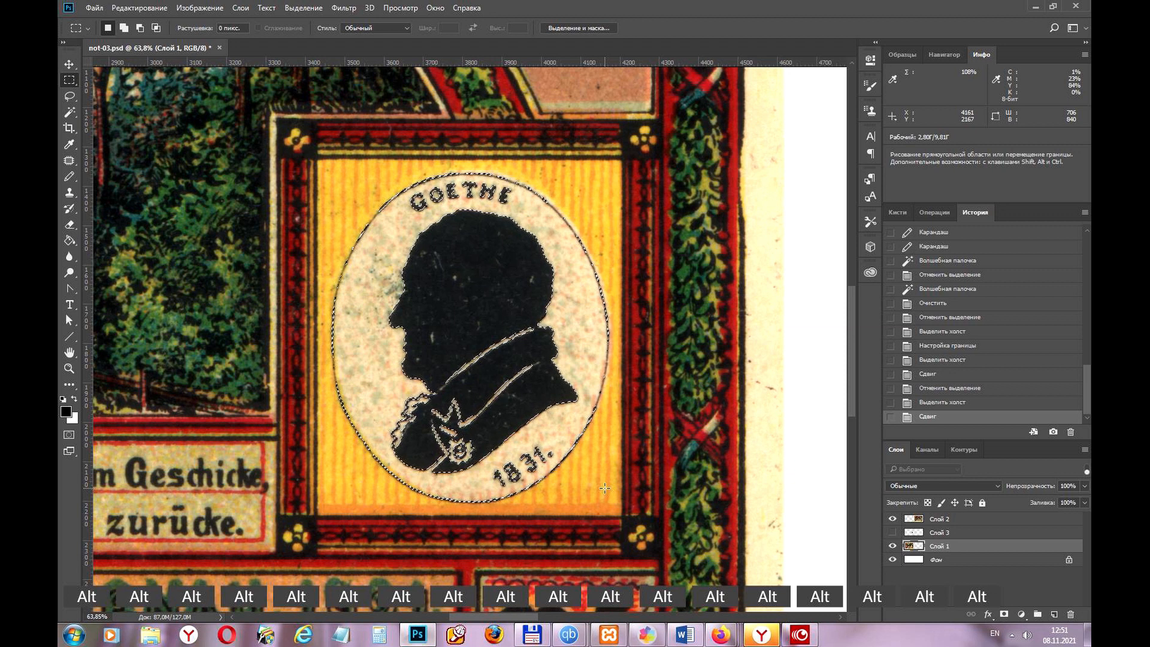
key(shift)
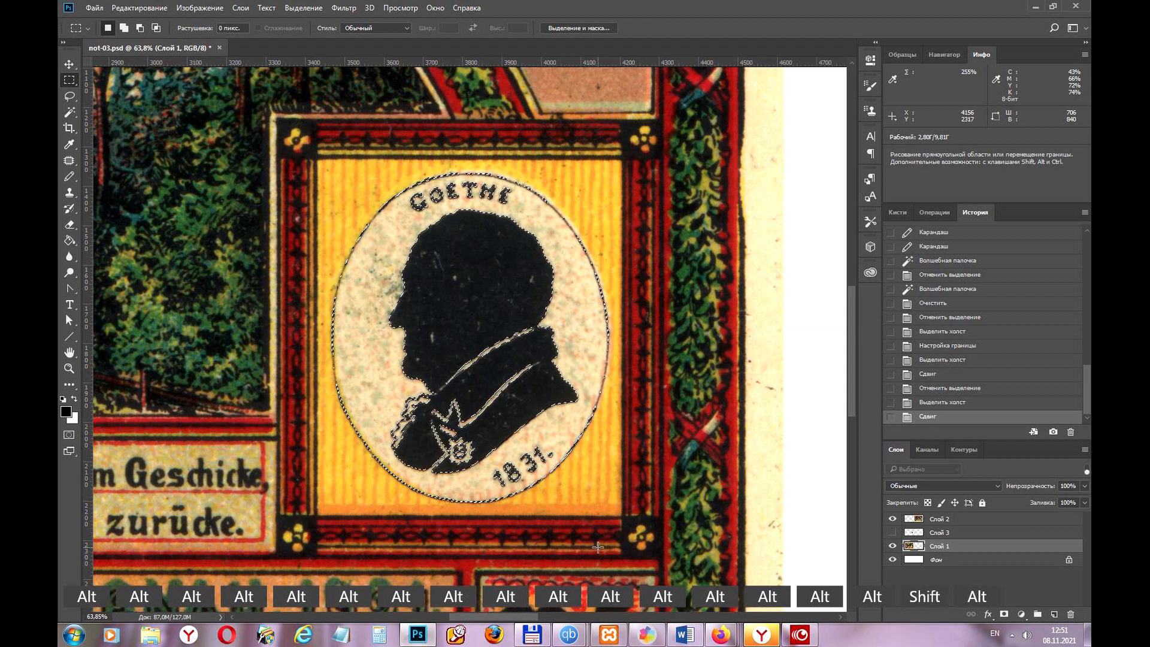
key(alt)
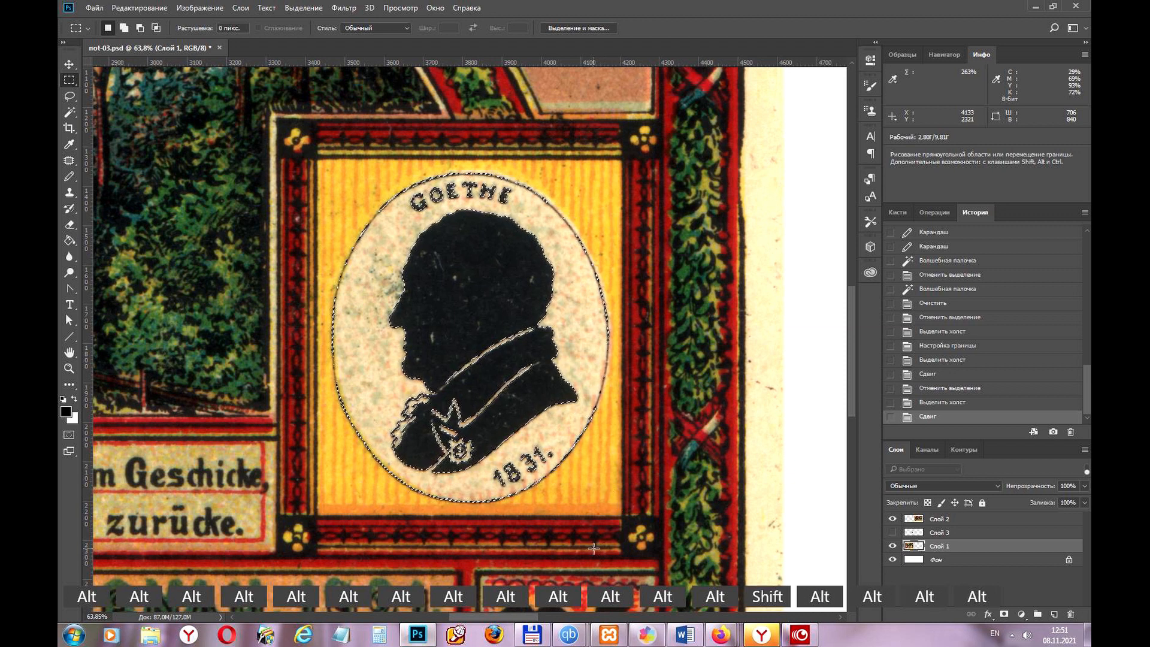
key(alt)
key(alt)
key(alt)
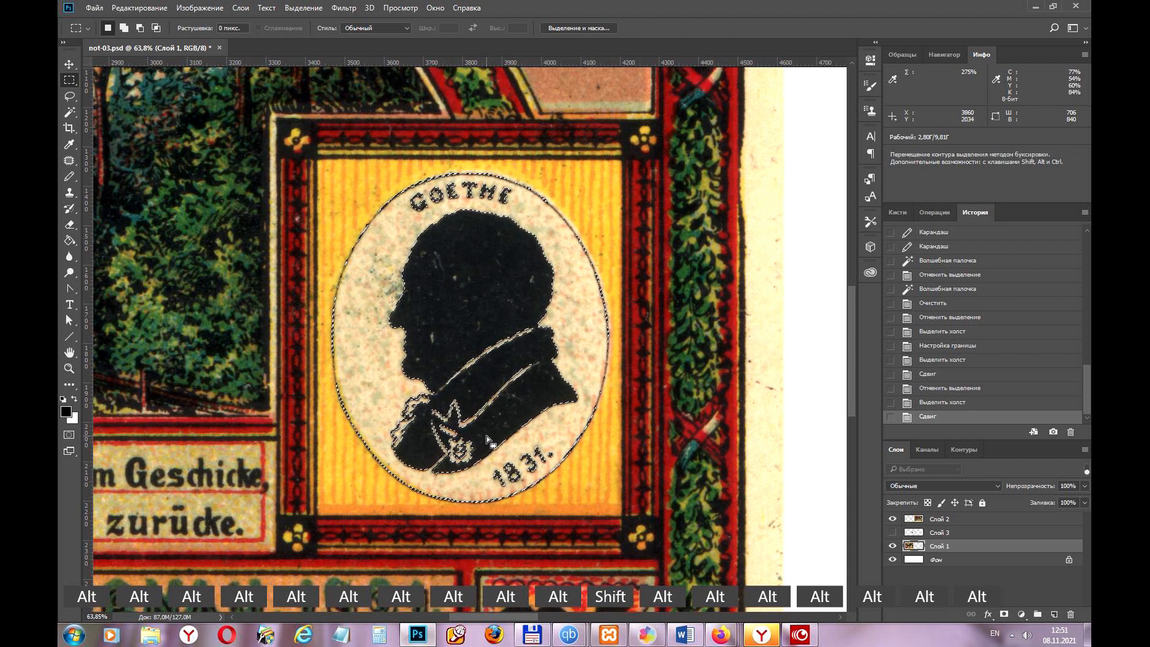
key(alt)
key(alt)
key(alt)
key(alt)
key(alt)
key(alt)
key(alt)
key(alt)
key(alt)
key(alt)
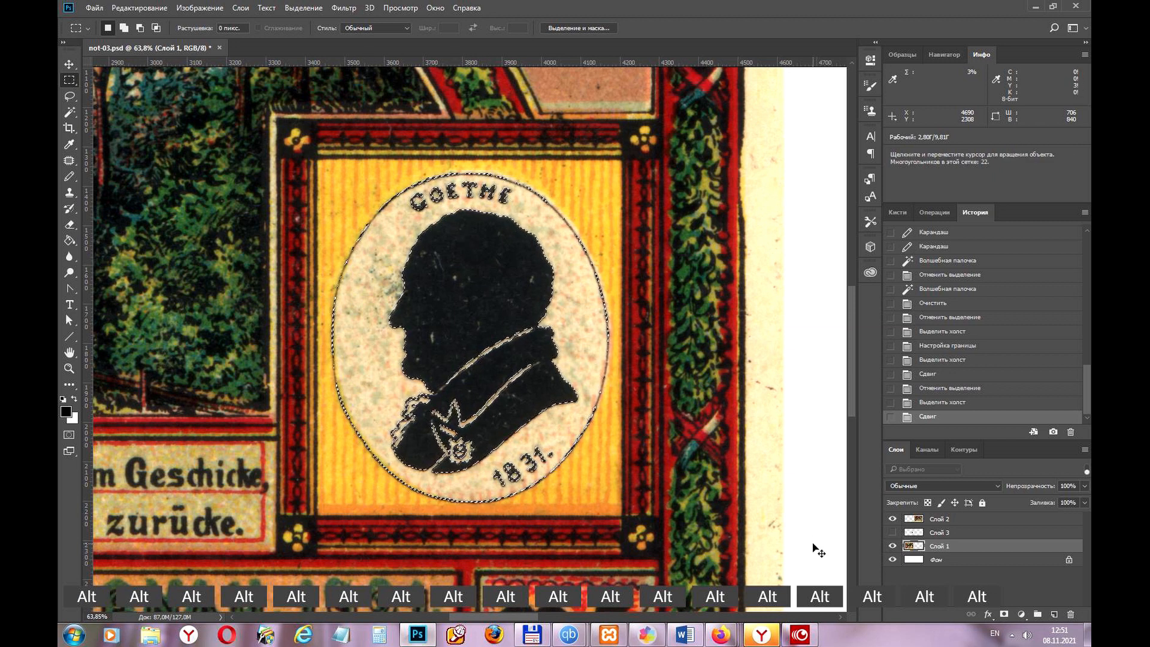
Copy the selected silhouette from Слой 1 to a new layer, hide the copy, and make Слой 1 active again
key(ctrl+j)
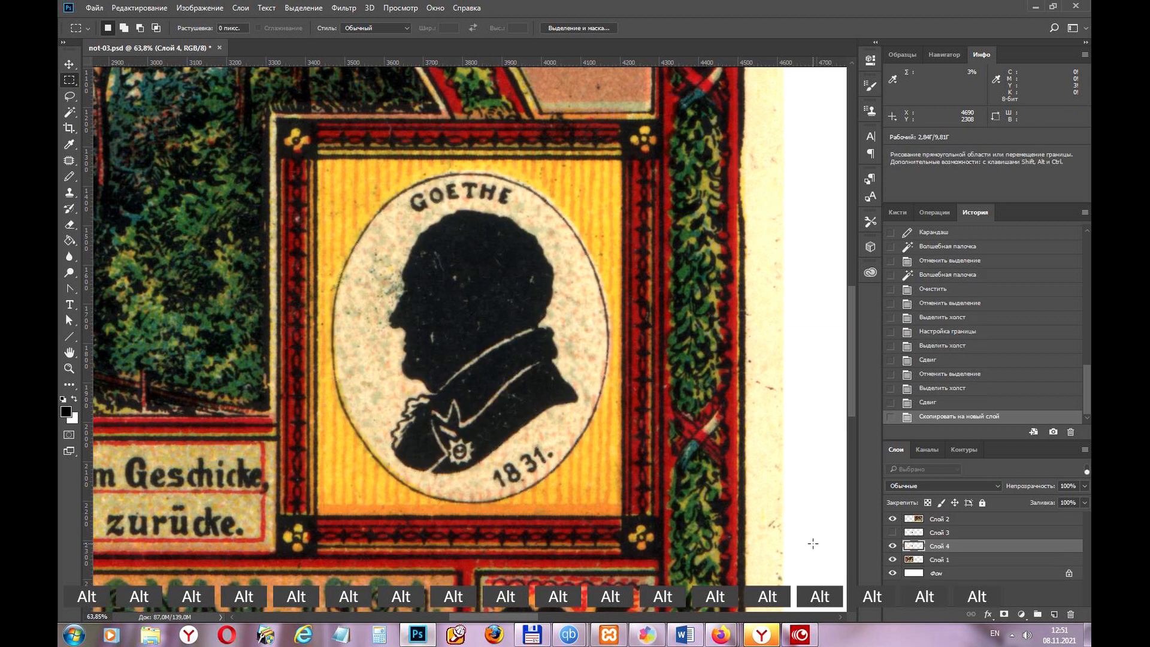
click(893, 546)
click(936, 559)
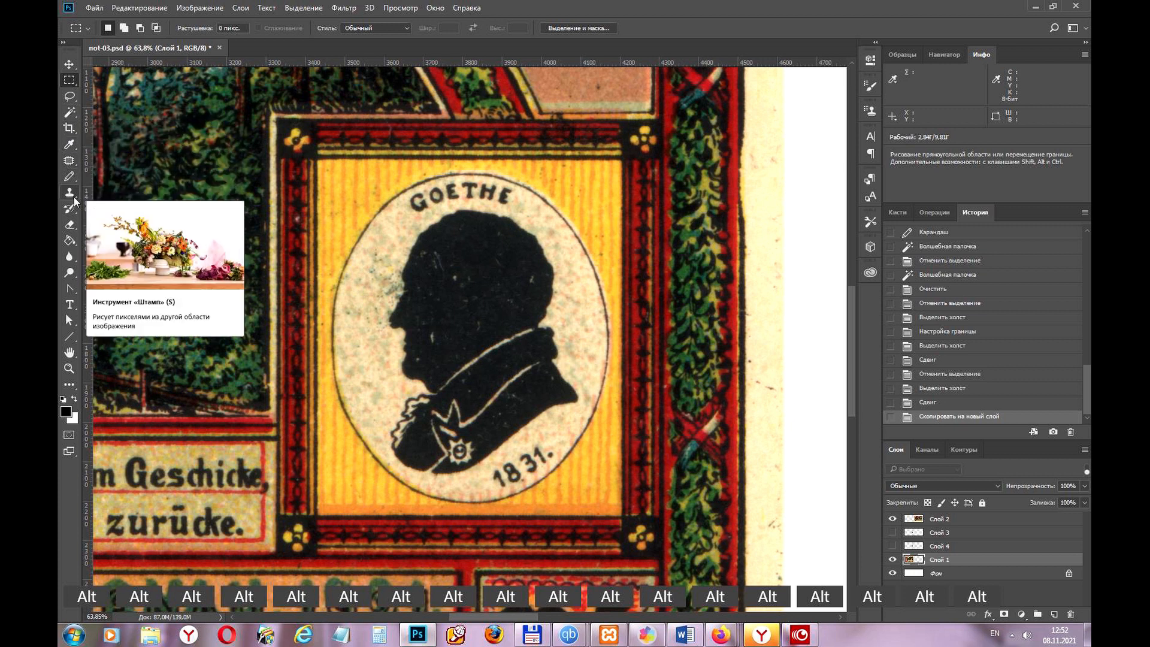
Try retouching the front of the face on Слой 1 with the Healing Brush, sampling the light oval background
click(69, 161)
mouse_move(69, 161)
mouse_down()
mouse_move(103, 160)
mouse_move(97, 178)
mouse_move(114, 176)
mouse_up()
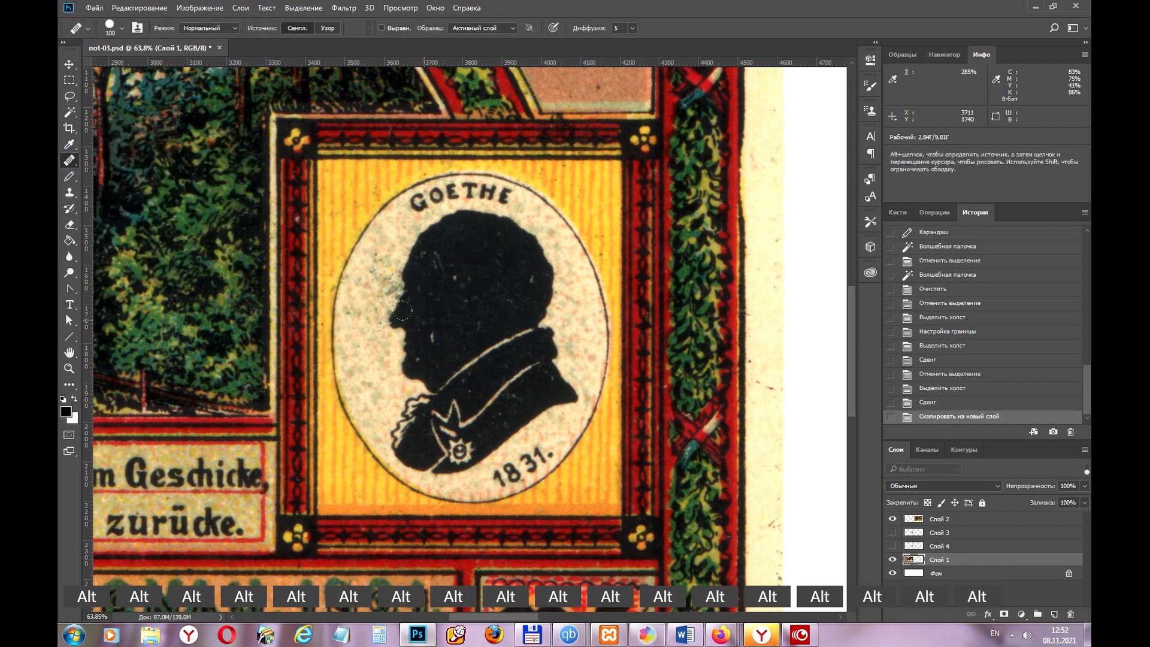
alt+click(368, 358)
mouse_move(392, 295)
mouse_down()
mouse_move(395, 320)
mouse_move(422, 277)
mouse_up()
drag(418, 265, 418, 241)
Clone light background over the facial profile and most of the GOETHE lettering using a 50-pixel Clone Stamp brush
click(69, 193)
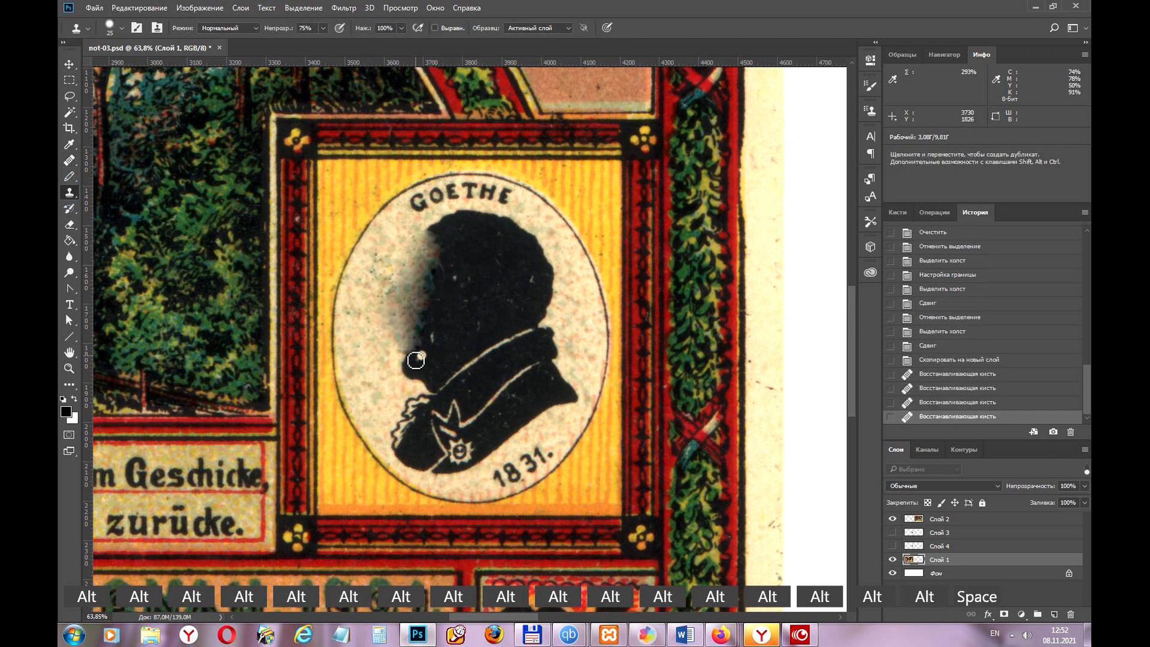
alt+click(379, 357)
mouse_move(410, 333)
mouse_down()
mouse_move(420, 300)
mouse_move(392, 323)
mouse_move(412, 282)
mouse_up()
mouse_move(419, 247)
mouse_down()
mouse_move(413, 206)
mouse_move(439, 192)
mouse_up()
drag(414, 199, 427, 208)
drag(425, 208, 455, 196)
mouse_move(397, 336)
mouse_down()
mouse_move(411, 332)
mouse_move(403, 312)
mouse_move(440, 257)
mouse_move(449, 268)
mouse_up()
click(393, 288)
click(384, 316)
mouse_move(404, 269)
mouse_down()
mouse_move(430, 235)
mouse_move(411, 242)
mouse_move(405, 260)
mouse_move(480, 216)
mouse_up()
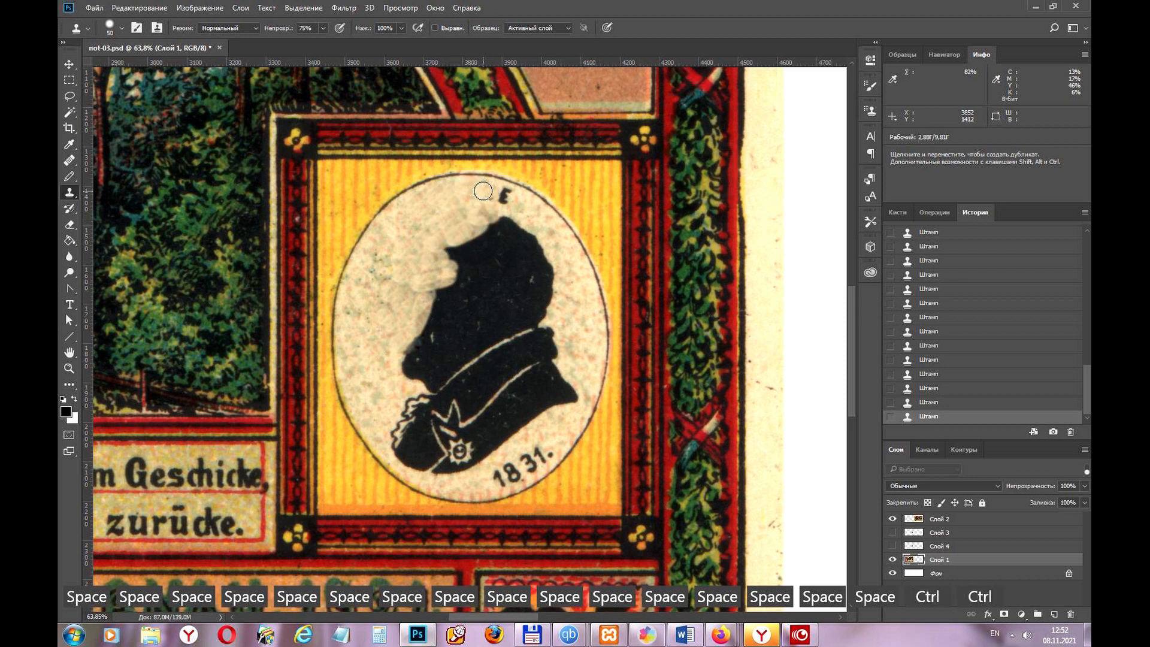
Clone background over the last heading letter and the upper part of the head, with the stamp opacity at 100%
drag(505, 197, 488, 221)
drag(441, 253, 458, 249)
drag(436, 256, 458, 251)
mouse_move(429, 290)
mouse_down()
mouse_move(455, 283)
mouse_move(457, 301)
mouse_up()
mouse_move(452, 252)
mouse_down()
mouse_move(432, 303)
mouse_move(438, 296)
mouse_move(418, 296)
mouse_move(468, 239)
mouse_move(513, 221)
mouse_move(498, 243)
mouse_move(532, 242)
mouse_move(497, 242)
mouse_move(466, 267)
mouse_move(487, 266)
mouse_move(450, 253)
mouse_move(457, 264)
mouse_move(504, 248)
mouse_move(451, 273)
mouse_move(487, 272)
mouse_up()
click(322, 28)
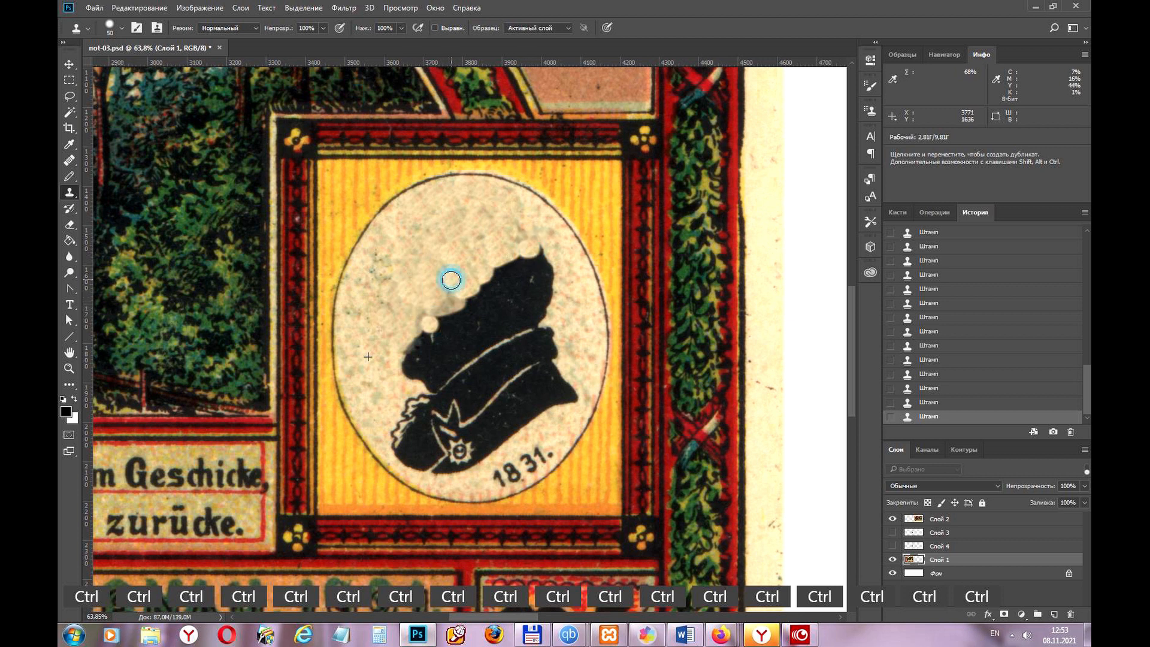
Try painting over the remaining head with the Healing Brush, using samples from the cleaned upper part of the oval
click(70, 160)
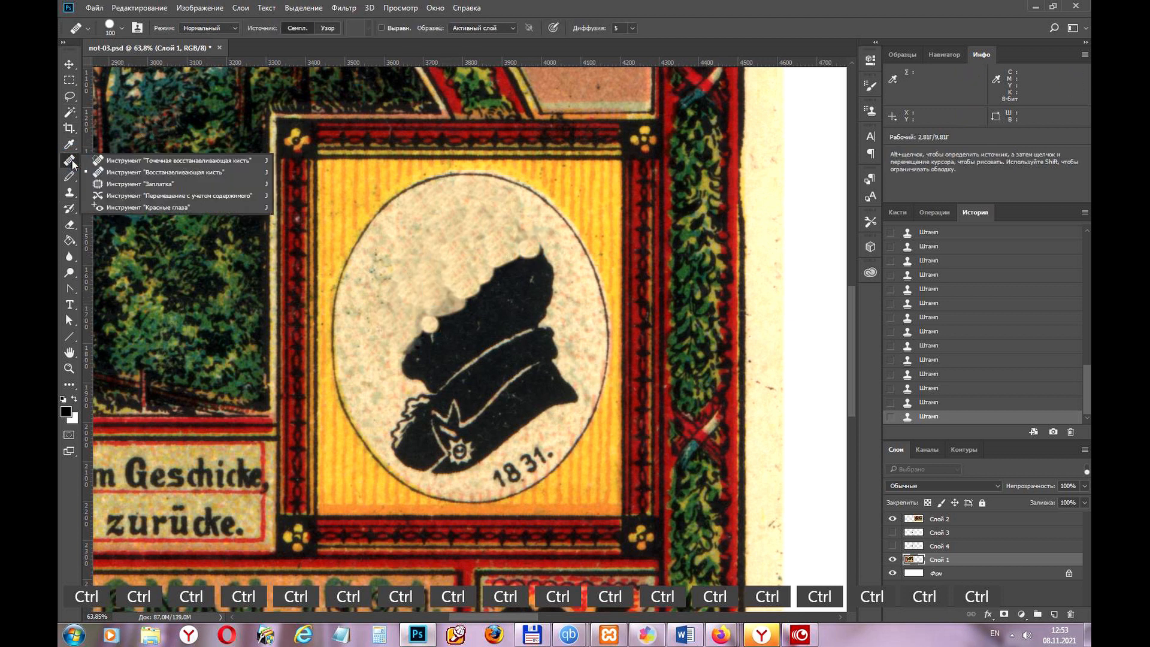
click(126, 171)
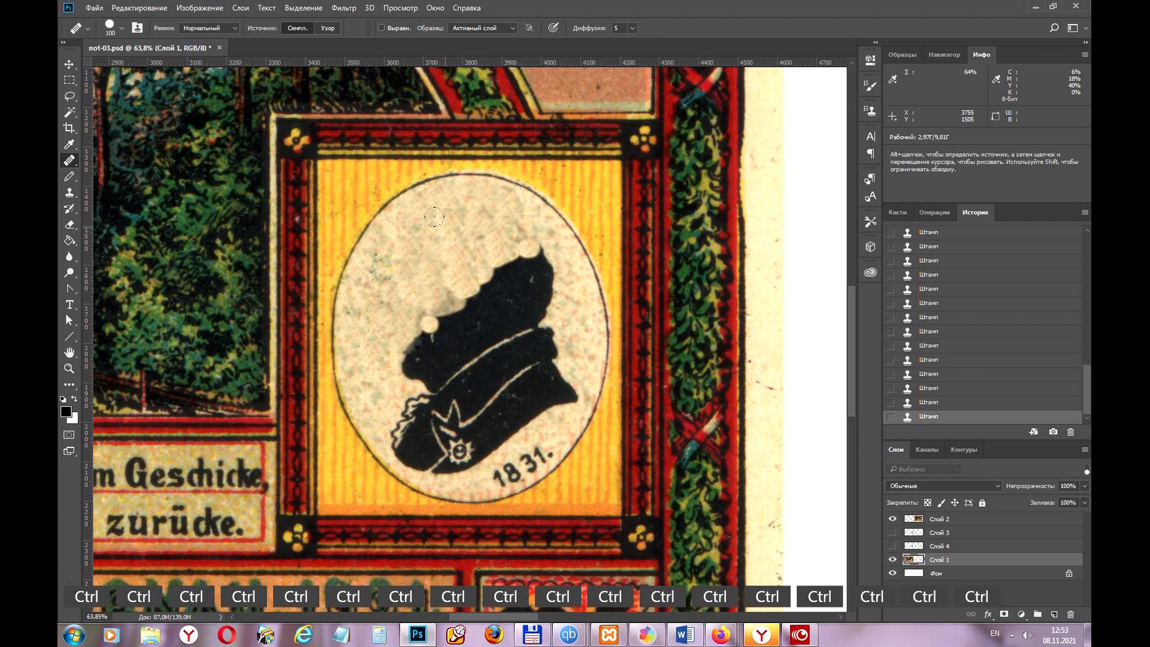
key(2)
key(space)
alt+click(449, 206)
mouse_move(451, 296)
mouse_down()
mouse_move(403, 321)
mouse_move(472, 286)
mouse_move(501, 249)
mouse_move(511, 295)
mouse_up()
mouse_move(472, 259)
mouse_down()
mouse_move(450, 307)
mouse_move(477, 274)
mouse_move(457, 321)
mouse_move(396, 366)
mouse_move(460, 312)
mouse_up()
key(space)
key(space)
key(space)
key(space)
drag(444, 353, 421, 373)
key(space)
key(space)
key(space)
key(space)
mouse_move(488, 324)
mouse_down()
mouse_move(442, 362)
mouse_move(544, 278)
mouse_move(517, 323)
mouse_move(461, 327)
mouse_move(416, 365)
mouse_up()
alt+click(429, 244)
drag(449, 310, 434, 368)
mouse_move(409, 322)
mouse_down()
mouse_move(410, 336)
mouse_move(456, 293)
mouse_move(482, 299)
mouse_move(452, 292)
mouse_move(475, 282)
mouse_up()
Roll back the healing strokes and clone background over the rest of the head and neck with the Clone Stamp
click(70, 193)
alt+click(429, 224)
scroll(966, 366, up, 6)
click(929, 278)
drag(543, 258, 524, 261)
drag(447, 310, 495, 297)
mouse_move(437, 327)
mouse_down()
mouse_move(428, 332)
mouse_move(463, 321)
mouse_up()
drag(400, 359, 438, 346)
mouse_move(440, 367)
mouse_down()
mouse_move(404, 372)
mouse_move(442, 372)
mouse_up()
drag(424, 391, 468, 390)
mouse_move(467, 365)
mouse_down()
mouse_move(441, 373)
mouse_move(507, 336)
mouse_move(526, 288)
mouse_move(513, 308)
mouse_move(448, 324)
mouse_up()
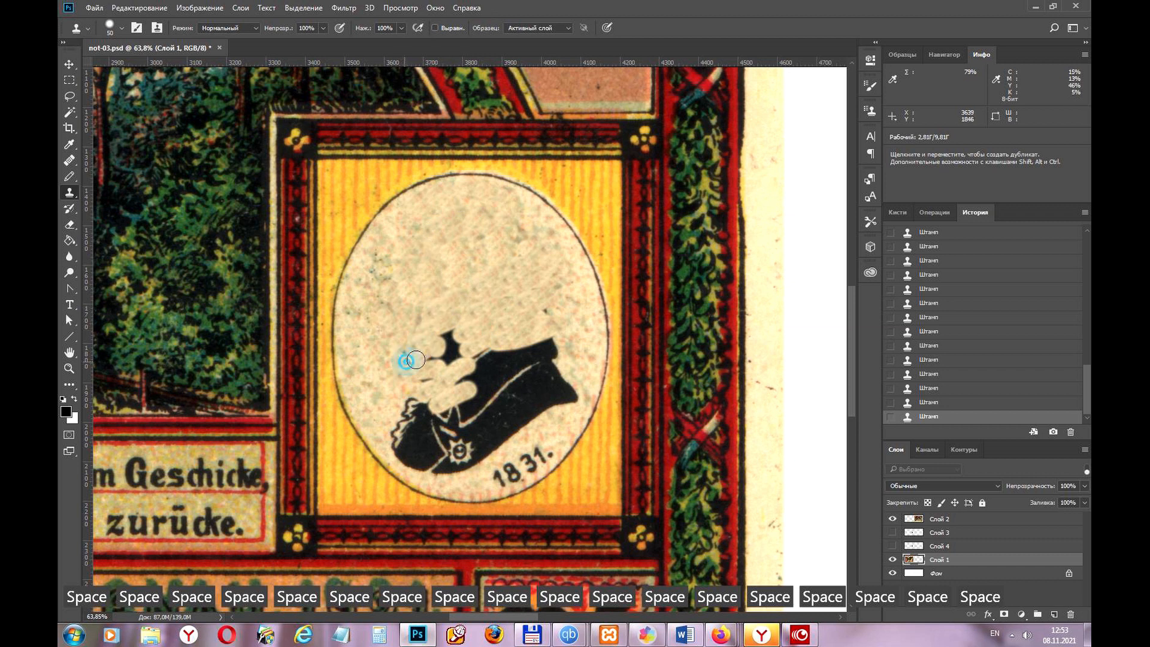
Clone background over the remaining shoulders, collar, medal and 1831 date until the oval is empty
alt+click(427, 277)
mouse_move(445, 367)
mouse_down()
mouse_move(475, 361)
mouse_move(449, 387)
mouse_move(512, 407)
mouse_move(469, 442)
mouse_move(508, 458)
mouse_up()
mouse_move(539, 356)
mouse_down()
mouse_move(522, 407)
mouse_move(565, 396)
mouse_up()
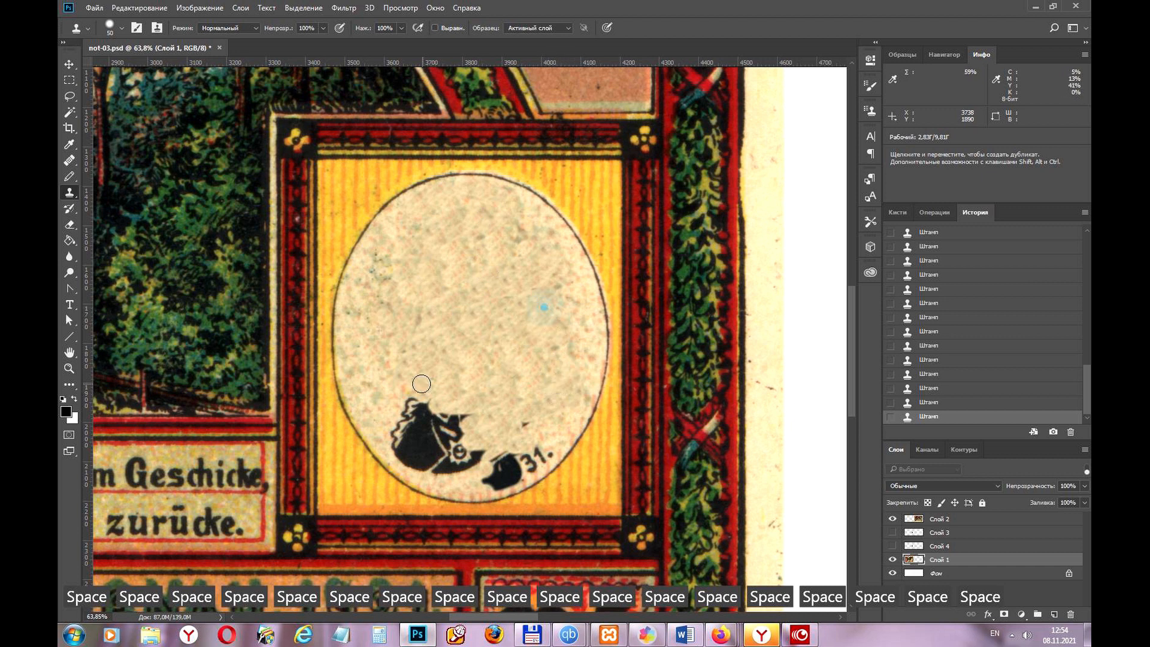
mouse_move(439, 404)
mouse_down()
mouse_move(399, 447)
mouse_move(419, 463)
mouse_move(435, 423)
mouse_move(476, 416)
mouse_move(418, 449)
mouse_move(481, 481)
mouse_move(548, 456)
mouse_move(493, 482)
mouse_move(512, 482)
mouse_move(525, 446)
mouse_move(494, 447)
mouse_move(527, 426)
mouse_up()
click(715, 481)
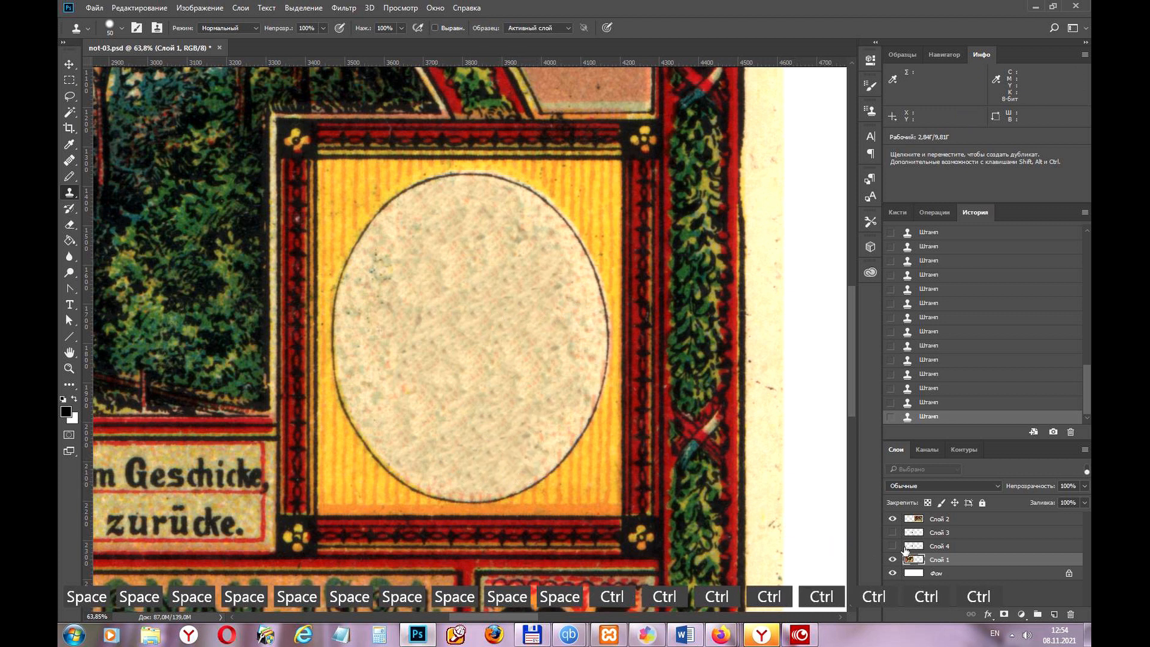
Show the silhouette copy on Слой 4 over the cleaned oval and make it active, undoing any stray stamp mark
click(894, 546)
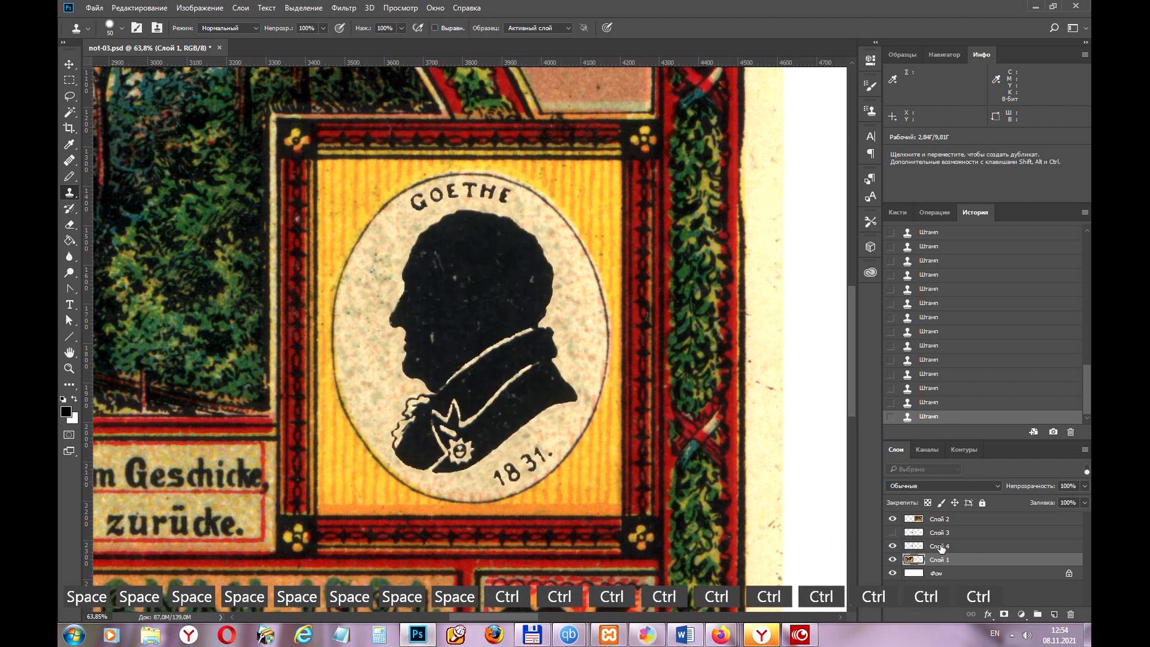
click(939, 546)
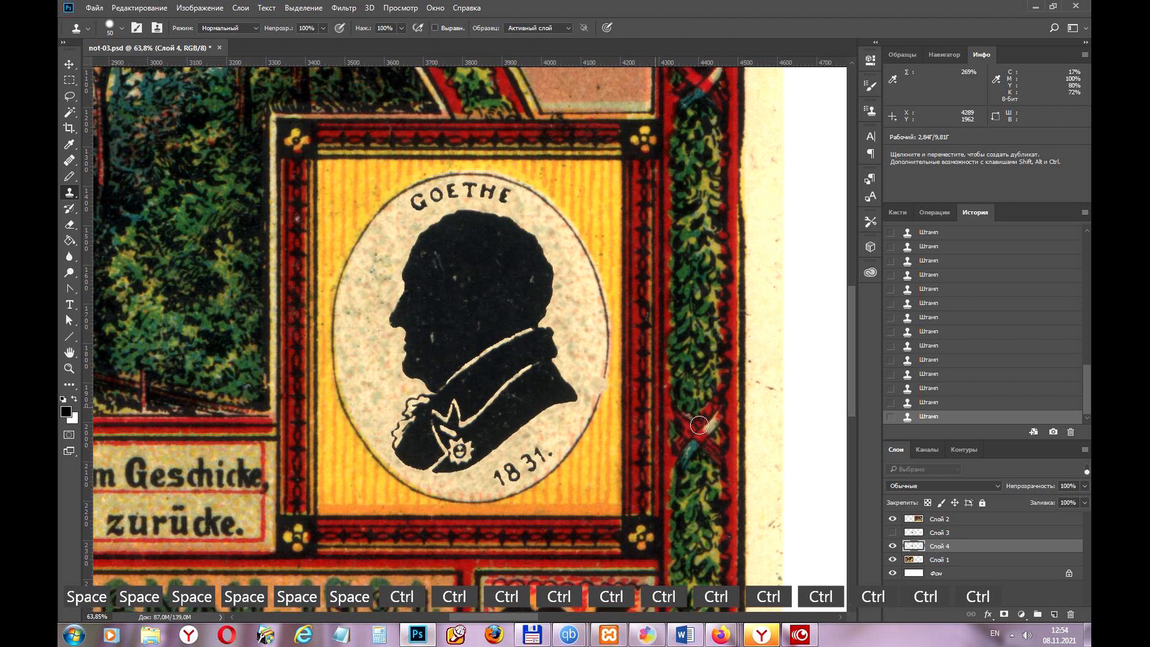
click(894, 547)
click(894, 547)
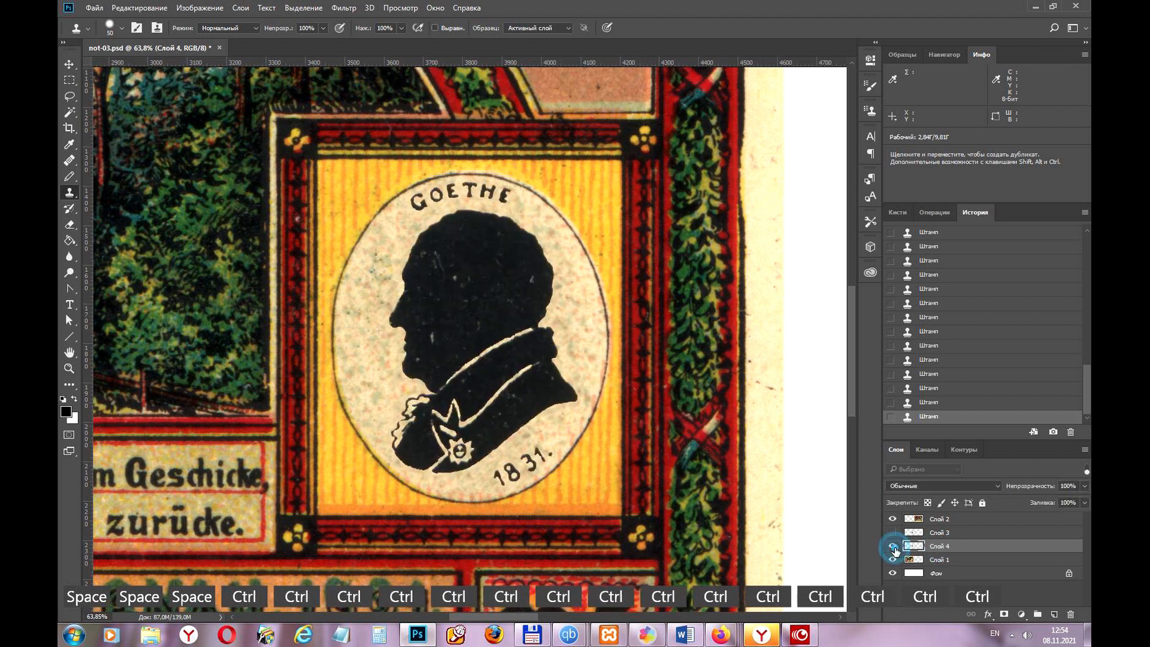
click(525, 273)
key(ctrl+z)
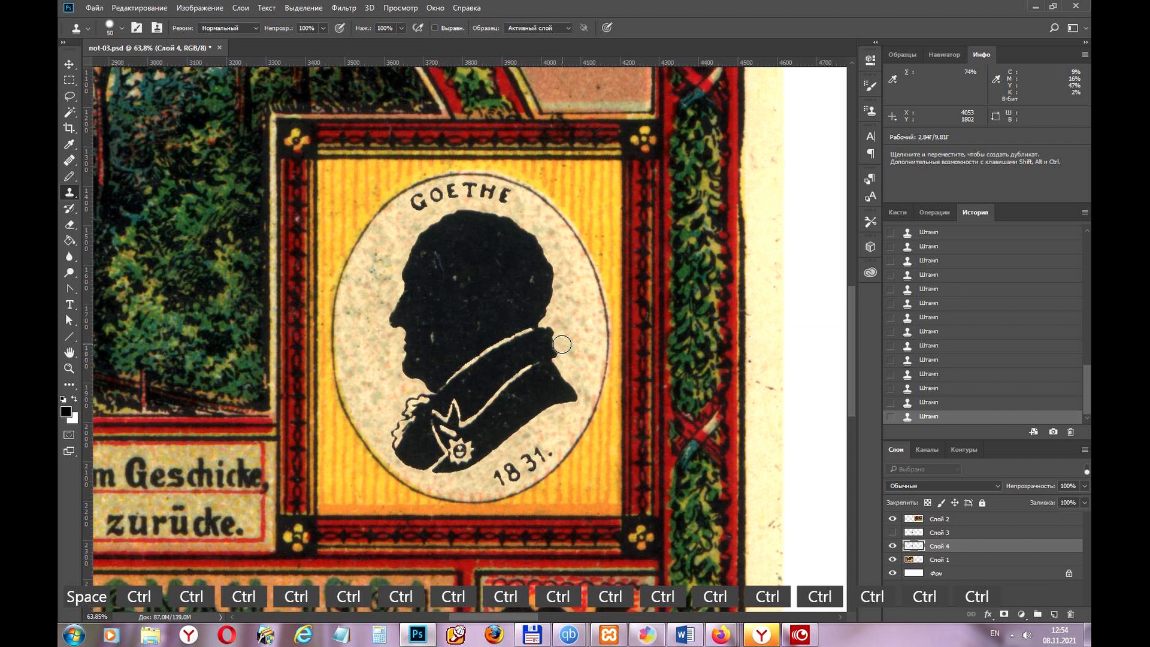
Try flipping the silhouette copy on Слой 4 horizontally
click(137, 8)
mouse_move(208, 274)
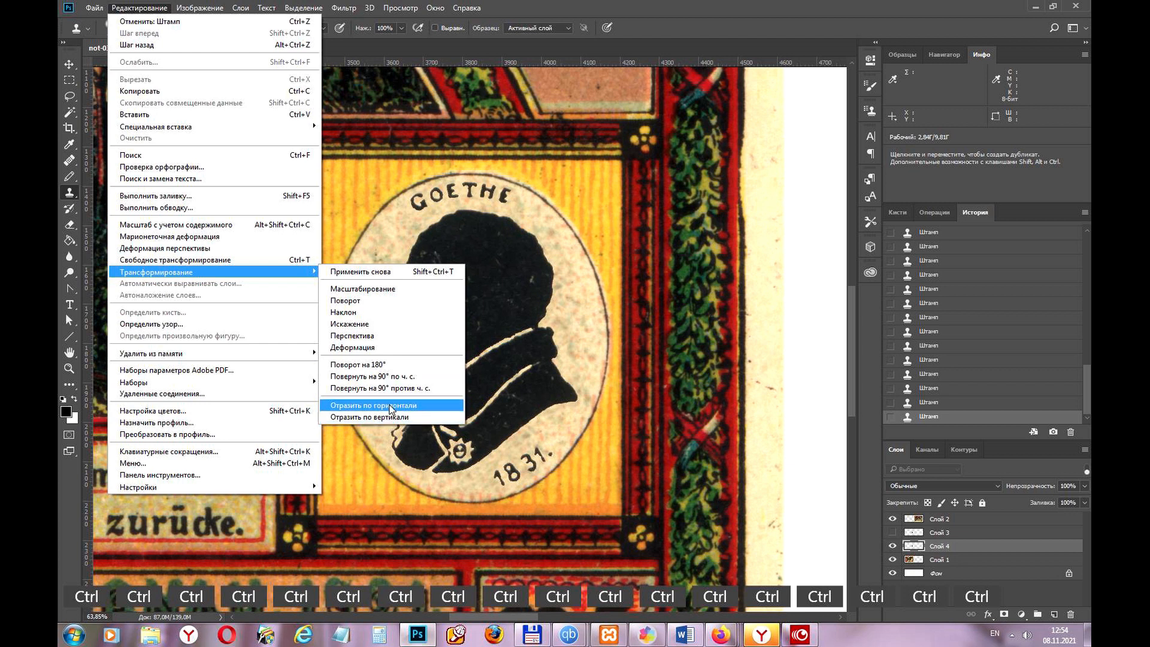
click(390, 407)
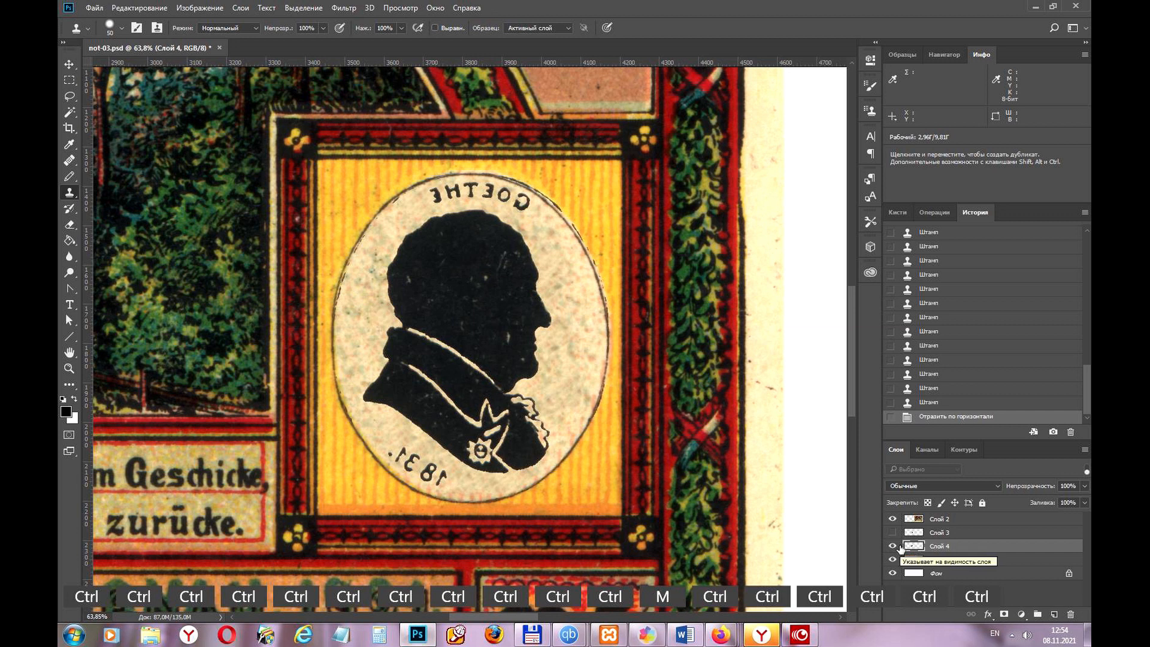
key(m)
scroll(988, 382, up, 1)
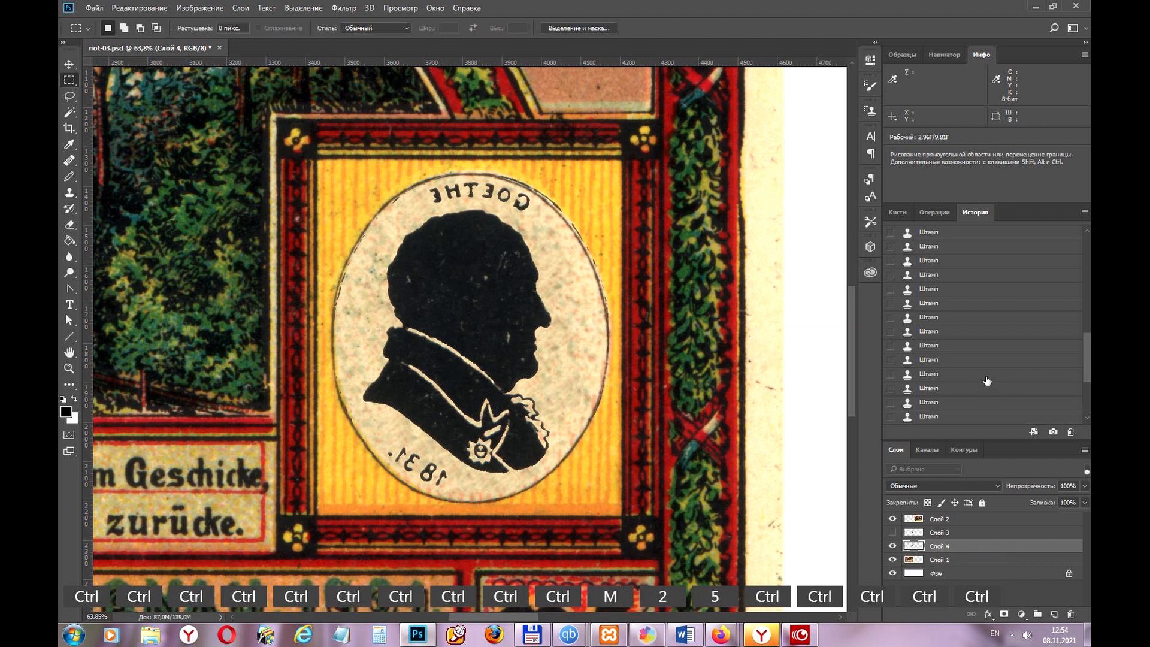
key(ctrl+z)
key(1)
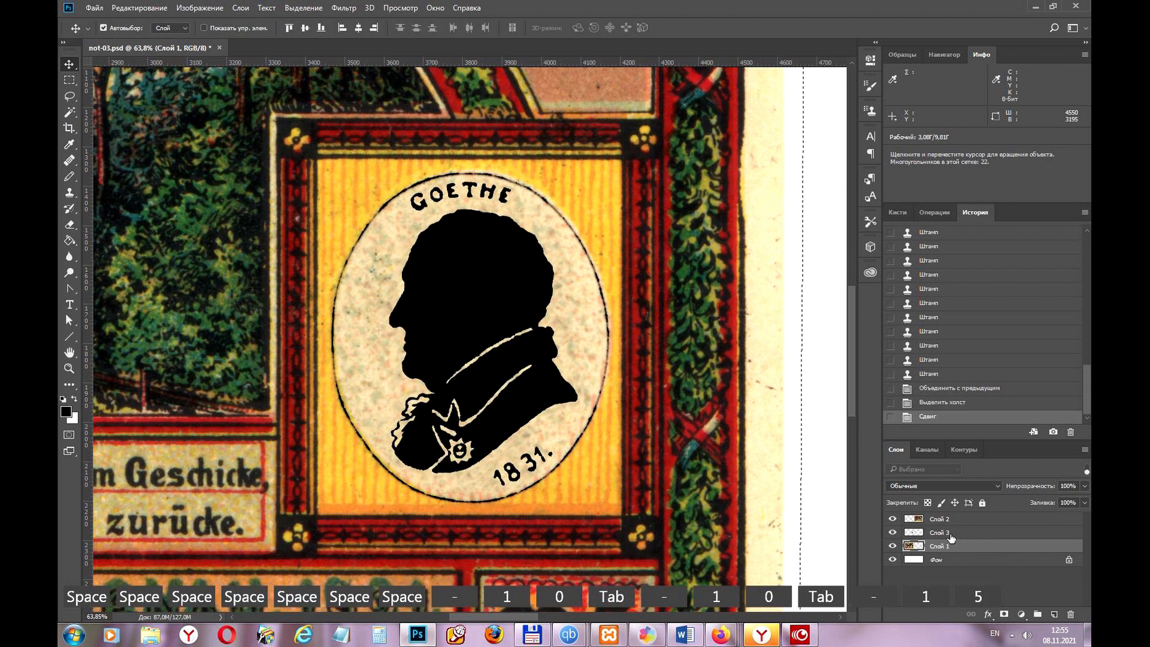
Fit a selection to the silhouette on Слой 3, hide that layer, make Слой 1 active and use the Rectangular Marquee tool
click(949, 534)
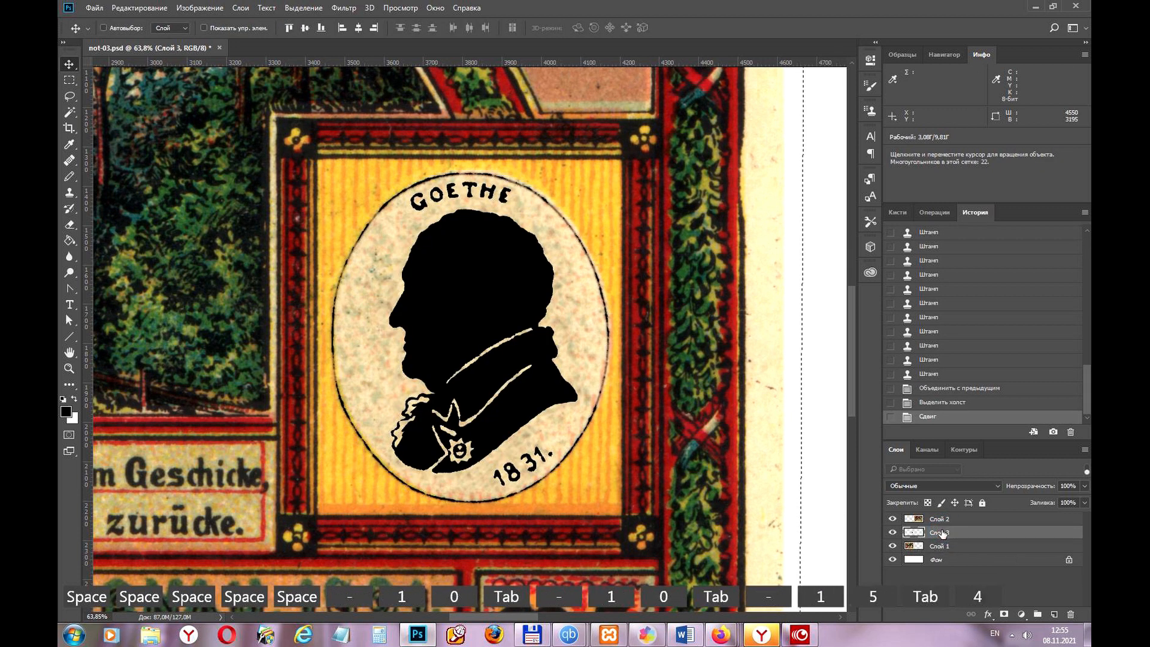
key(ctrl+a)
key(Up)
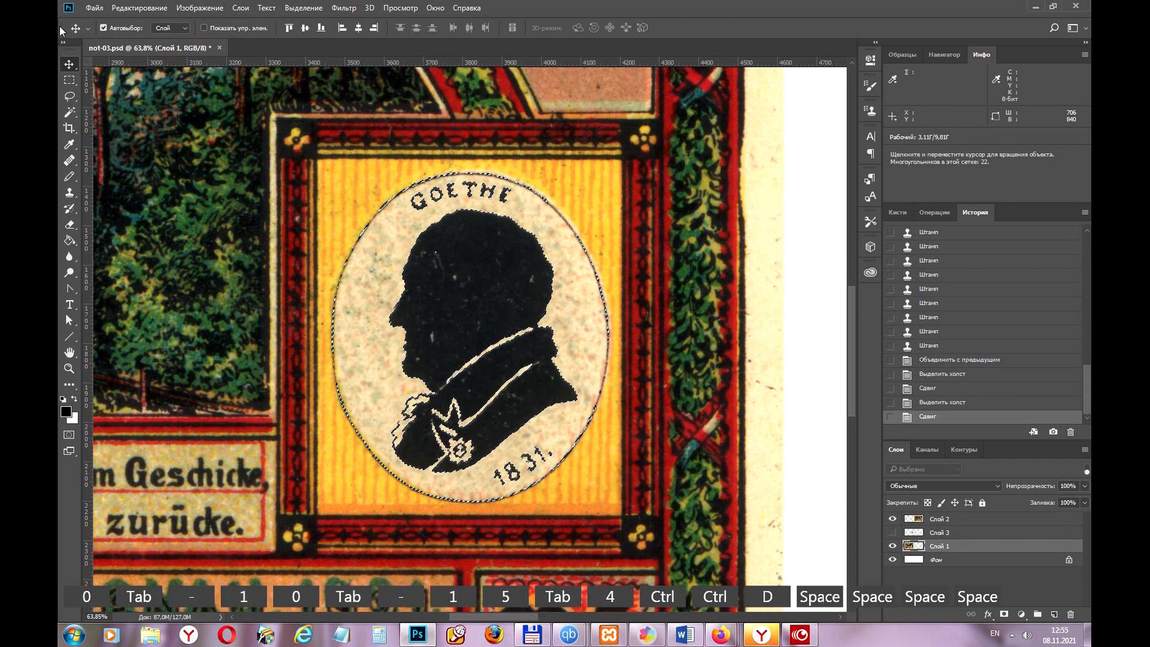
click(68, 81)
key(space)
key(space)
key(space)
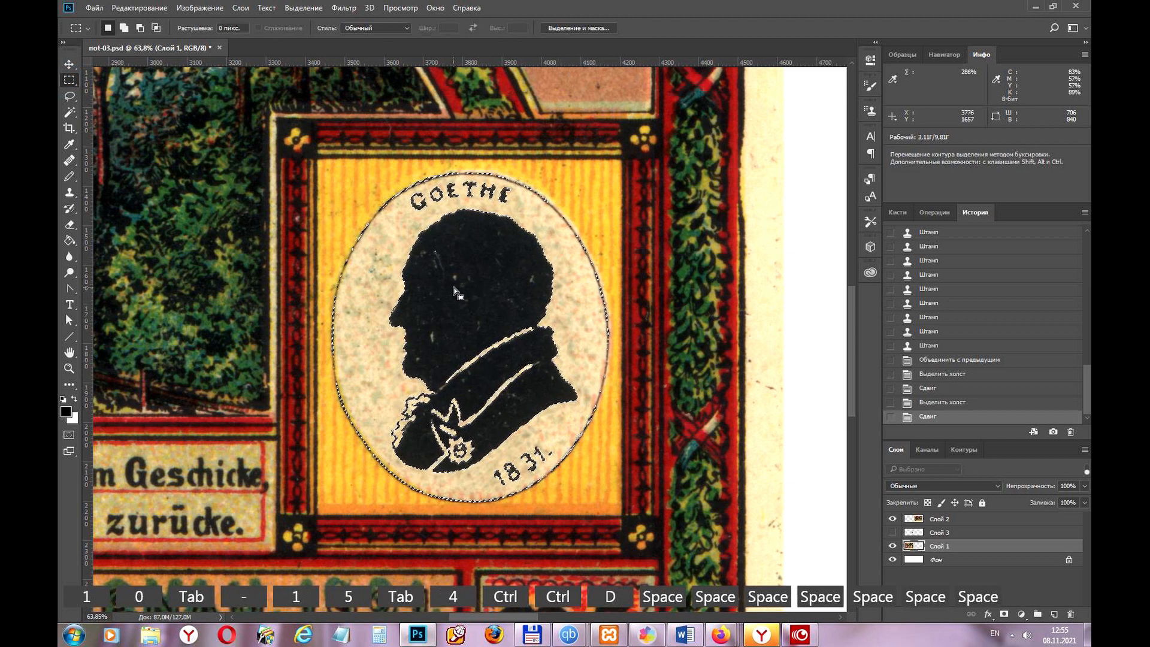
Convert the silhouette selection into a work path with a tolerance of 1,0 pixels
right_click(486, 255)
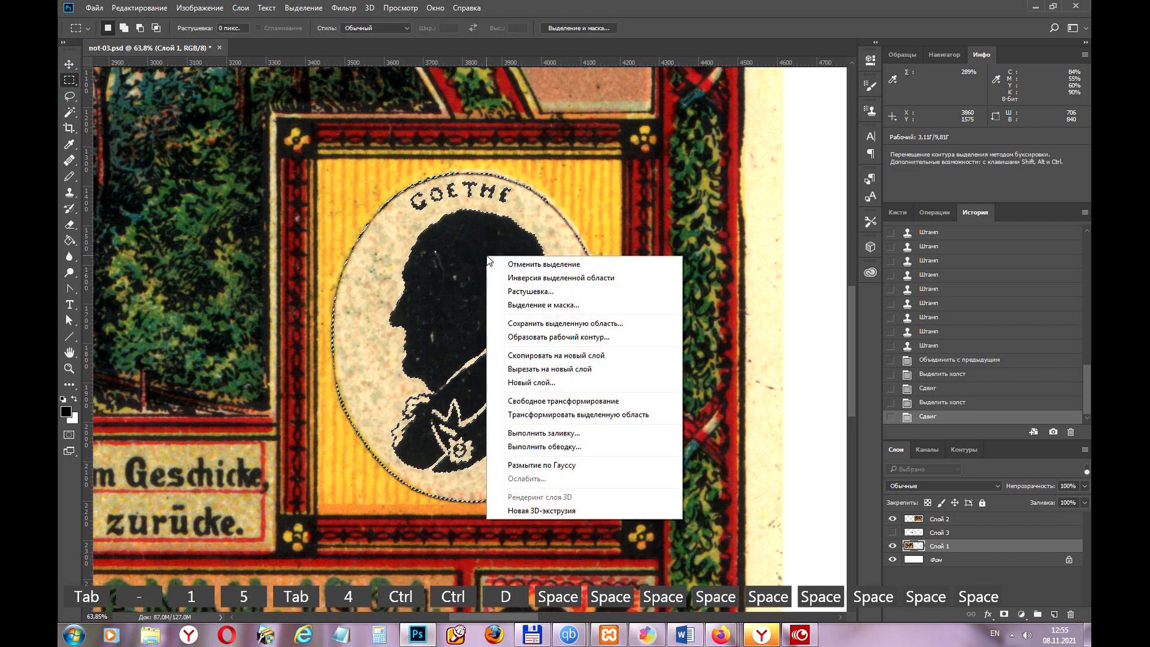
key(space)
key(space)
key(space)
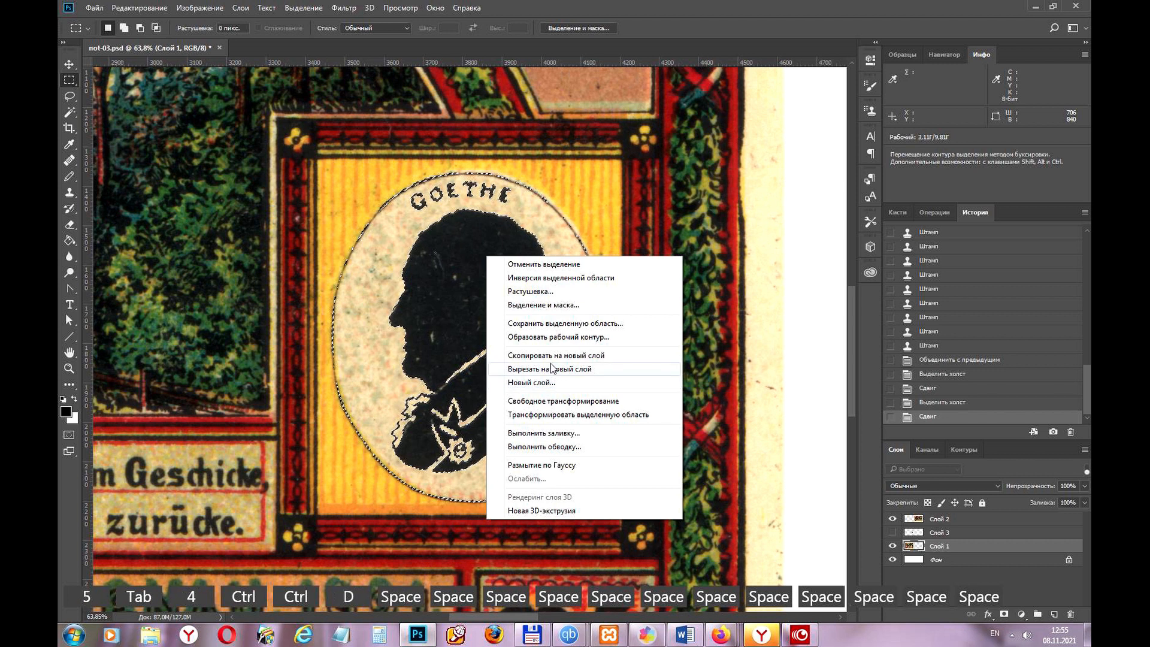
key(space)
key(space)
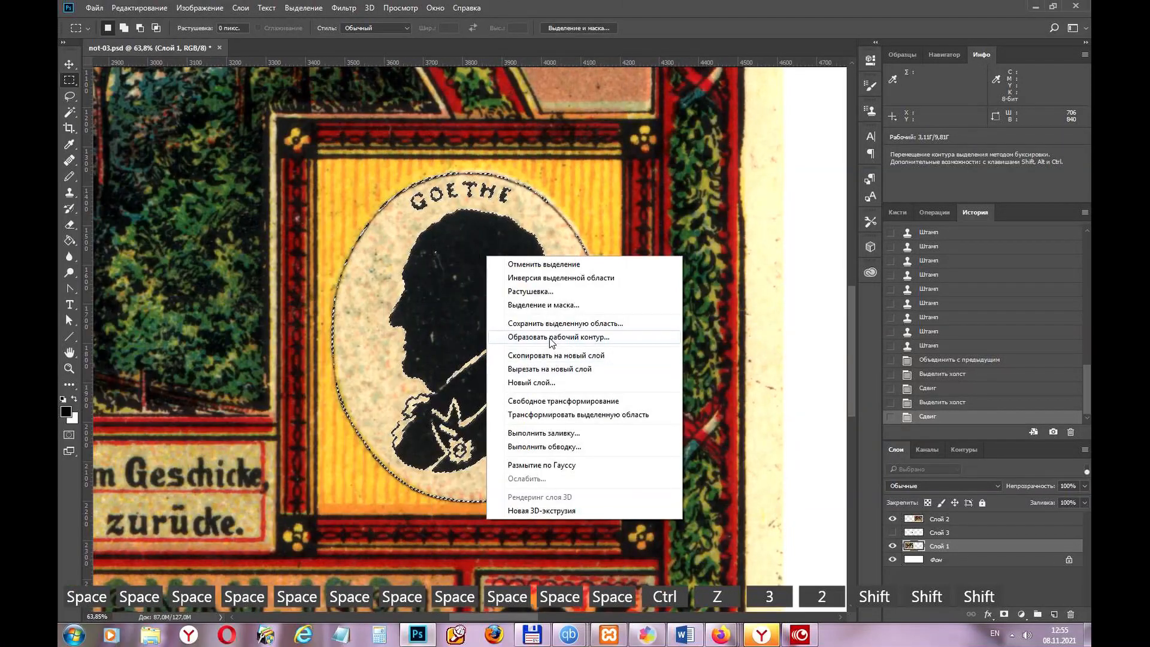
key(shift)
key(shift)
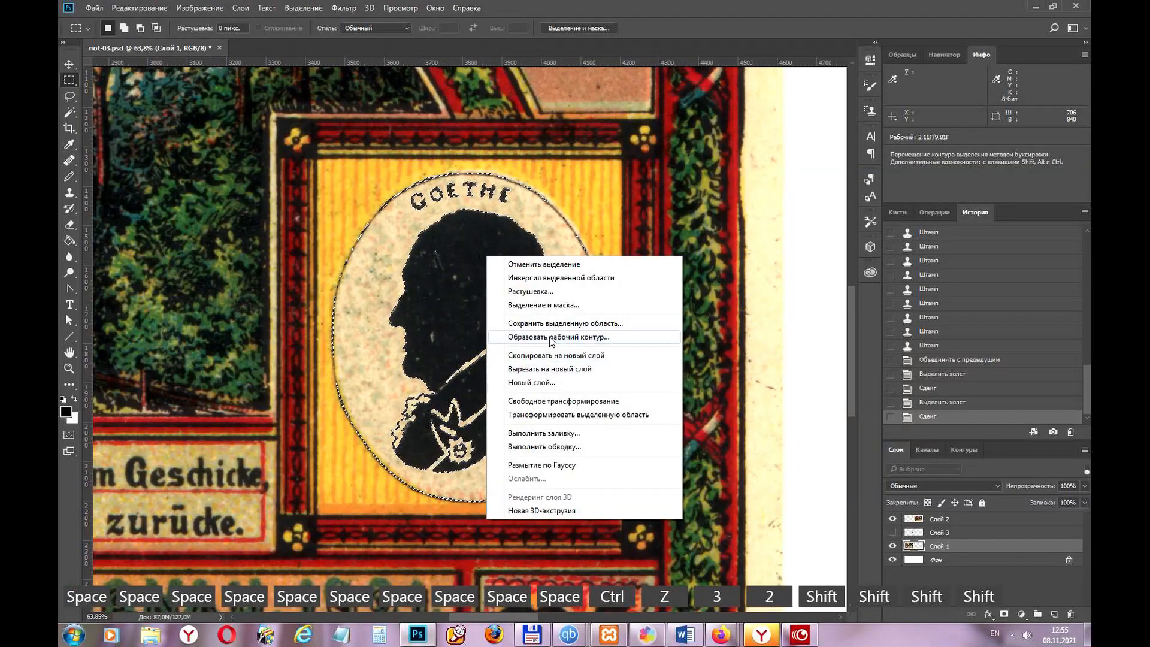
key(ctrl)
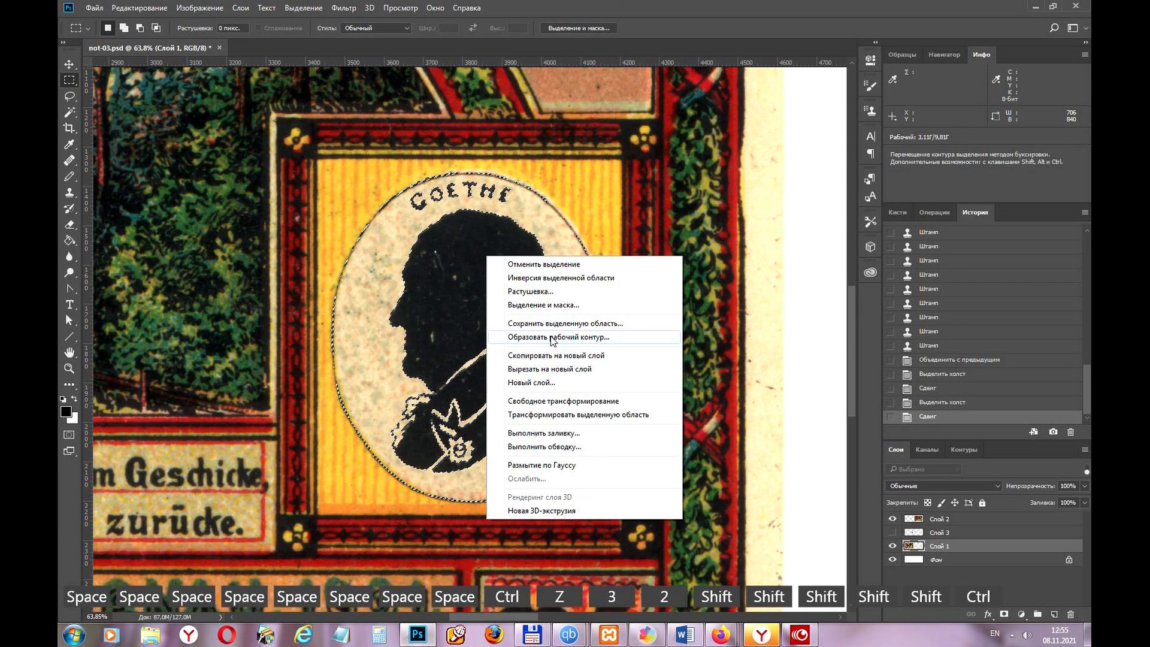
click(552, 338)
key(d)
key(ctrl+j)
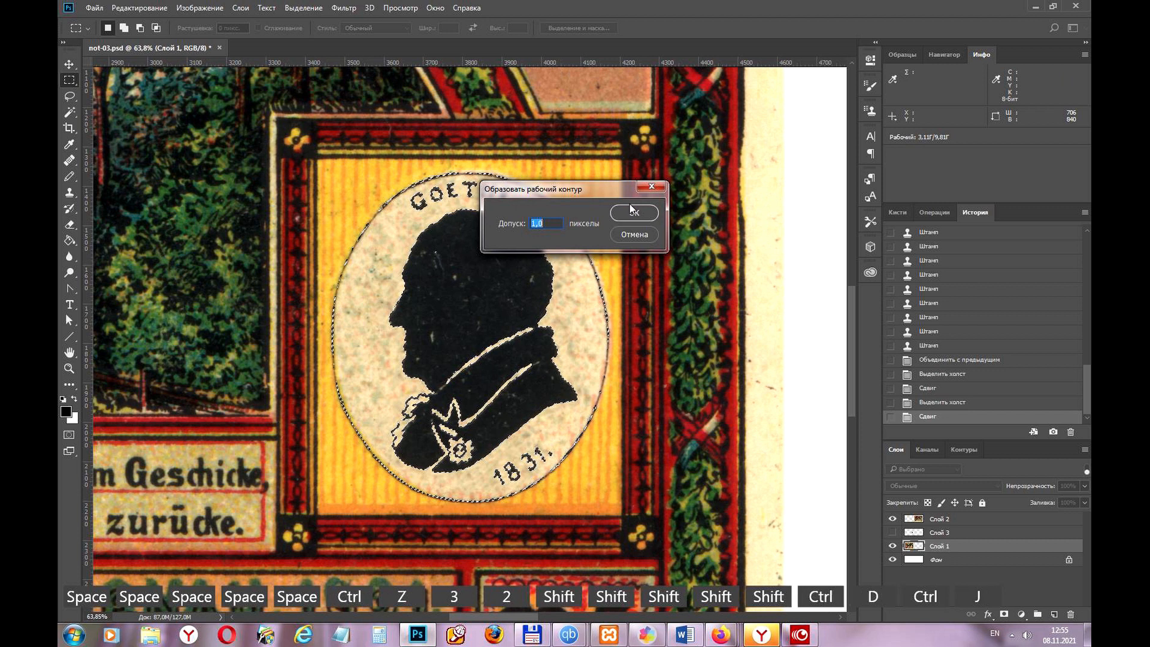
key(bracketright)
key(bracketright)
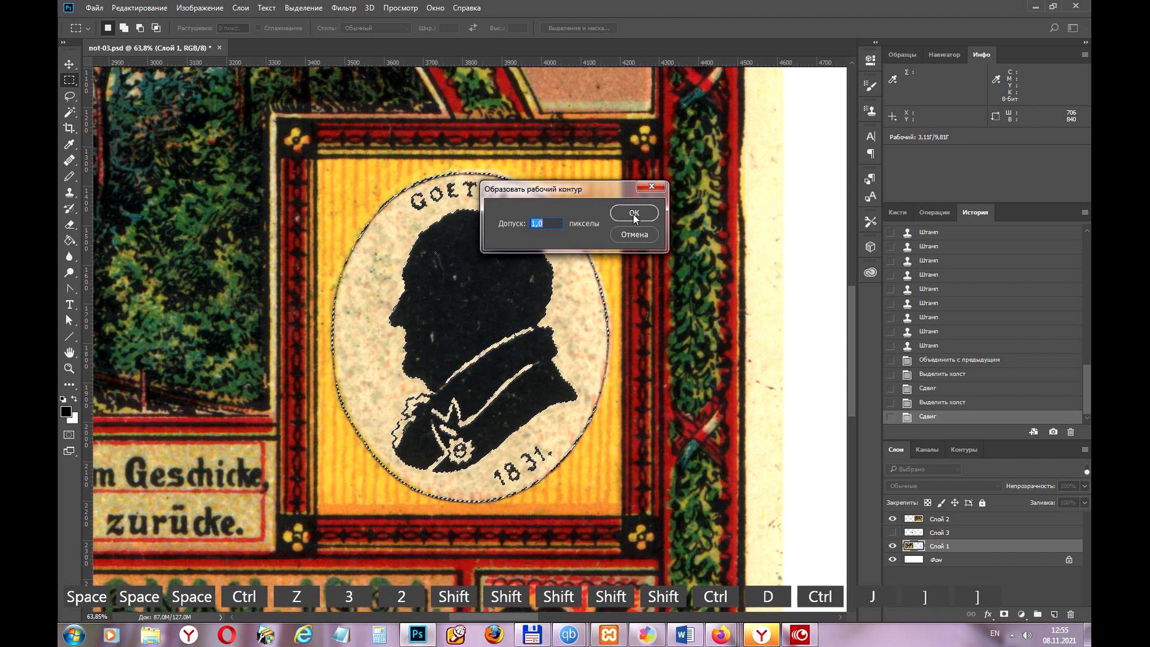
click(634, 214)
key(bracketright)
key(bracketright)
key(shift)
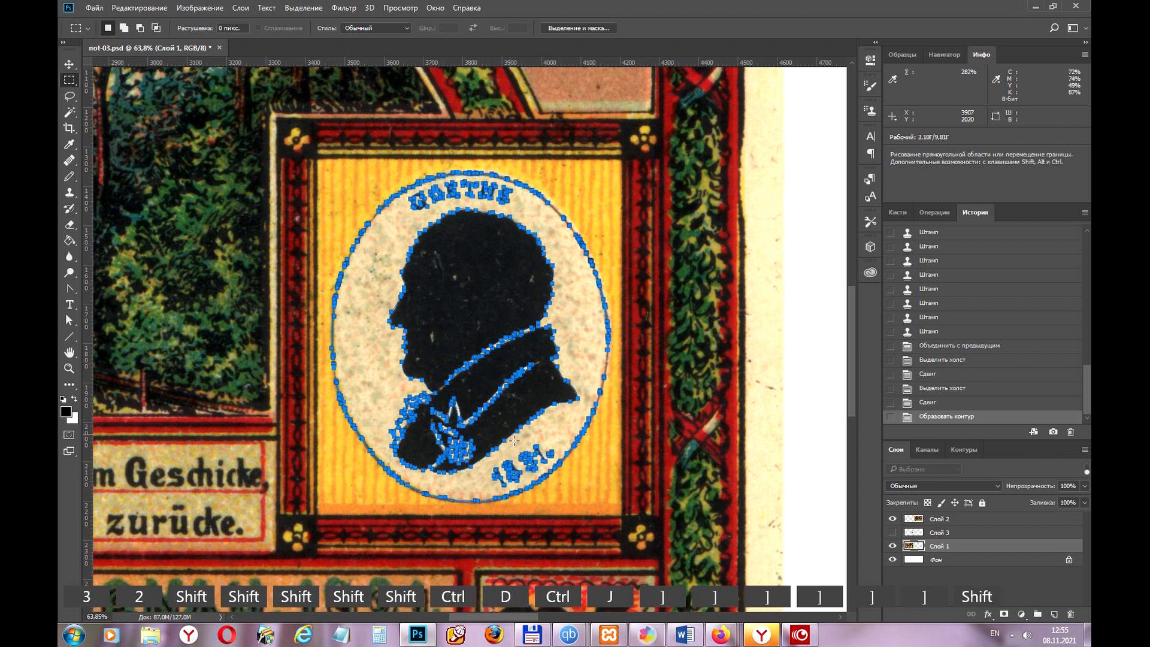
Examine the work path's anchor points around the silhouette and view its entry among the document's paths
scroll(514, 440, up, 2)
key(shift)
key(shift)
key(shift)
key(shift)
key(shift)
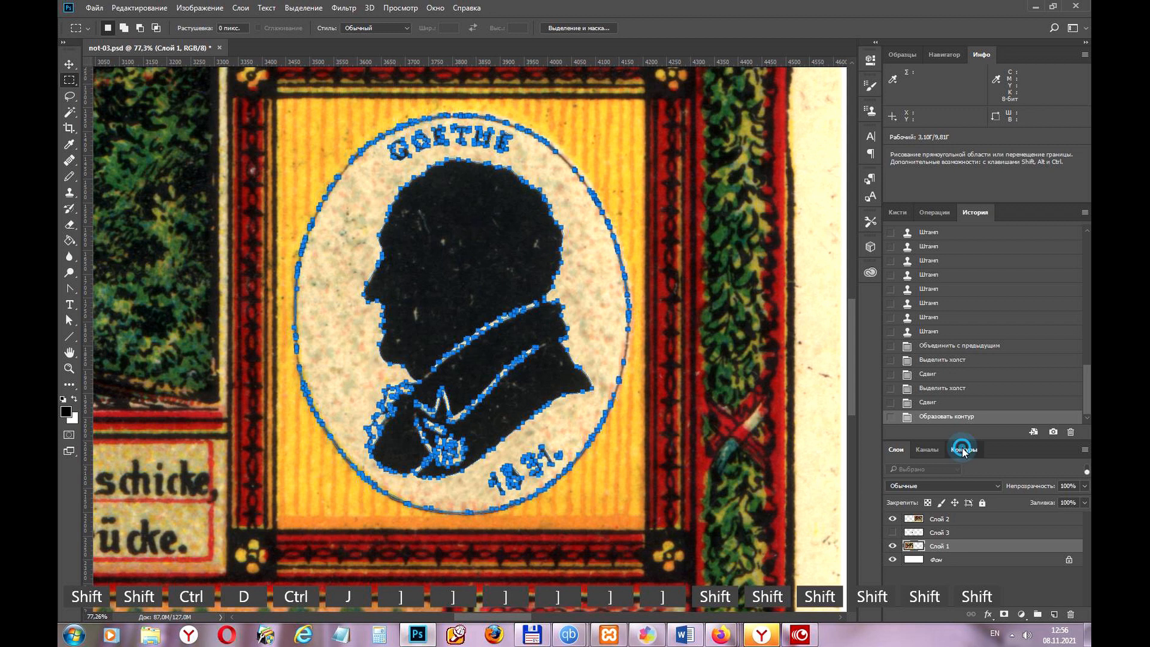
click(962, 448)
key(shift)
key(shift)
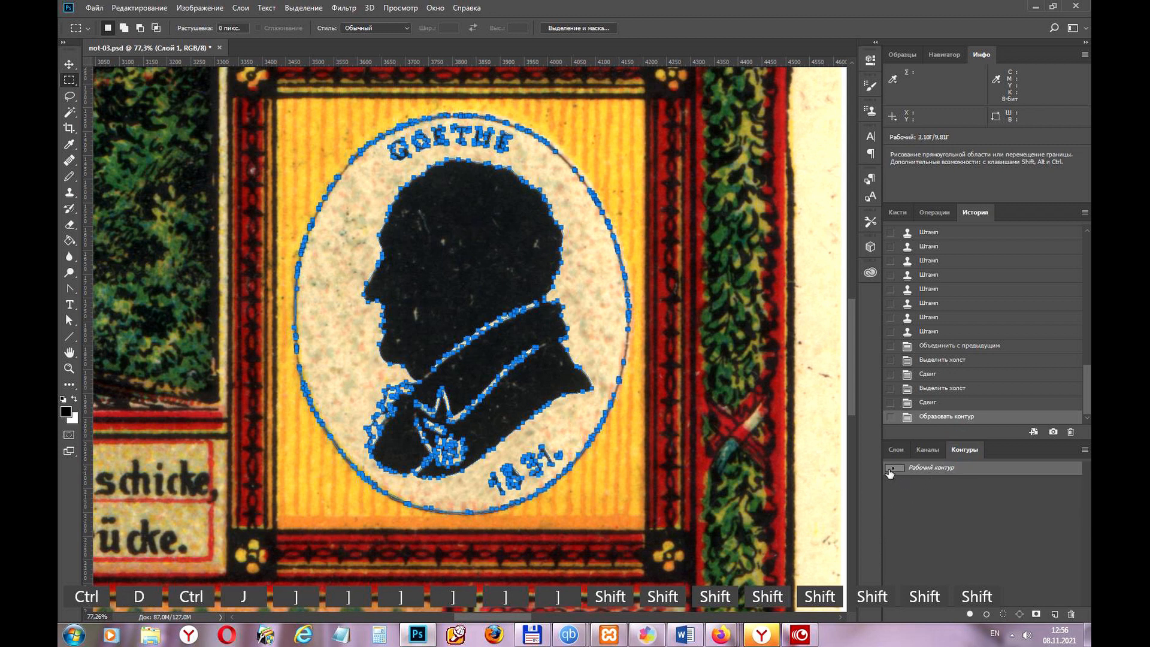
key(shift)
key(shift)
key(shift)
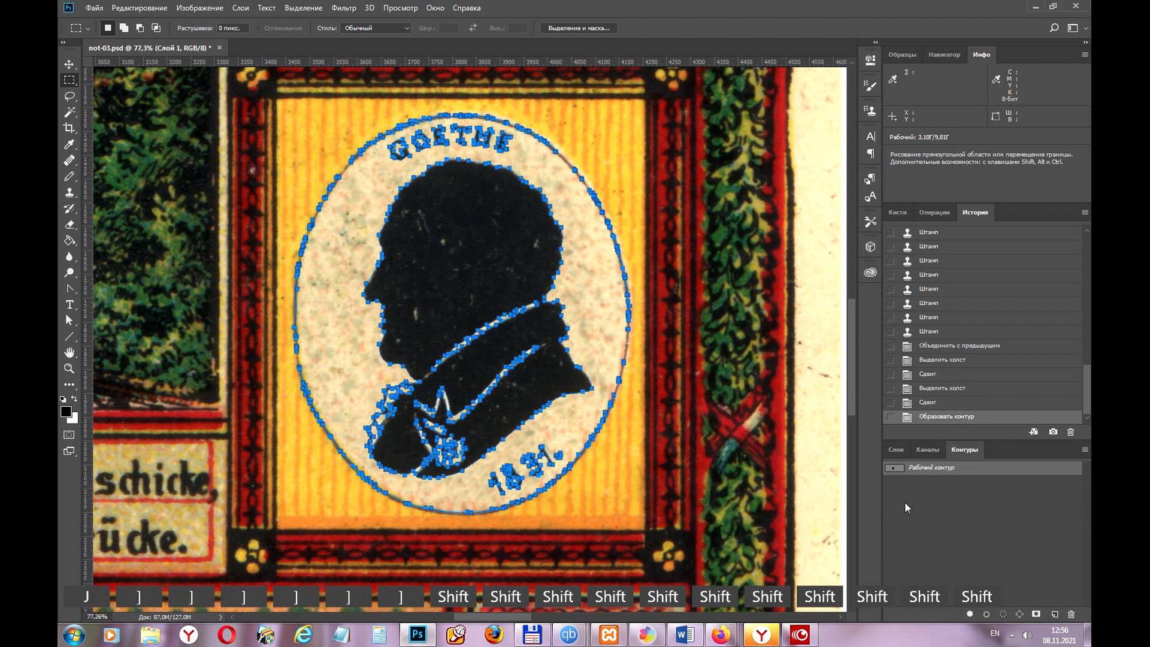
key(shift)
key(shift)
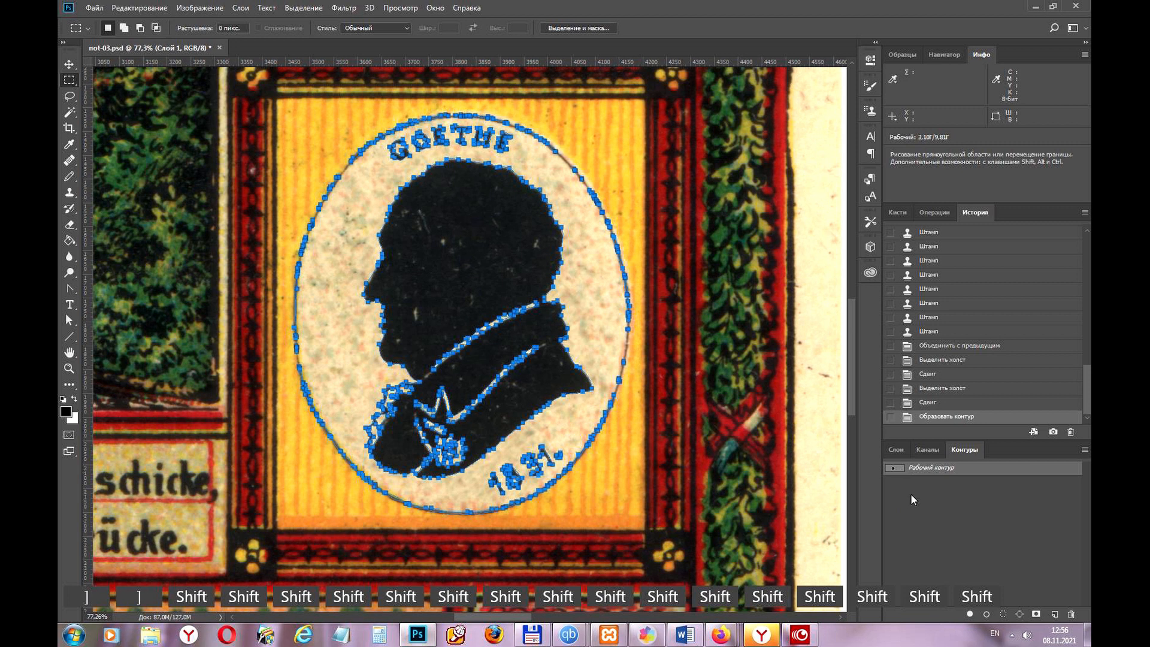
Save the work path around the silhouette as Контур 1
key(shift)
double_click(899, 472)
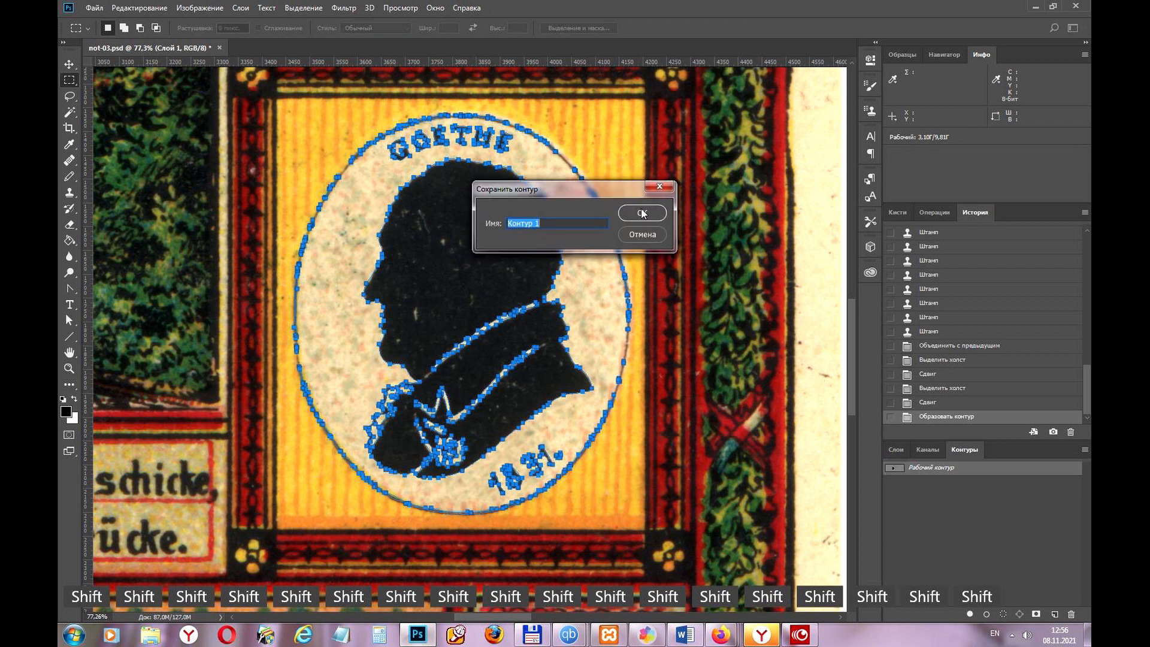
click(642, 214)
scroll(536, 447, up, 2)
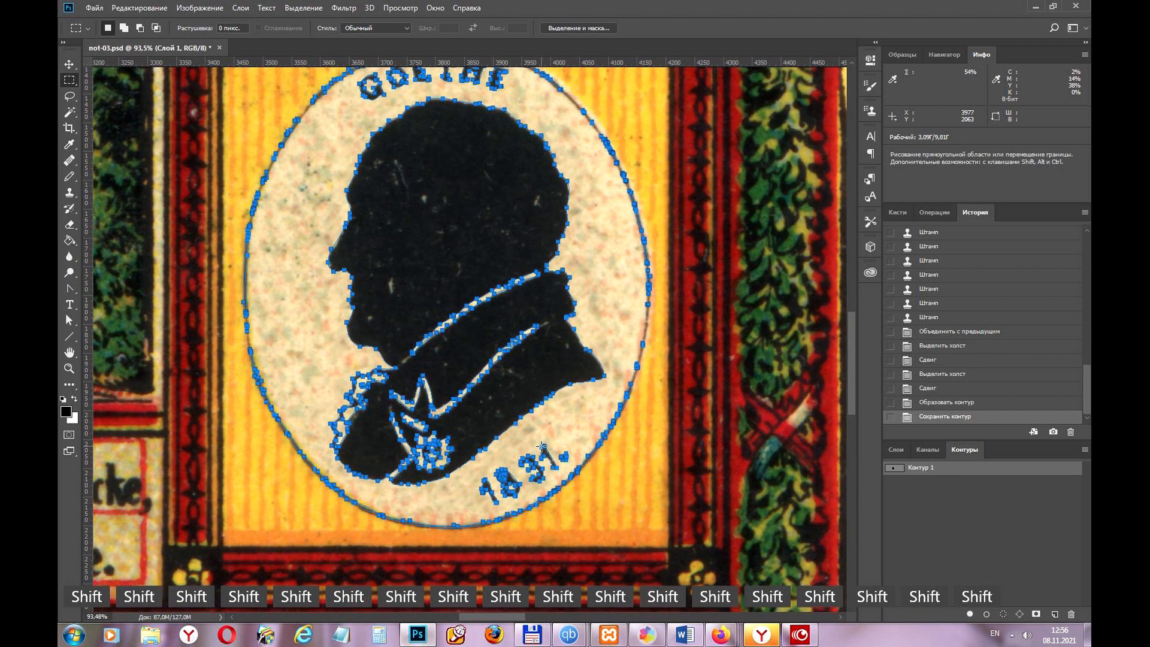
scroll(542, 447, down, 2)
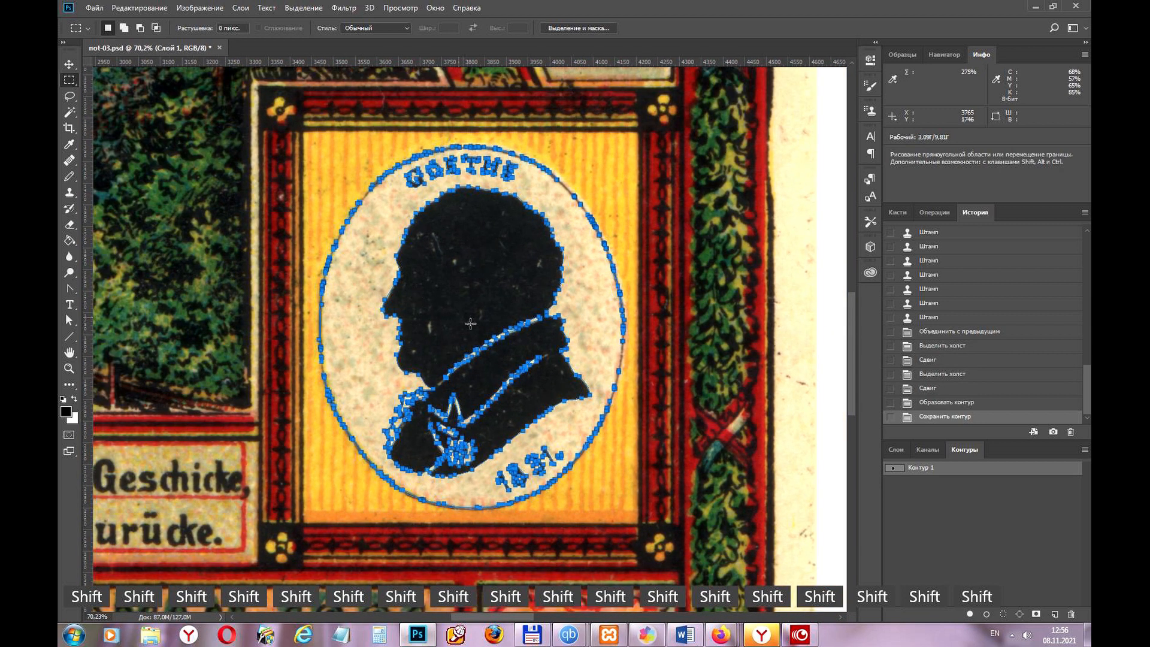
Toggle the display of Контур 1 off and on to compare the silhouette with and without its outline
click(900, 483)
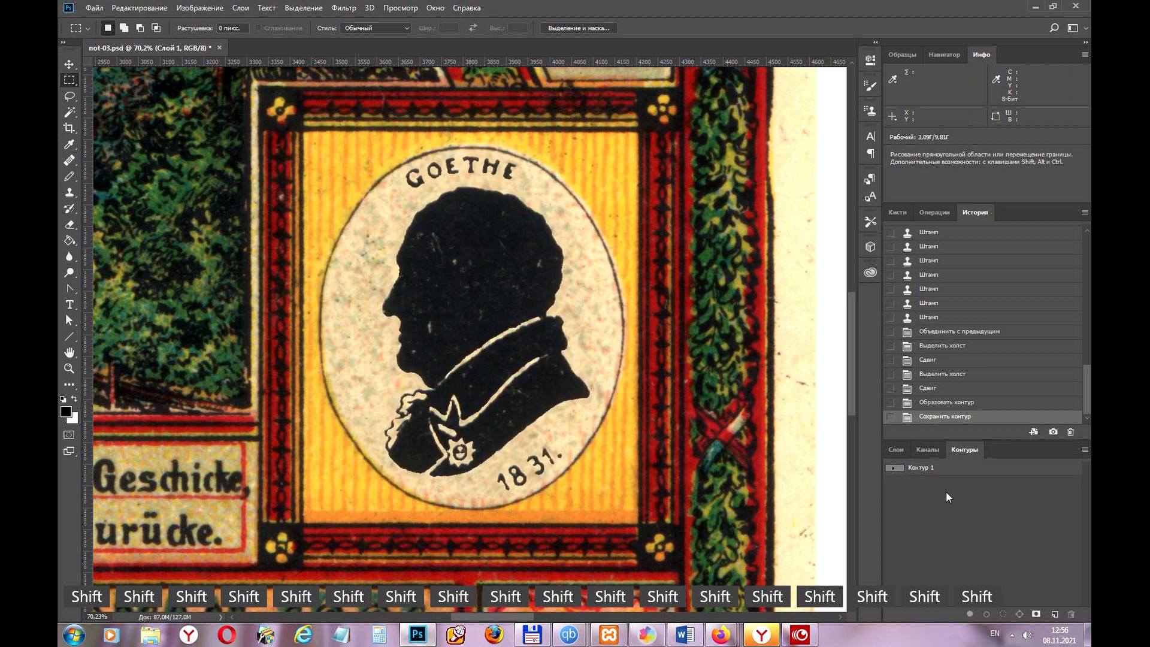
click(893, 471)
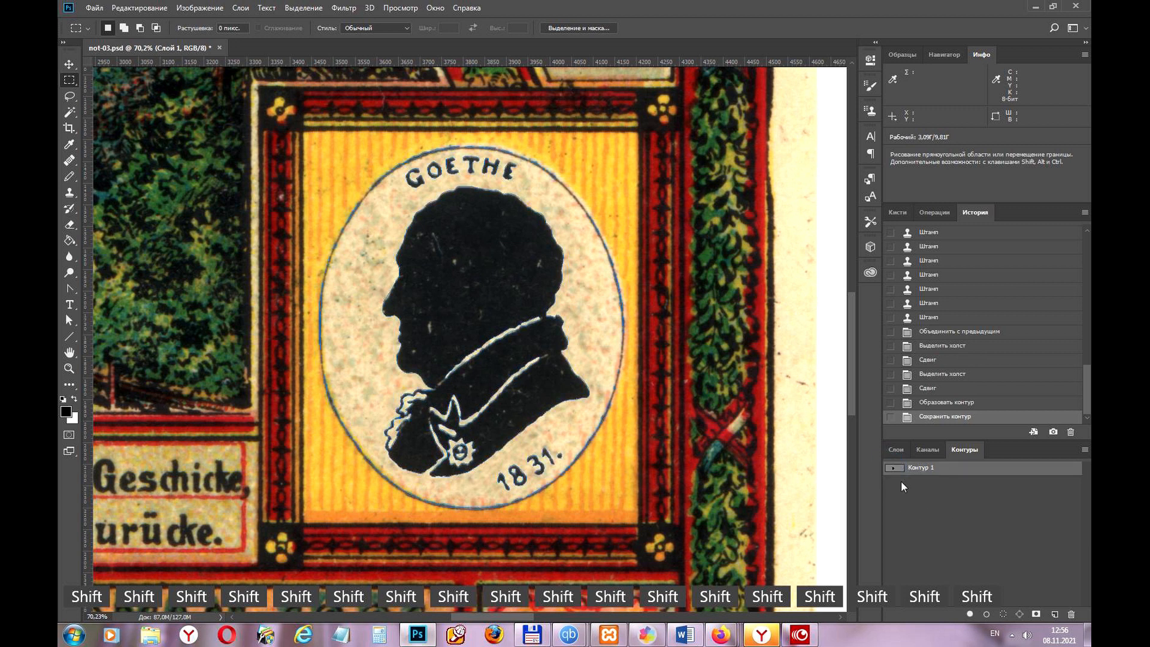
click(905, 496)
click(894, 467)
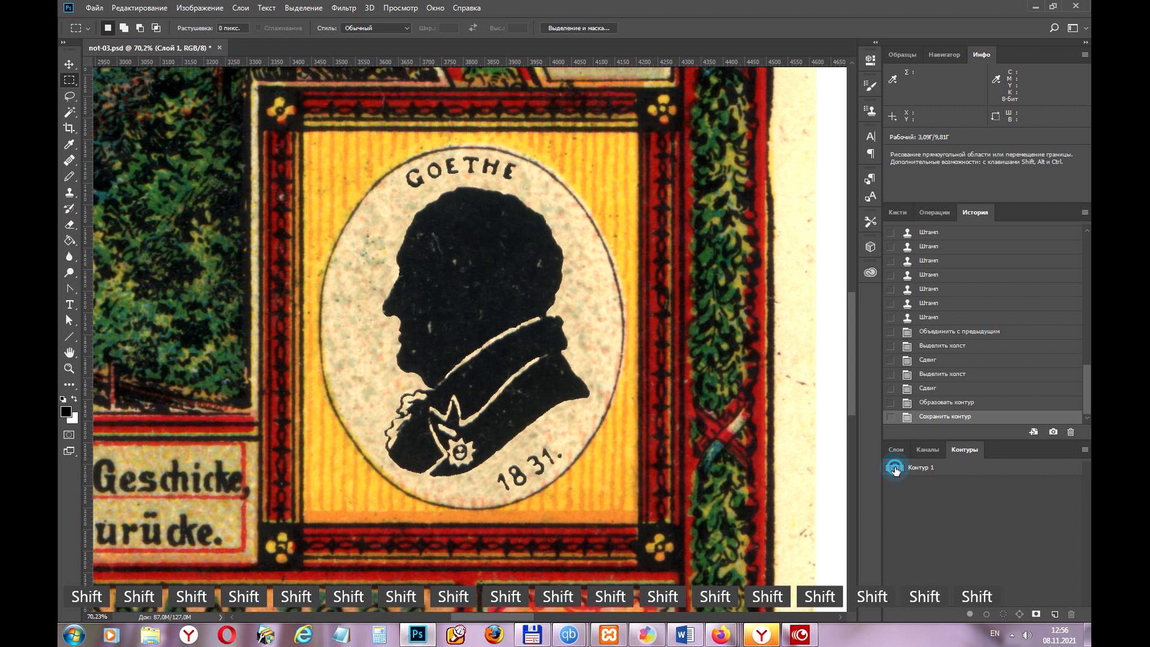
click(890, 506)
click(896, 470)
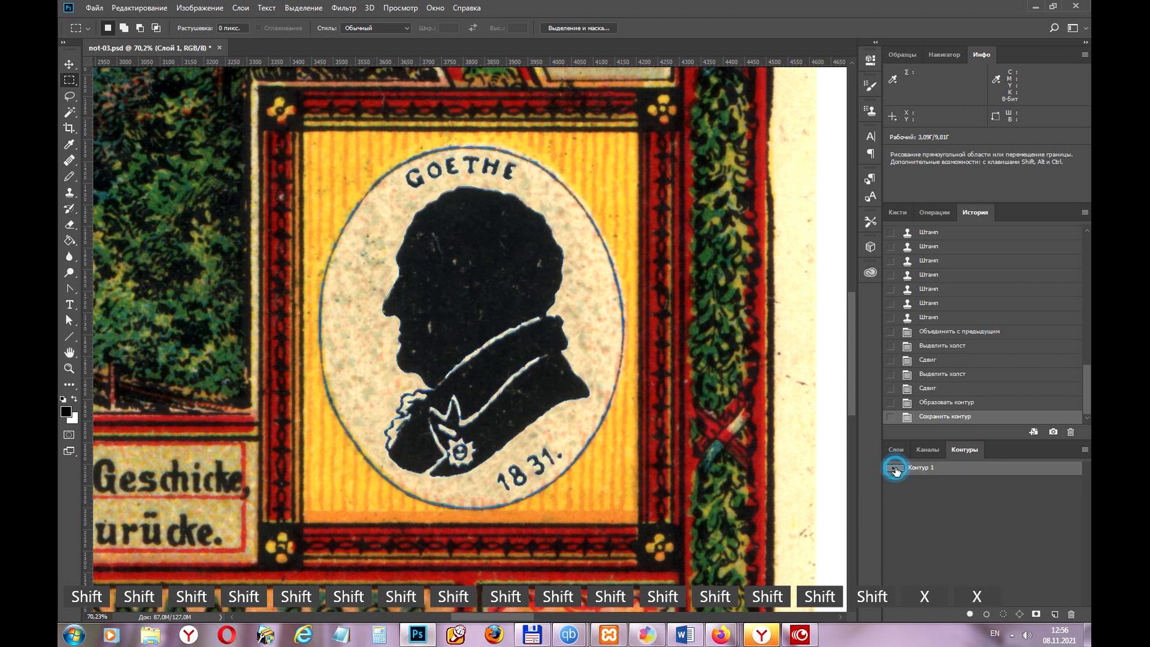
Examine how closely the Контур 1 outline follows the silhouette, collar, medal and oval border
scroll(501, 412, up, 8)
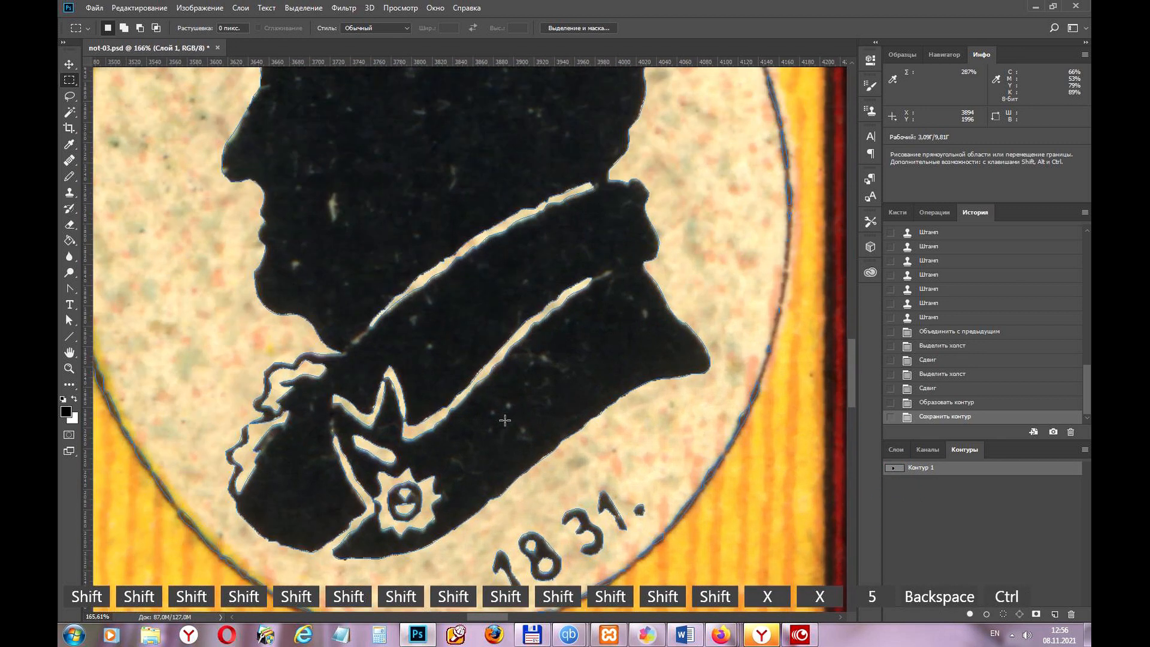
key(ctrl+d)
scroll(506, 421, down, 6)
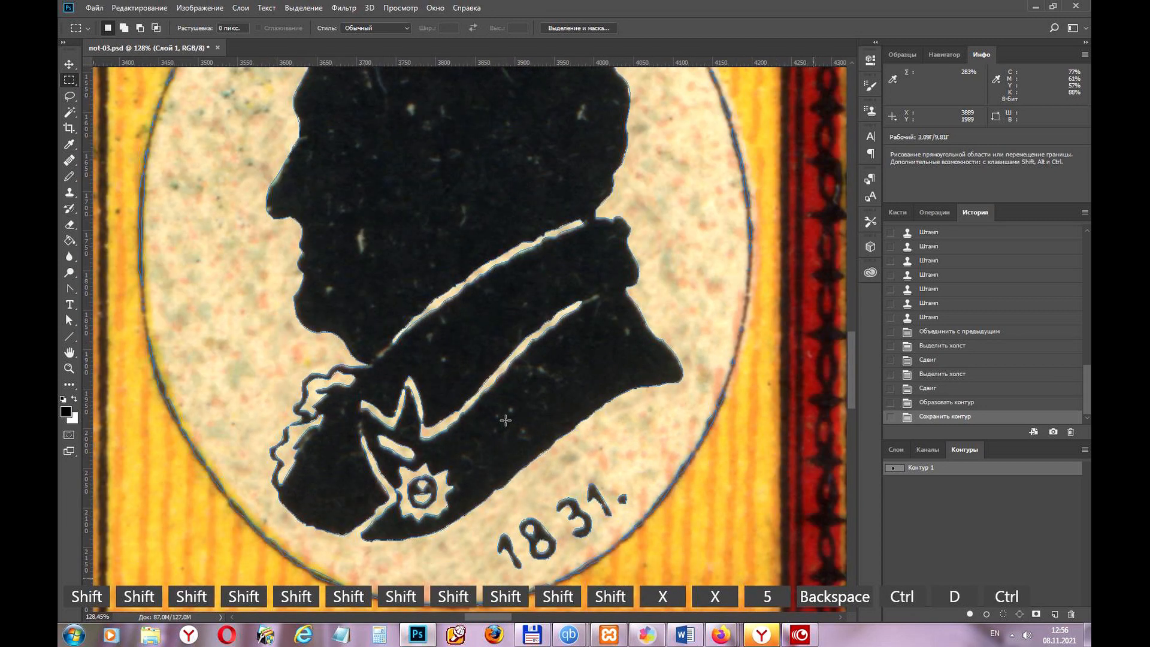
key(ctrl)
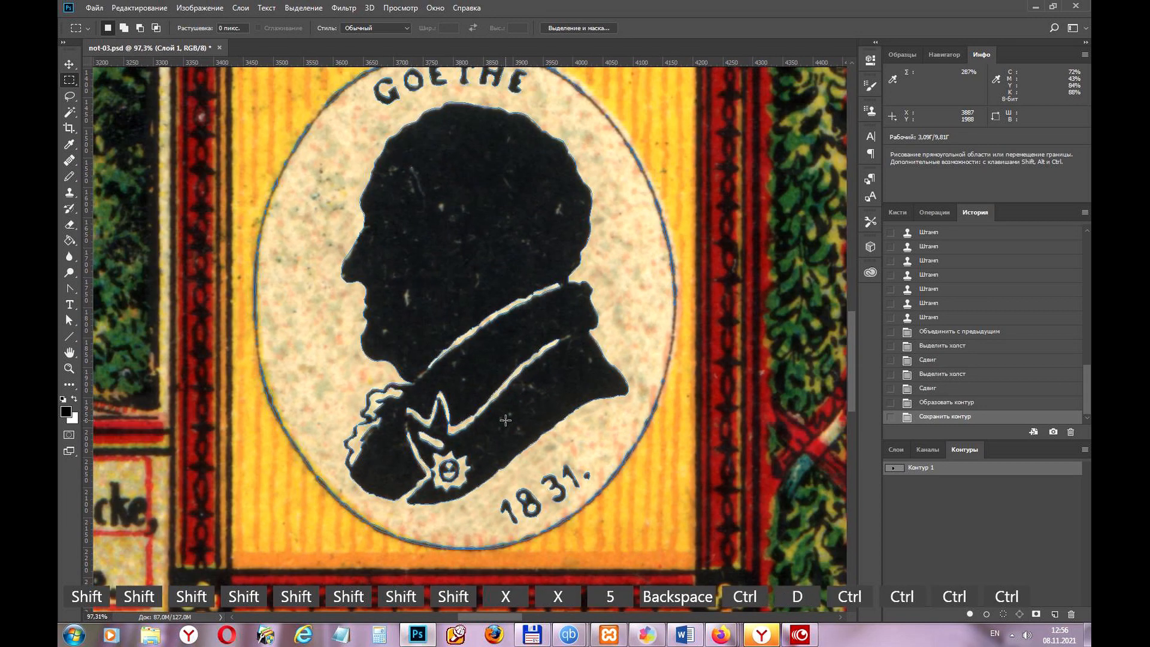
scroll(505, 421, up, 2)
scroll(505, 421, down, 2)
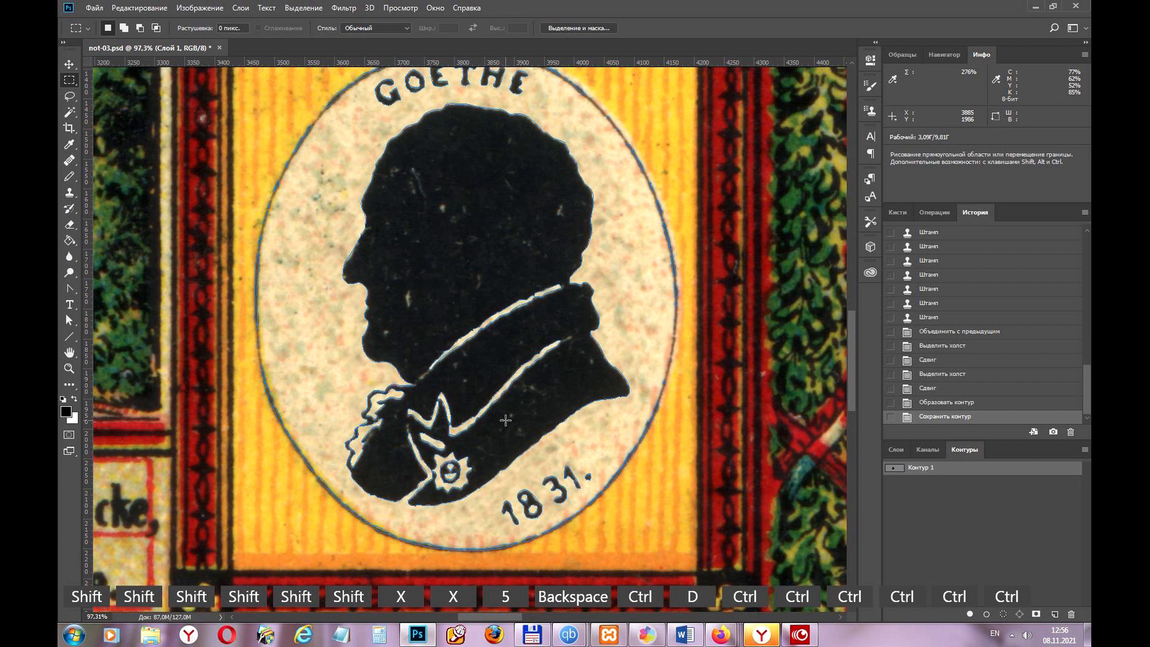
key(ctrl)
key(ctrl)
key(ctrl)
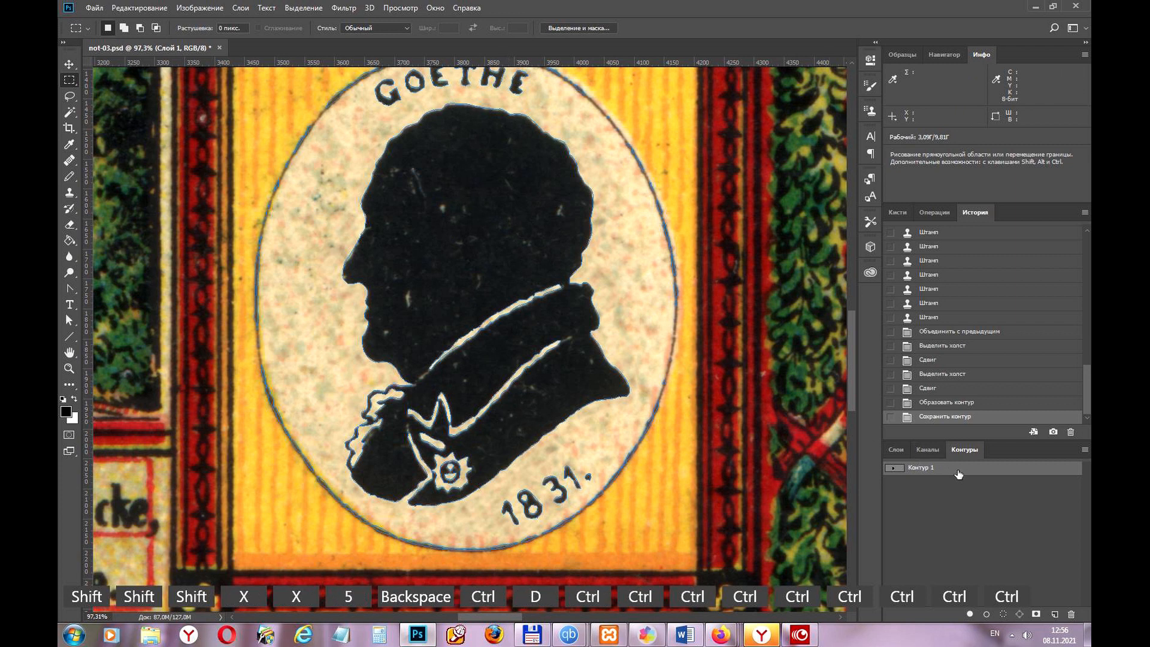
key(ctrl)
key(ctrl)
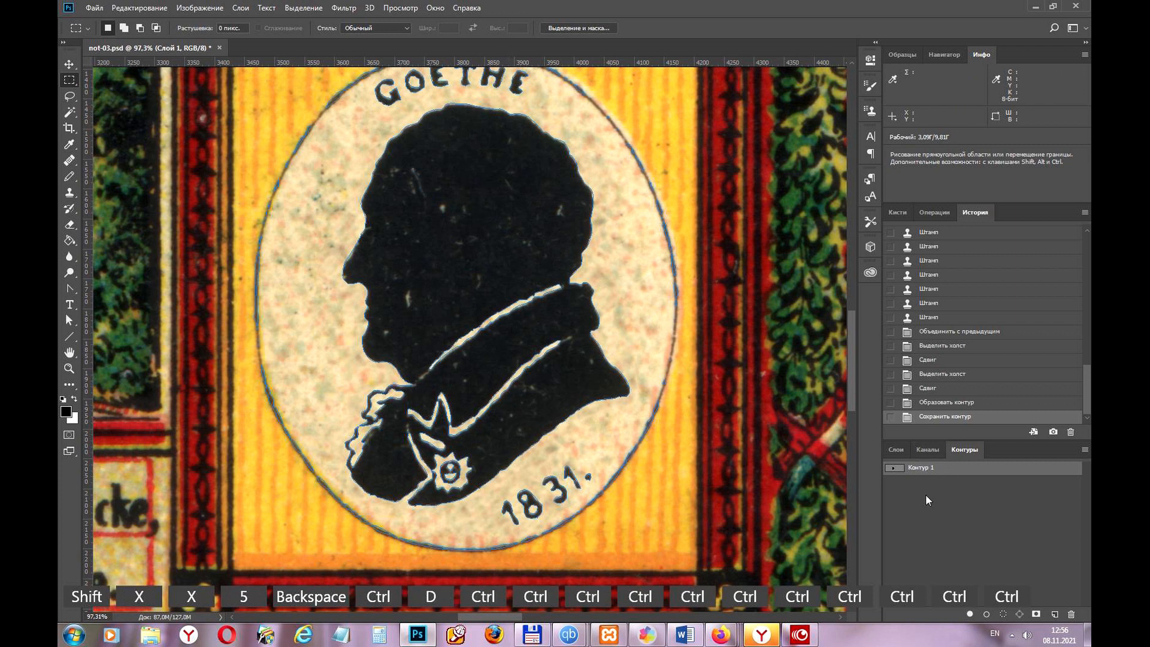
key(ctrl)
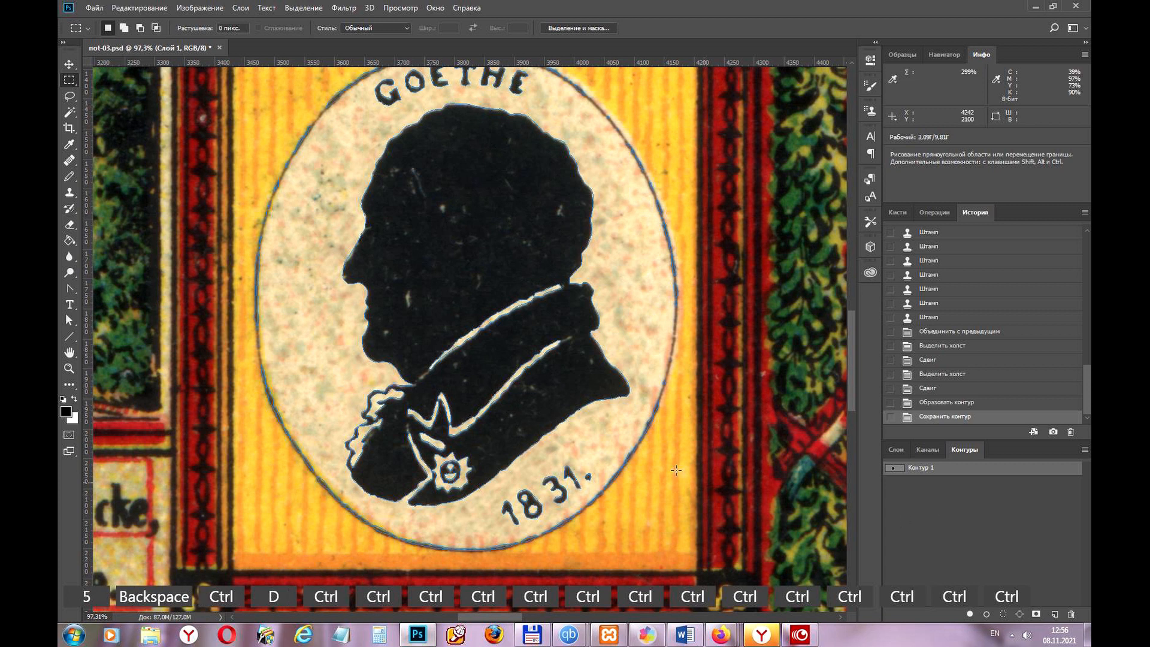
scroll(625, 429, down, 3)
scroll(625, 429, down, 1)
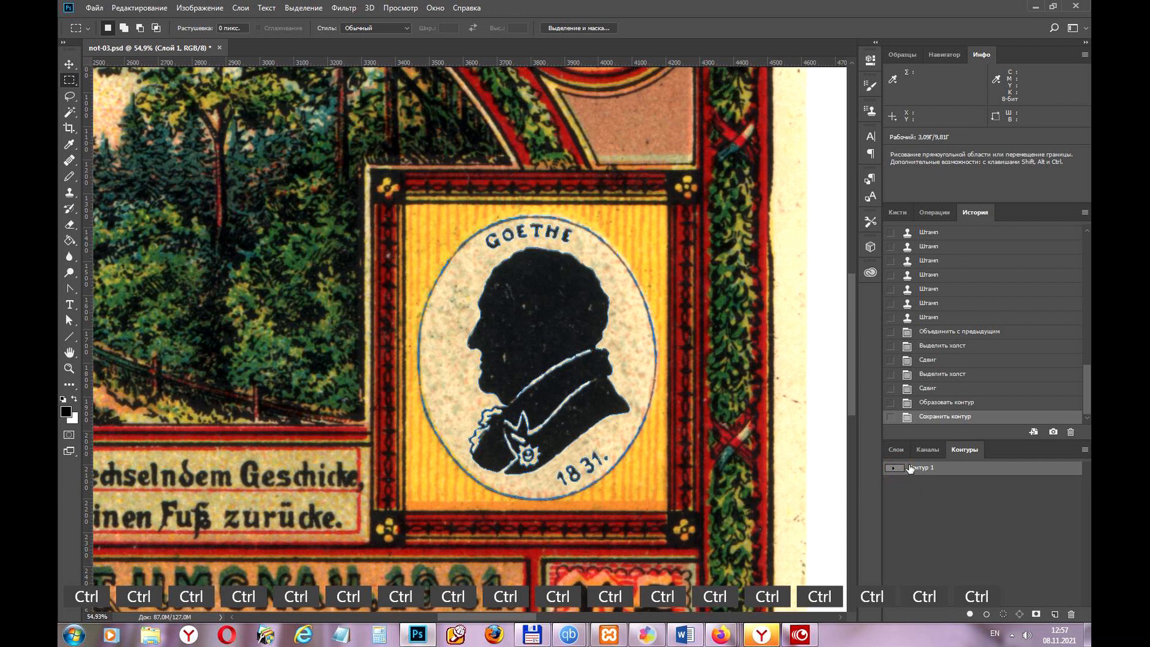
Make a new anti-aliased selection from Контур 1 with a feather radius of 0 pixels
right_click(921, 469)
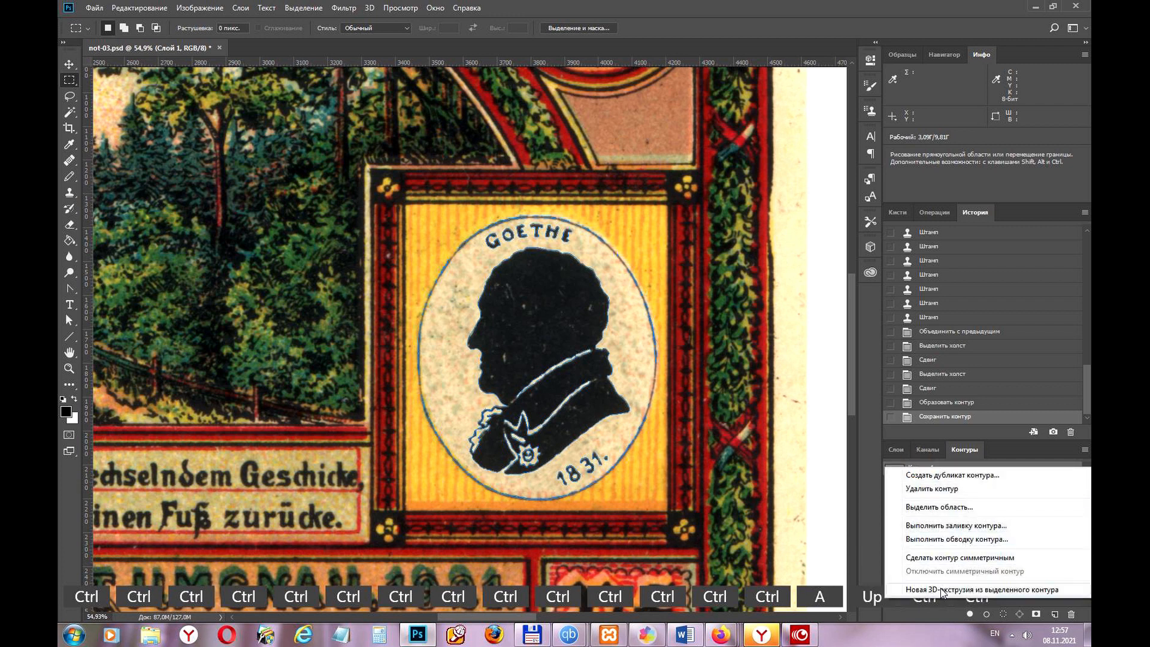
click(932, 510)
key(ctrl)
key(ctrl)
key(ctrl)
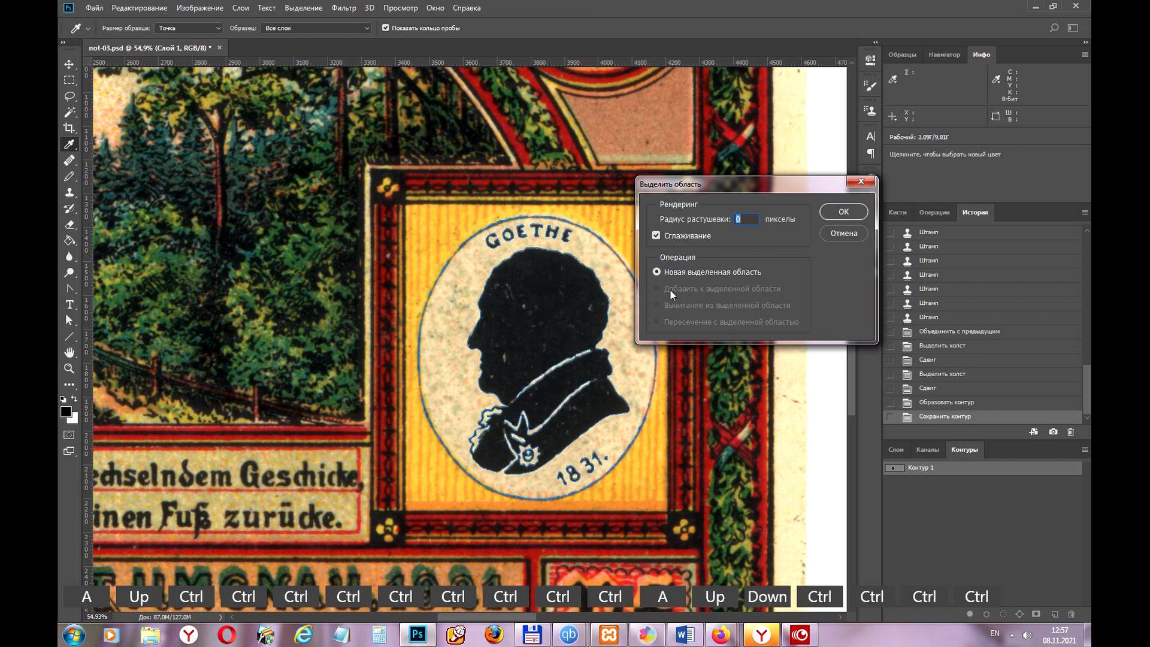
key(ctrl)
key(ctrl)
key(ctrl)
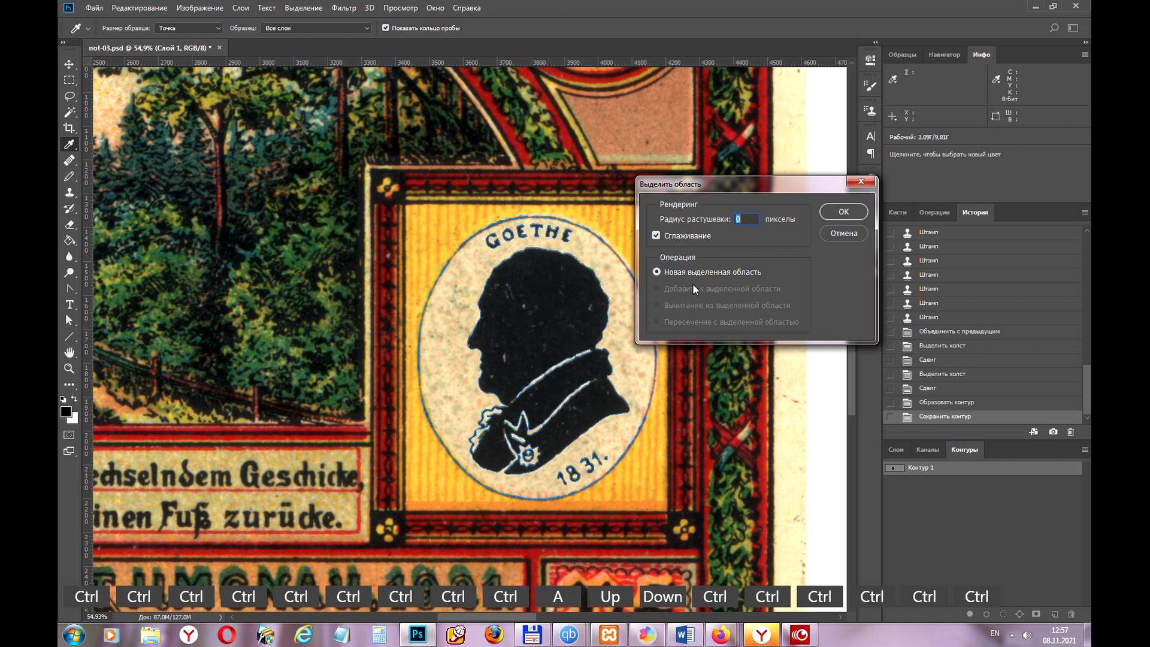
key(ctrl)
key(ctrl)
key(ctrl)
key(ctrl)
key(ctrl)
key(ctrl)
key(ctrl)
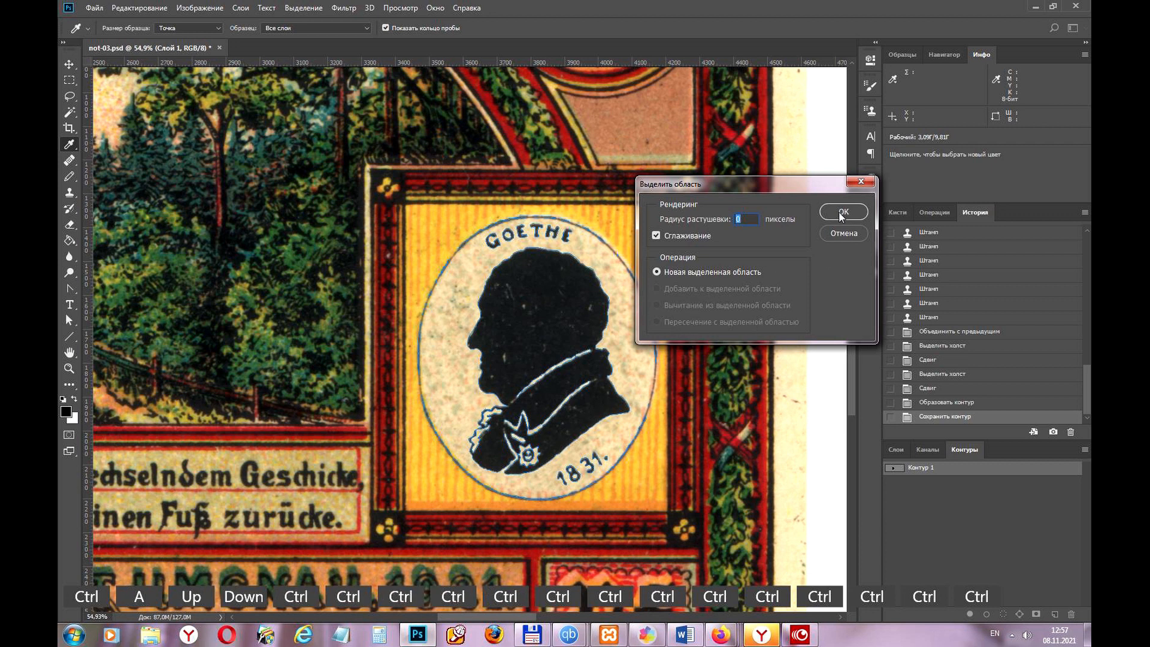
click(843, 212)
Inspect the selection made from the path, clear it, and display Контур 1 over the silhouette again
key(ctrl)
key(d)
key(ctrl)
key(ctrl)
scroll(635, 445, down, 3)
scroll(619, 425, up, 4)
scroll(556, 488, up, 5)
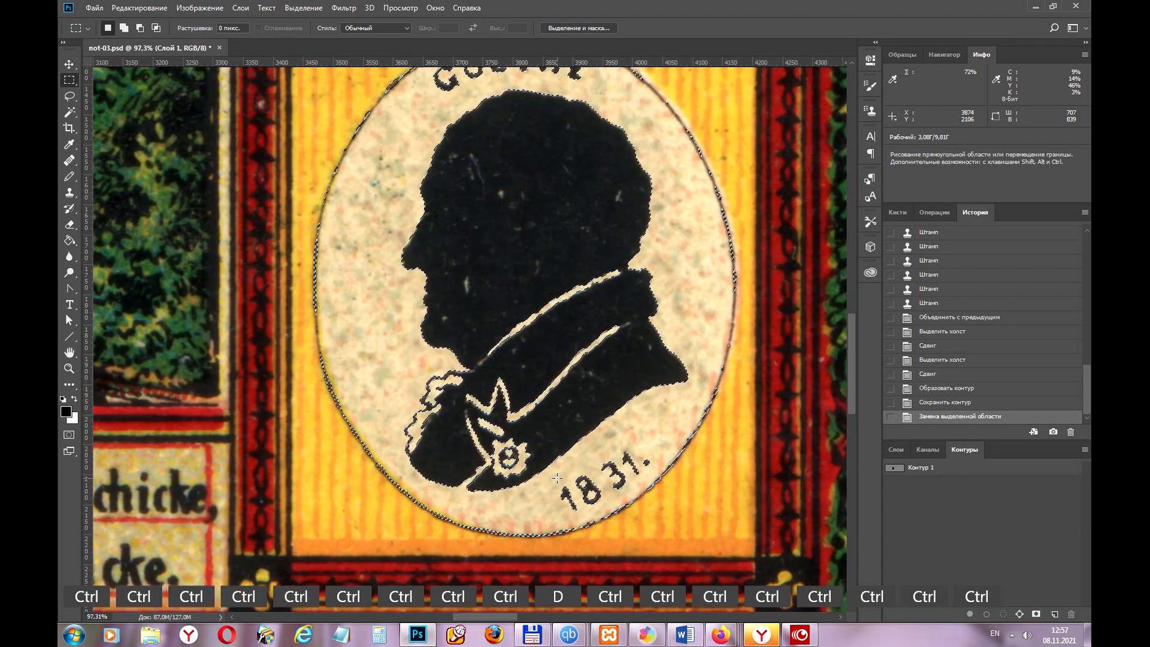
scroll(556, 476, down, 7)
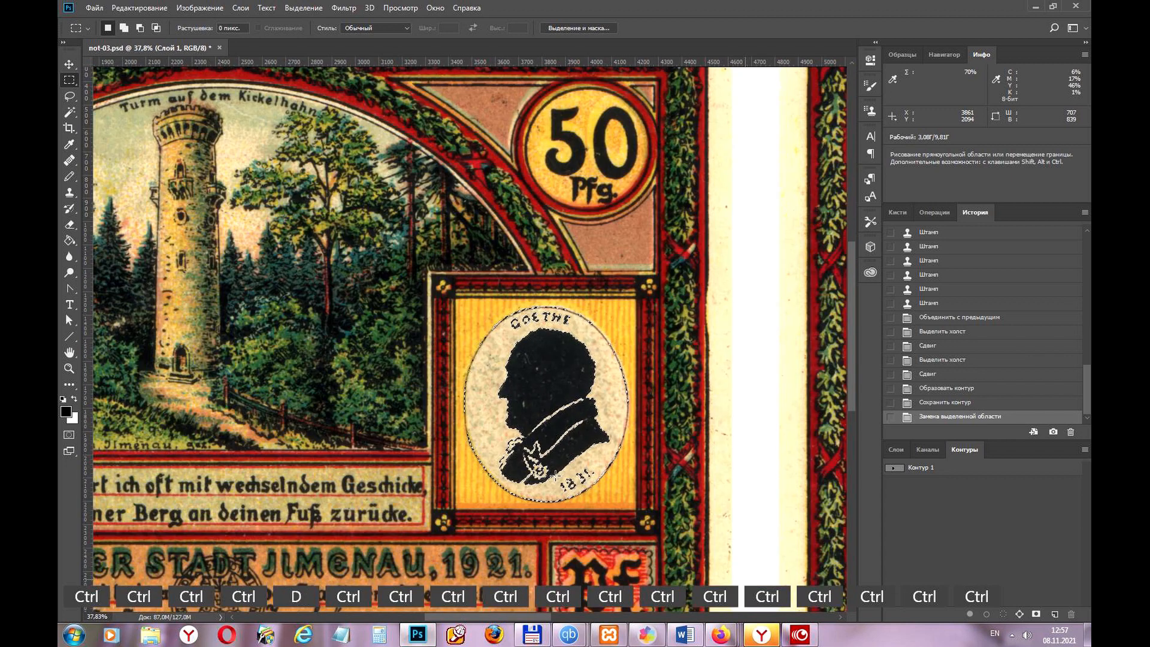
key(ctrl+d)
scroll(556, 475, down, 3)
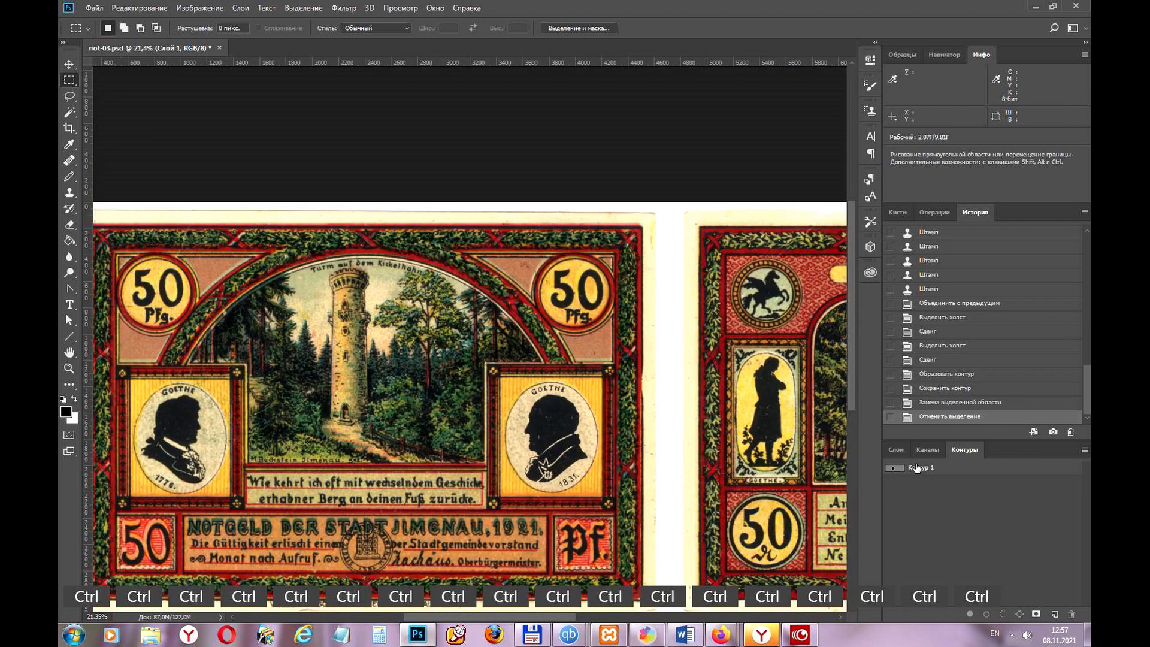
click(915, 468)
scroll(560, 526, up, 3)
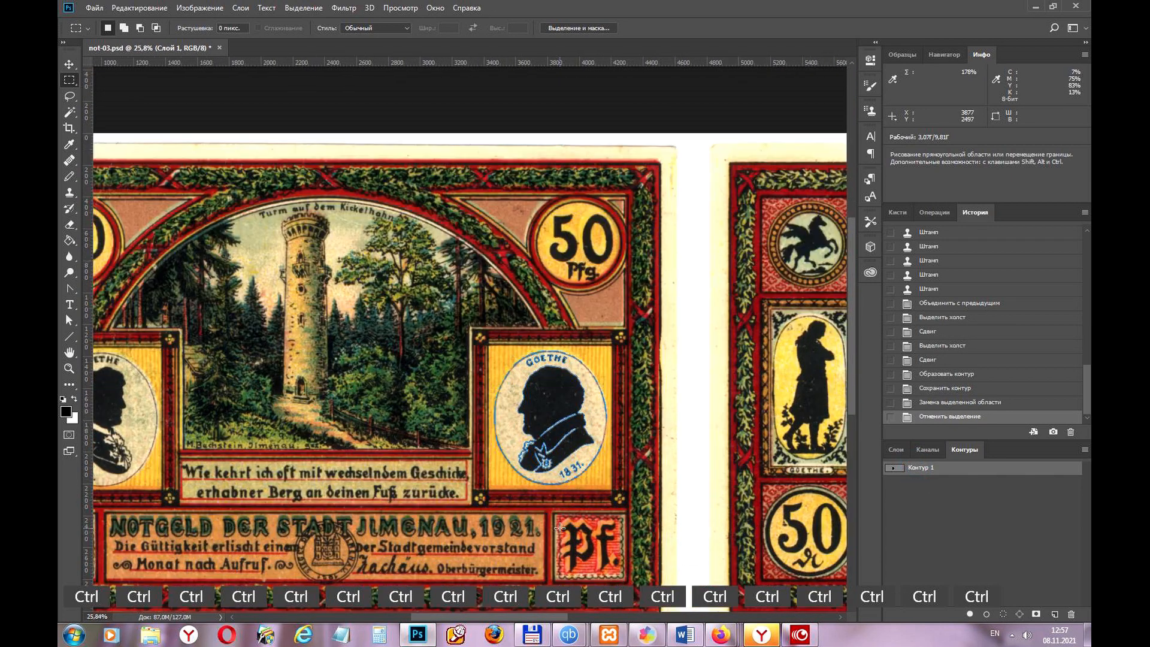
scroll(560, 526, up, 2)
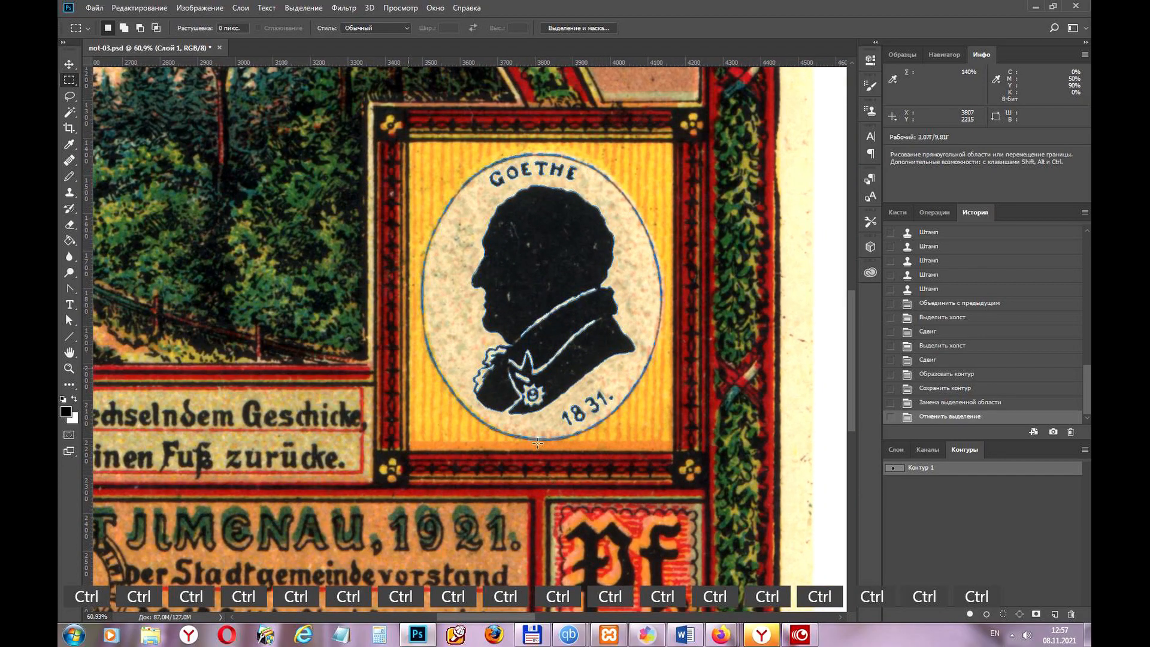
scroll(545, 482, up, 2)
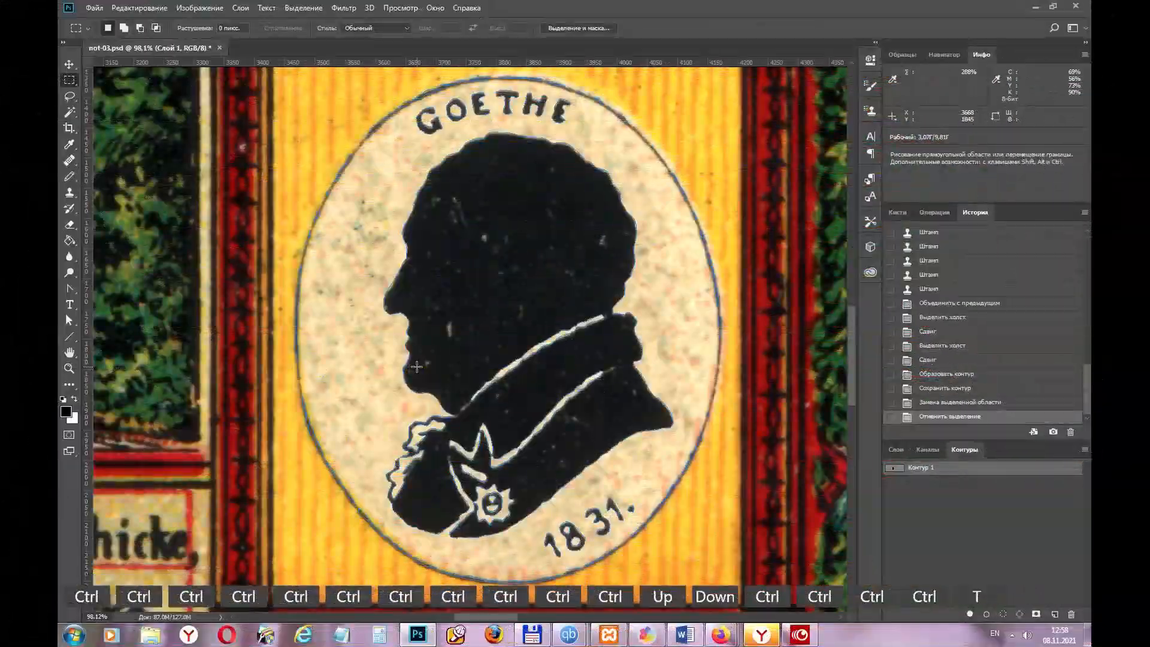
key(Escape)
key(ctrl)
key(ctrl)
key(ctrl)
key(ctrl)
key(ctrl)
key(ctrl)
key(ctrl)
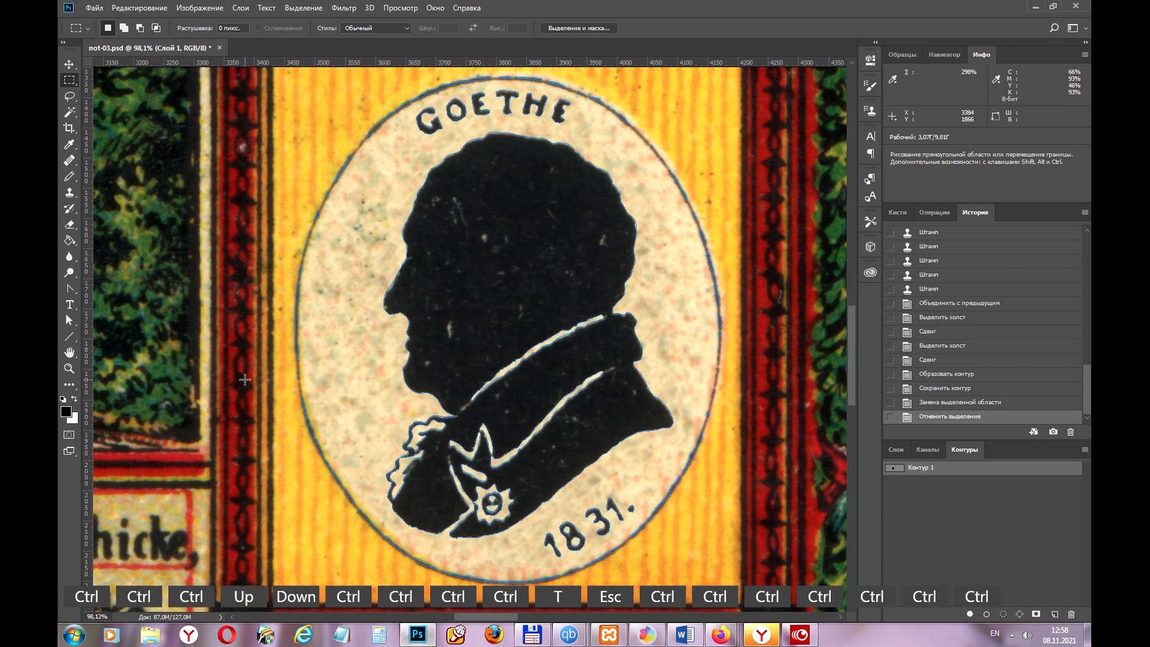
key(ctrl)
key(ctrl)
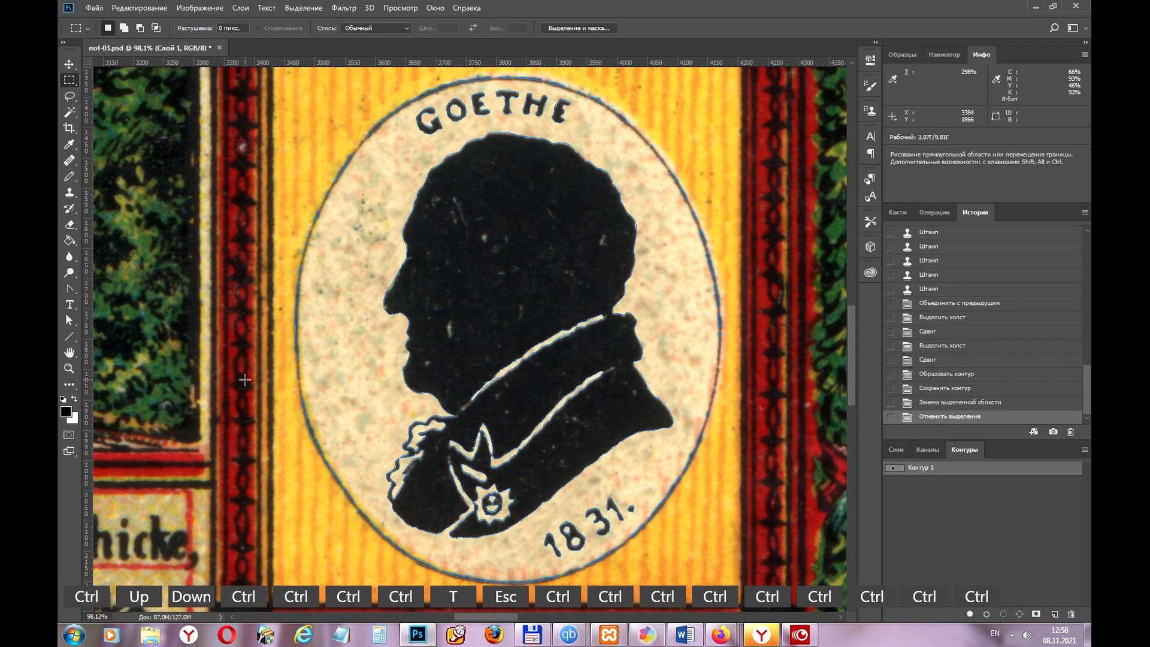
key(ctrl)
key(ctrl)
key(ctrl)
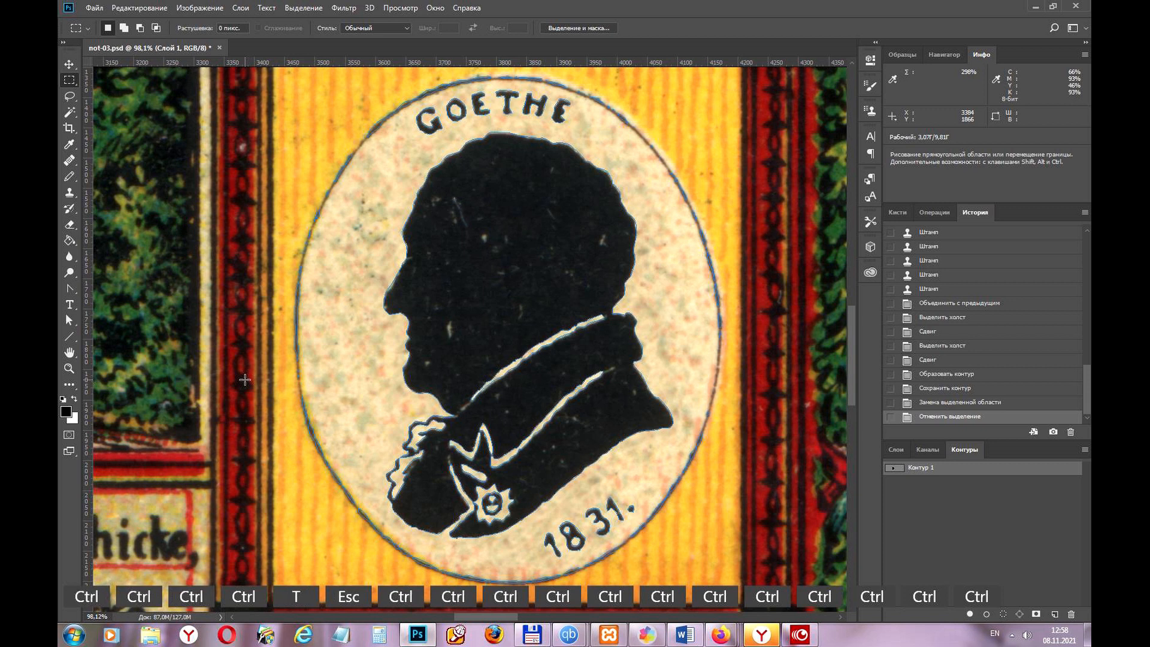
key(ctrl)
key(ctrl)
key(ctrl)
key(ctrl)
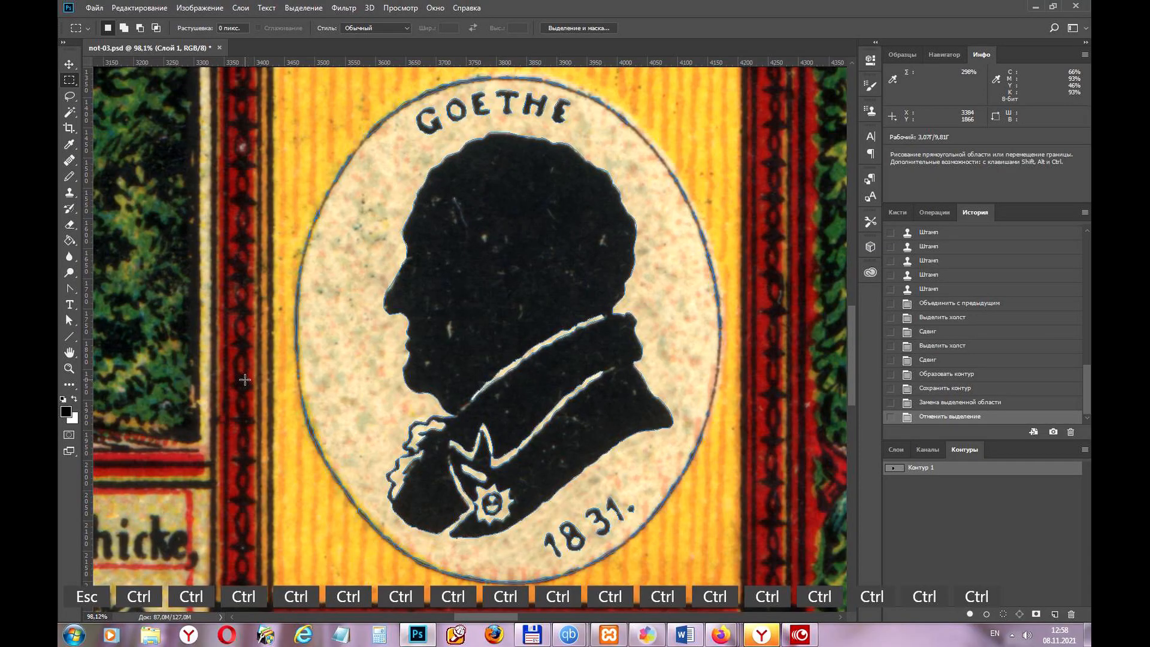